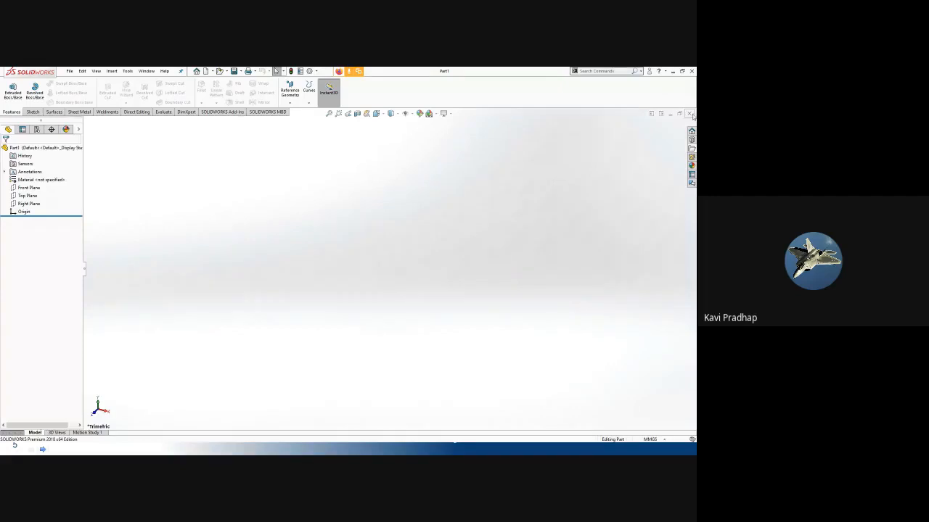
- Close the open part and create a new part document from the welcome window
left_click(689, 114)
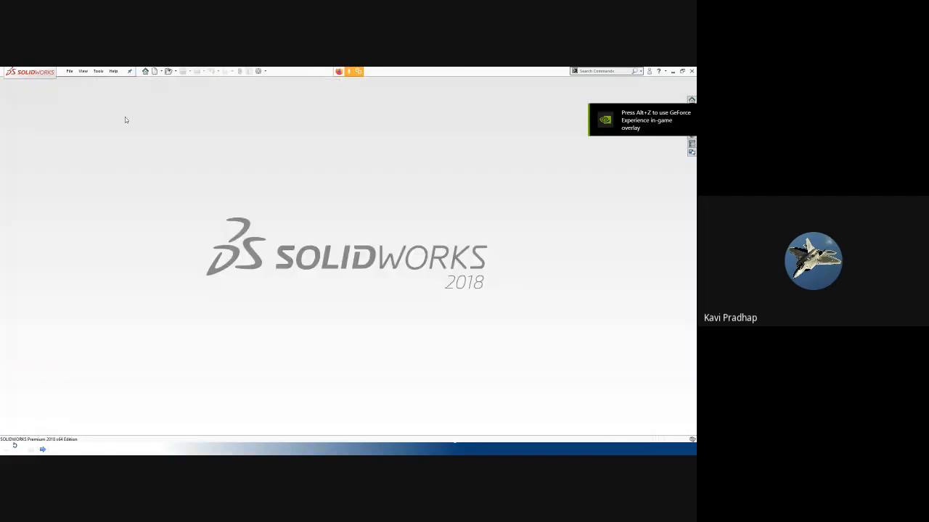
left_click(155, 73)
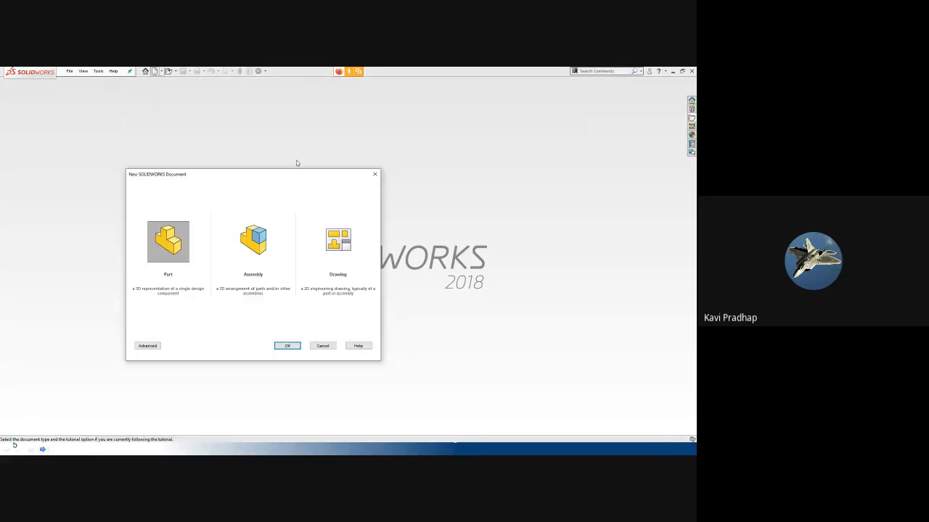
left_click(375, 174)
left_click(145, 71)
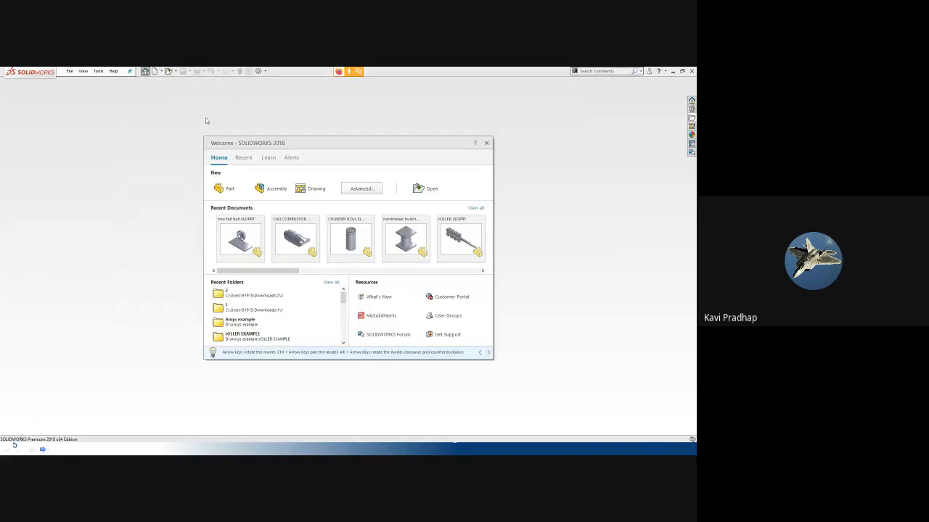
left_click_drag(286, 147, 225, 117)
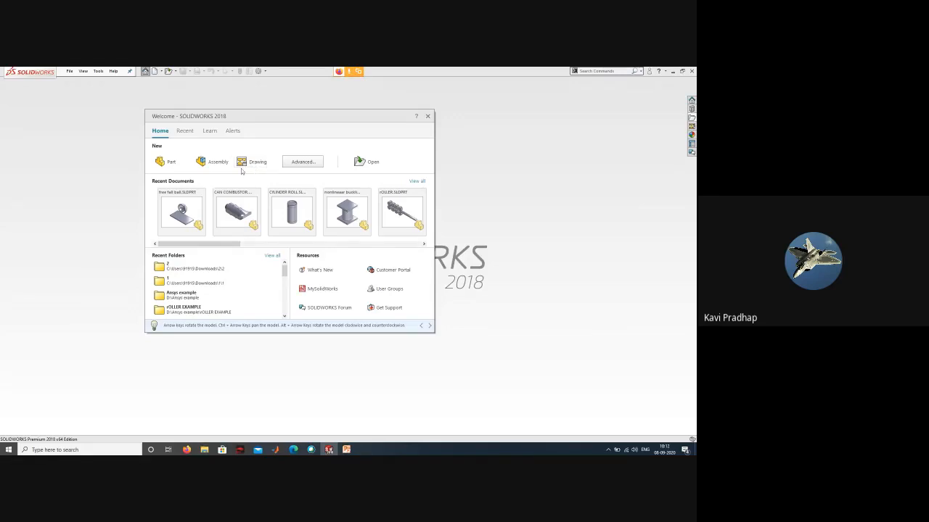
left_click(161, 163)
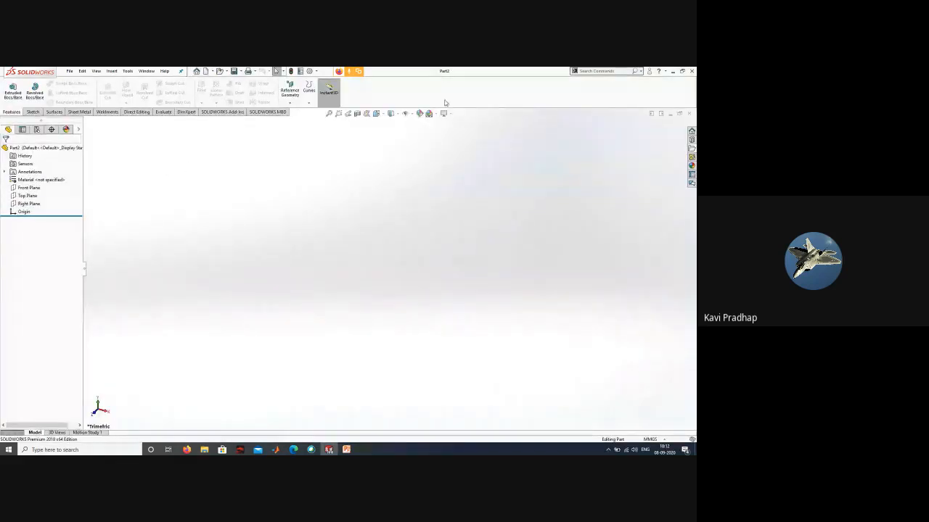
- Customize the interface to use the largest icon size
right_click(445, 103)
left_click(459, 126)
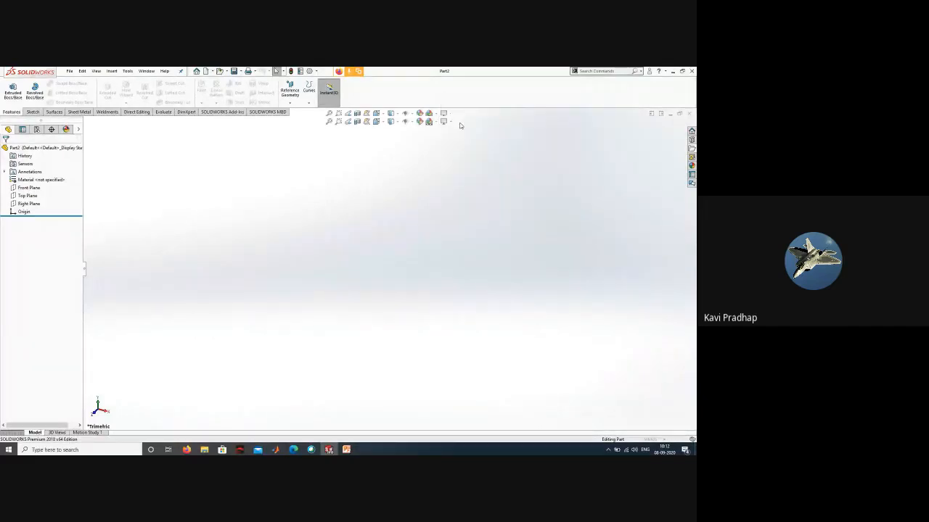
left_click(430, 212)
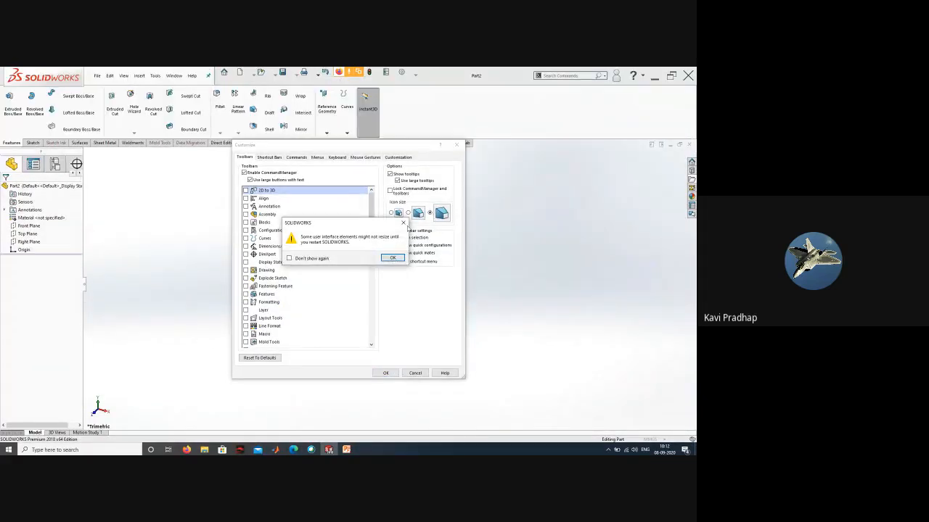
left_click(392, 259)
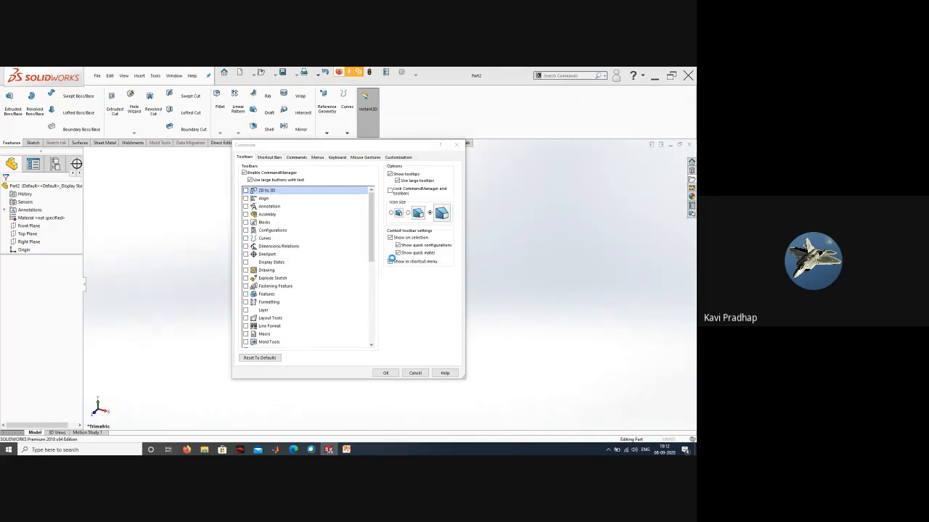
left_click(385, 373)
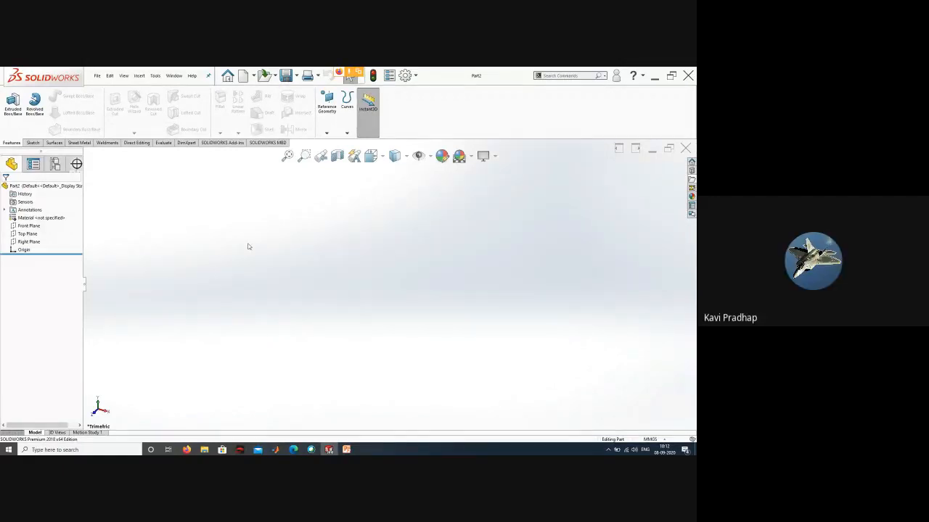
- Close the current part, replace it with a new part document, and widen the feature tree
left_click(242, 76)
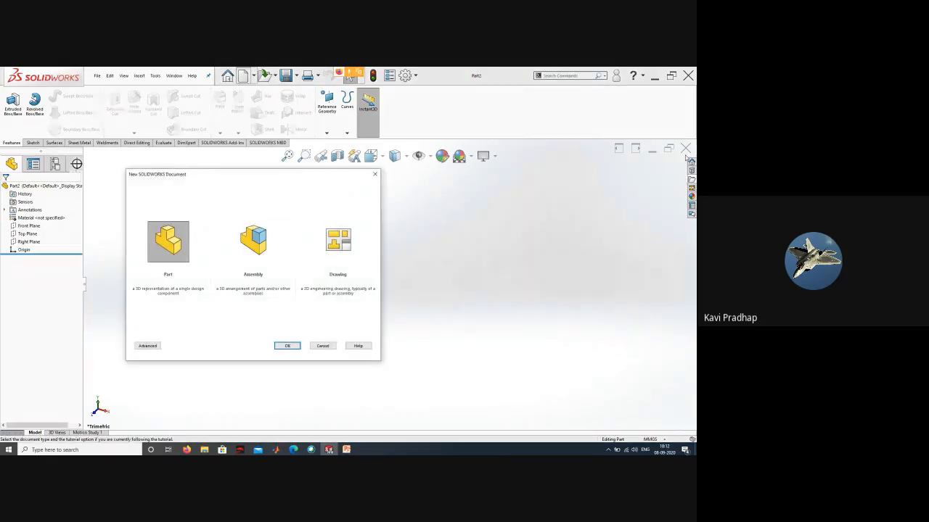
left_click(374, 174)
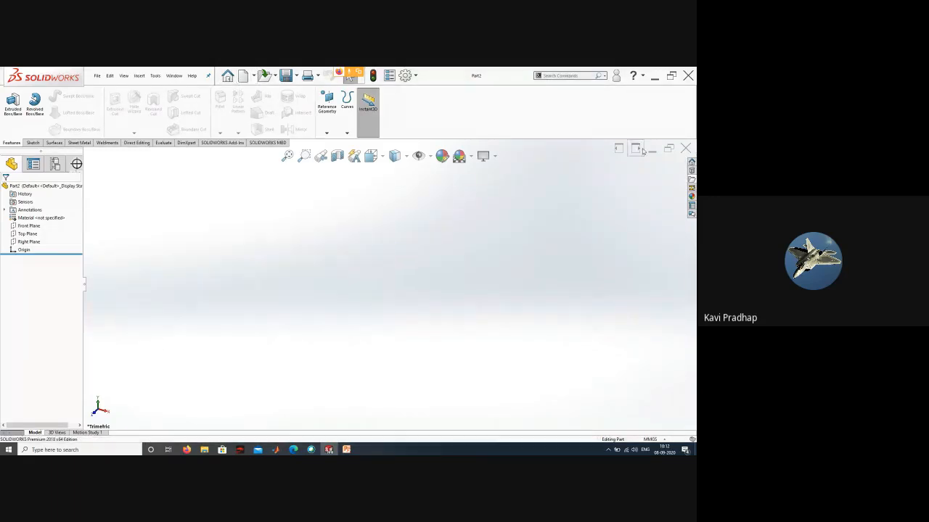
left_click(685, 148)
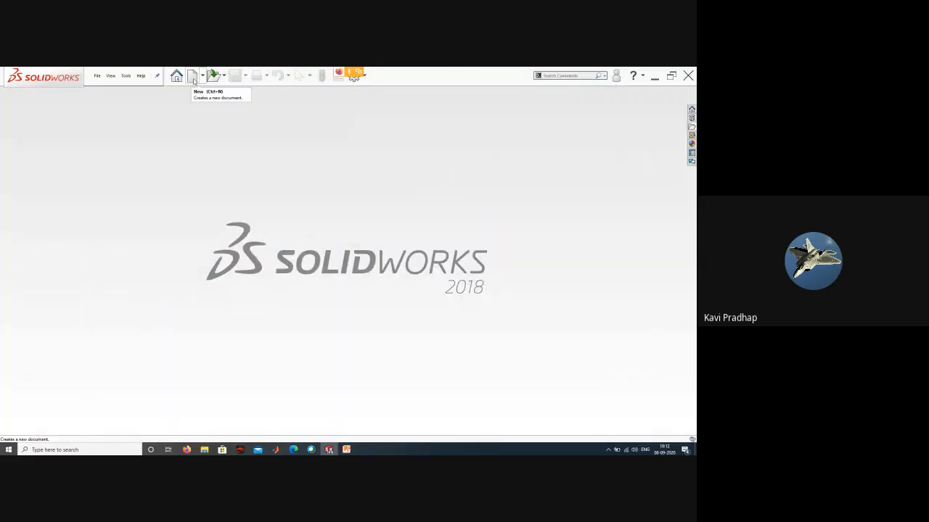
left_click(193, 77)
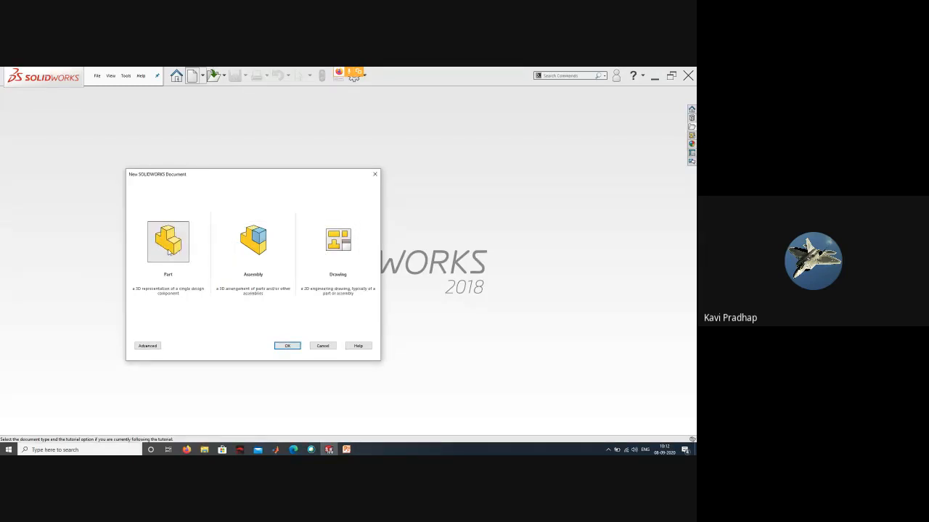
left_click(287, 346)
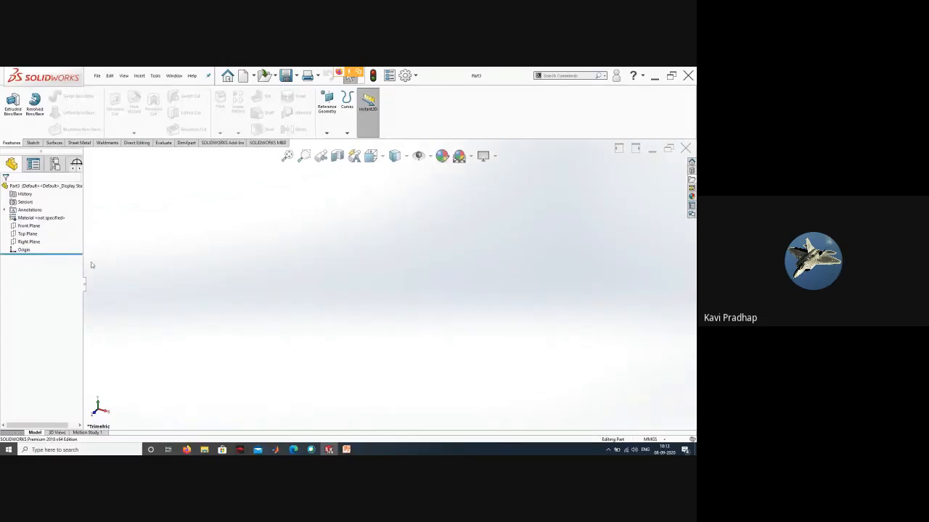
left_click_drag(83, 209, 106, 217)
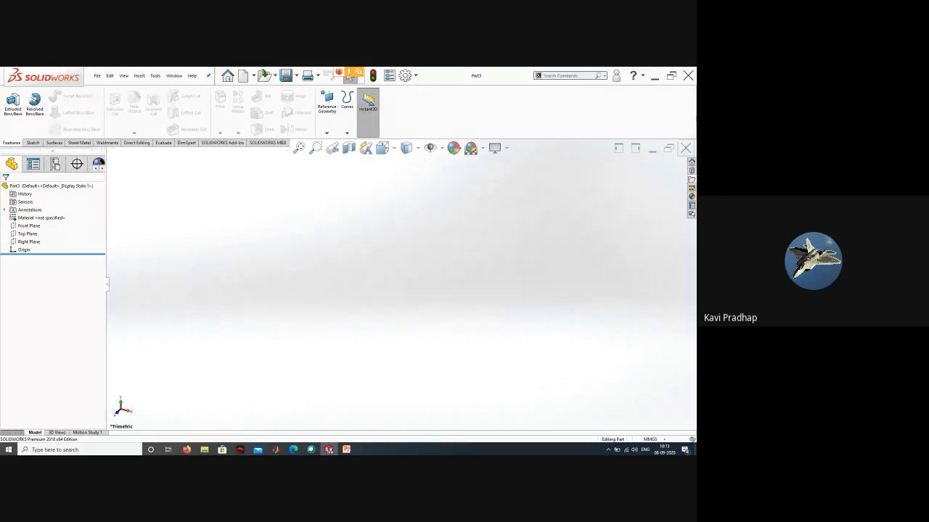
- Switch to the Windows desktop and open the display settings
left_click(655, 77)
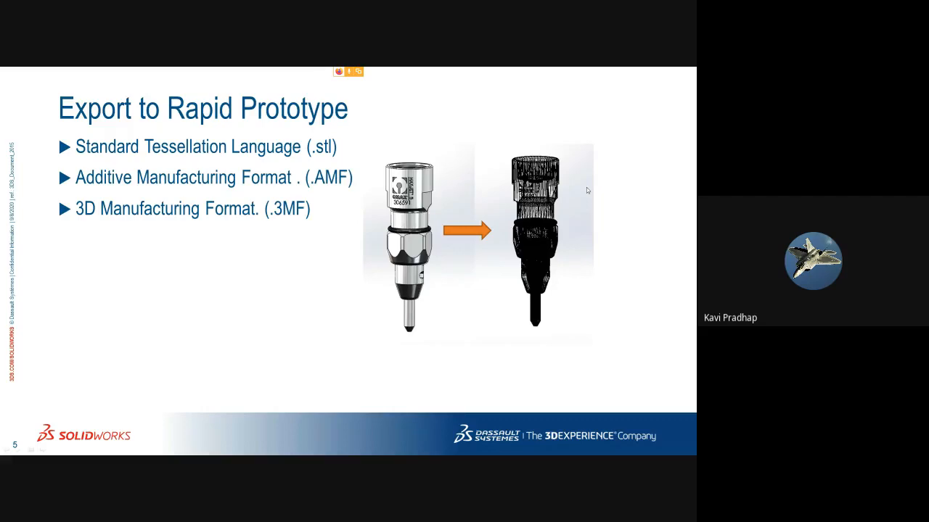
key("super+d")
right_click(420, 251)
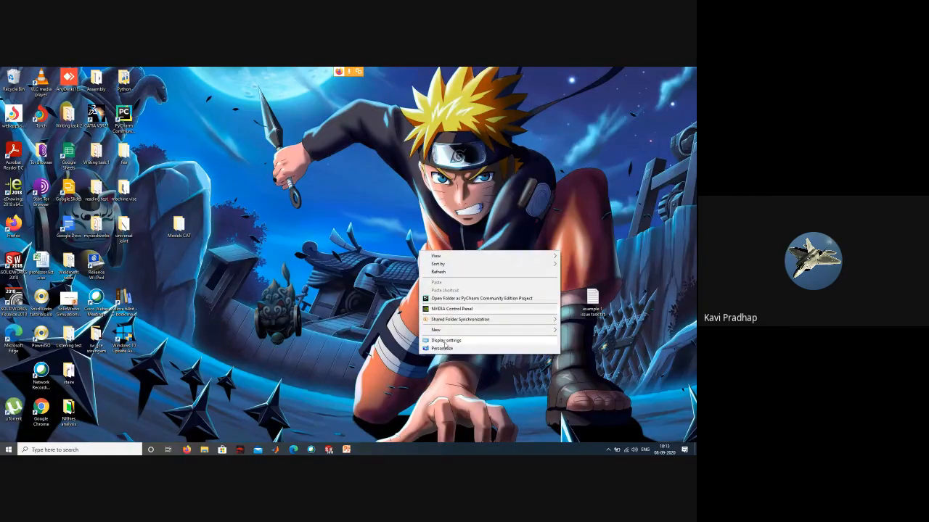
left_click(444, 341)
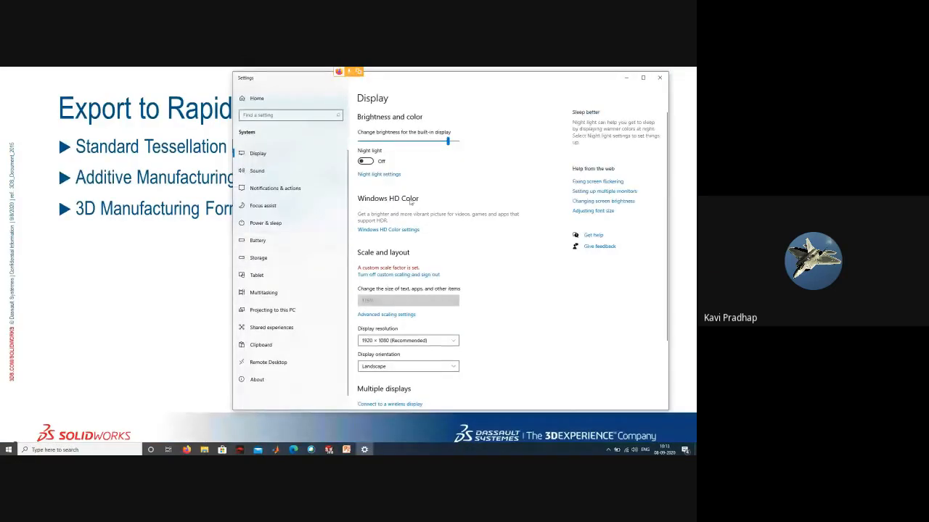
- Try a display resolution of 1400 × 1050
left_click(404, 341)
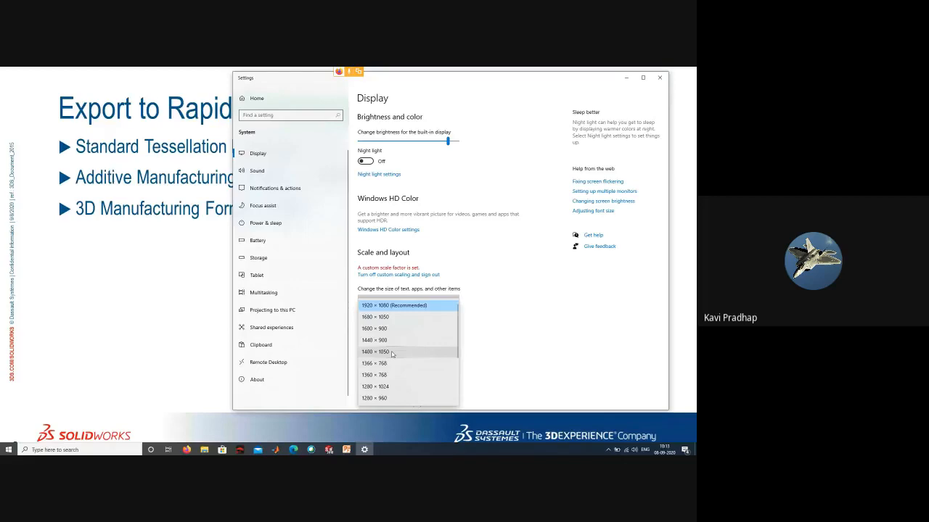
left_click(391, 353)
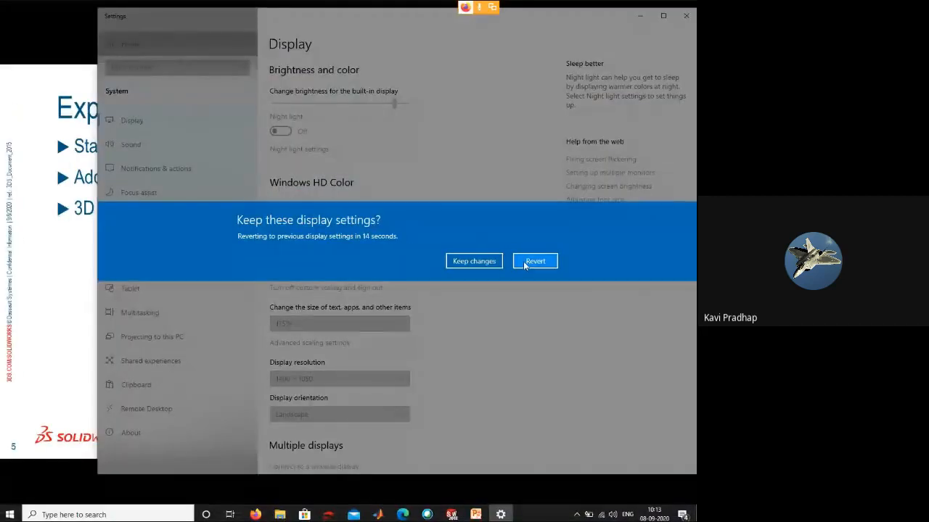
left_click(524, 263)
- Set the display resolution to 1280 × 960, keep the change, and switch back to SOLIDWORKS
left_click(280, 343)
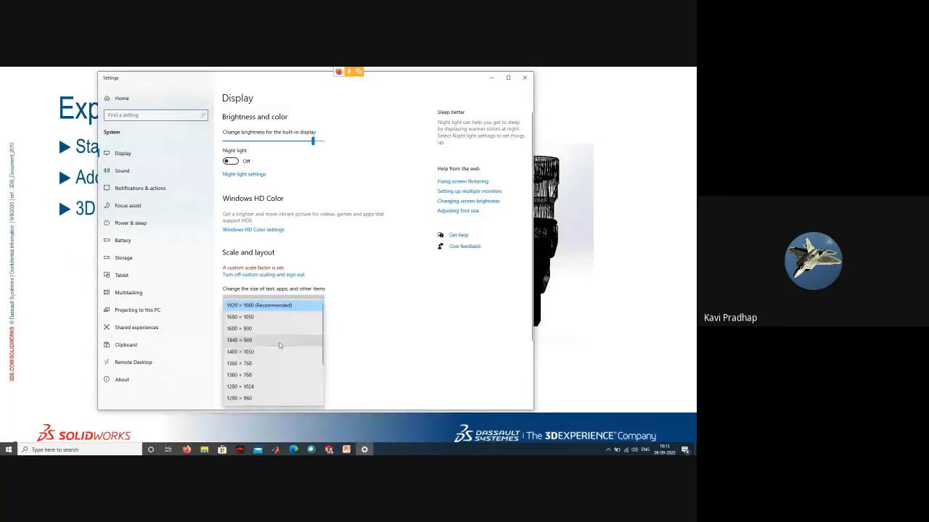
left_click(263, 390)
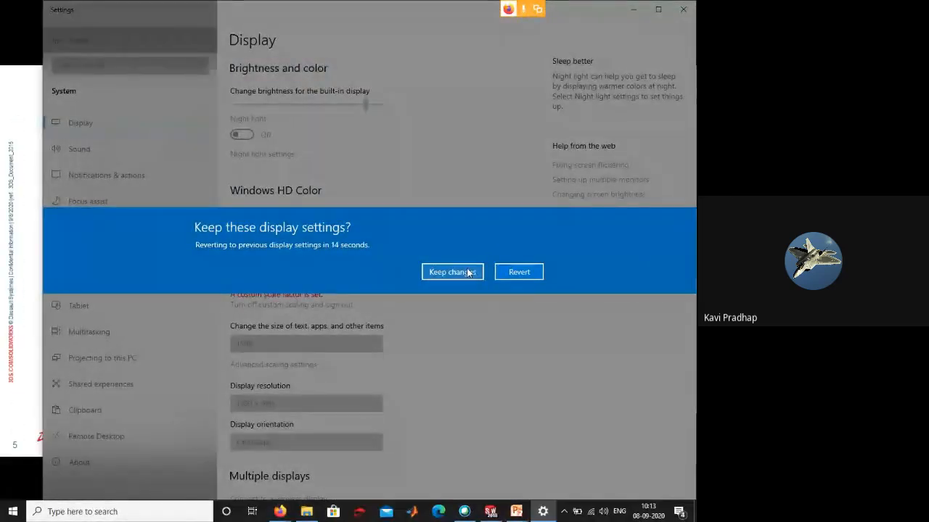
left_click(452, 272)
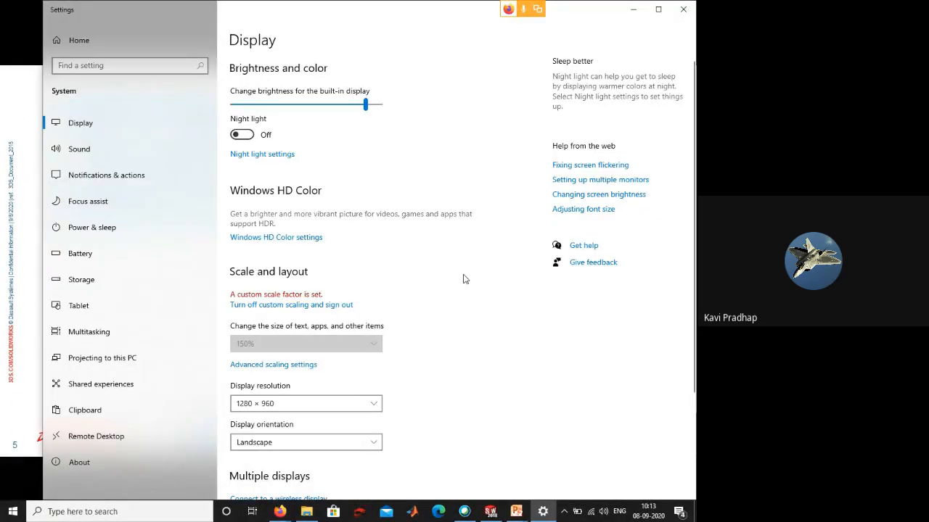
left_click(644, 14)
key("super+d")
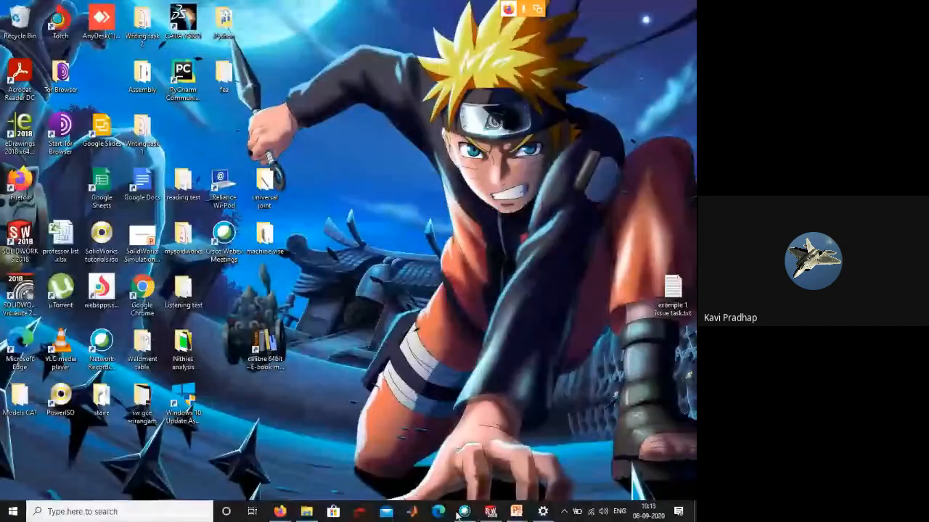
left_click(493, 517)
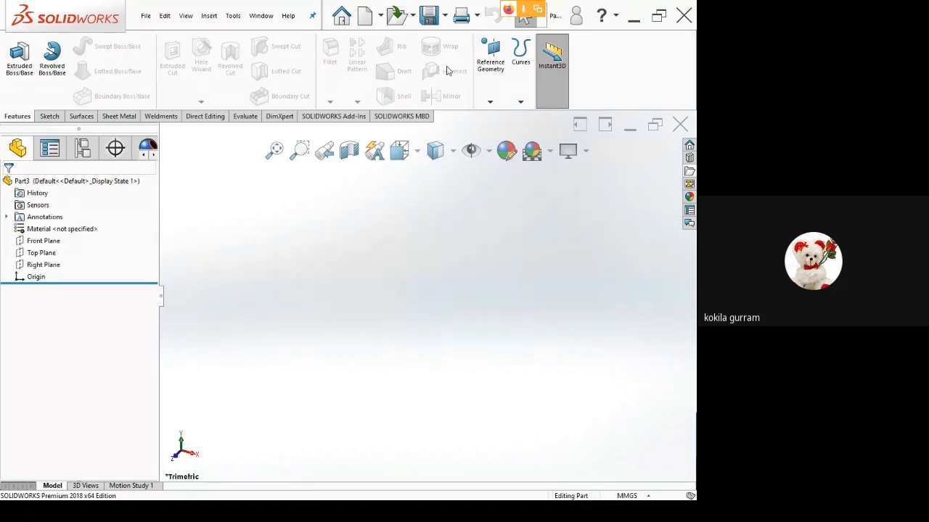
- Highlight the Front Plane in the empty part, then clear the selection
left_click(45, 241)
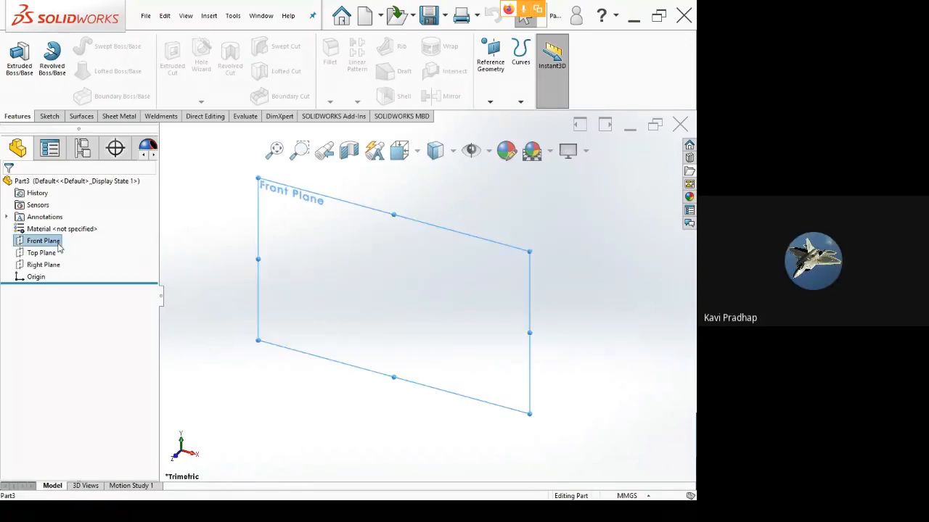
left_click(224, 381)
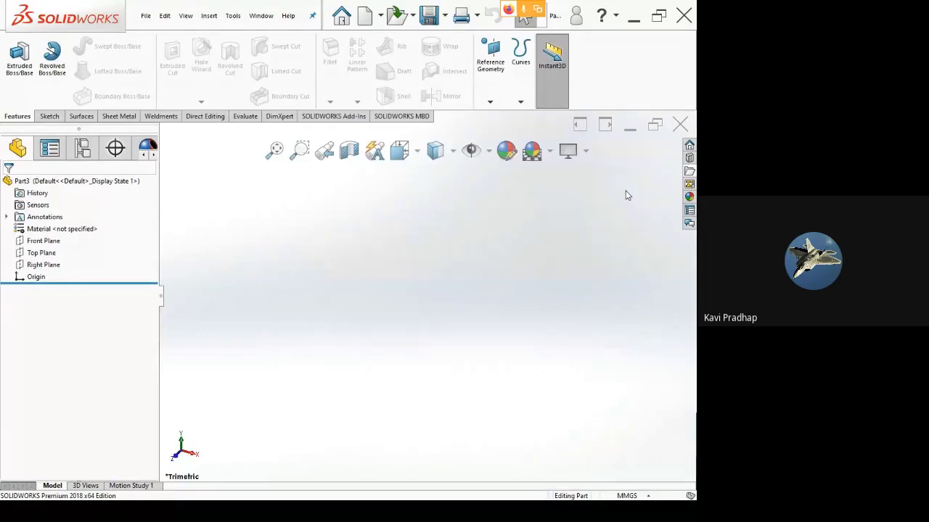
- Minimize the empty part and open the recent CAN COMBUSTOR part
left_click(630, 125)
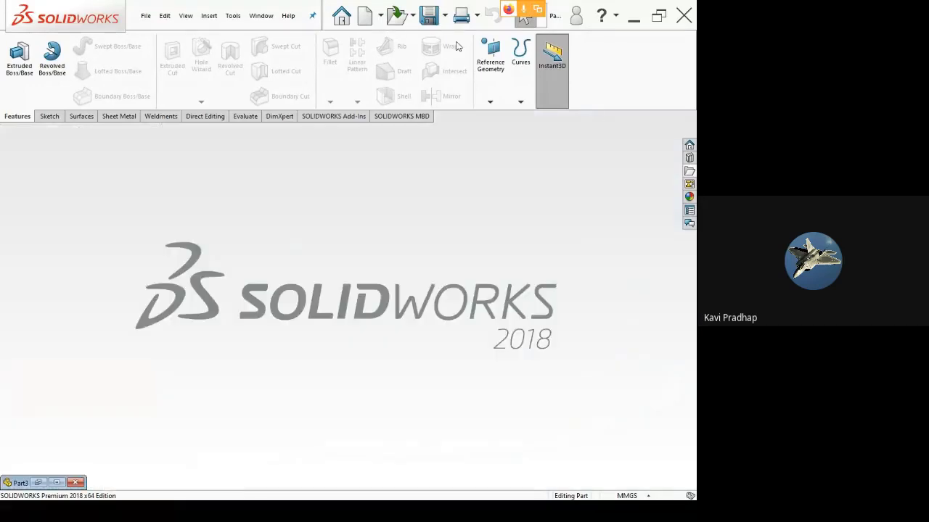
left_click(351, 21)
left_click(344, 211)
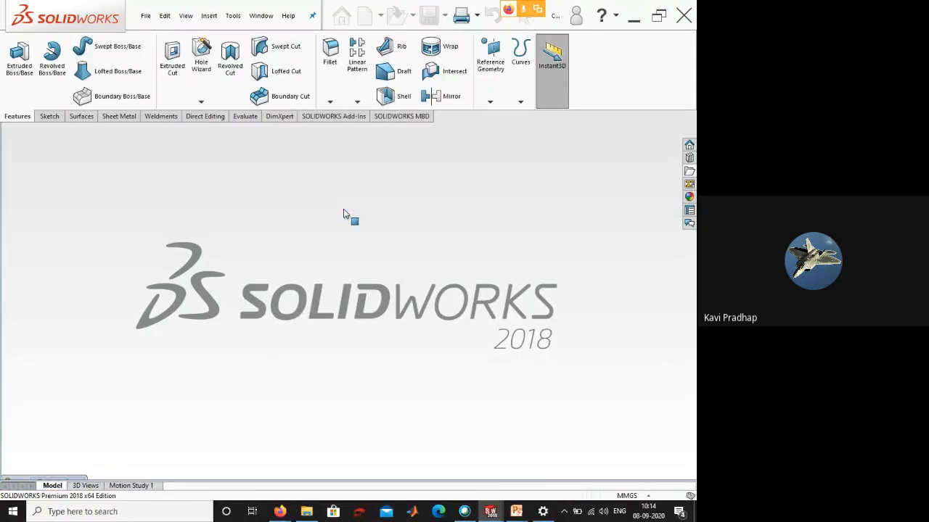
- Examine the combustor model from an angle with a section view preview through the Front Plane
middle_click_drag(275, 377, 380, 505)
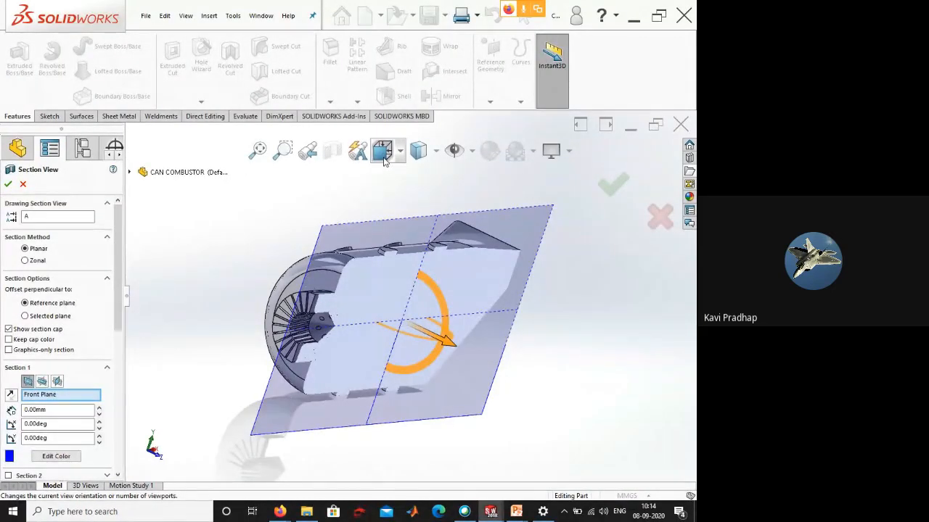
left_click(385, 161)
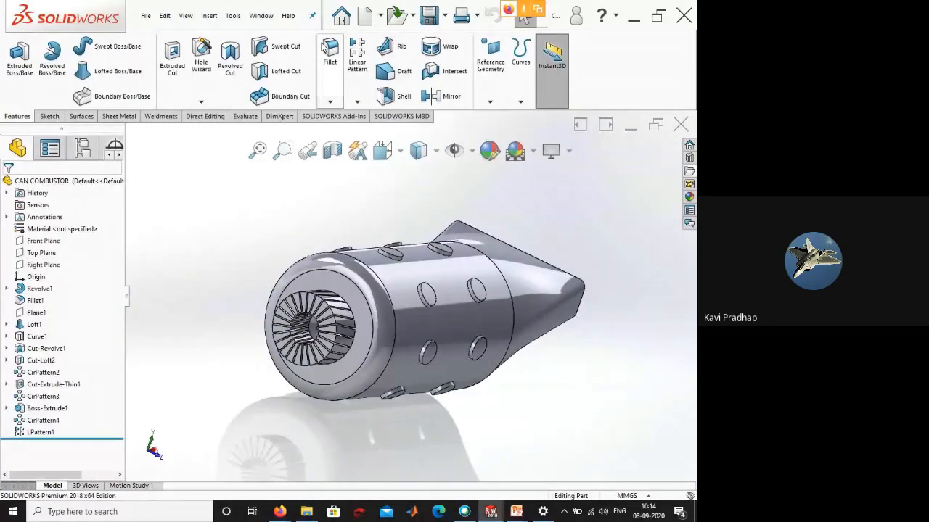
left_click(400, 152)
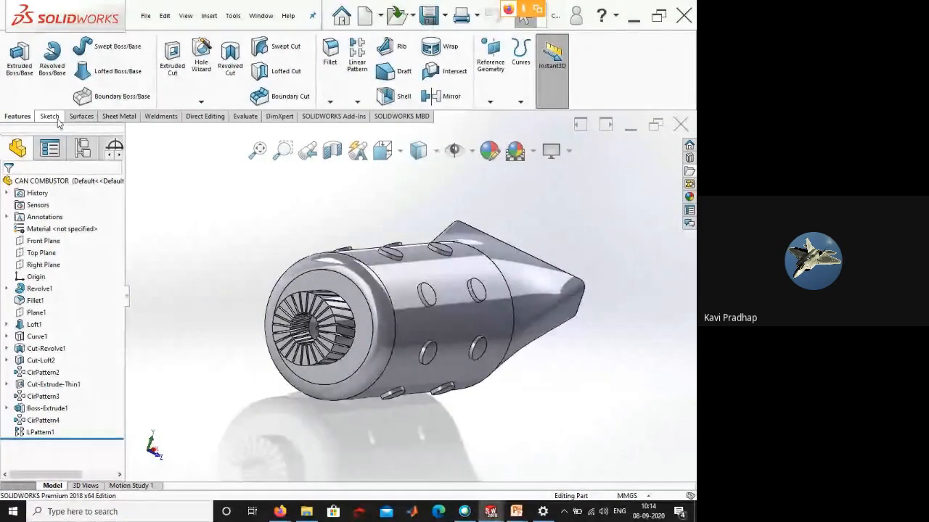
- Examine the Sketch, Features, Surfaces and Sheet Metal command sets while the combustor part is open
left_click(58, 120)
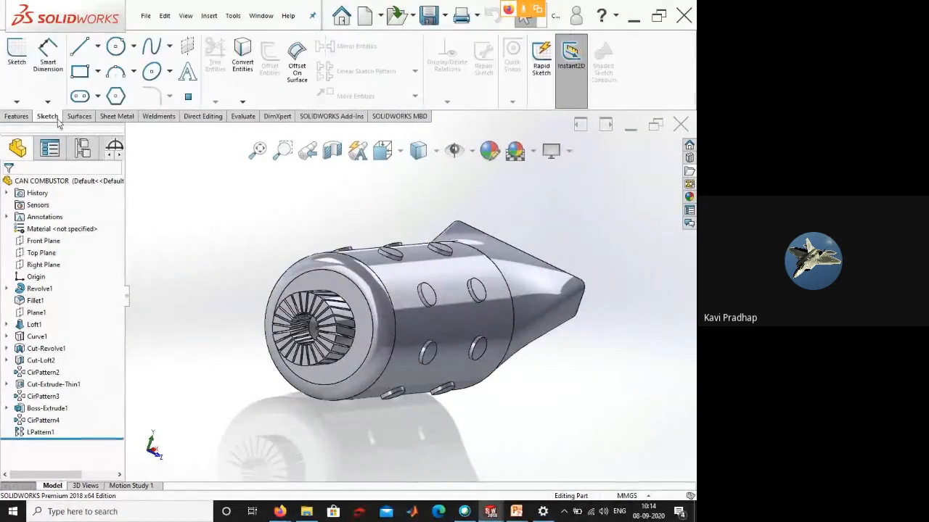
left_click(16, 117)
left_click(79, 118)
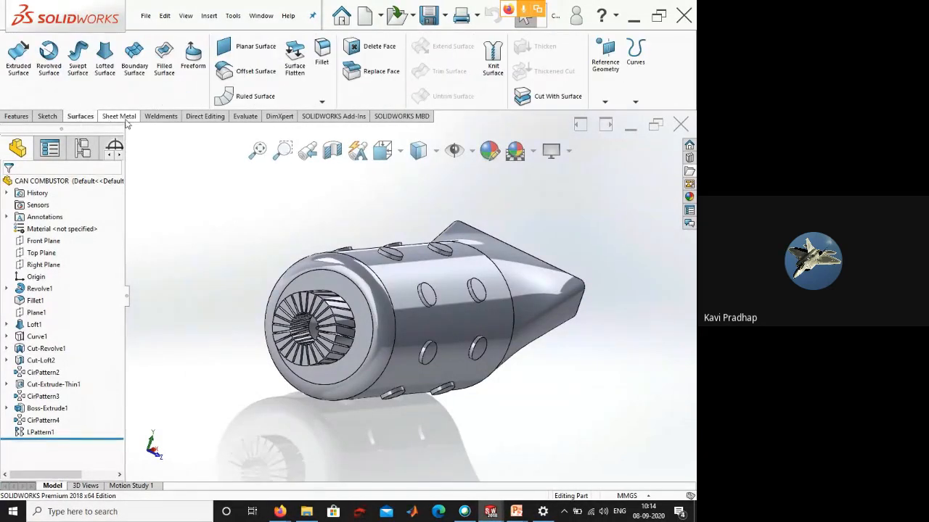
left_click(123, 119)
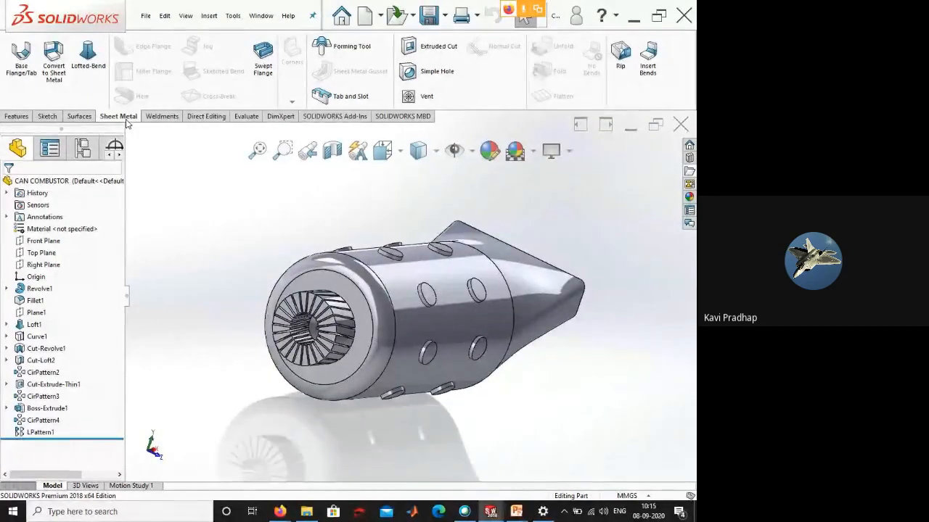
left_click(17, 117)
left_click(80, 118)
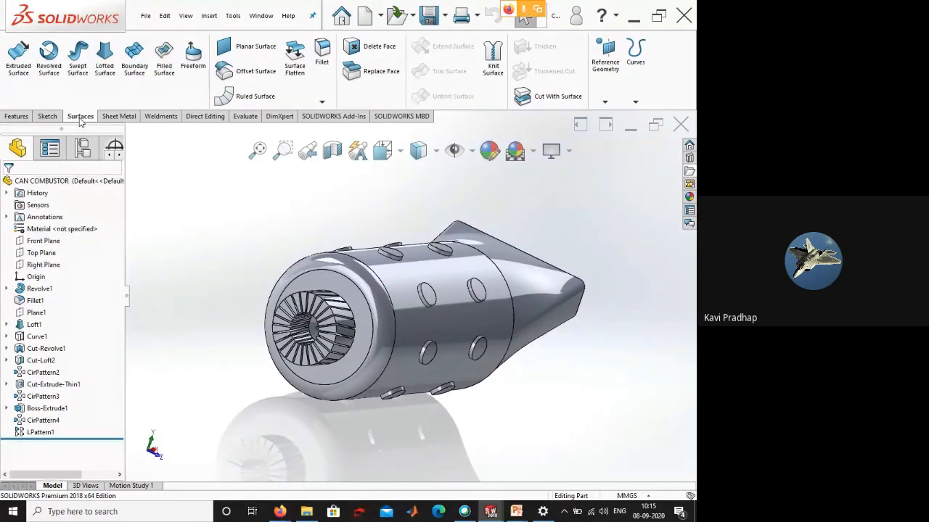
left_click(46, 118)
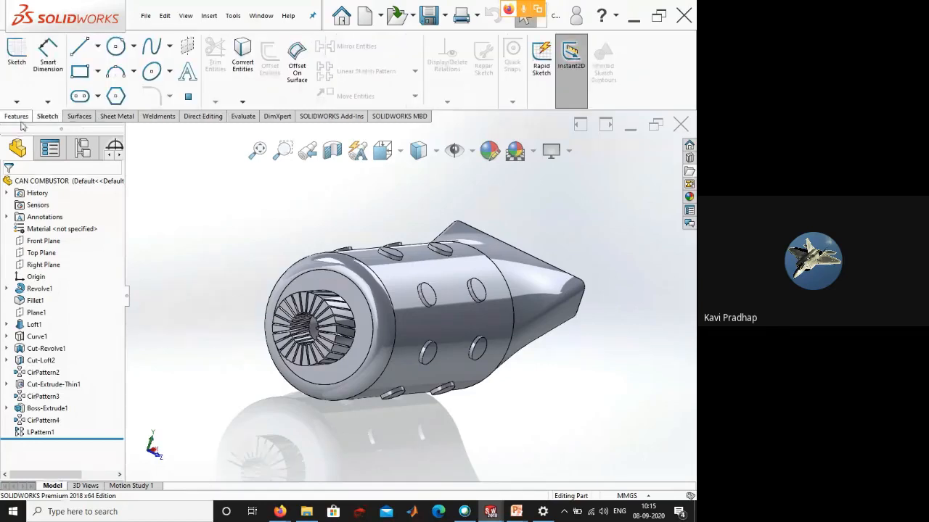
left_click(16, 116)
left_click(118, 116)
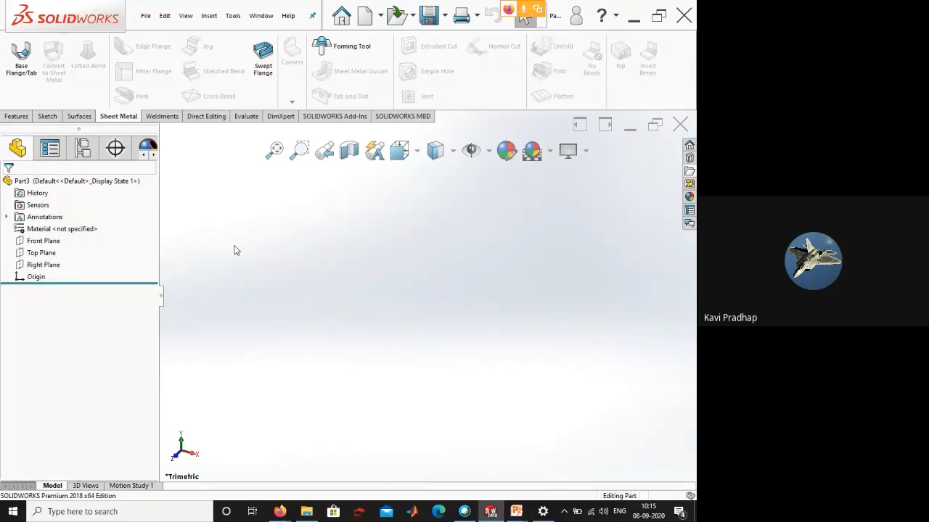
- Show the sketch commands for the empty part and highlight its Front, Top and Right planes one after another
left_click(48, 117)
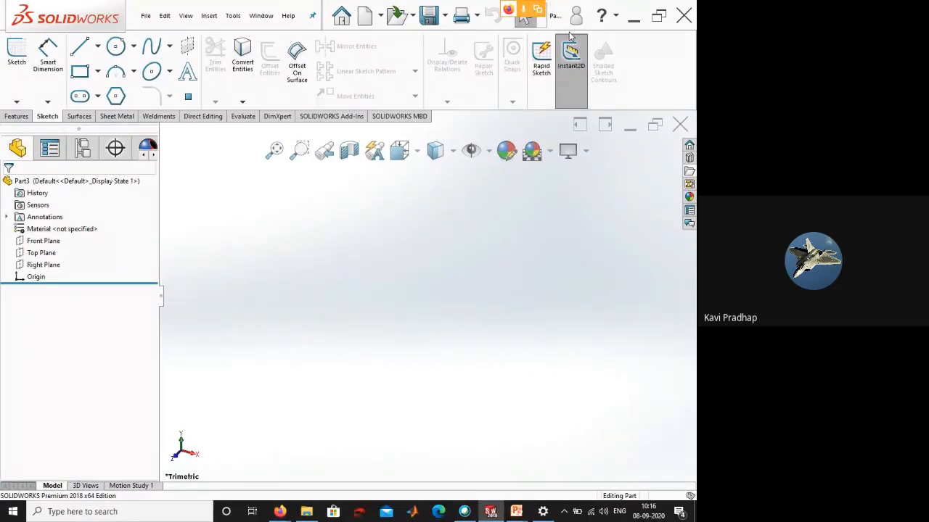
left_click(43, 241)
left_click(42, 253)
left_click(44, 265)
left_click(33, 254)
left_click(34, 243)
left_click(36, 252)
left_click(40, 265)
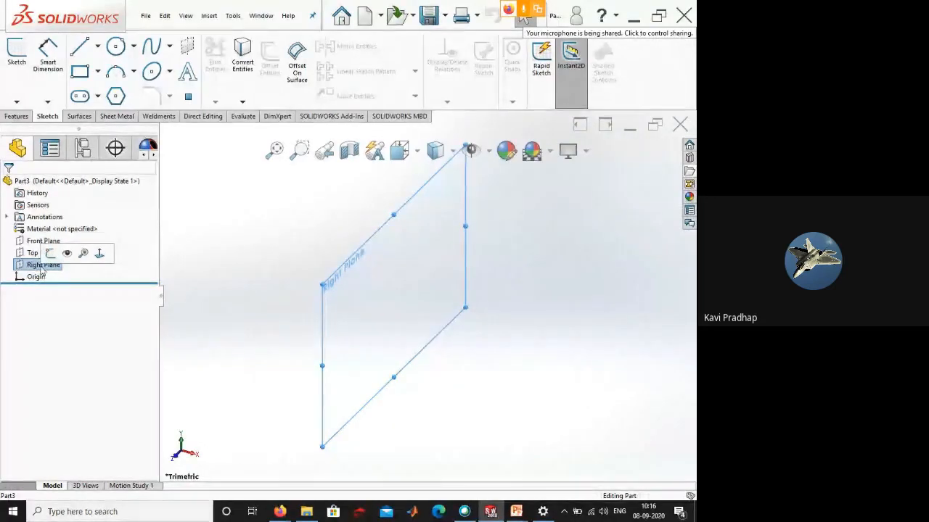
- Start a sketch on the Front Plane and exit it without drawing anything
left_click(42, 245)
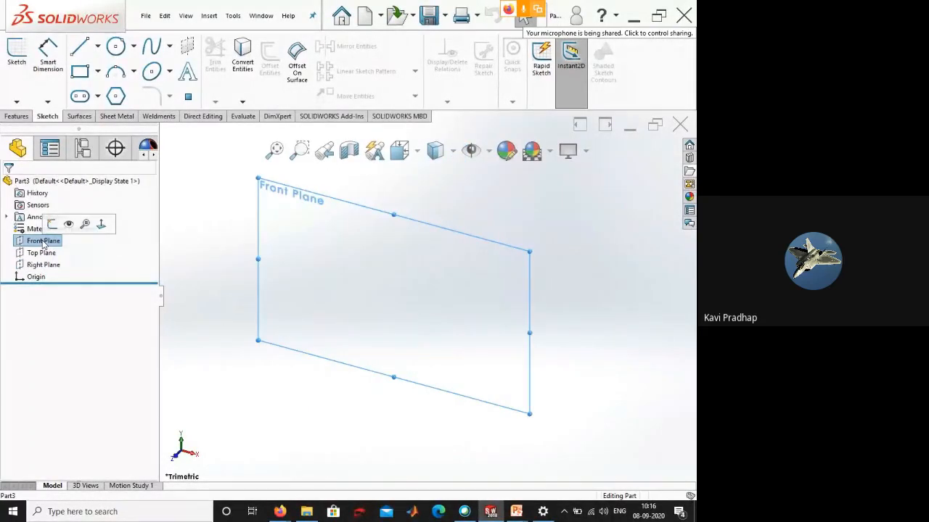
left_click(17, 65)
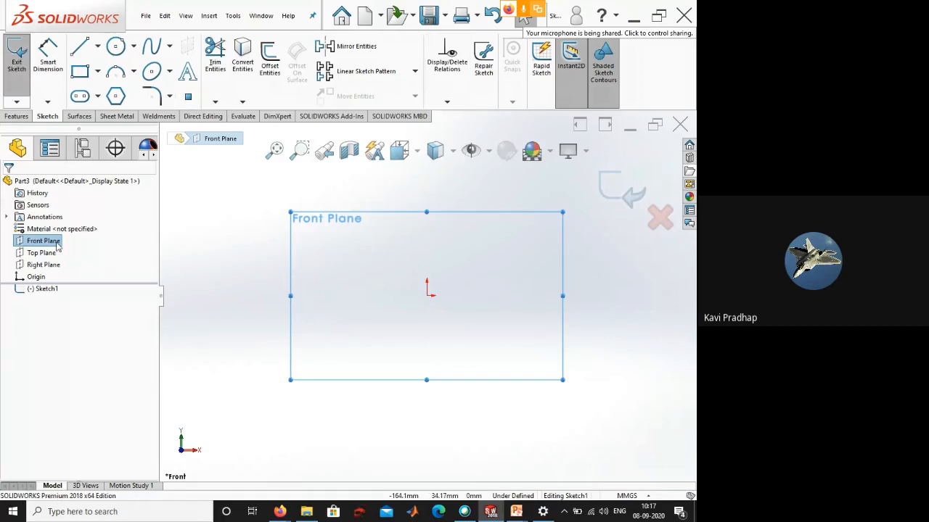
left_click(14, 84)
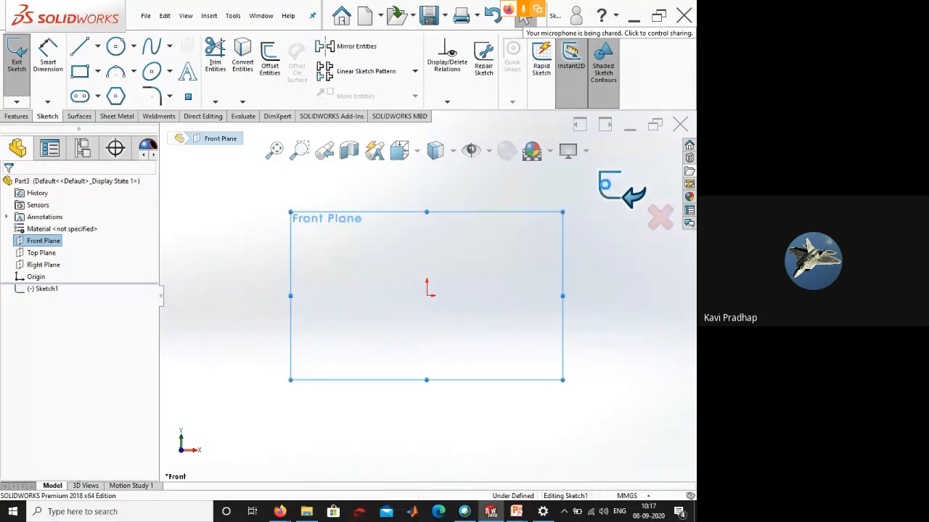
left_click(607, 188)
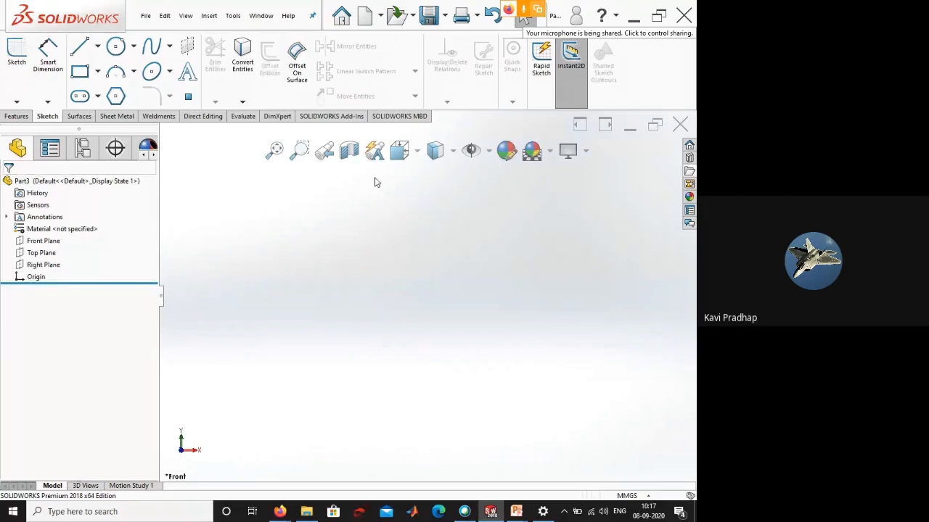
- Open a sketch on the Front Plane and draw a circle of 100 mm diameter centred on the origin
left_click(51, 242)
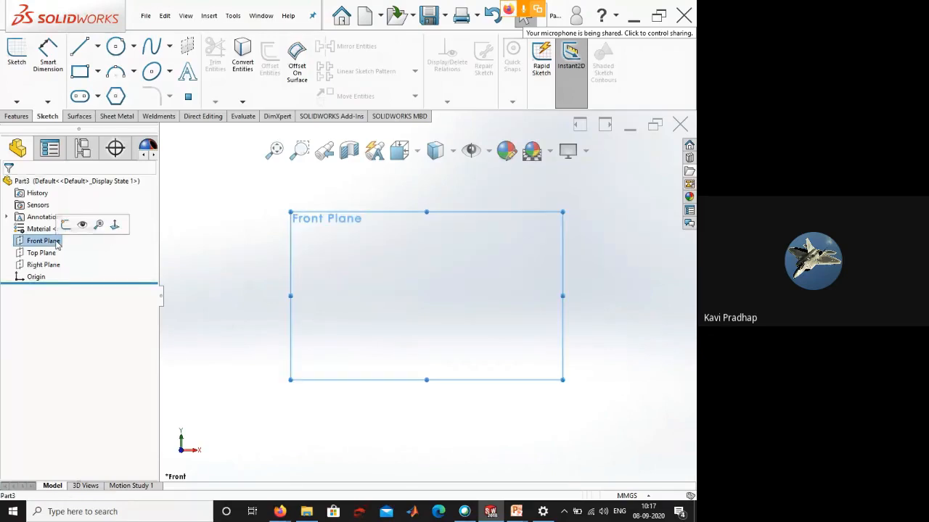
left_click(17, 58)
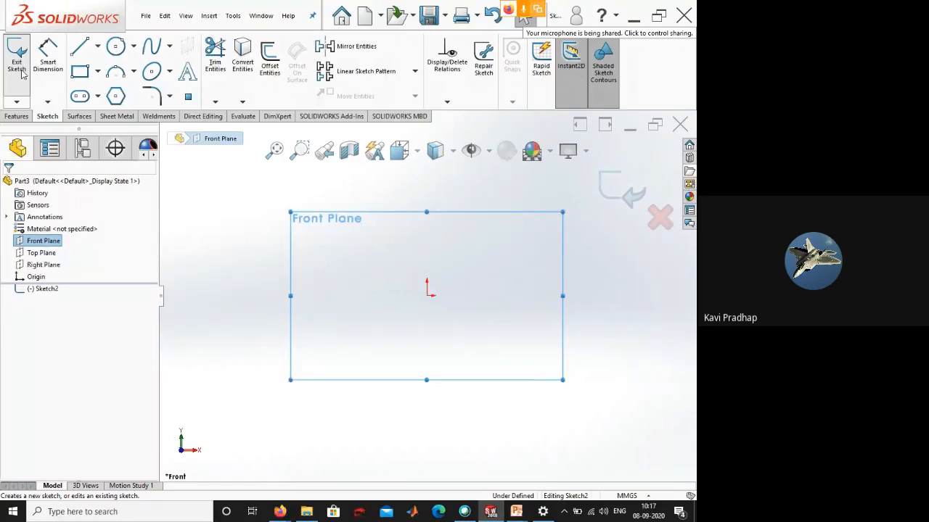
left_click(272, 243)
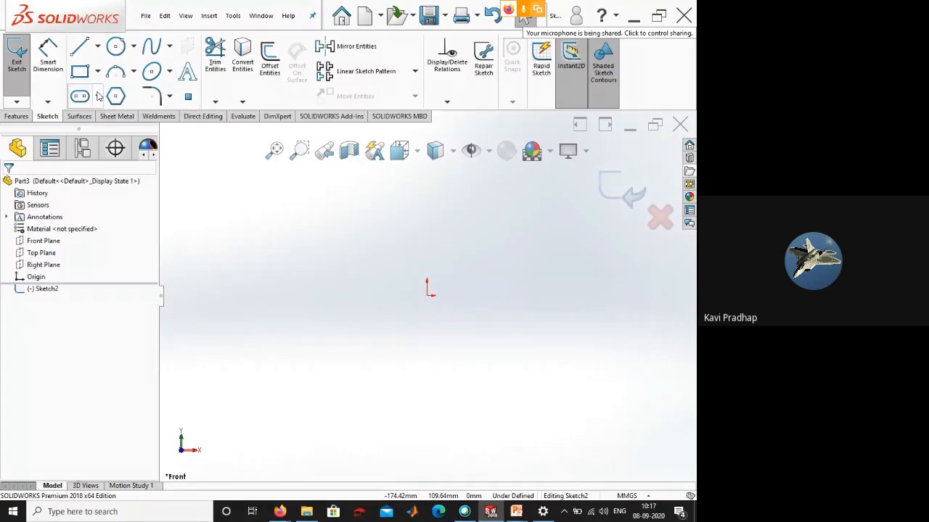
left_click(116, 46)
left_click(428, 295)
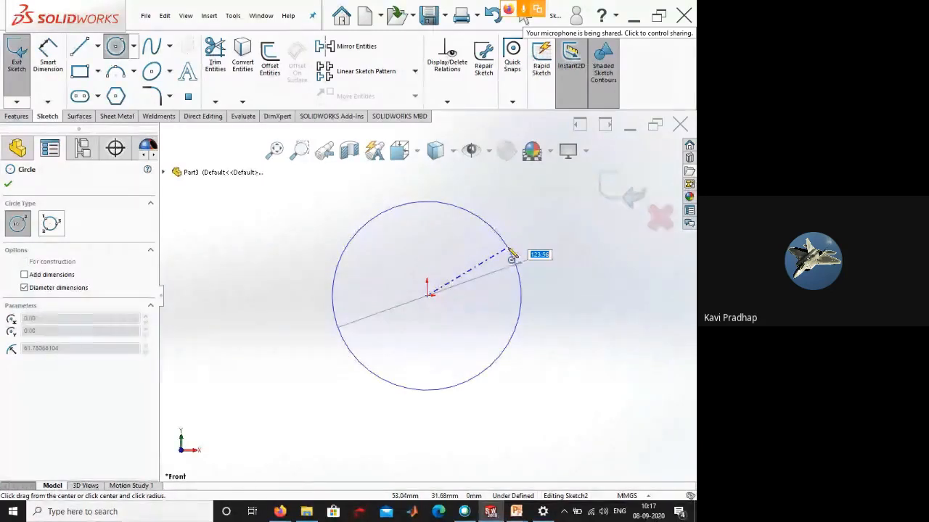
type("100")
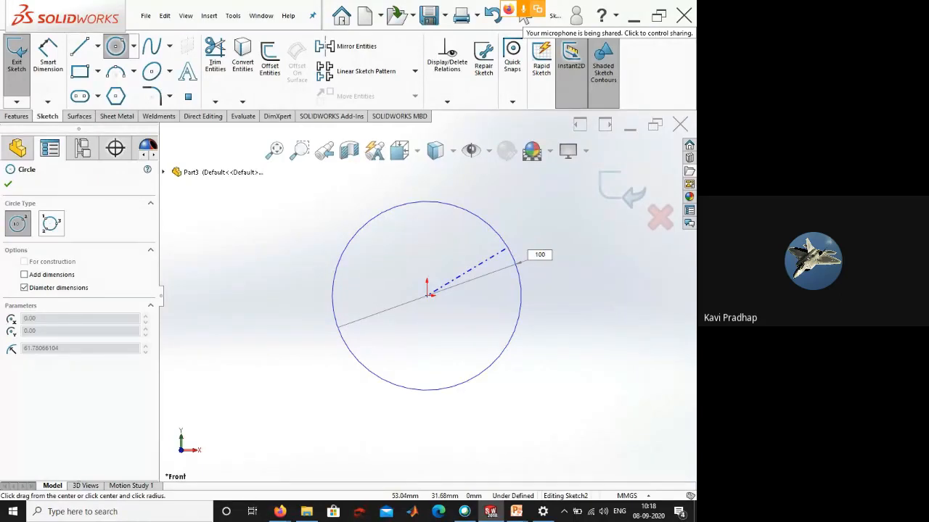
key("Return")
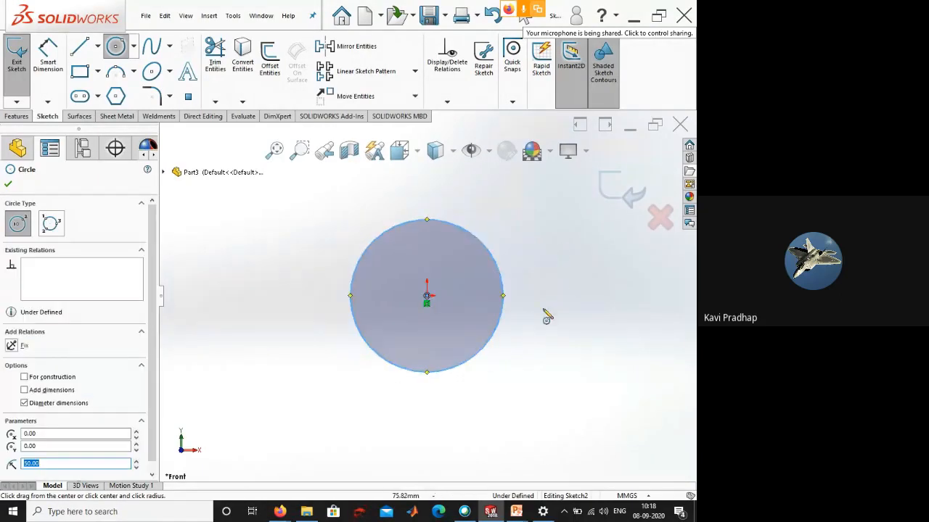
- Add a 100 mm diameter dimension to the circle with Smart Dimension, and delete that dimension
right_click_drag(536, 344, 530, 279)
left_click(501, 273)
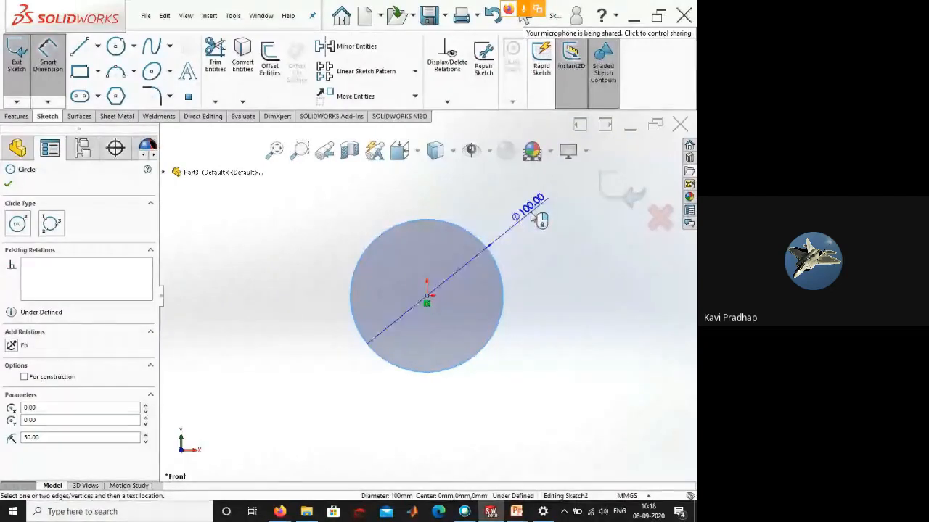
left_click(551, 235)
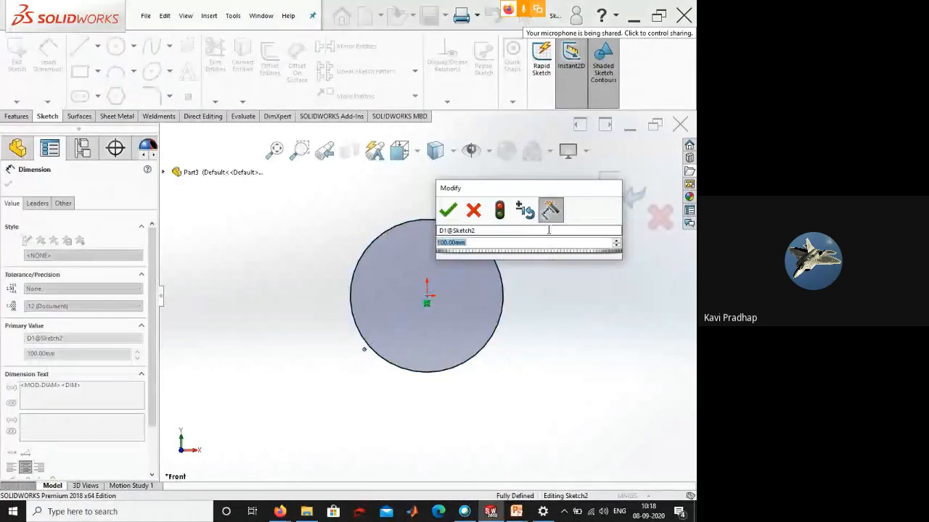
key("Return")
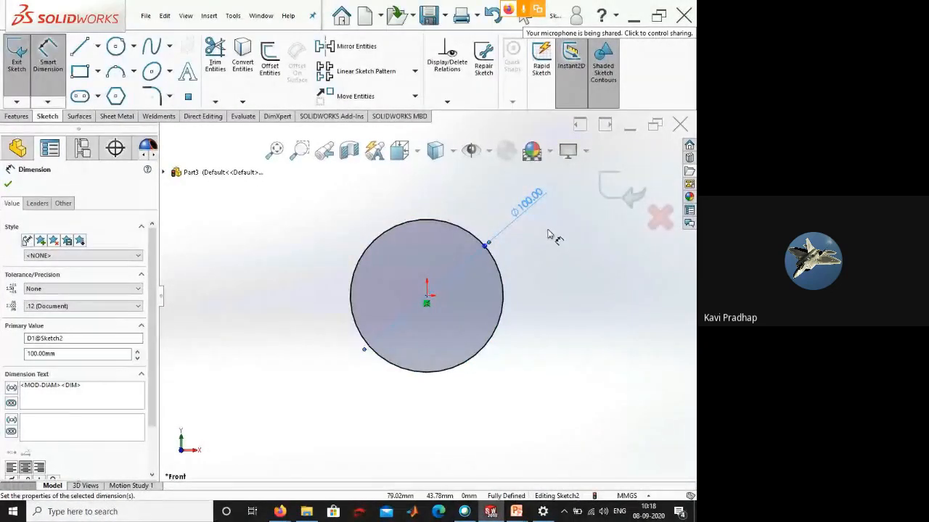
left_click(552, 243)
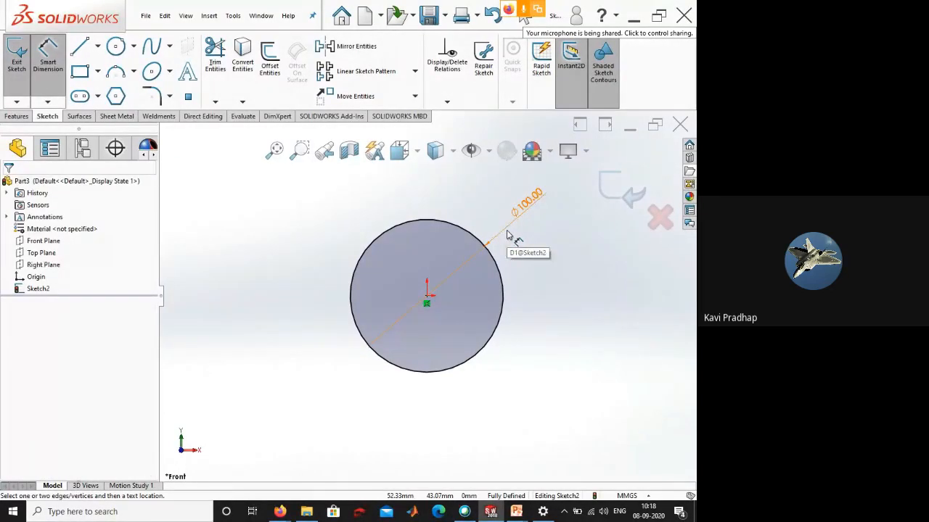
left_click(508, 235)
key("Delete")
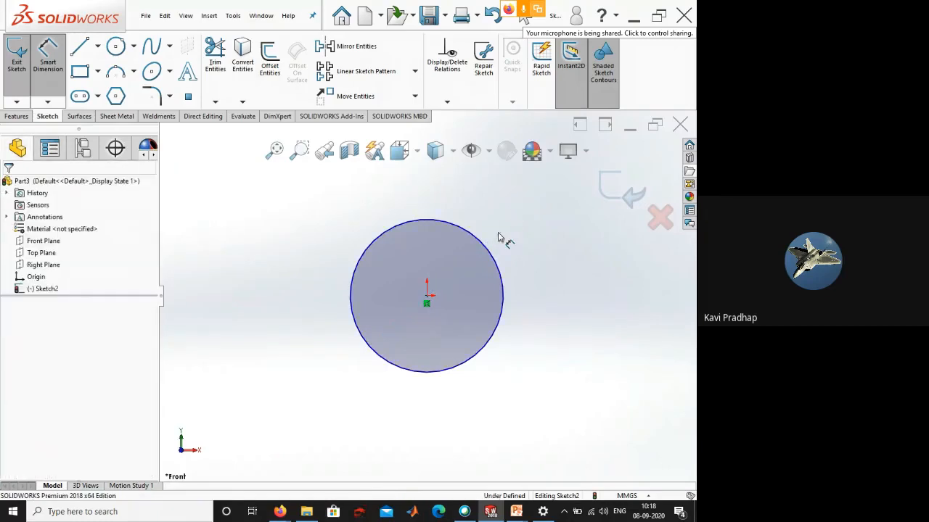
- Leave Smart Dimension and shrink the undimensioned circle freehand to about 75.5 mm in diameter
right_click(515, 252)
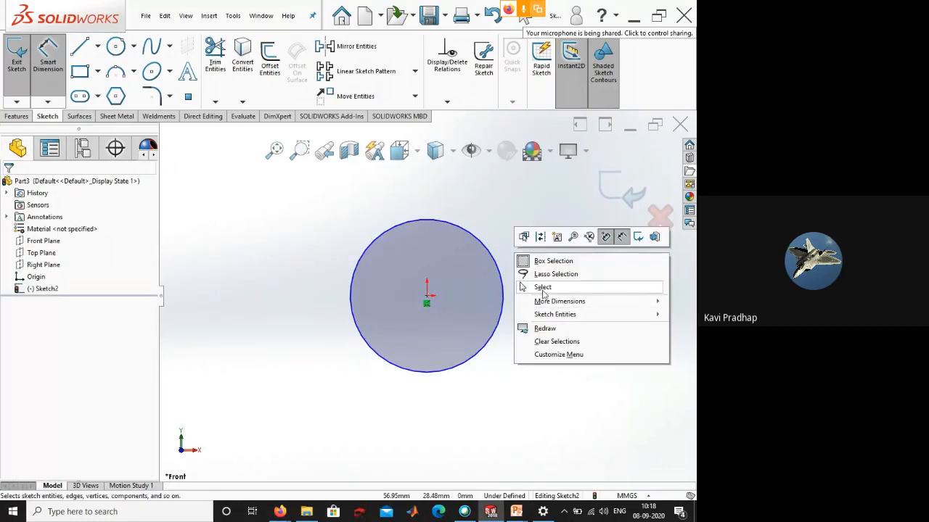
left_click(534, 288)
left_click_drag(494, 270, 485, 297)
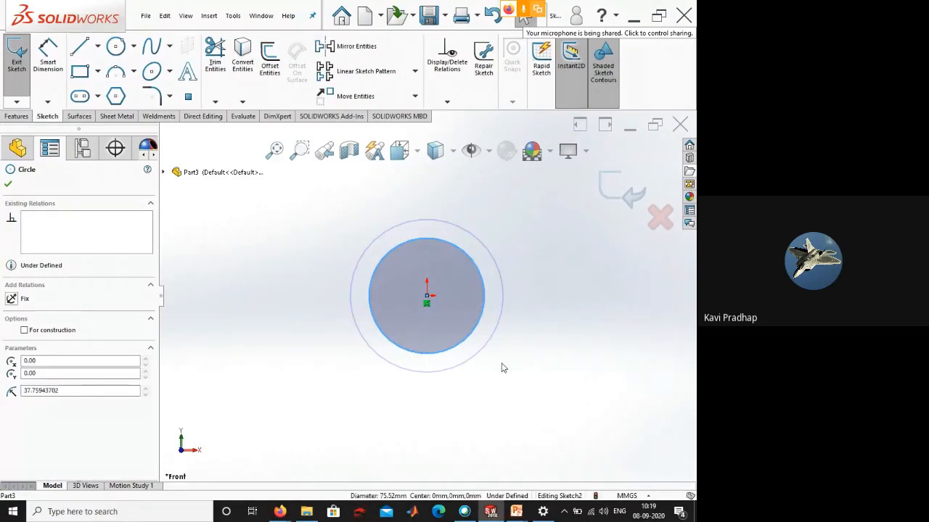
left_click(506, 366)
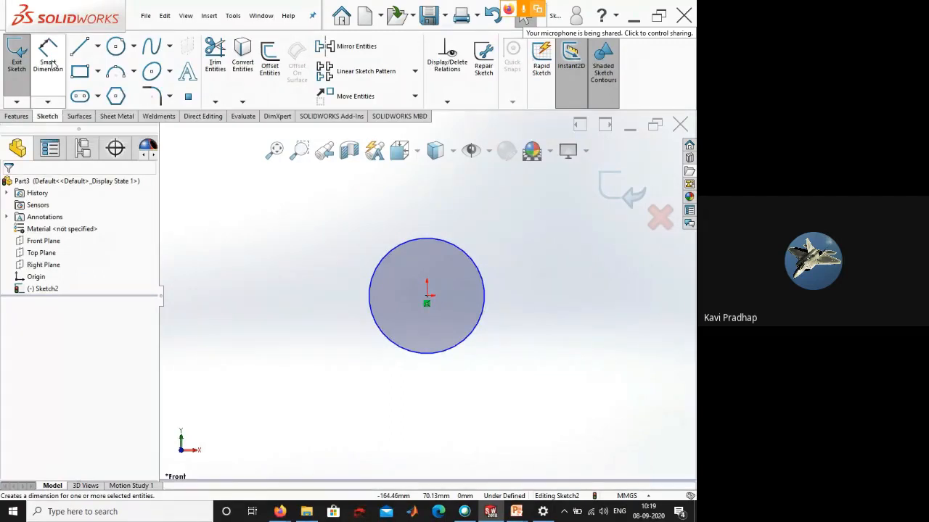
- Dimension the circle's diameter with Smart Dimension and set it to 100 mm
left_click(51, 64)
left_click(479, 277)
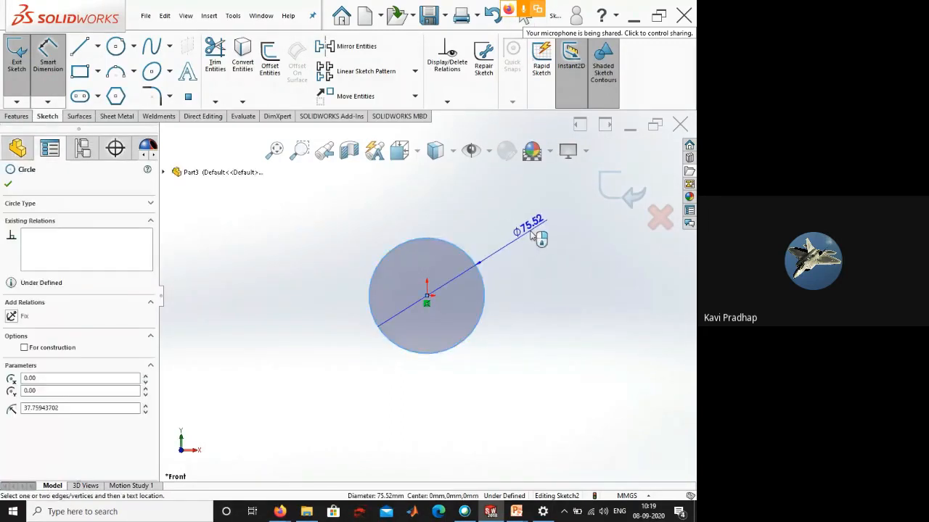
left_click(533, 237)
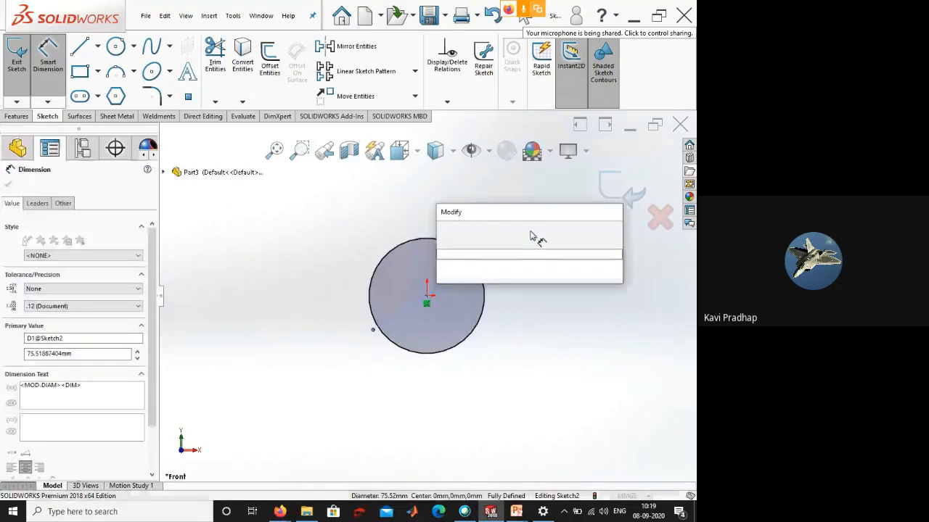
type("100")
key("Return")
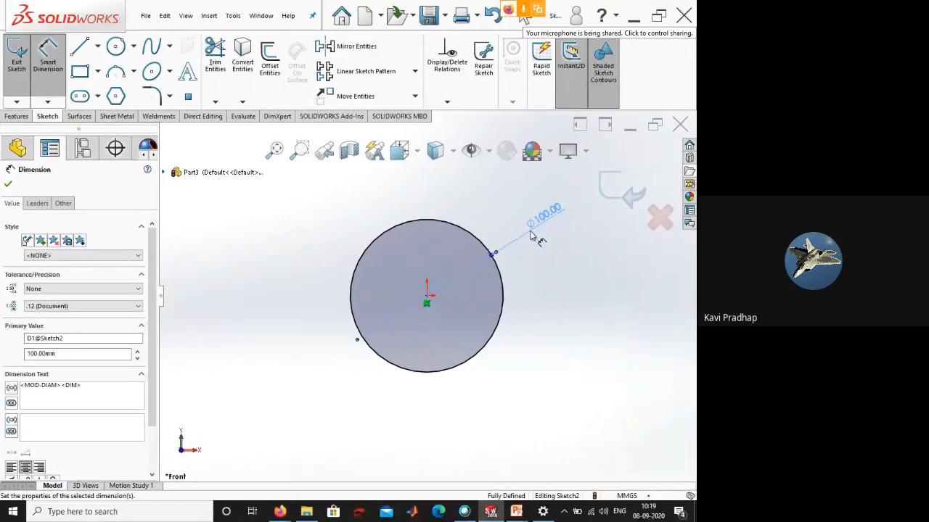
left_click(546, 243)
- Set the circle's existing diameter dimension to 200 mm and leave Smart Dimension
scroll(554, 315, "up", 2)
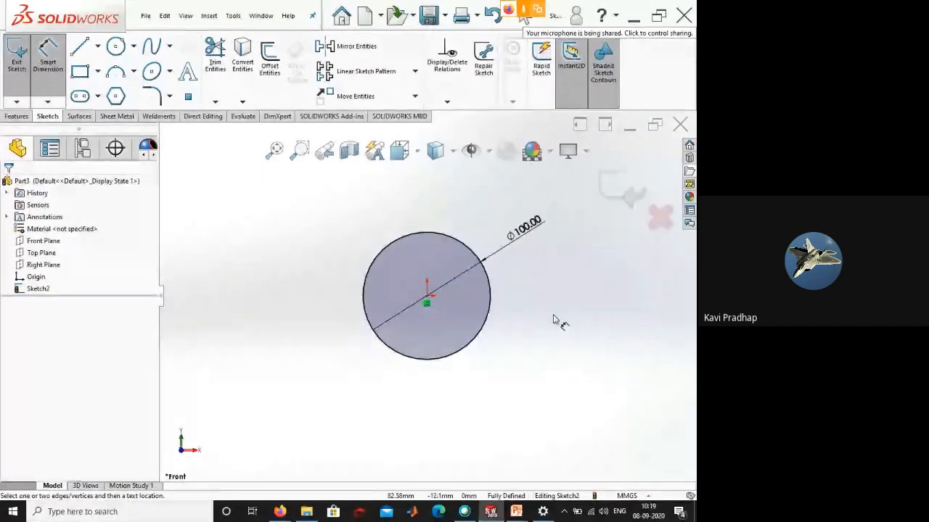
double_click(513, 243)
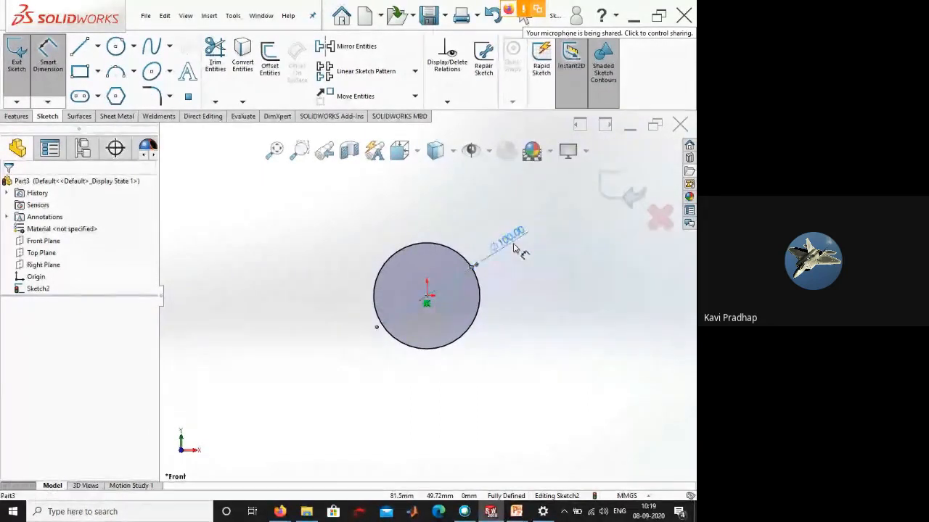
type("200")
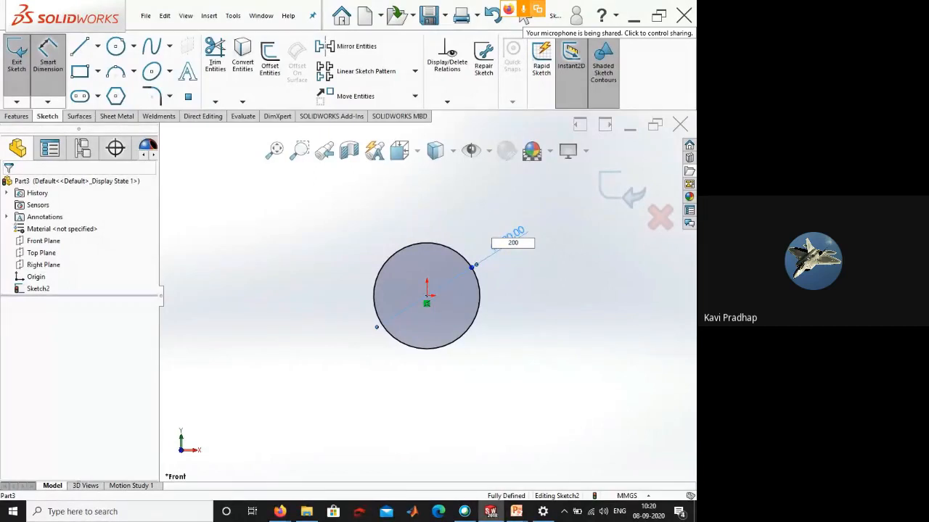
key("Return")
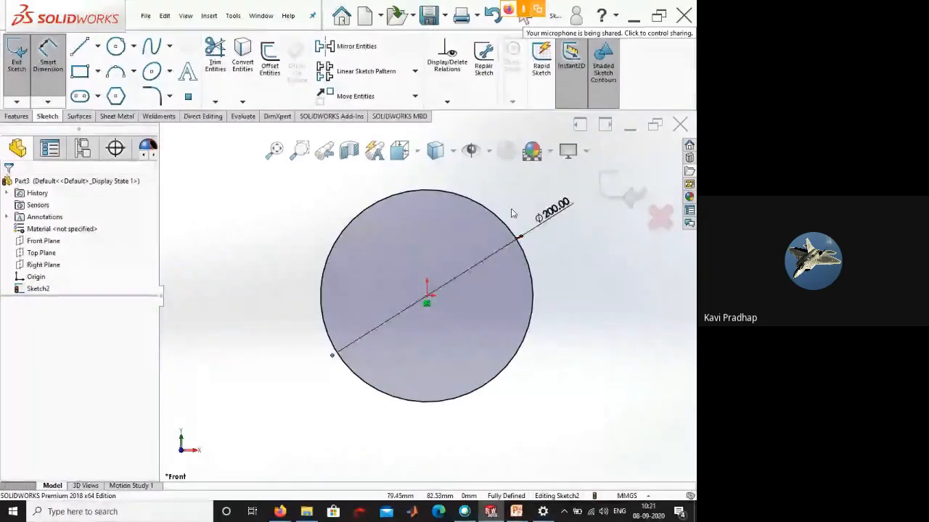
right_click(591, 326)
left_click(603, 342)
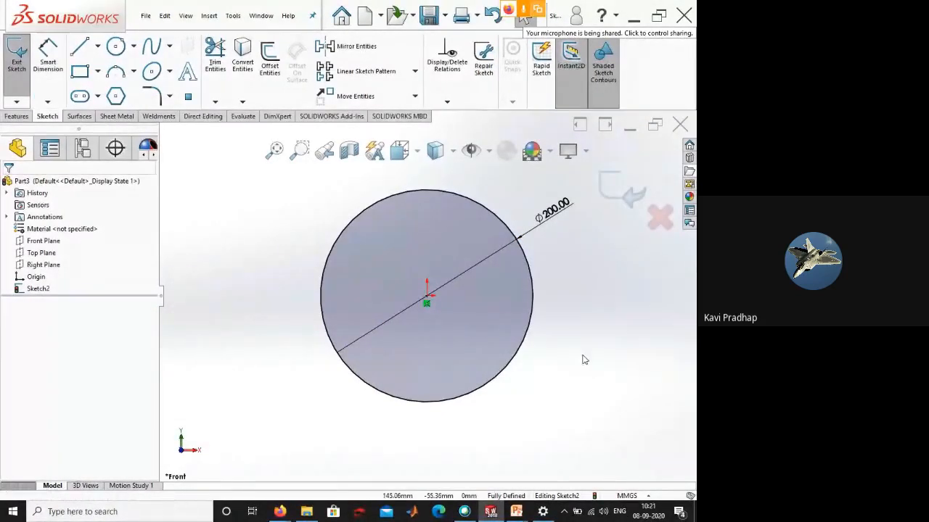
mouse_move(574, 364)
middle_mouse_down()
mouse_move(597, 265)
mouse_move(578, 302)
mouse_move(579, 350)
middle_mouse_up()
scroll(579, 350, "up", 2)
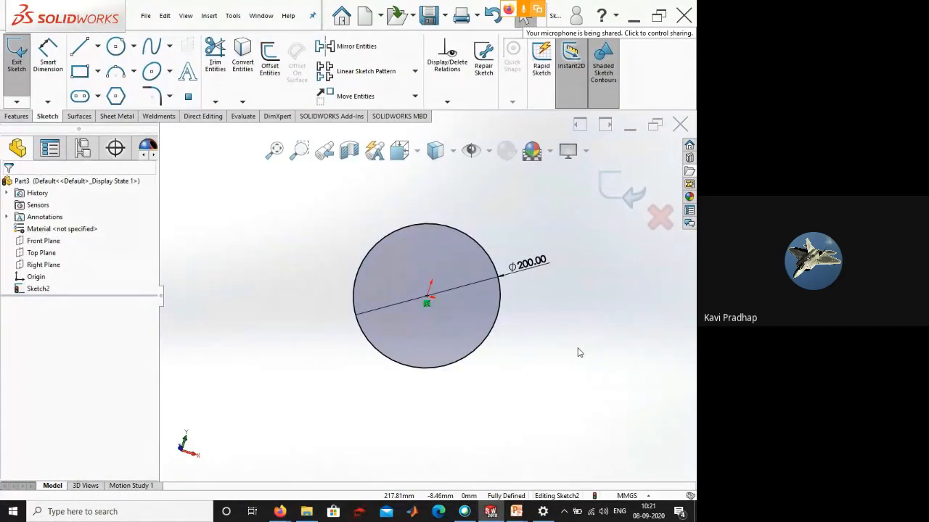
- Finish the circle sketch and return to the part in a tilted 3D view
left_click(609, 198)
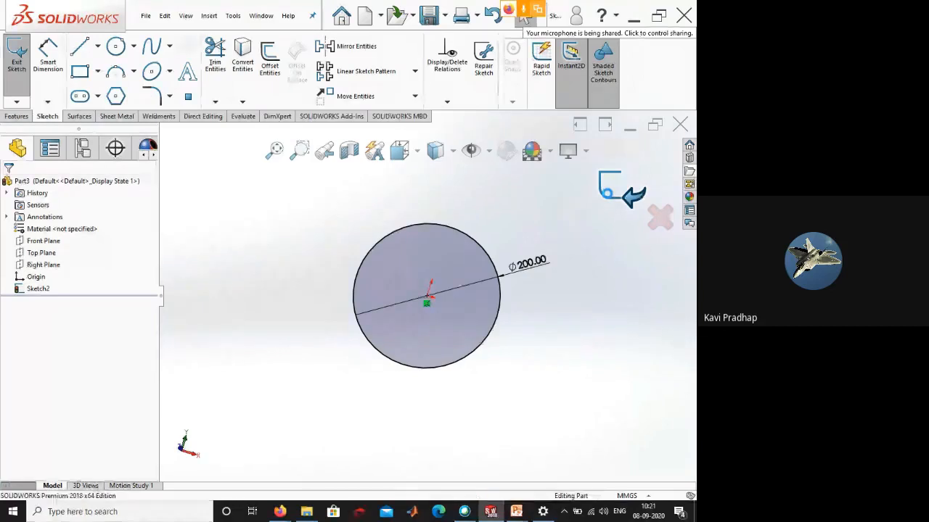
left_click(513, 430)
scroll(514, 427, "down", 3)
scroll(515, 427, "up", 4)
mouse_move(431, 291)
middle_mouse_down()
mouse_move(415, 167)
mouse_move(368, 247)
middle_mouse_up()
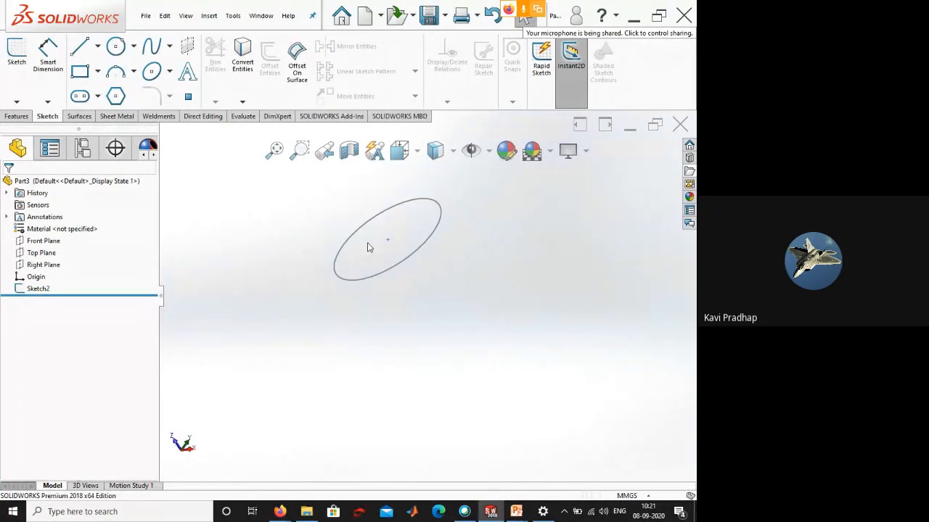
- Start an Extruded Boss/Base from the circle sketch and pull its depth freehand to about 220 mm
left_click(17, 116)
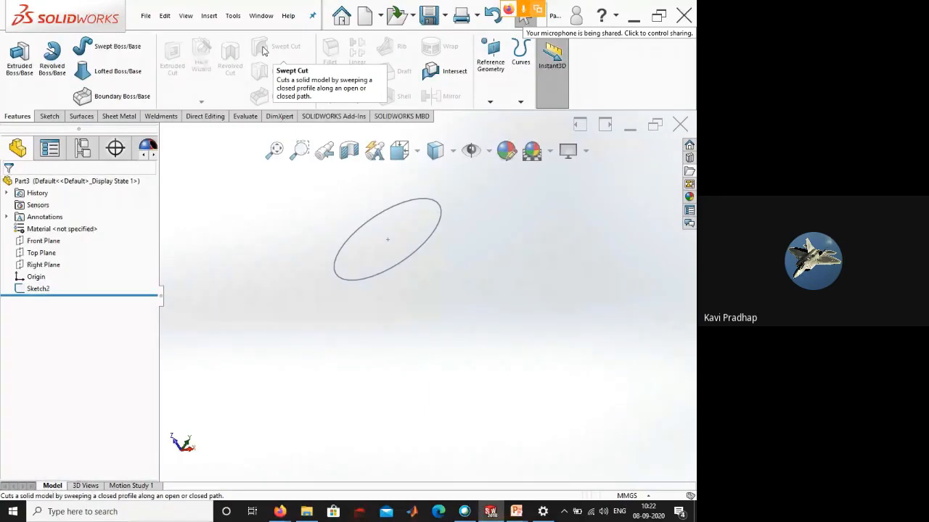
middle_click_drag(410, 321, 445, 275)
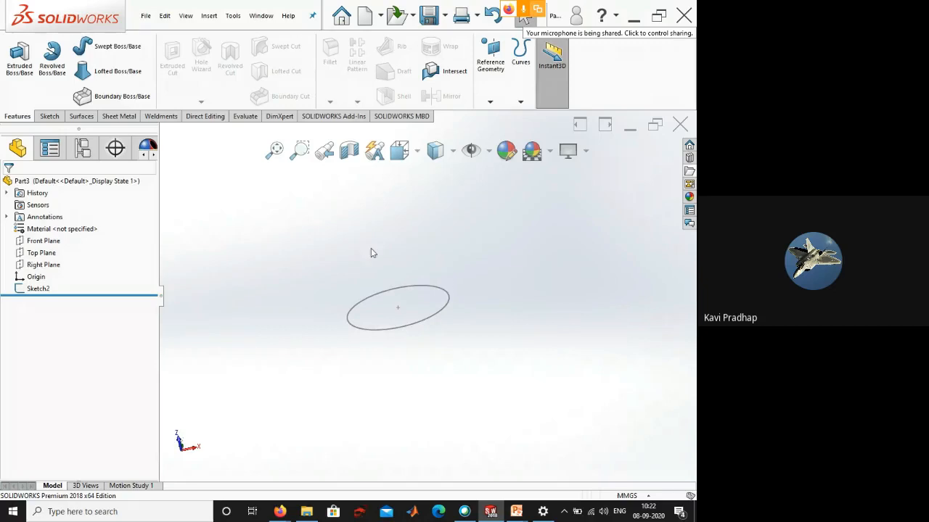
left_click(388, 289)
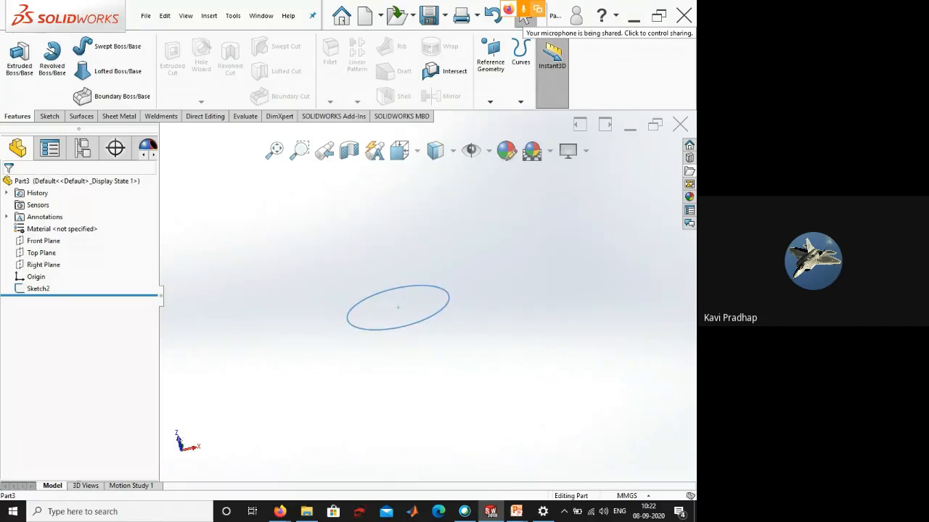
left_click(21, 64)
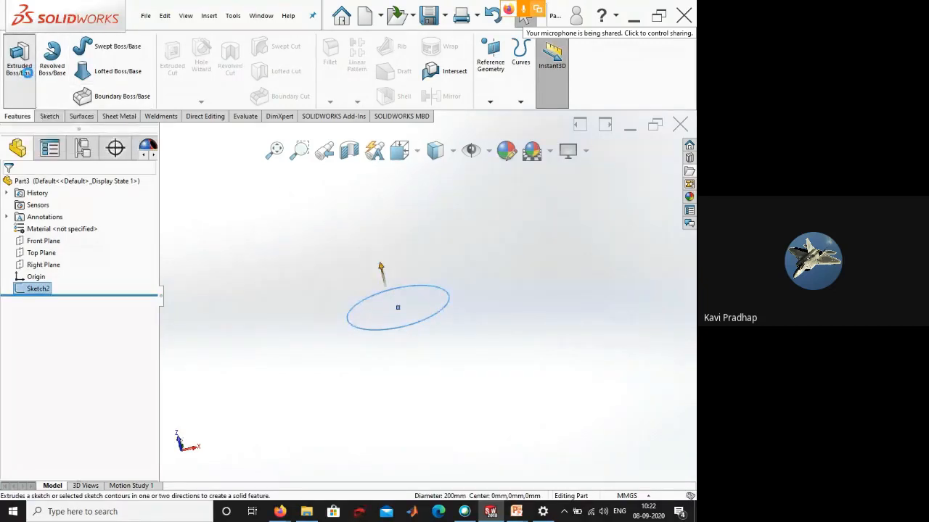
middle_click_drag(336, 358, 300, 336)
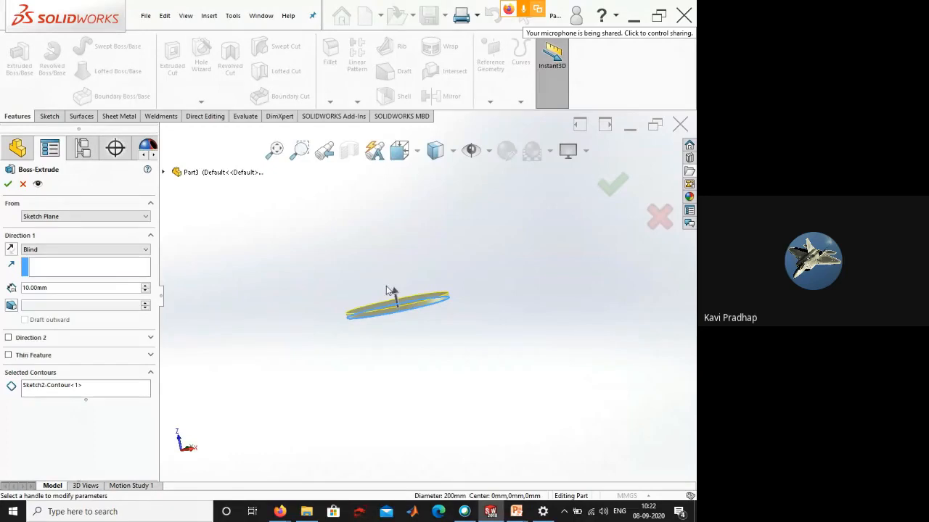
left_click_drag(399, 292, 369, 202)
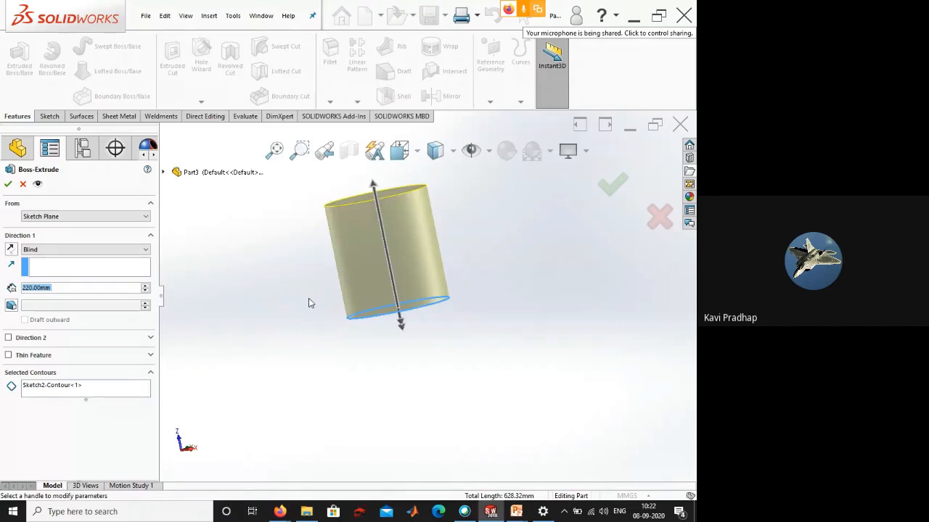
- Set the boss extrusion's blind depth to 200 mm and accept the feature
middle_click_drag(341, 277, 283, 353)
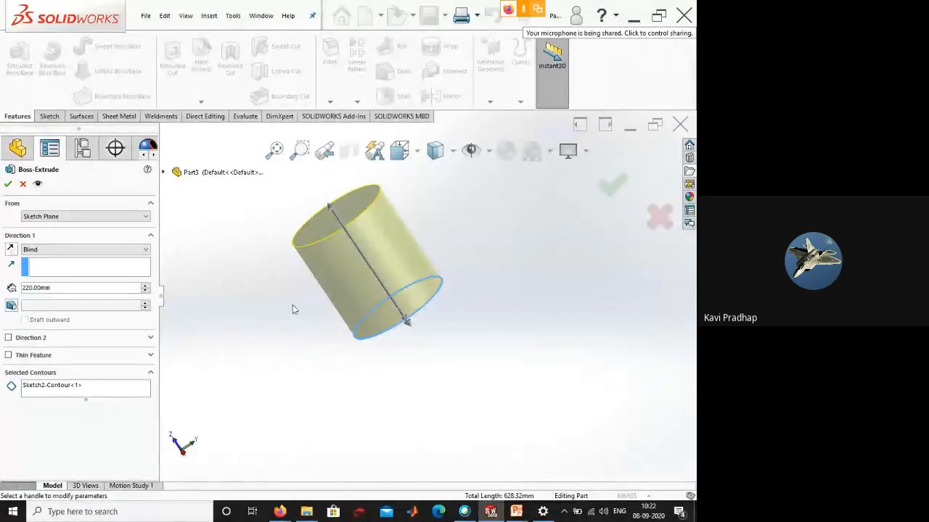
left_click_drag(85, 289, 13, 287)
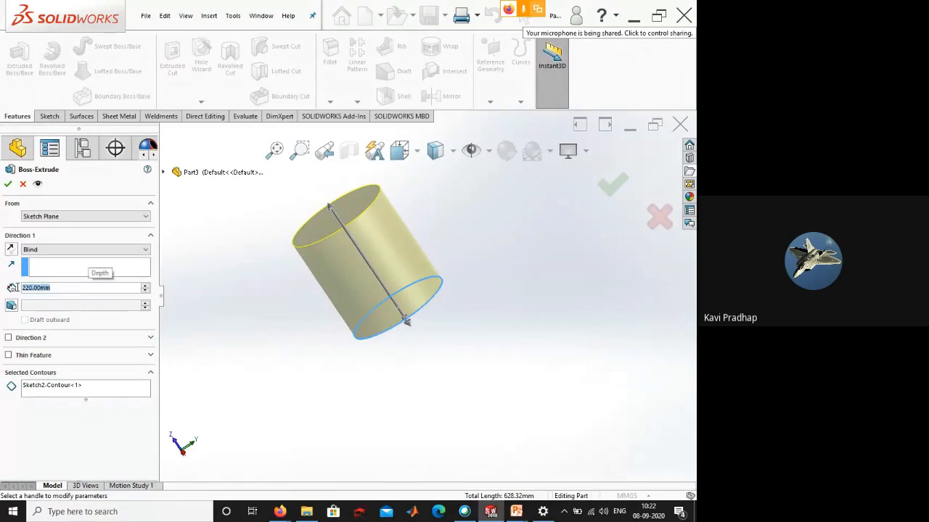
type("200")
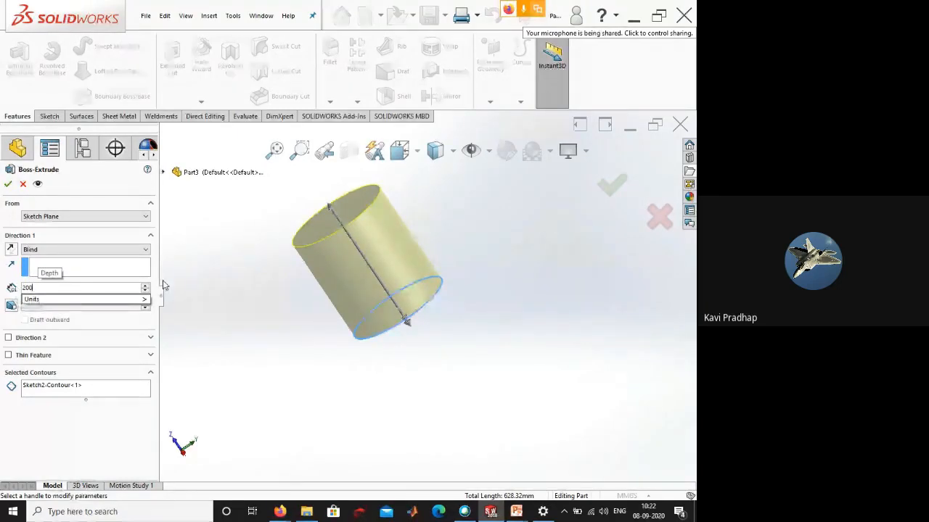
key("Return")
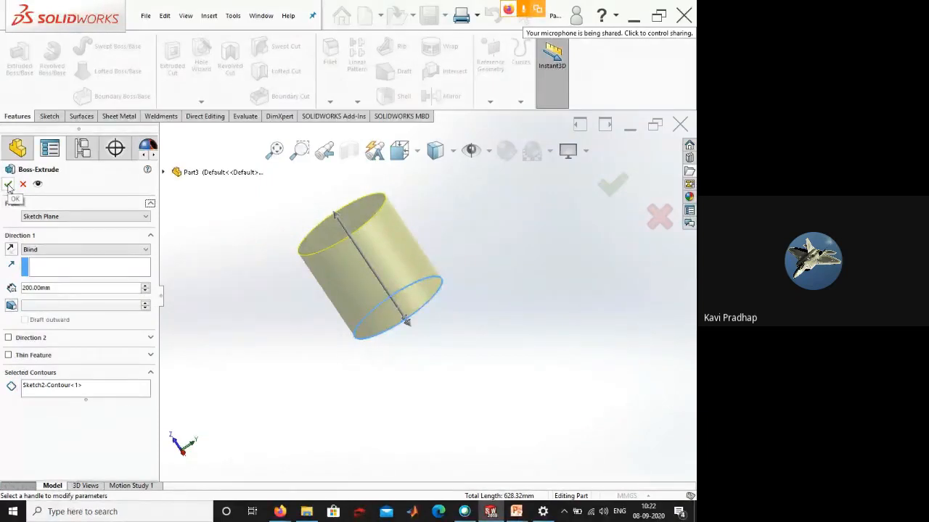
middle_click_drag(352, 358, 349, 419)
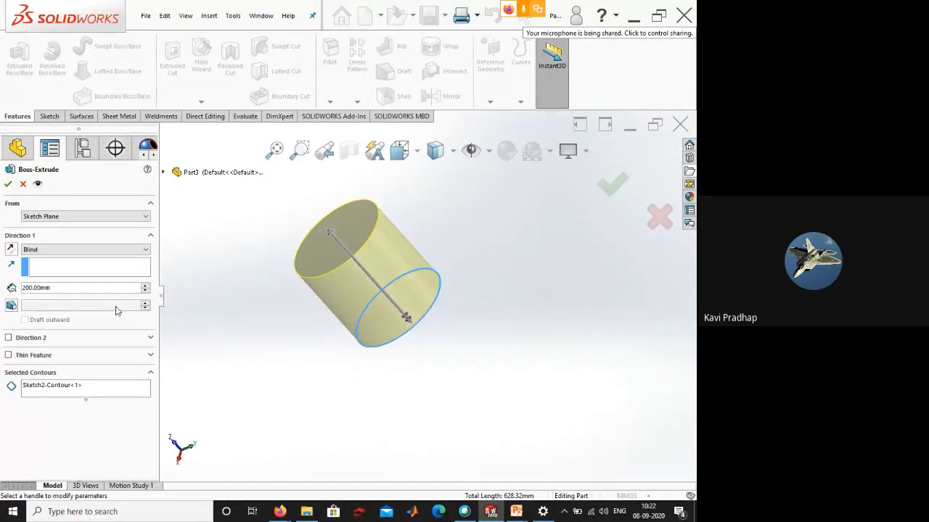
left_click(8, 184)
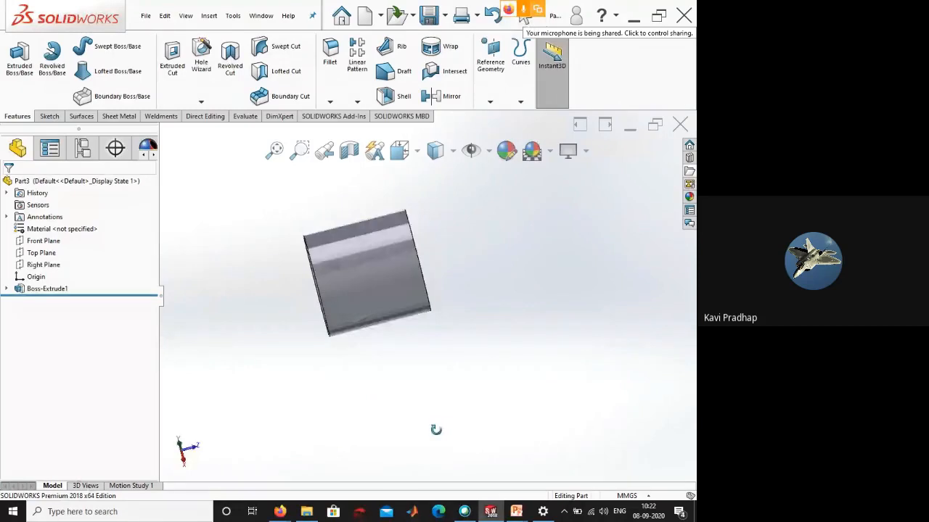
- Start a sketch on the cylinder's flat end face and draw an origin-centred circle about 107 mm in diameter
middle_click_drag(436, 430, 348, 435)
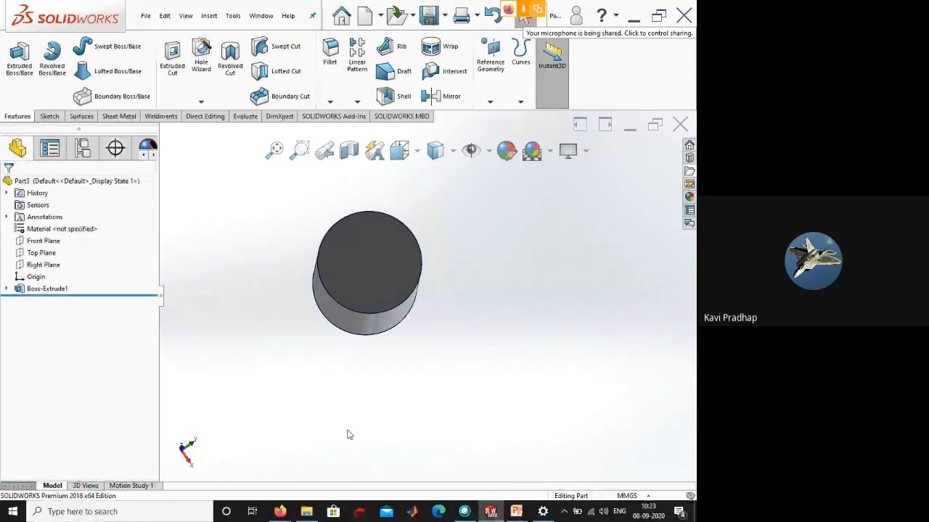
middle_click_drag(370, 371, 363, 434)
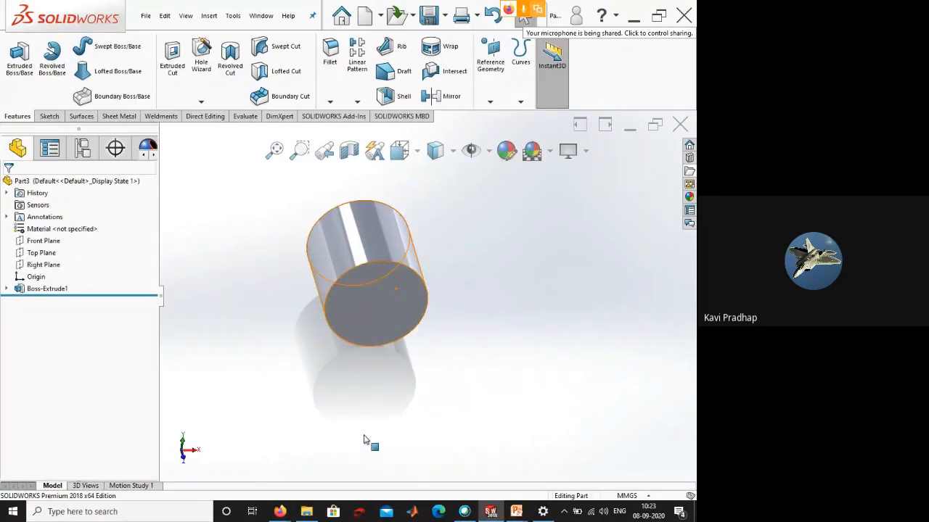
left_click(399, 297)
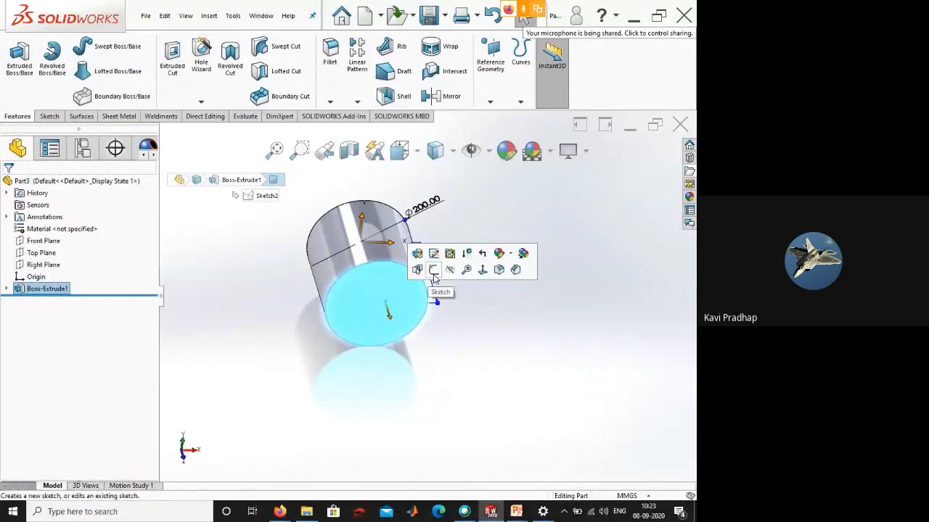
left_click(434, 275)
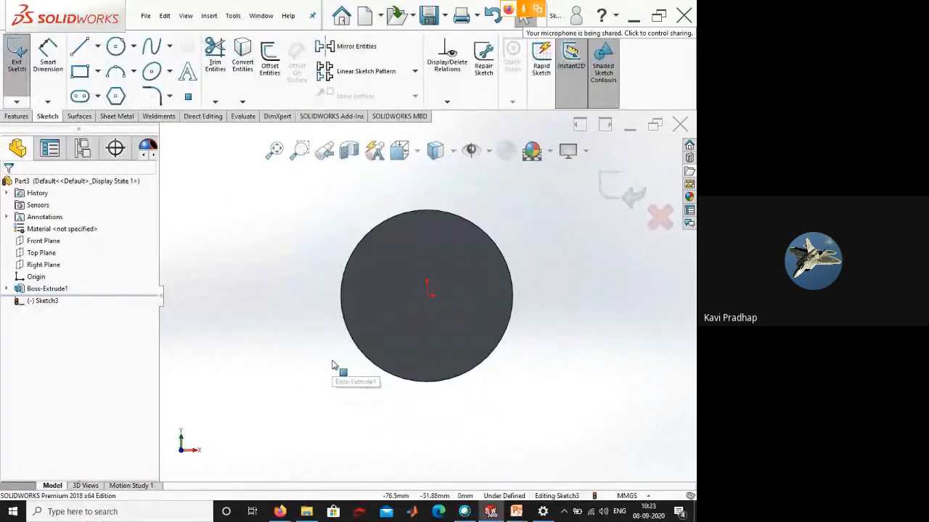
left_click(117, 50)
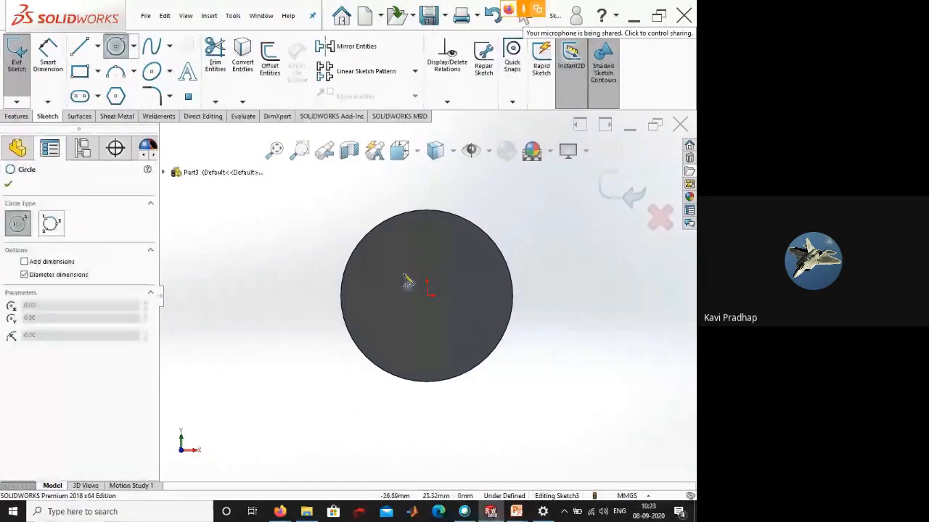
left_click(427, 291)
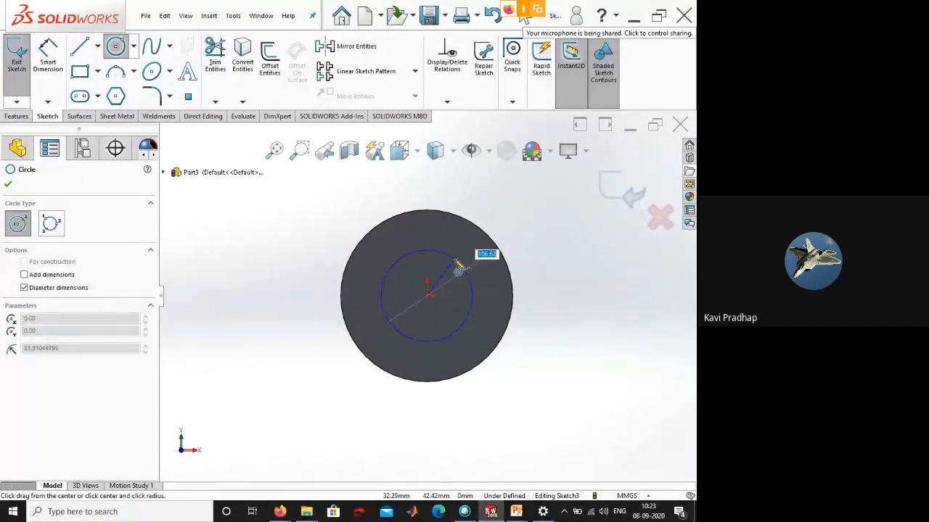
left_click(456, 260)
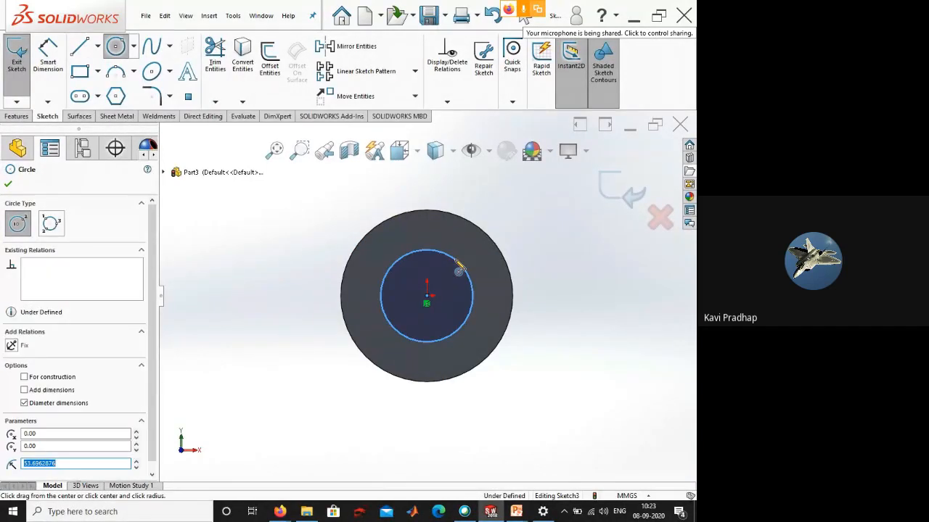
- Dimension the inner circle's diameter with Smart Dimension and set it to 120 mm
right_click_drag(518, 415, 508, 363)
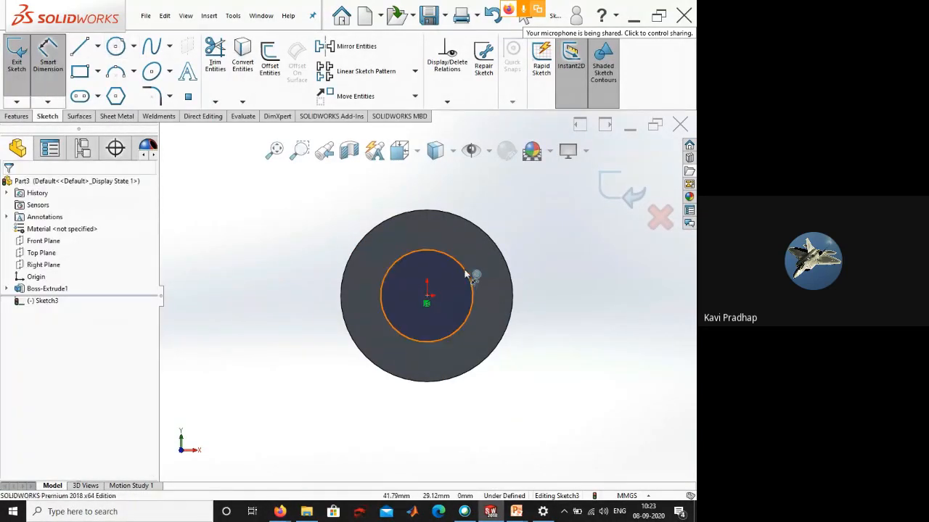
left_click(464, 270)
left_click(510, 236)
type("120")
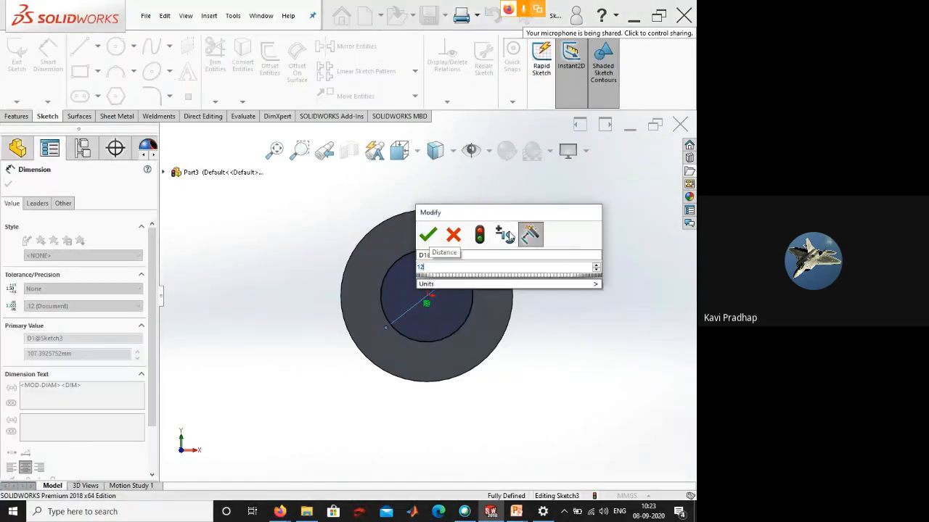
key("Return")
left_click(559, 270)
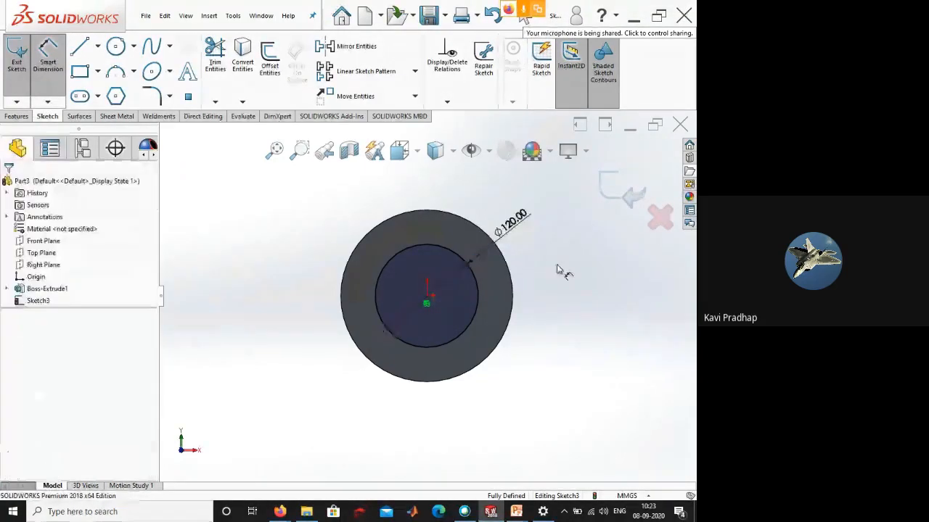
- Cut the inner circle through the cylinder with a 200 mm blind Extruded Cut and inspect the hole
left_click(16, 116)
left_click(172, 58)
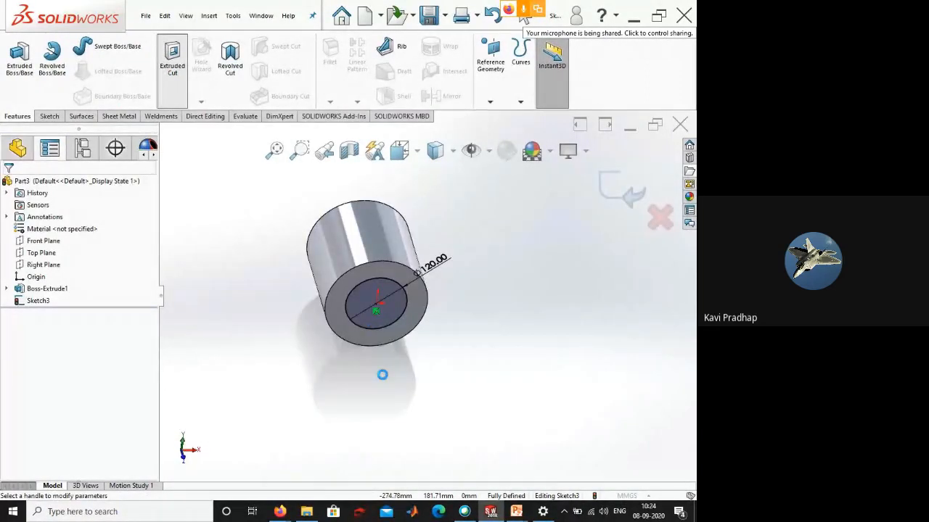
middle_click_drag(383, 377, 448, 424)
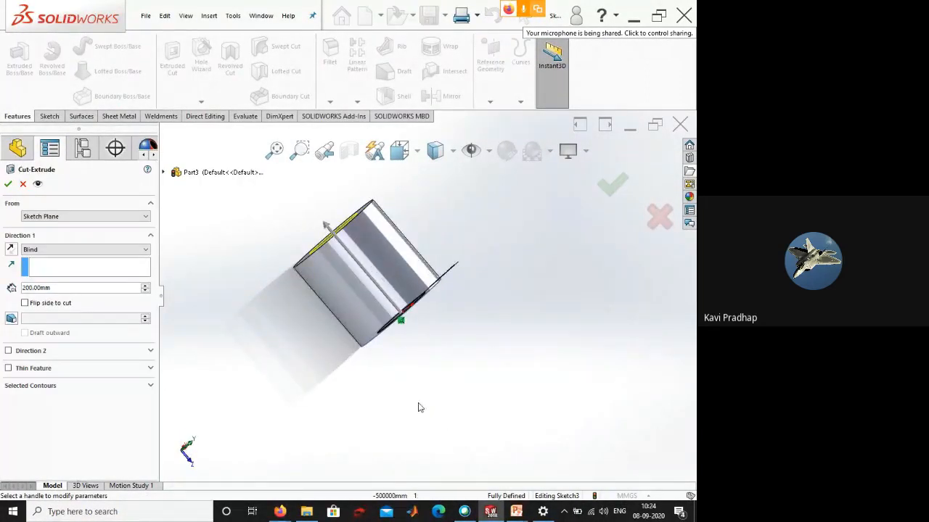
middle_click_drag(371, 381, 417, 421)
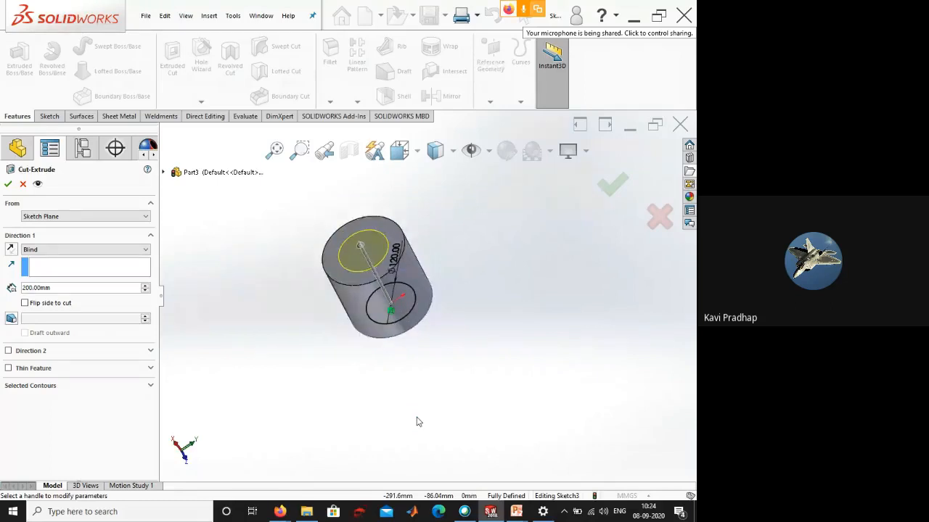
left_click(8, 185)
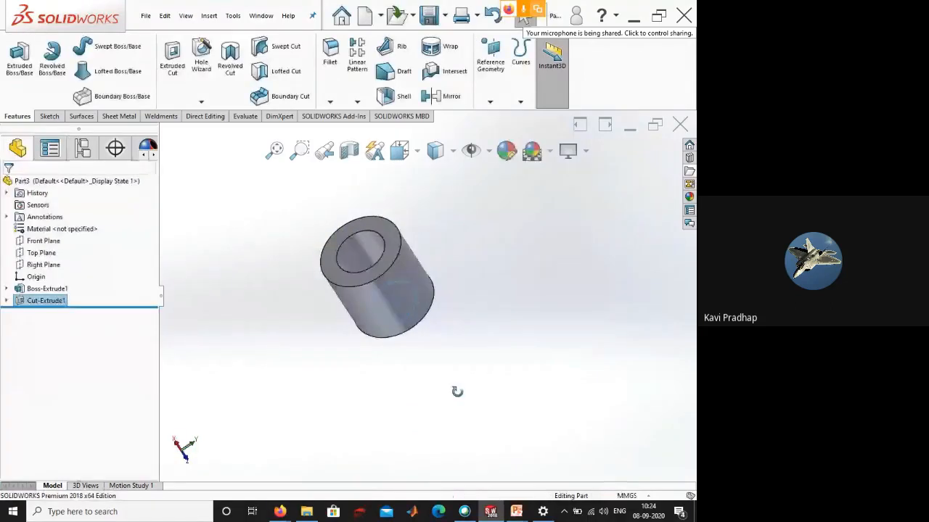
middle_click_drag(457, 392, 364, 342)
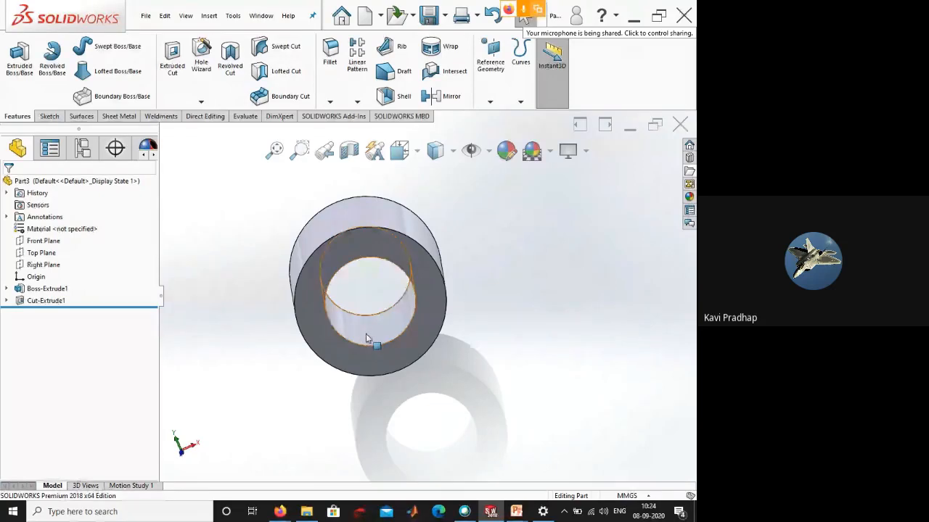
- Switch to File Explorer, enlarge the 3d modelling workshop folder's icons, and open the drawing image Model 1.jpg
left_click(312, 512)
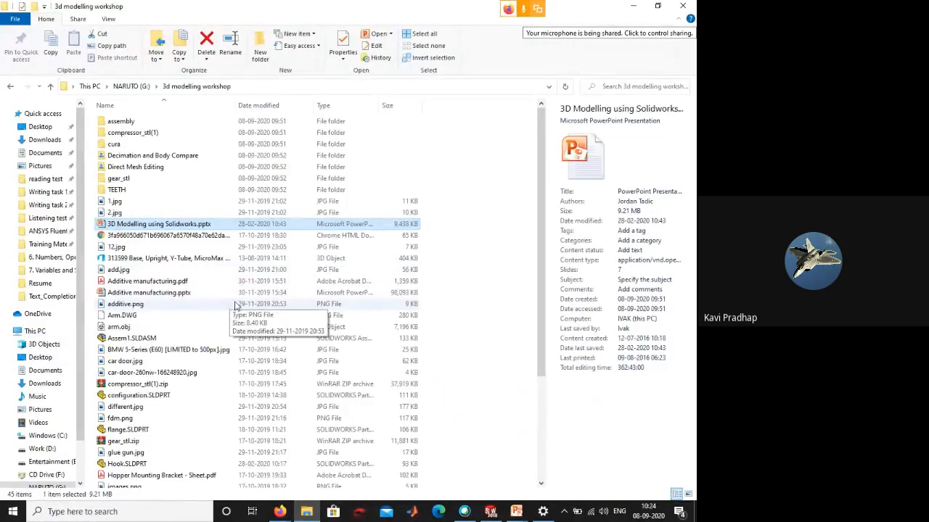
scroll(245, 346, "up", 3, "ctrl")
scroll(245, 346, "up", 5, "ctrl")
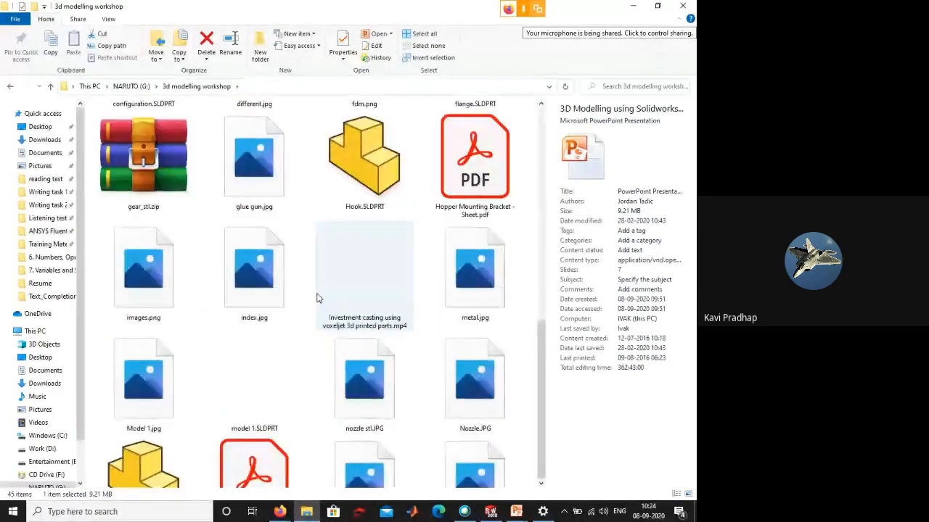
scroll(317, 297, "up", 3)
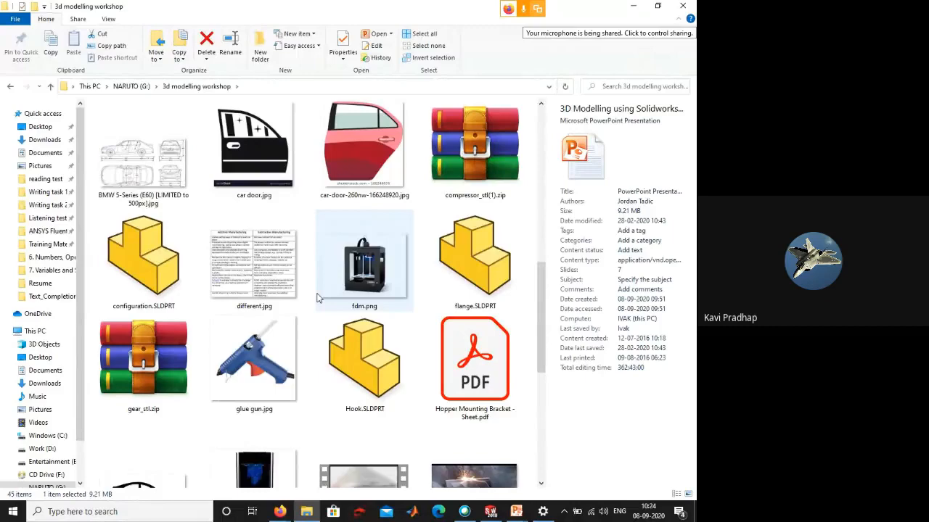
scroll(317, 297, "down", 5)
double_click(162, 273)
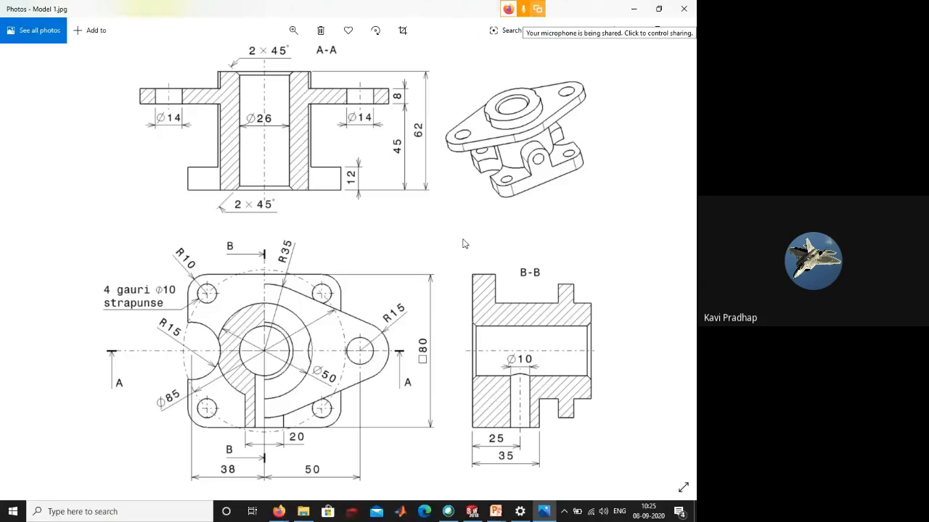
- Minimize the drawing image and the folder window, returning to SOLIDWORKS to view the hollow cylinder
left_click(634, 9)
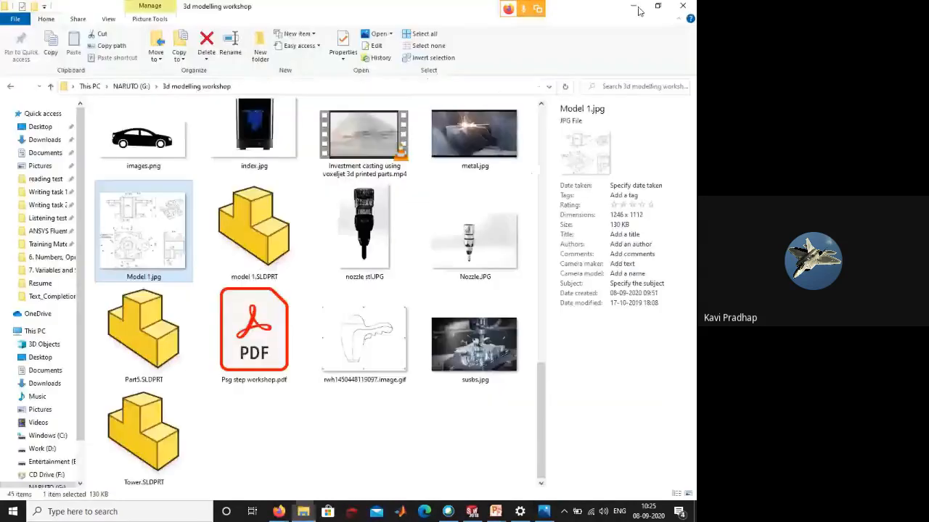
left_click(634, 9)
middle_click_drag(493, 400, 522, 336)
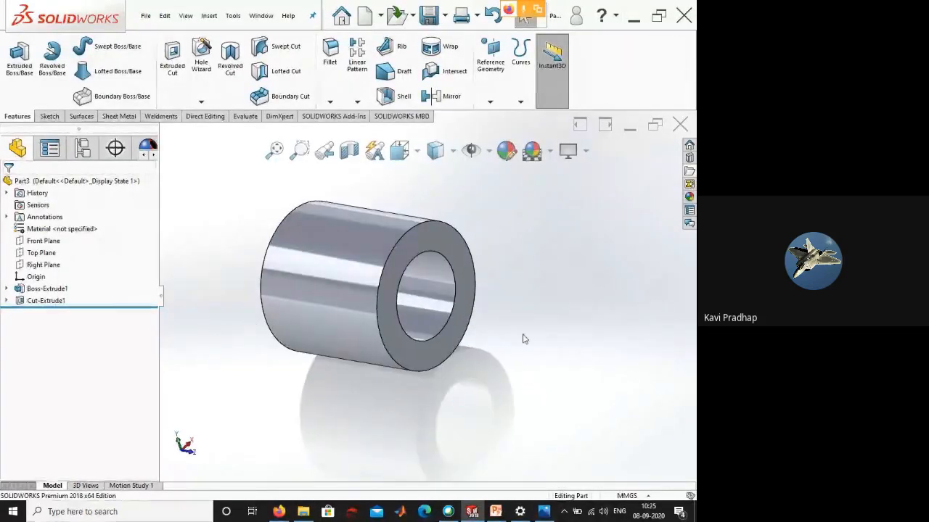
- Close the hollow cylinder part and create a new part document
left_click(680, 125)
left_click(364, 277)
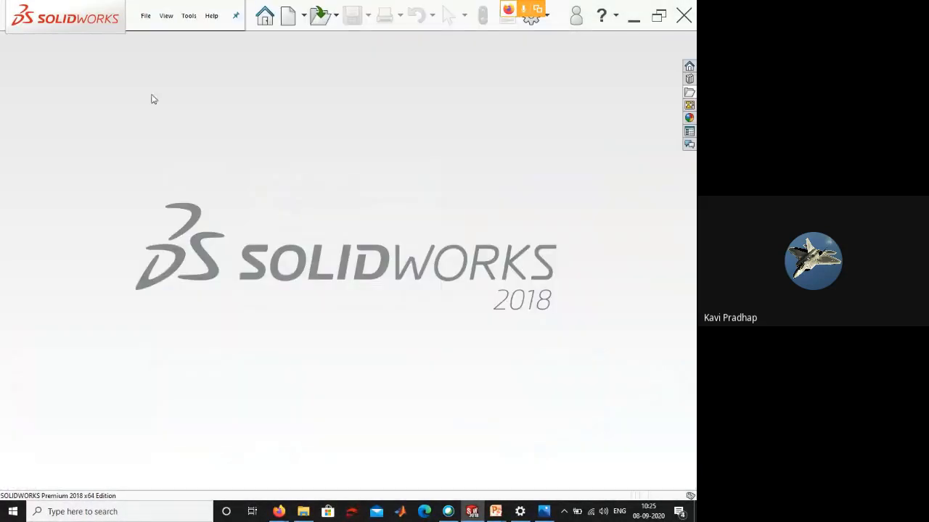
left_click(288, 15)
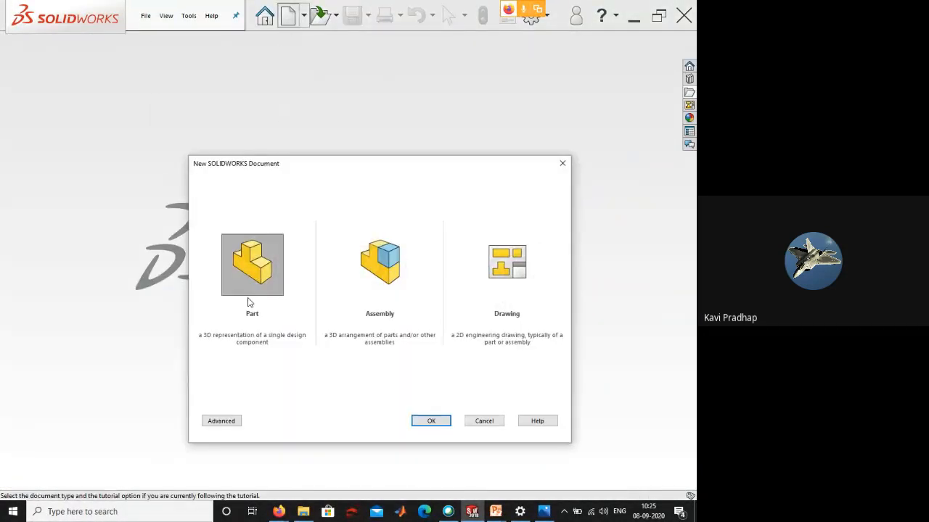
double_click(259, 282)
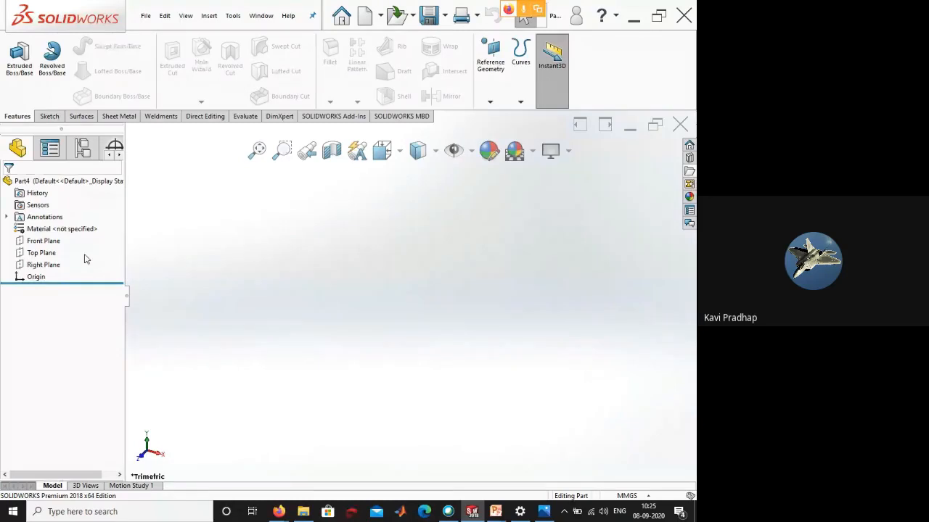
left_click(53, 240)
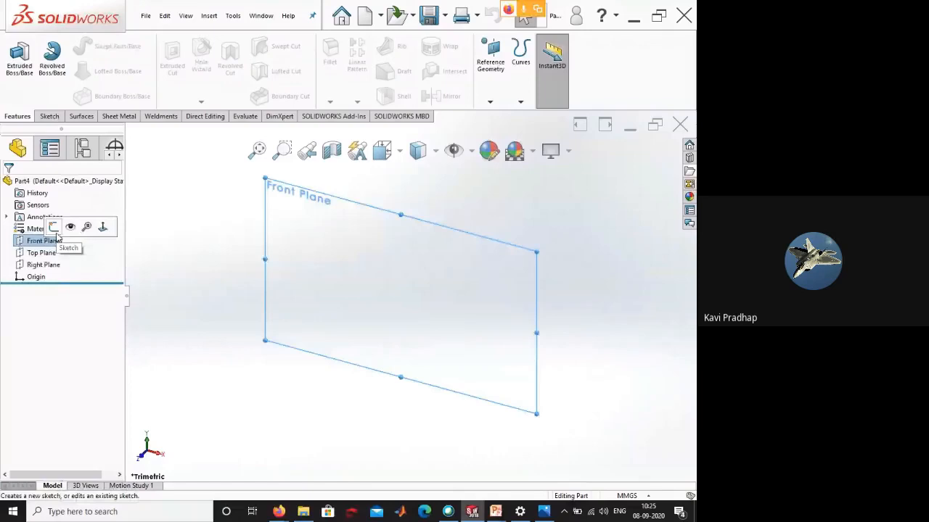
key("Escape")
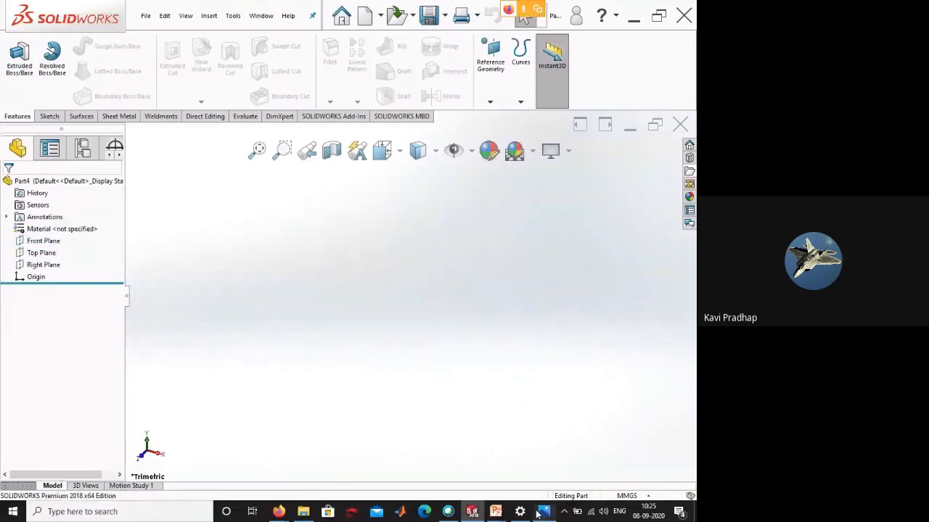
- Switch to the Model 1.jpg drawing in Photos and examine the isometric view, section A-A and the base plate dimensions in the plan view
left_click(541, 511)
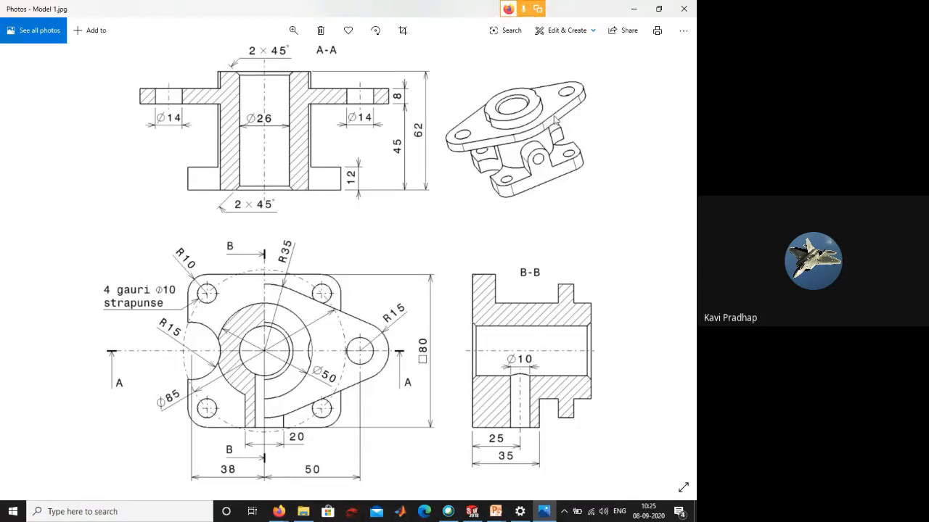
scroll(555, 120, "up", 1, "ctrl")
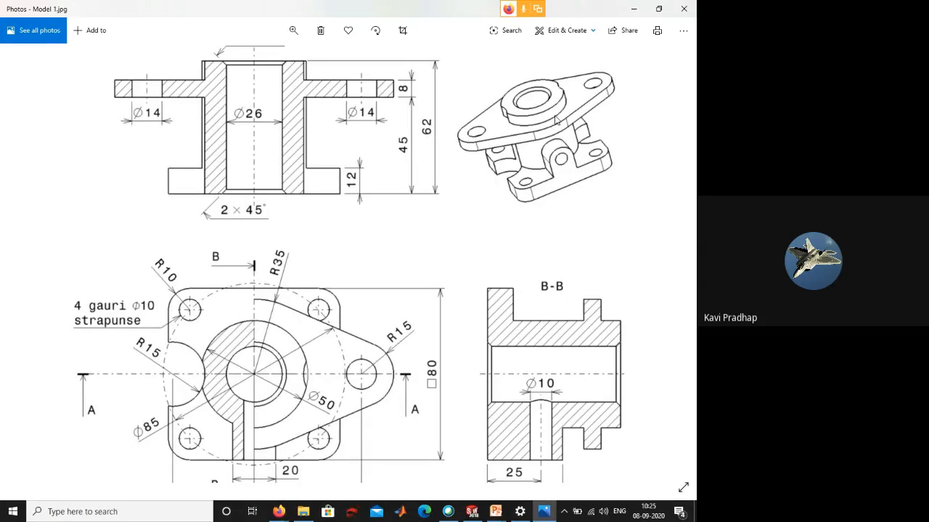
scroll(555, 120, "up", 4, "ctrl")
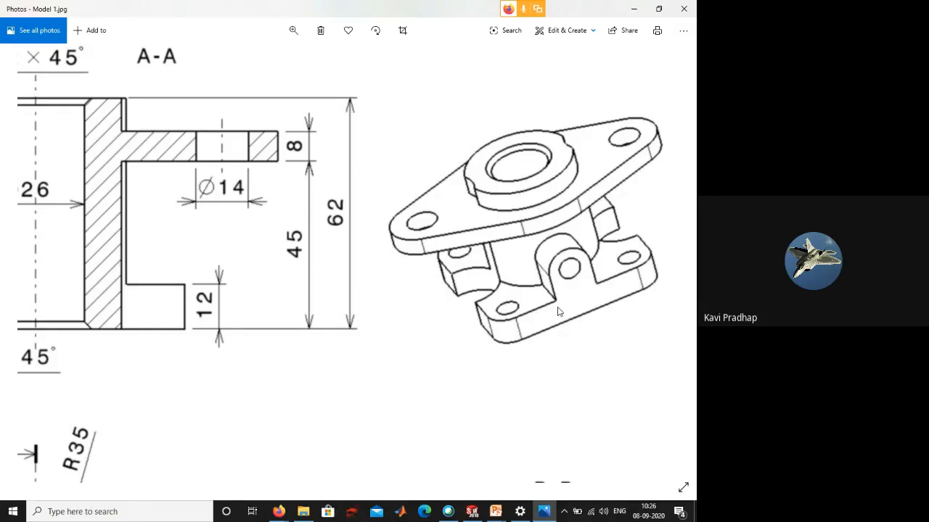
left_click(472, 511)
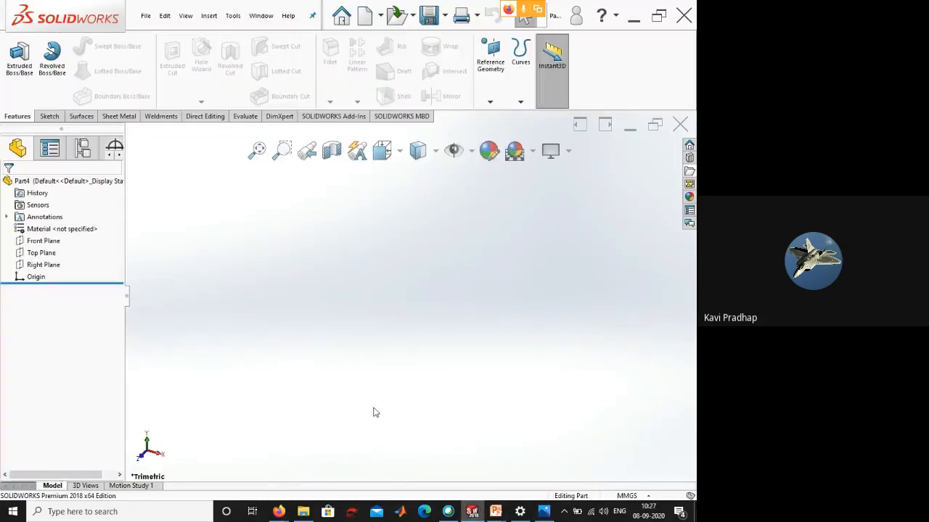
left_click(544, 511)
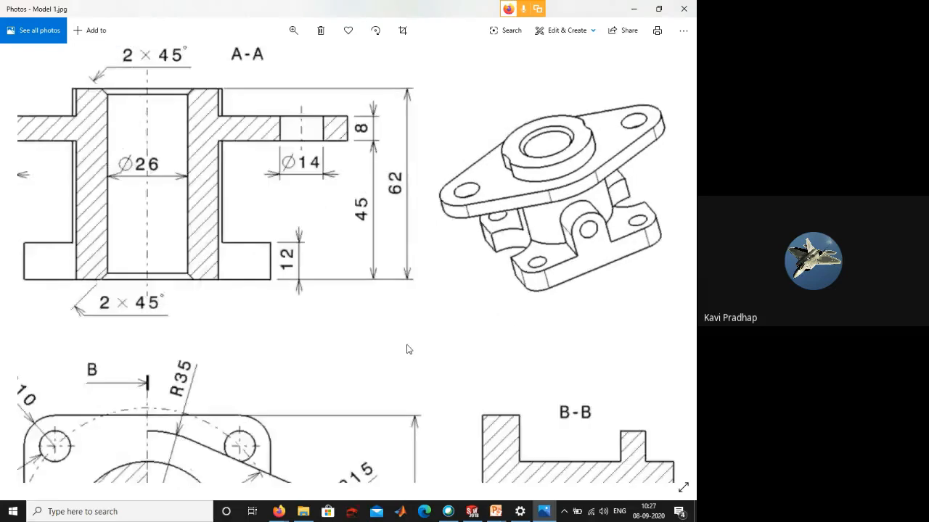
scroll(370, 365, "up", 2)
scroll(370, 365, "down", 2)
scroll(388, 337, "up", 3)
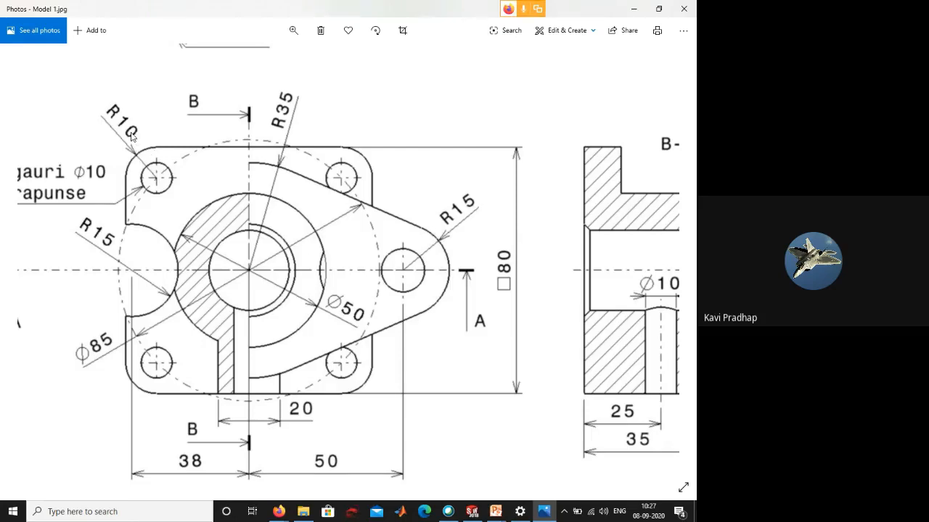
- Switch back to SOLIDWORKS, preview the Top, Front and Right planes, and start a sketch on the Top Plane
left_click(472, 512)
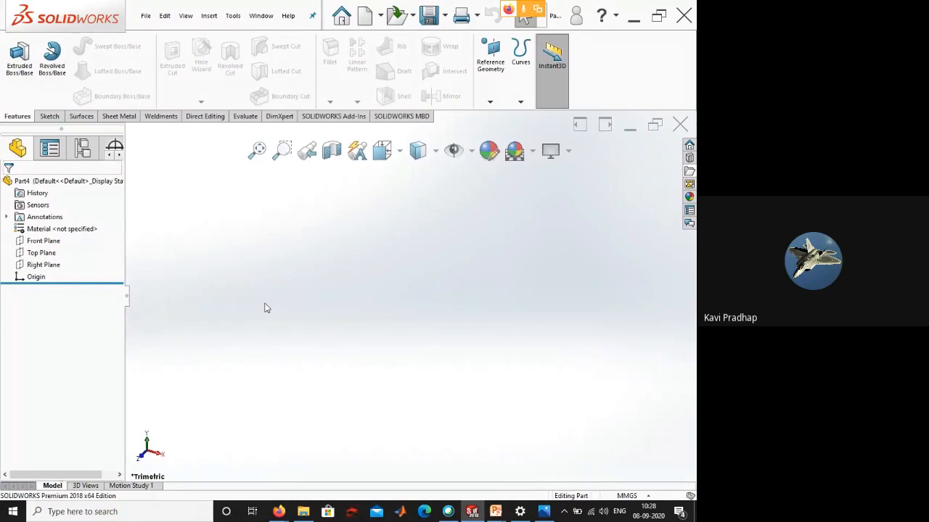
left_click(43, 253)
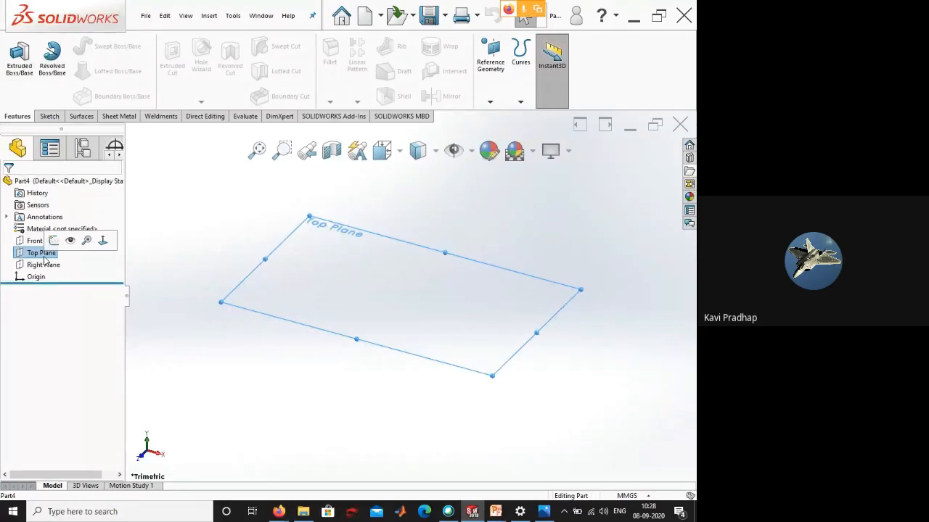
left_click(31, 241)
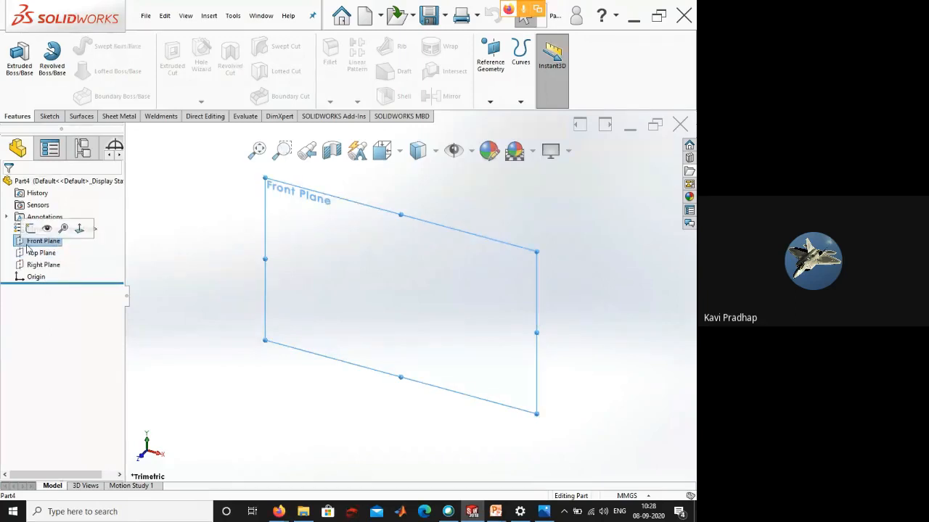
left_click(44, 265)
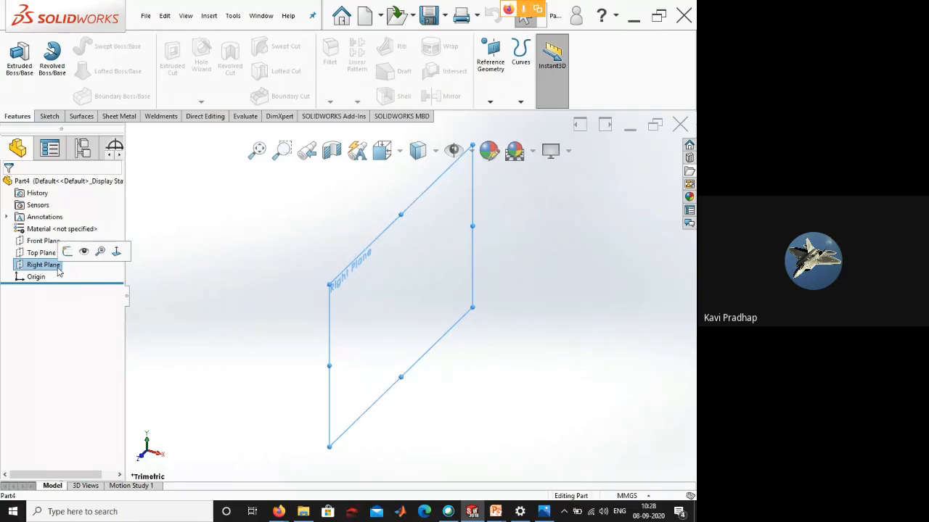
left_click(208, 249)
left_click(42, 253)
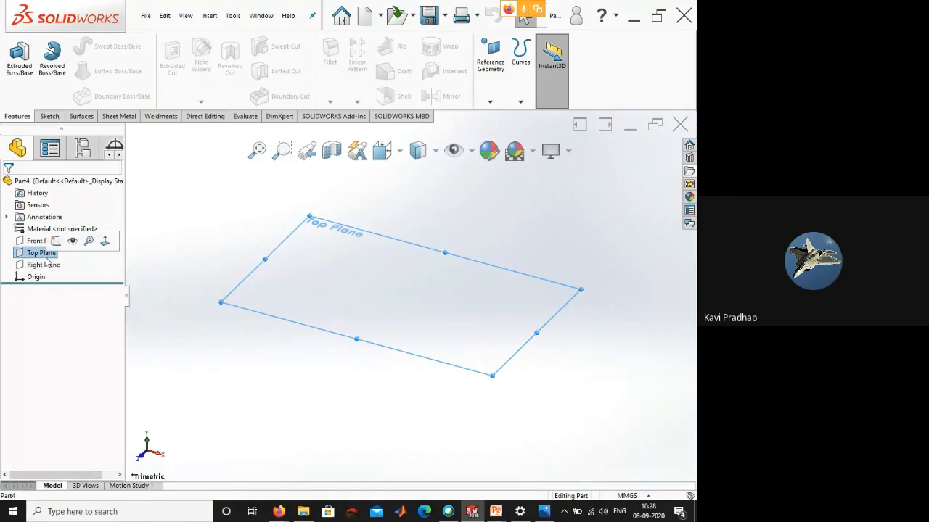
left_click(46, 111)
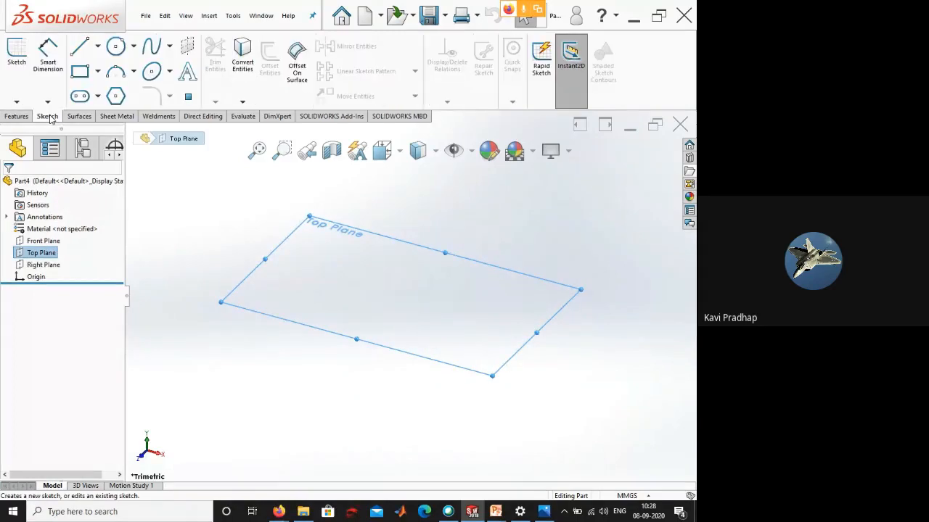
left_click(27, 80)
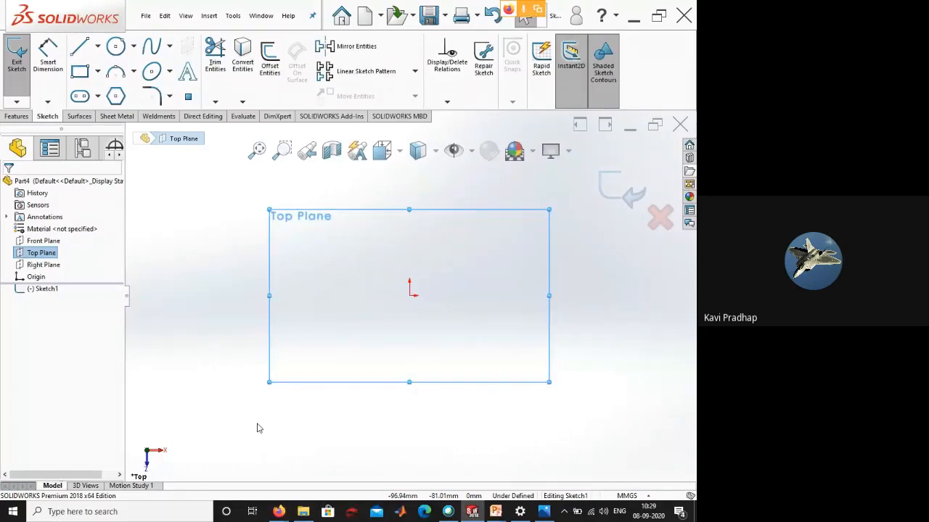
- Sketch a center rectangle about 107 mm wide, centred on the origin, and exit the rectangle tool
left_click(98, 47)
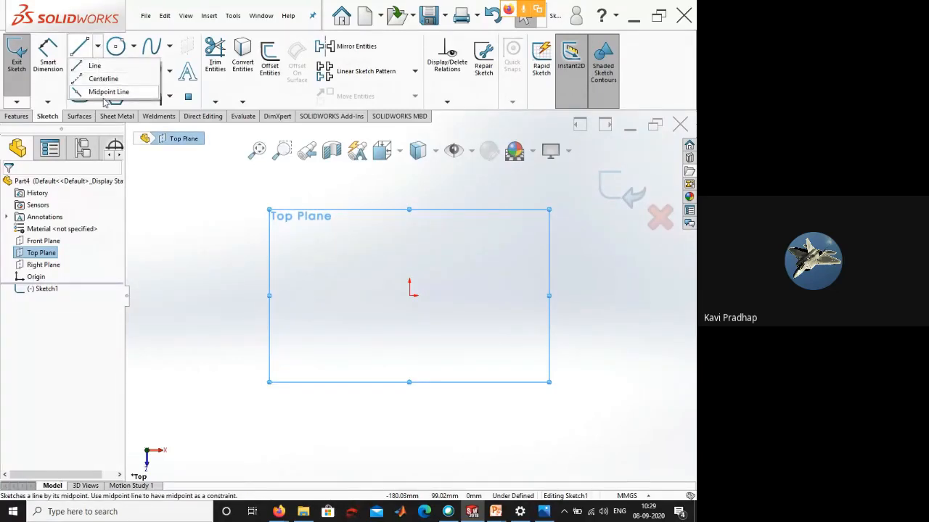
left_click(135, 47)
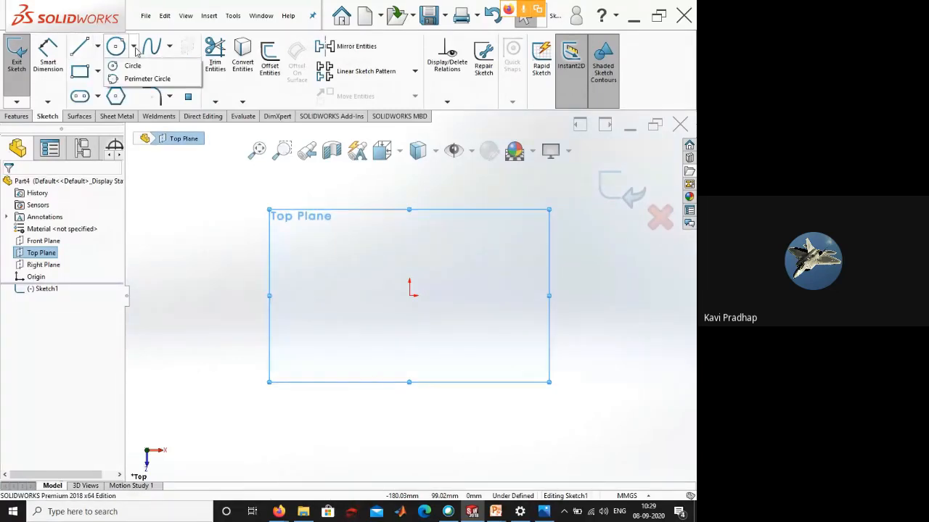
left_click(98, 71)
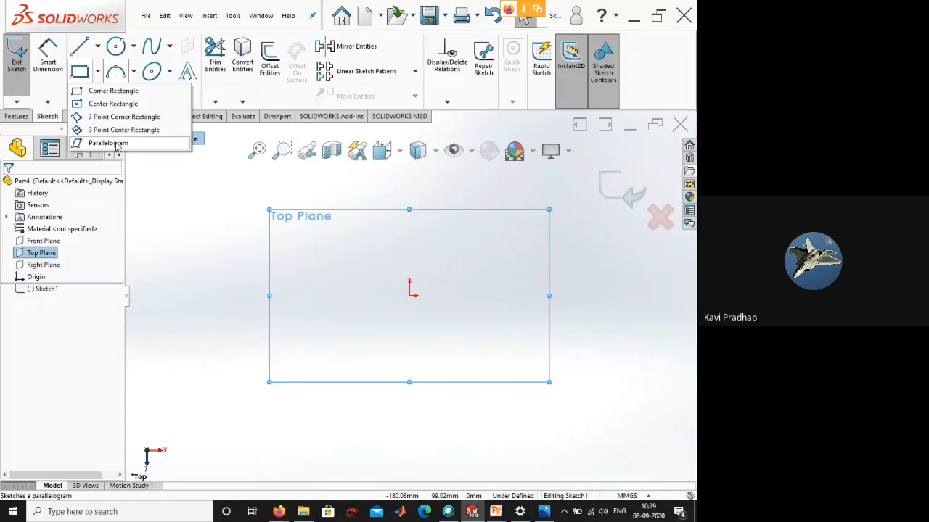
left_click(113, 105)
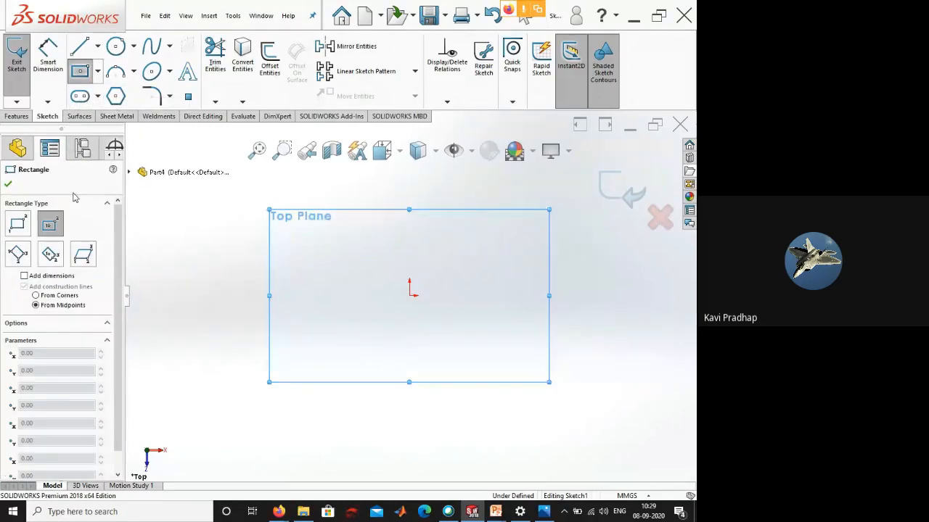
left_click(411, 293)
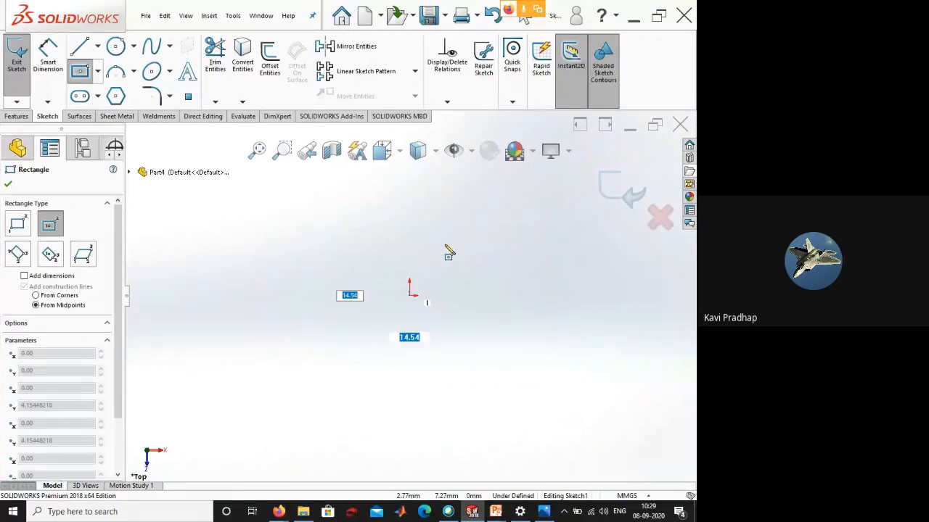
left_click(498, 232)
right_click(514, 235)
left_click(518, 241)
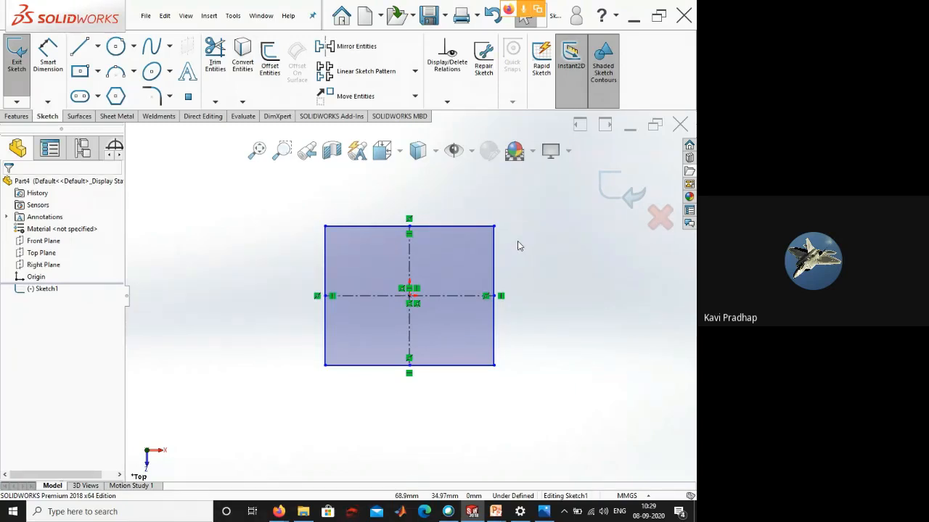
- Add a Smart Dimension to the rectangle's upper edge and set its width to 80 mm
right_click_drag(533, 293, 513, 240)
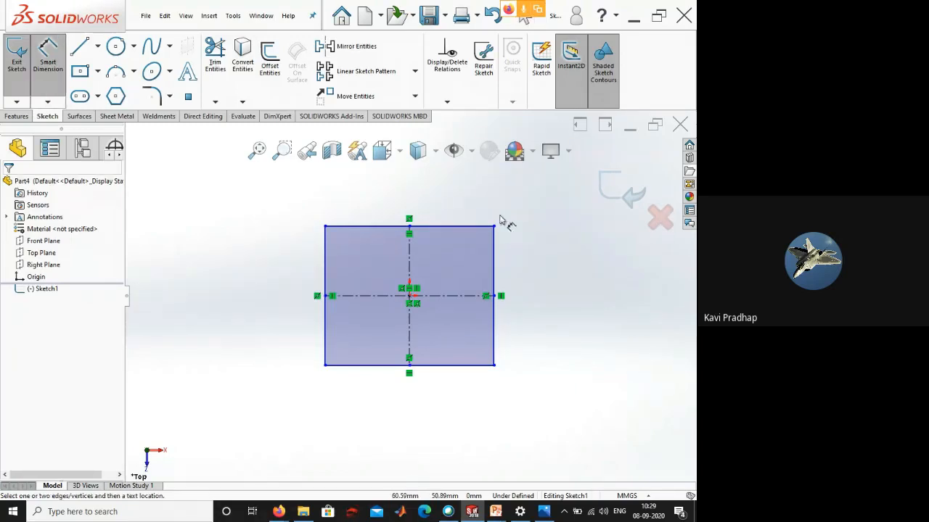
left_click(451, 231)
left_click(403, 187)
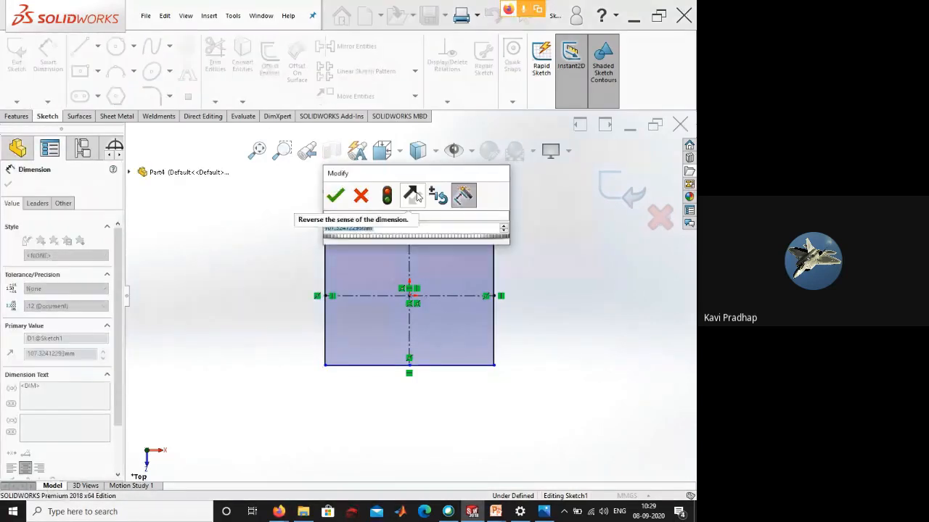
type("80")
key("Return")
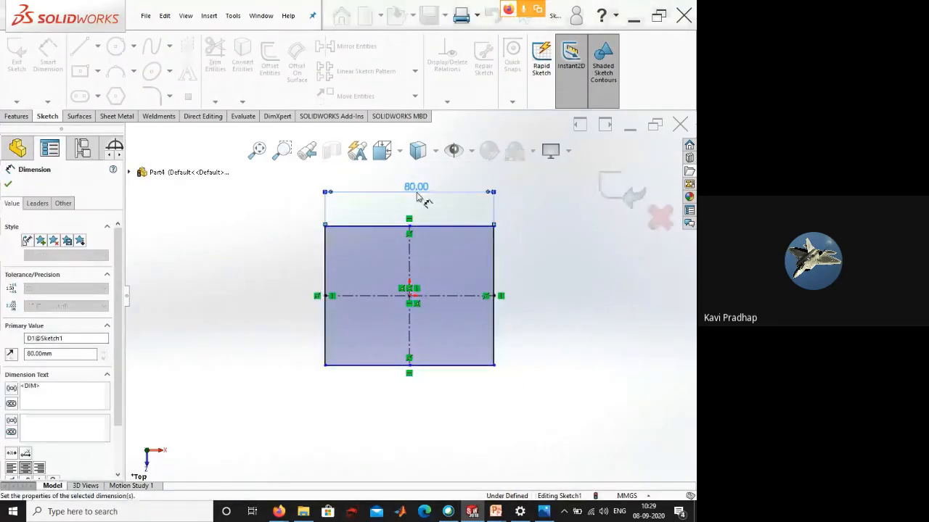
- Dimension the rectangle's right edge, set its height to 80 mm, and exit Smart Dimension
left_click(496, 263)
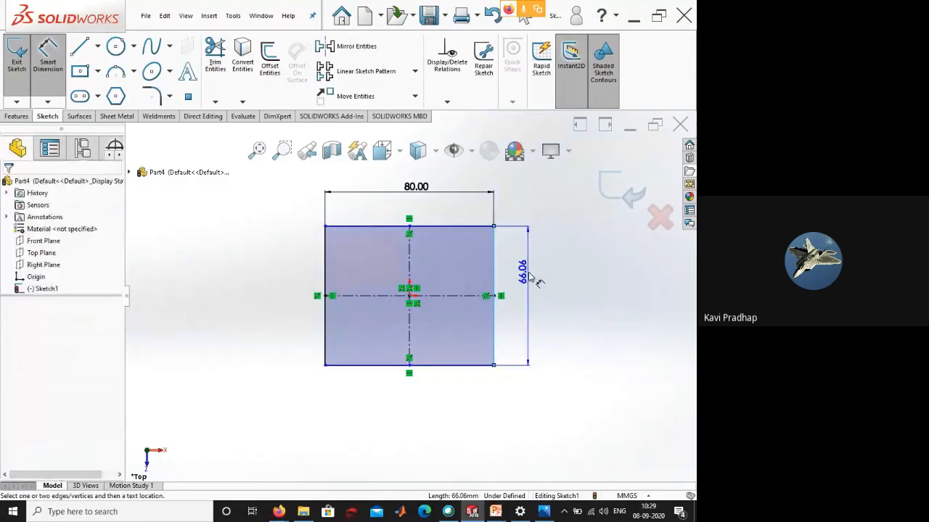
left_click(530, 277)
type("80")
key("Return")
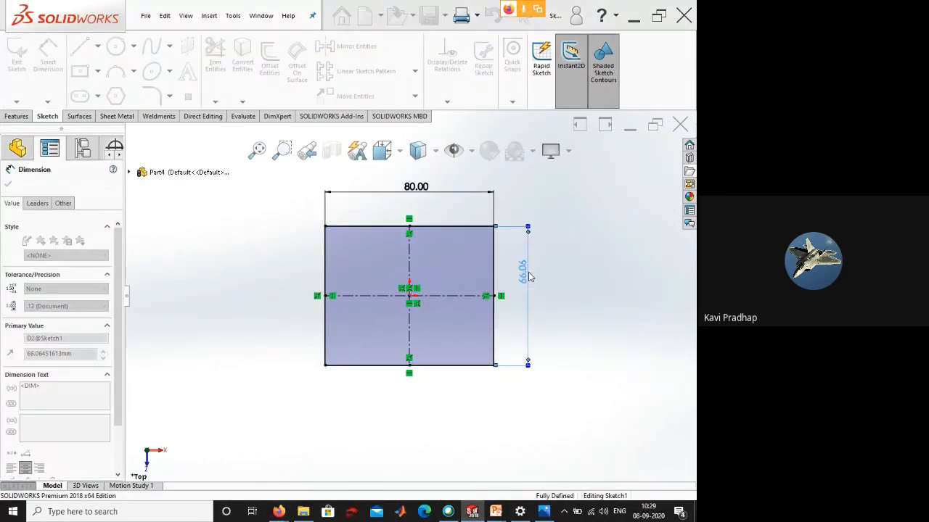
right_click(576, 288)
left_click(595, 313)
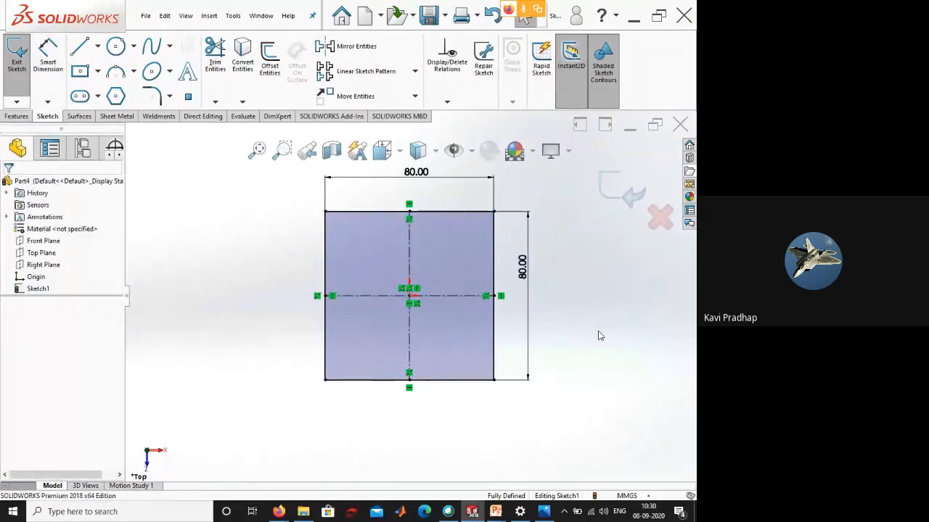
- Undo the 80 mm dimensions and remove the rectangle's remaining width dimension
key("ctrl+z")
key("ctrl+z")
key("ctrl+z")
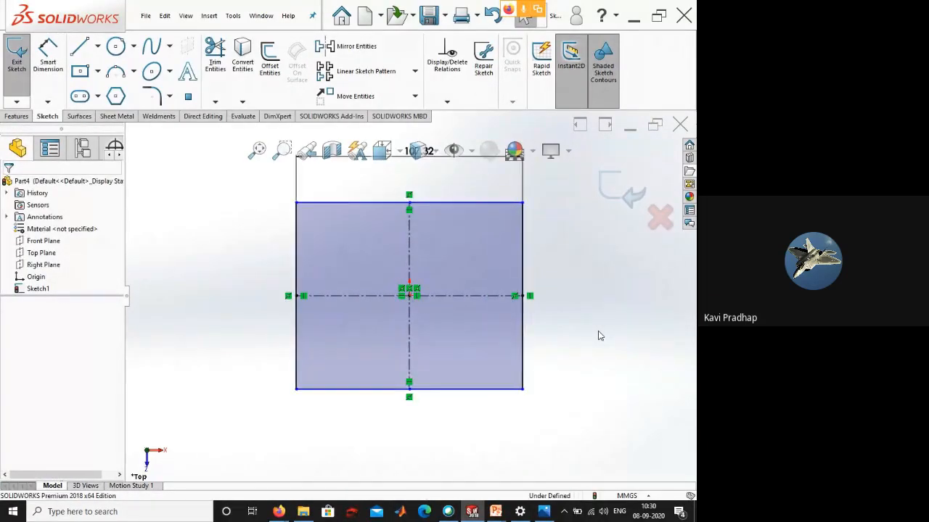
left_click(497, 210)
key("Delete")
- Dimension the undimensioned rectangle's width again along its upper edge with Smart Dimension, setting it to 80 mm
left_click(48, 67)
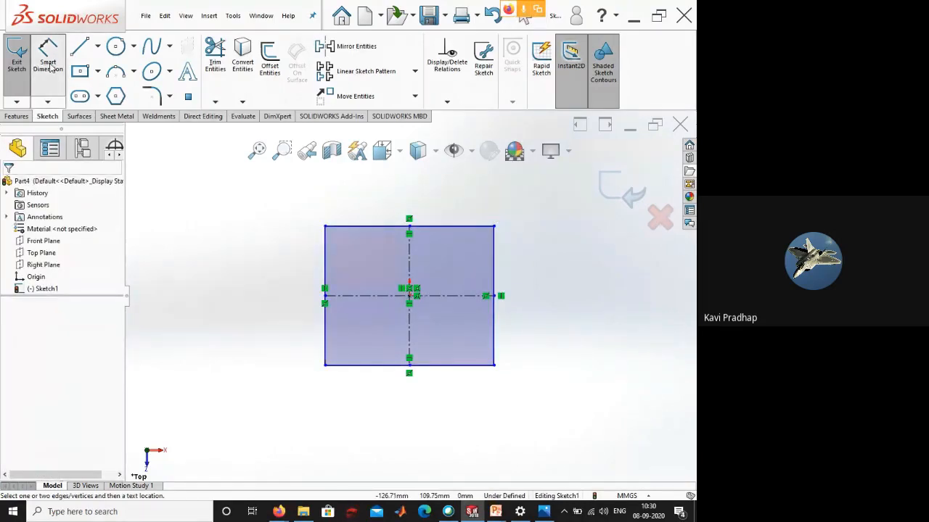
left_click(355, 226)
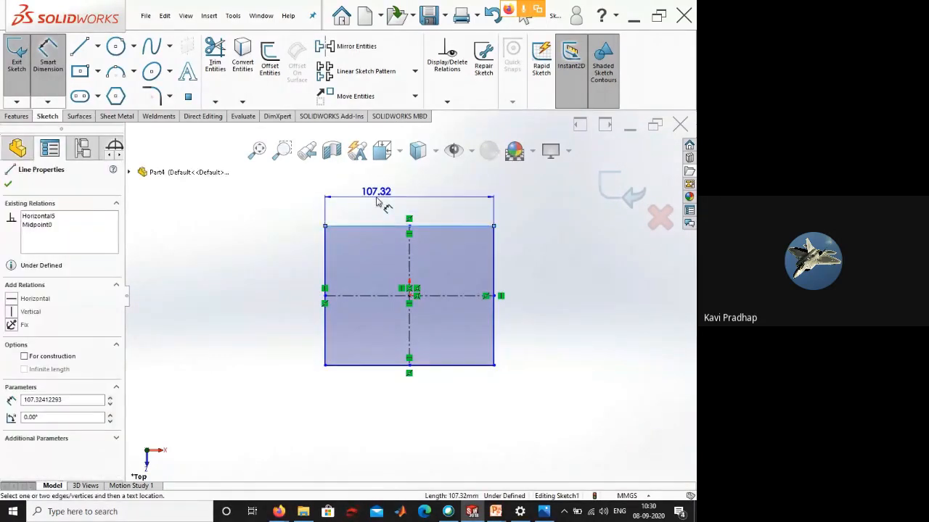
left_click(378, 203)
type("80")
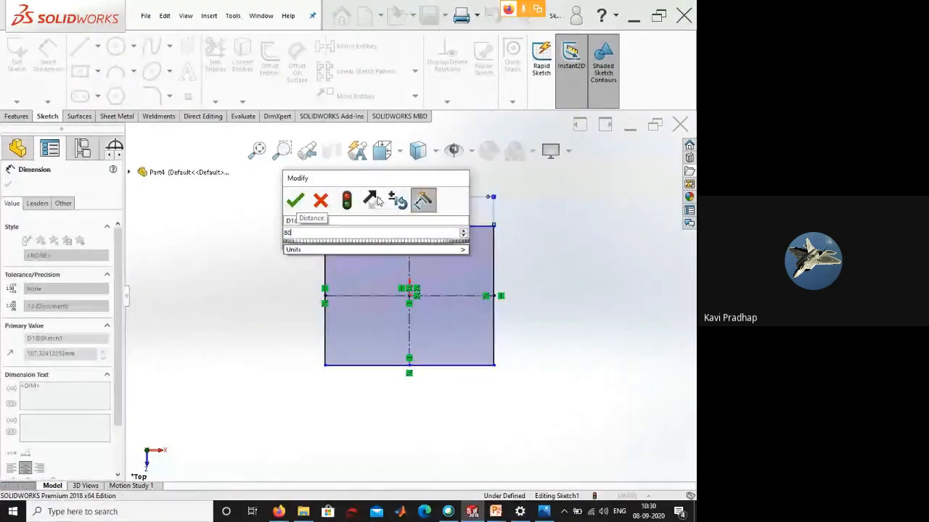
key("Return")
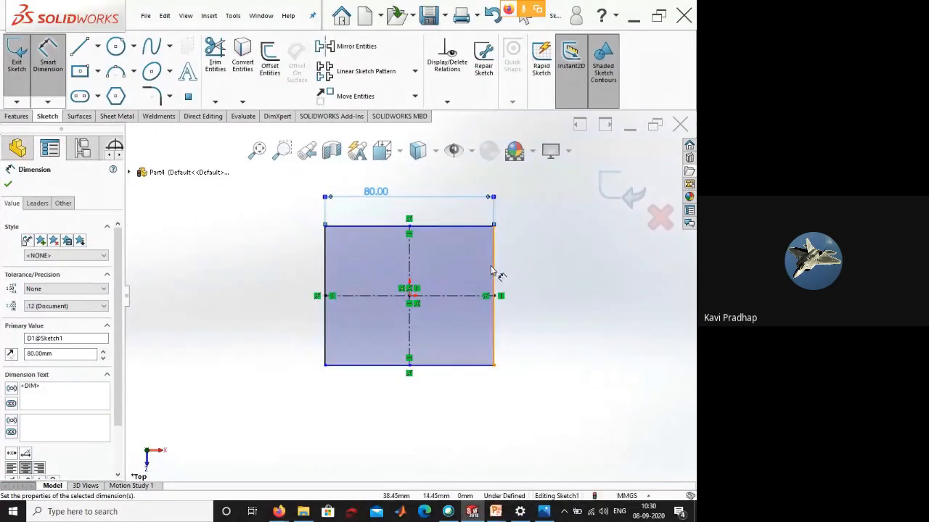
- Dimension the rectangle's right edge with Smart Dimension, set its height to 80 mm, and exit the dimension tool
left_click(493, 271)
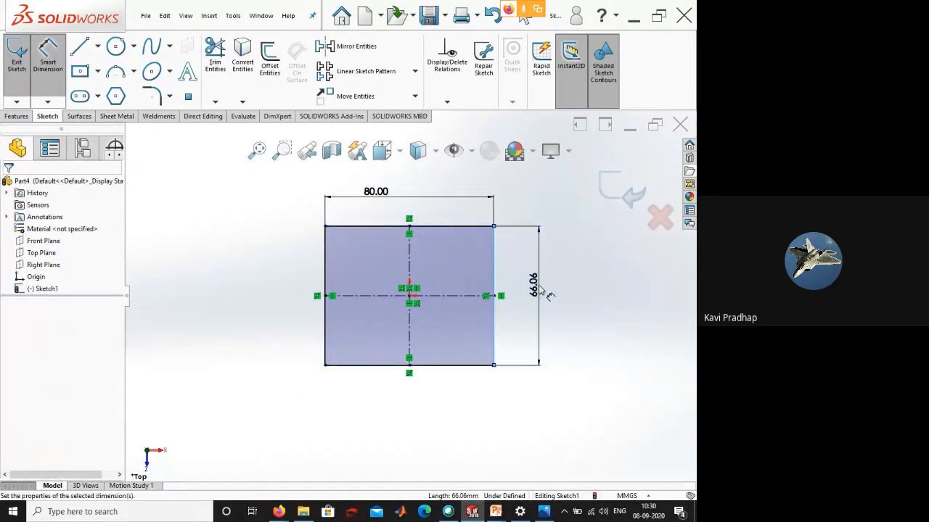
left_click(540, 290)
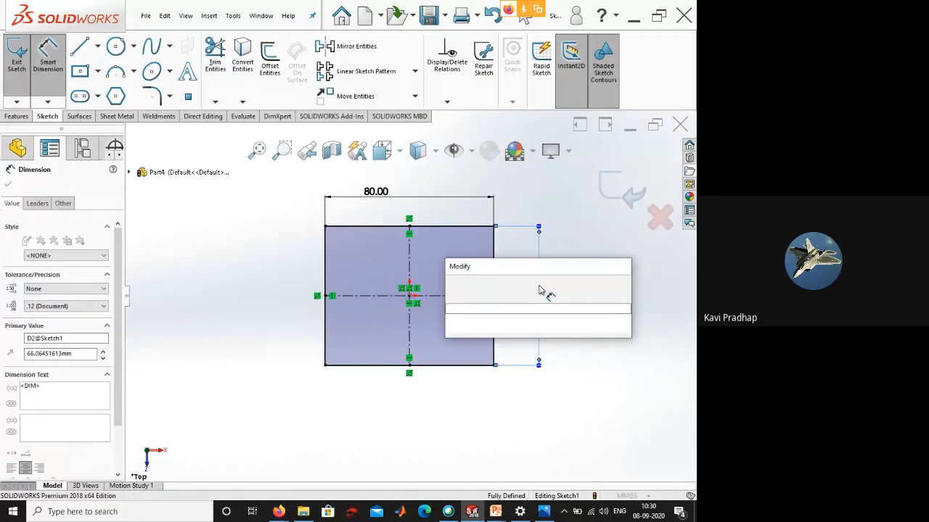
type("80")
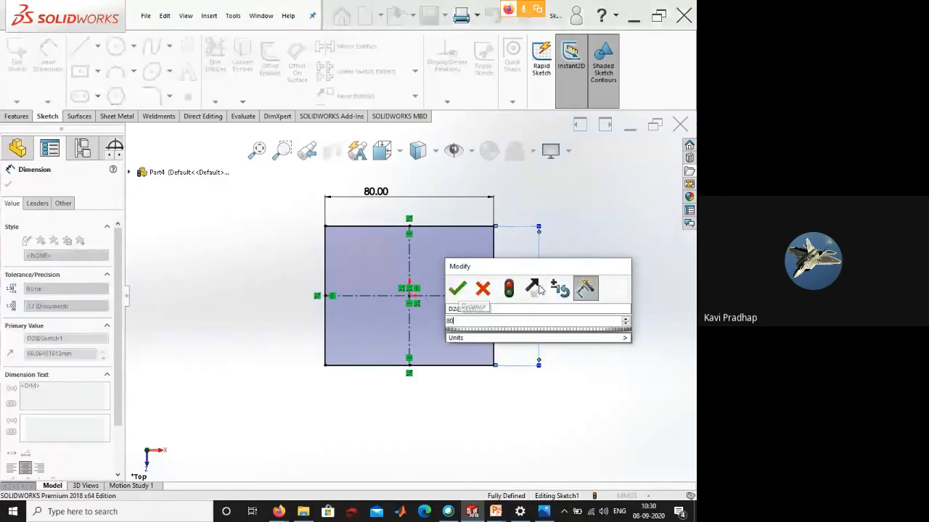
key("Return")
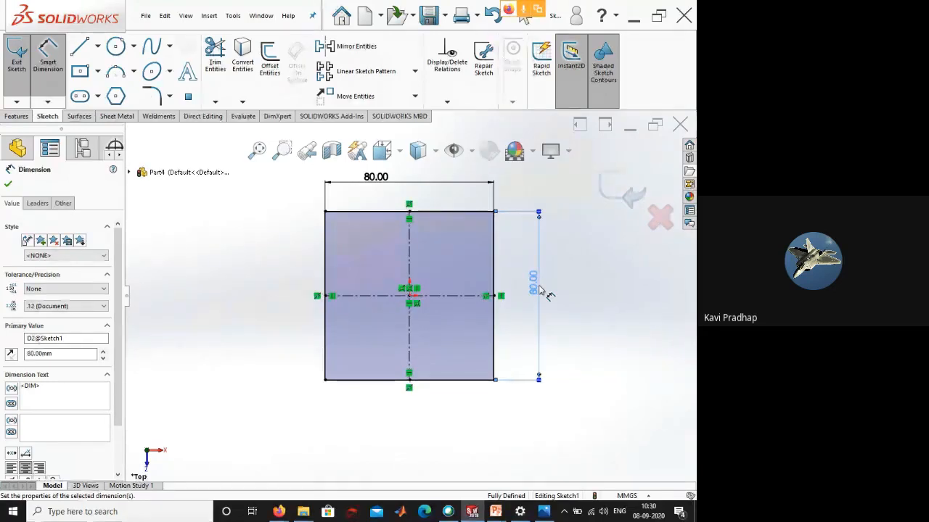
right_click(577, 317)
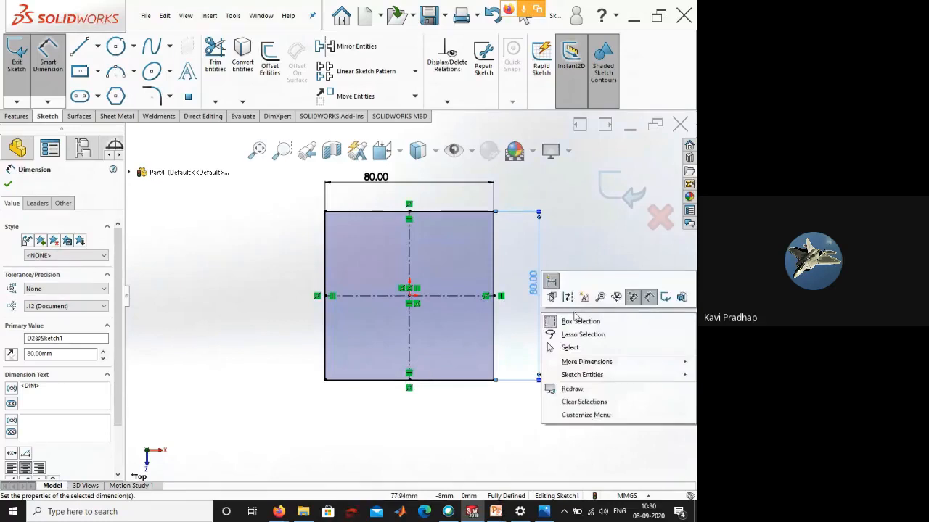
left_click(570, 348)
left_click(478, 380)
left_click(468, 421)
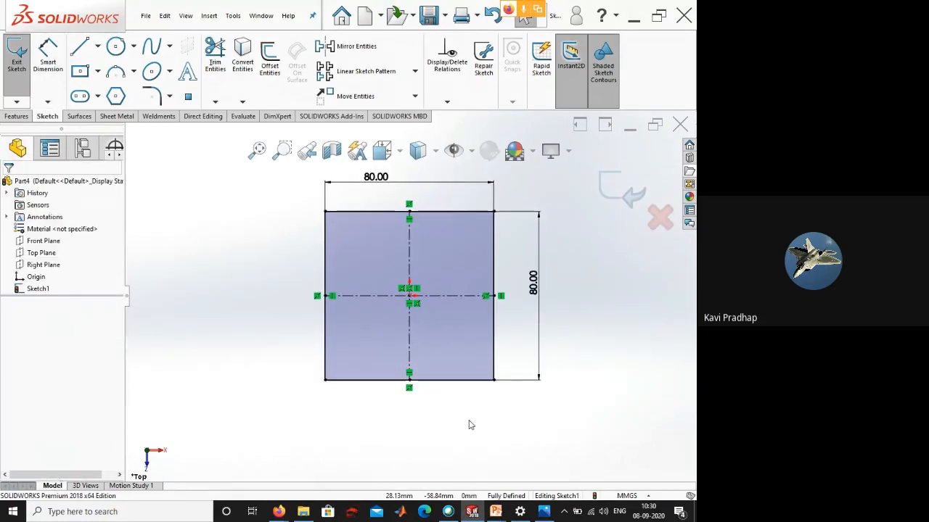
- Sketch a second, smaller center rectangle beside the dimensioned 80 mm square and leave the rectangle tool
left_click(80, 71)
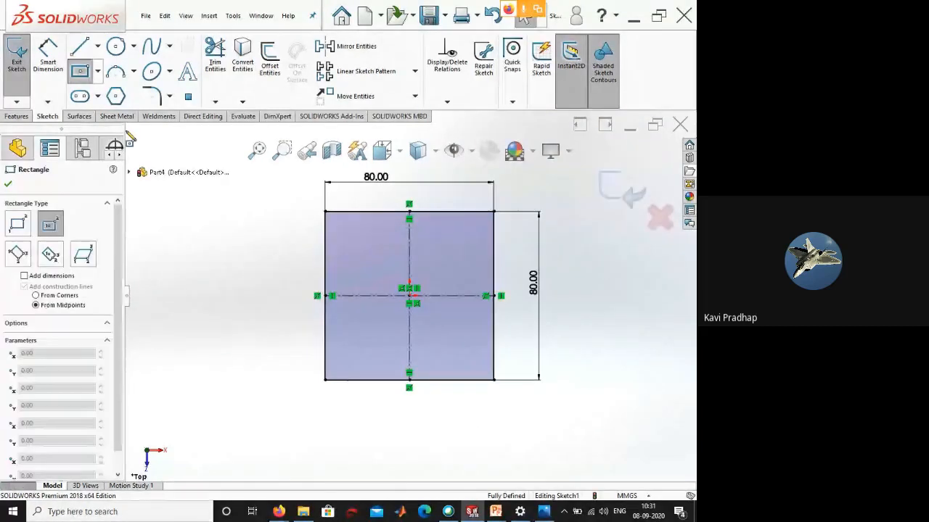
left_click(198, 270)
left_click(234, 238)
right_click(240, 245)
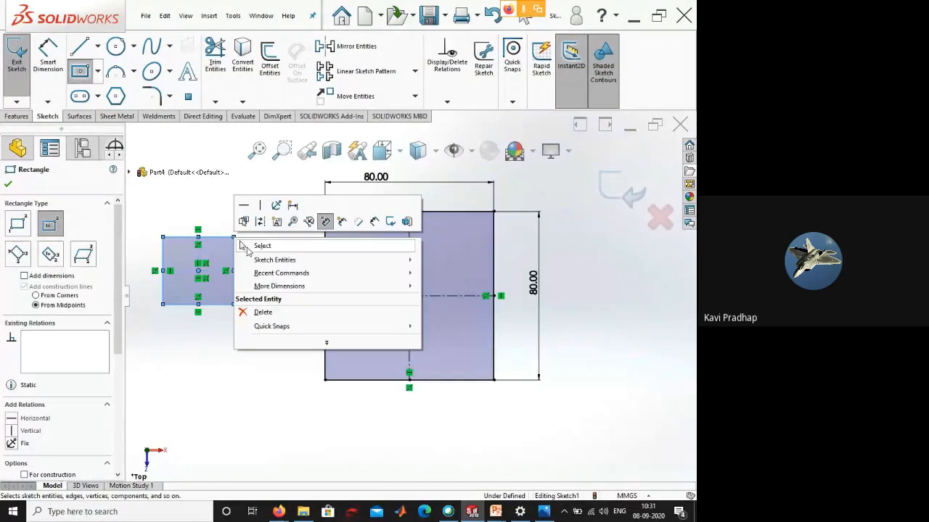
left_click(251, 246)
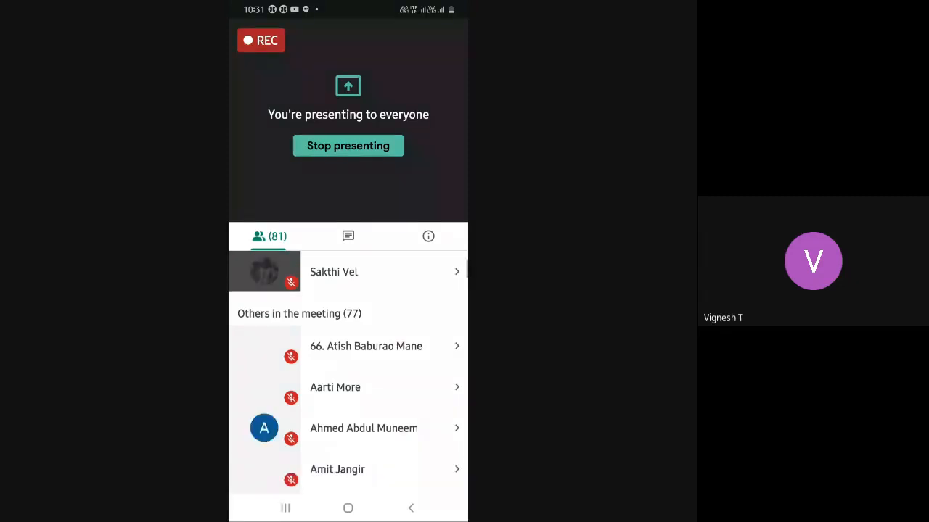
scroll(349, 373, "down", 5)
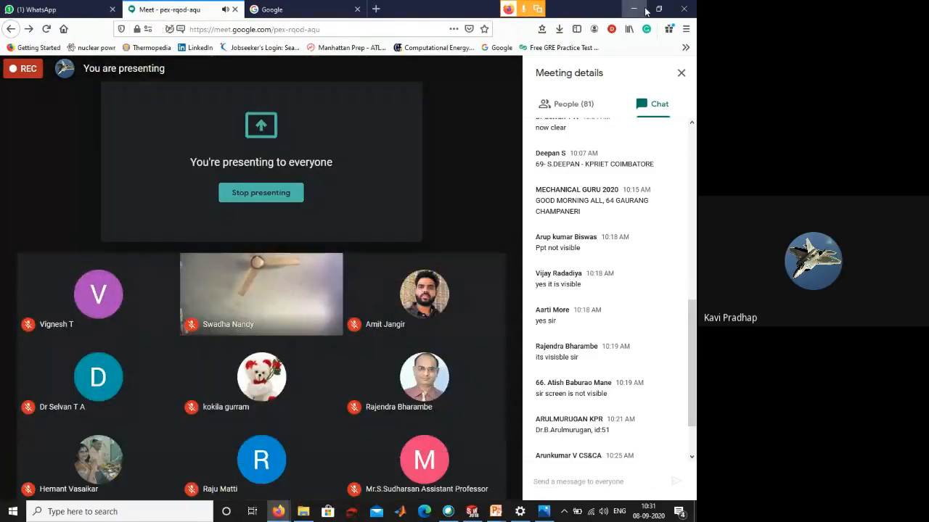
left_click(635, 10)
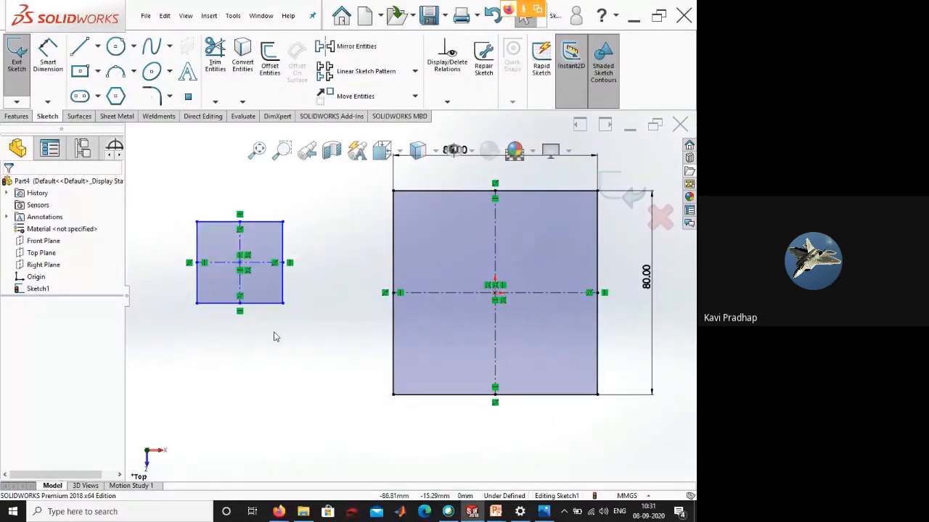
- Enlarge the undimensioned rectangle by moving its corner, and try to move the corner of the dimensioned 80 mm square for comparison
left_click_drag(283, 303, 306, 330)
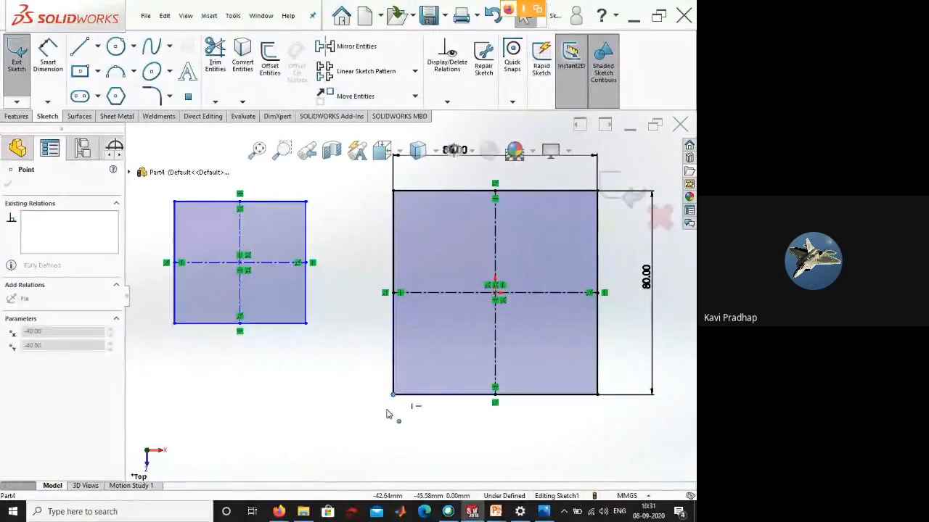
left_click(387, 411)
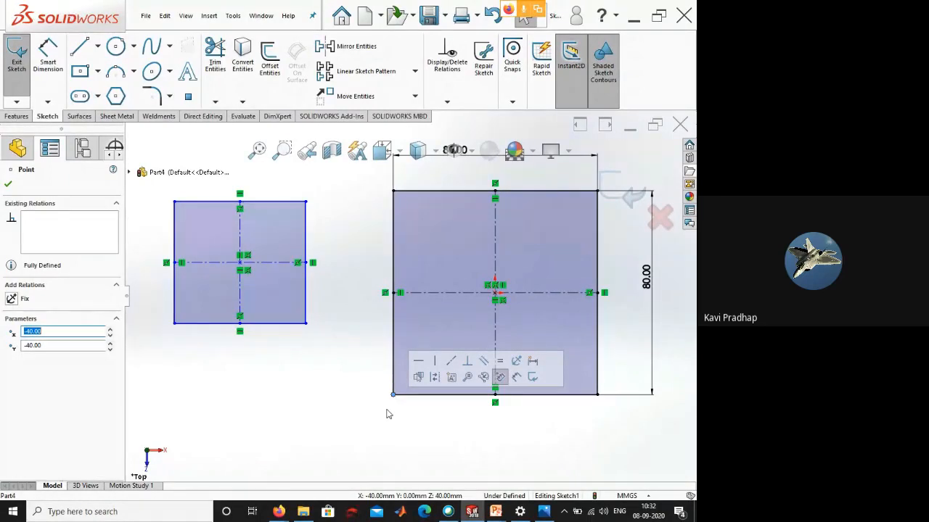
left_click(363, 401)
left_click_drag(305, 324, 327, 333)
left_click(343, 407)
left_click(393, 395)
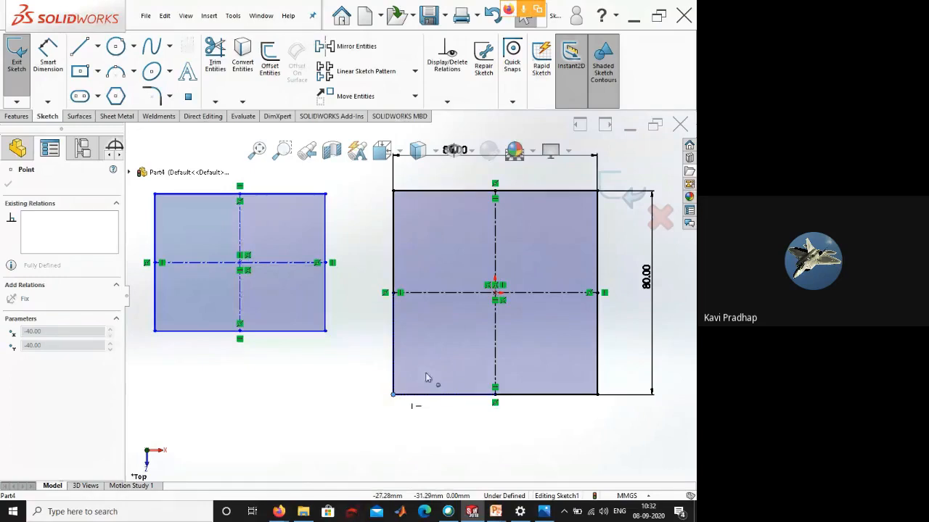
left_click_drag(426, 374, 396, 395)
left_click(319, 439)
scroll(493, 404, "up", 1)
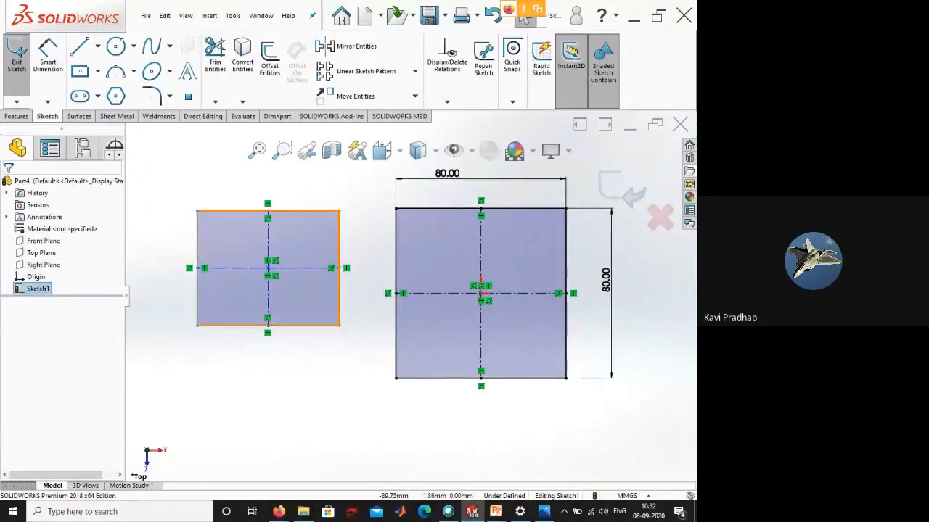
- Delete the undimensioned rectangle beside the 80 mm square from the sketch
left_click(290, 289)
key("Delete")
left_click_drag(310, 299, 249, 244)
key("Delete")
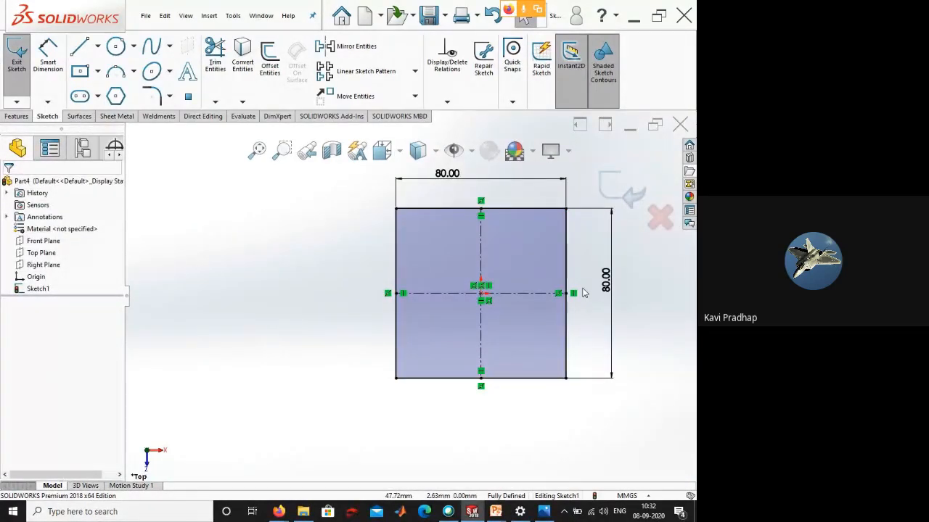
- Extrude the square base sketch as a 12 mm blind boss, checking the base thickness in the Model 1.jpg drawing in Photos
left_click(16, 116)
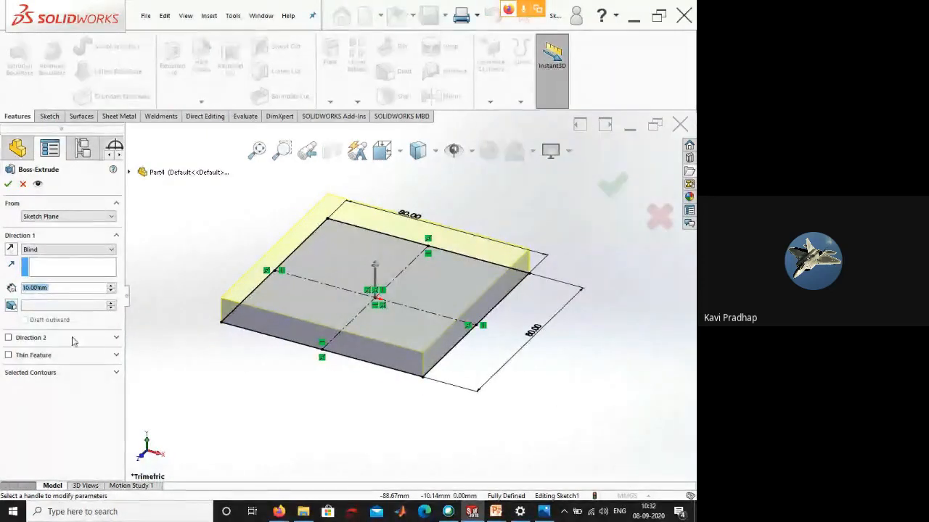
type("12")
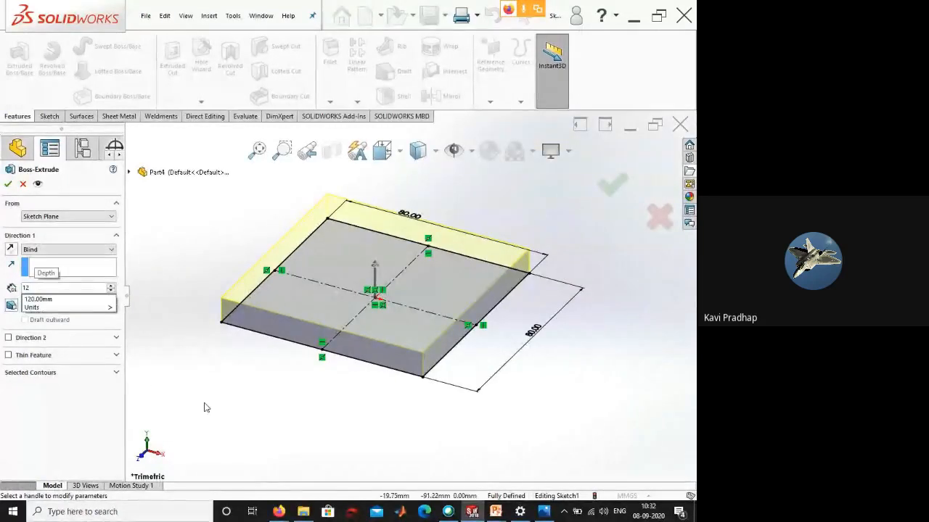
key("Return")
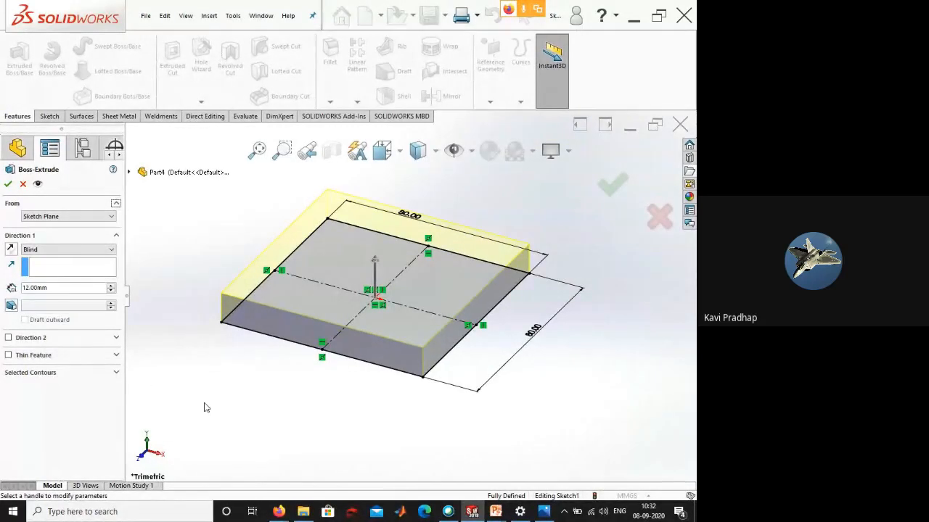
left_click(543, 512)
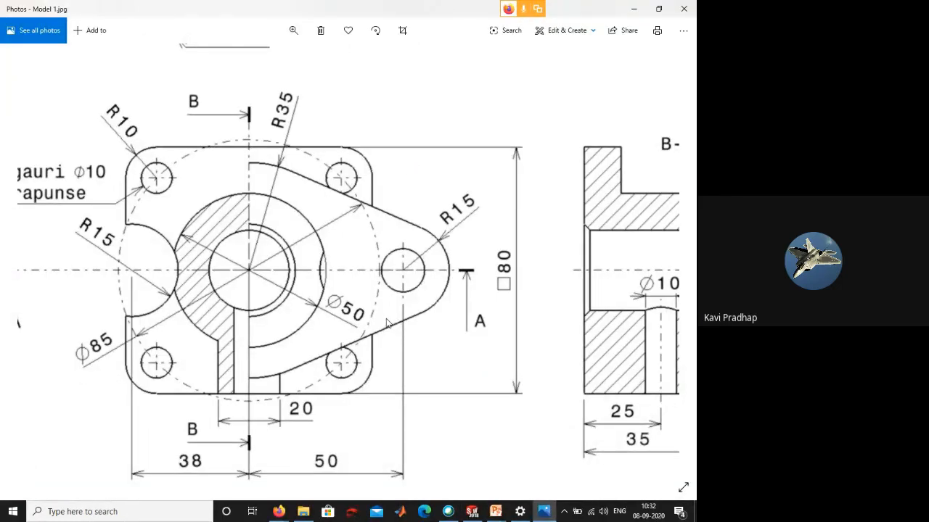
scroll(386, 316, "down", 2)
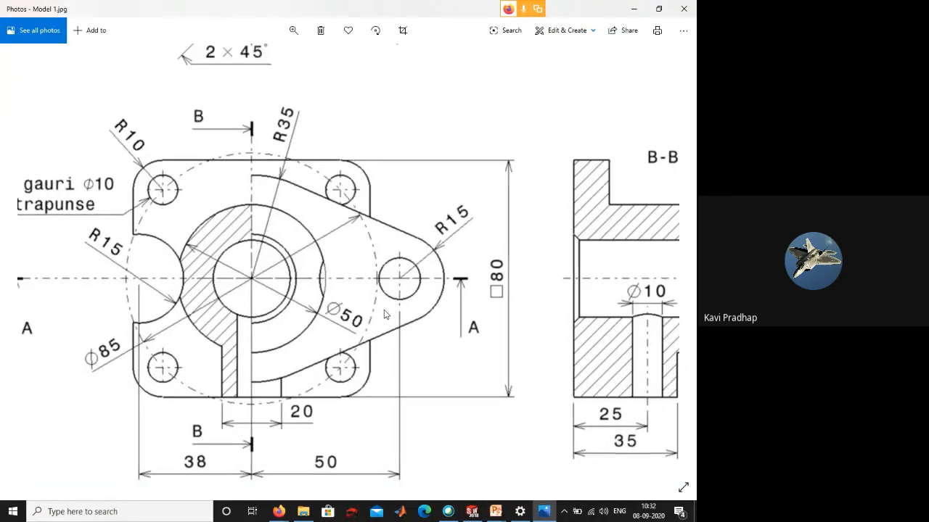
scroll(386, 317, "down", 3)
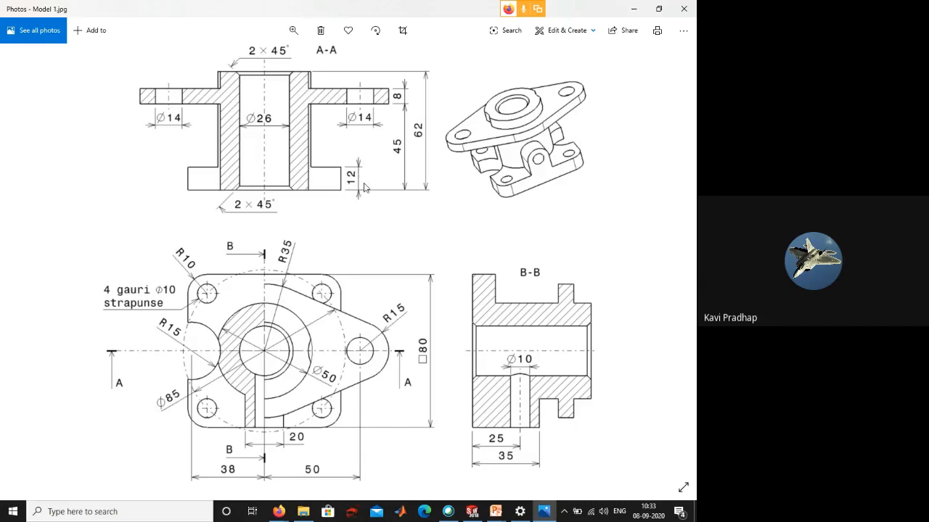
scroll(365, 180, "up", 1)
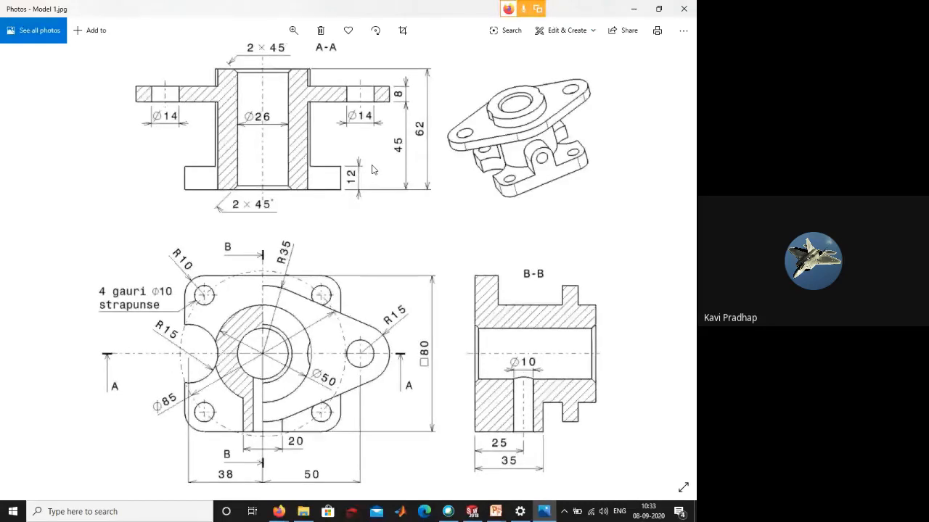
scroll(372, 169, "up", 2)
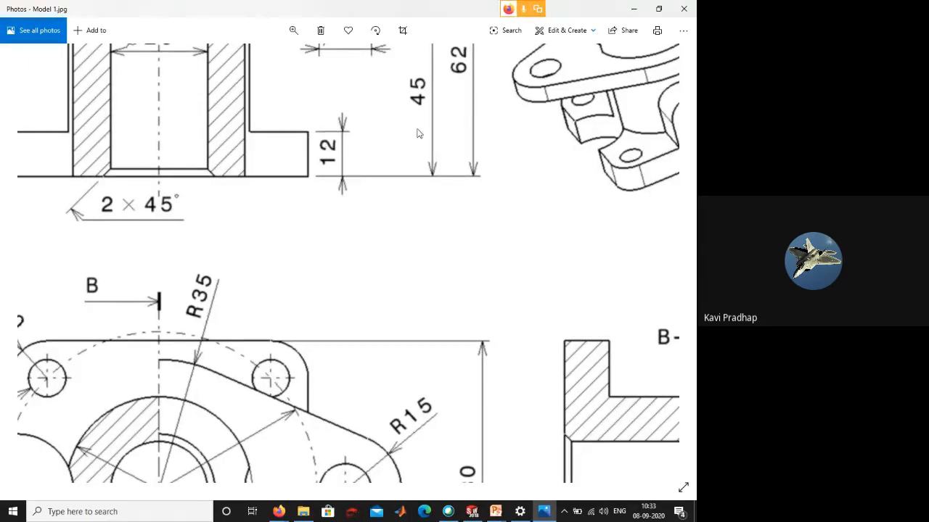
left_click(632, 10)
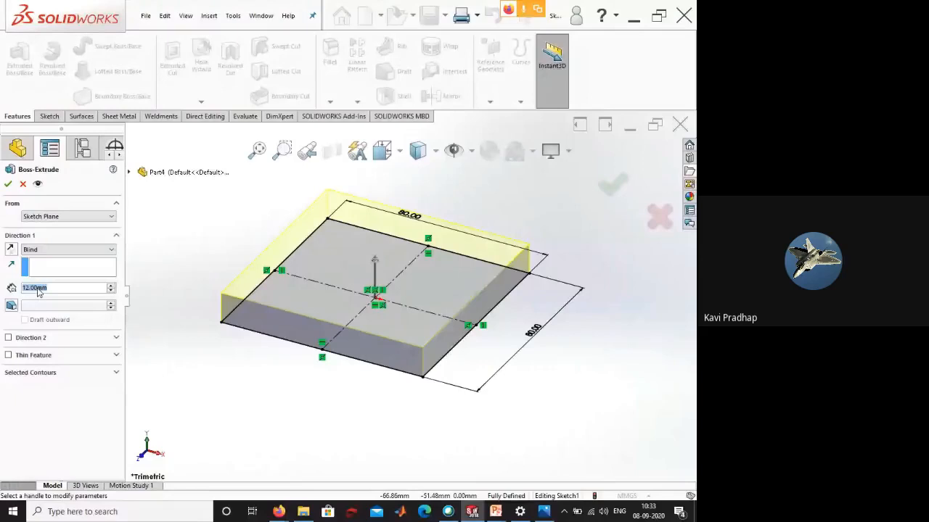
left_click(8, 185)
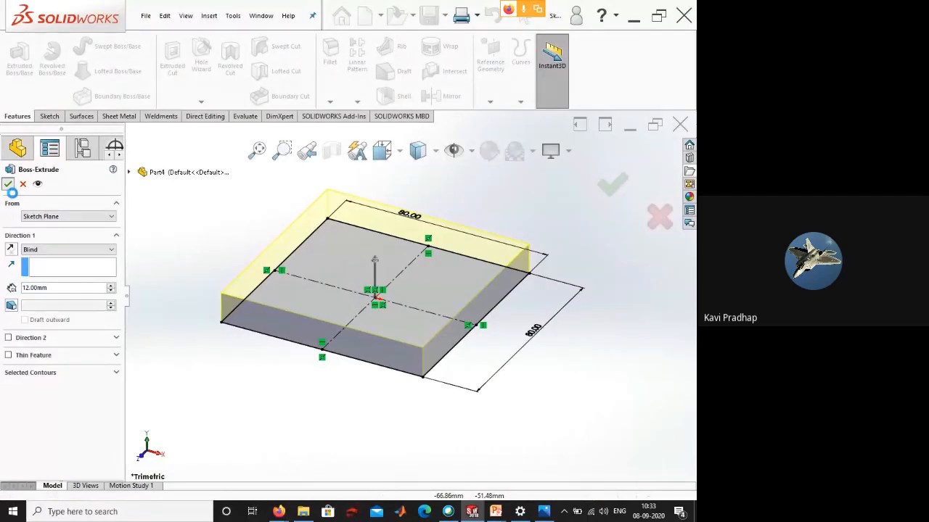
left_click(315, 433)
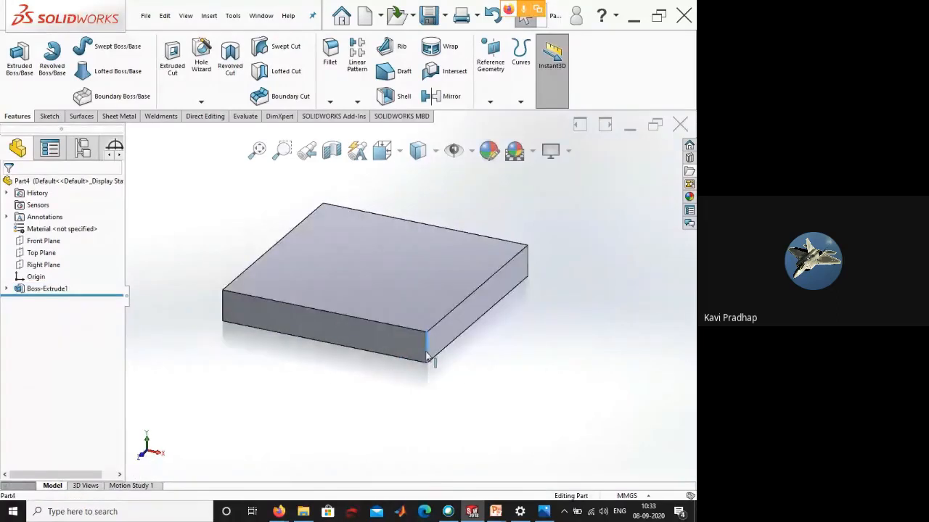
left_click(426, 352)
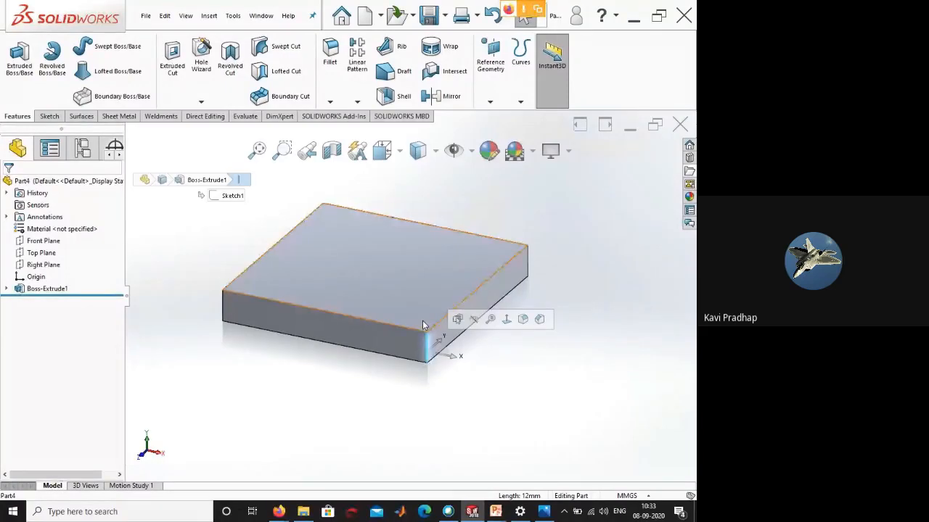
key("Escape")
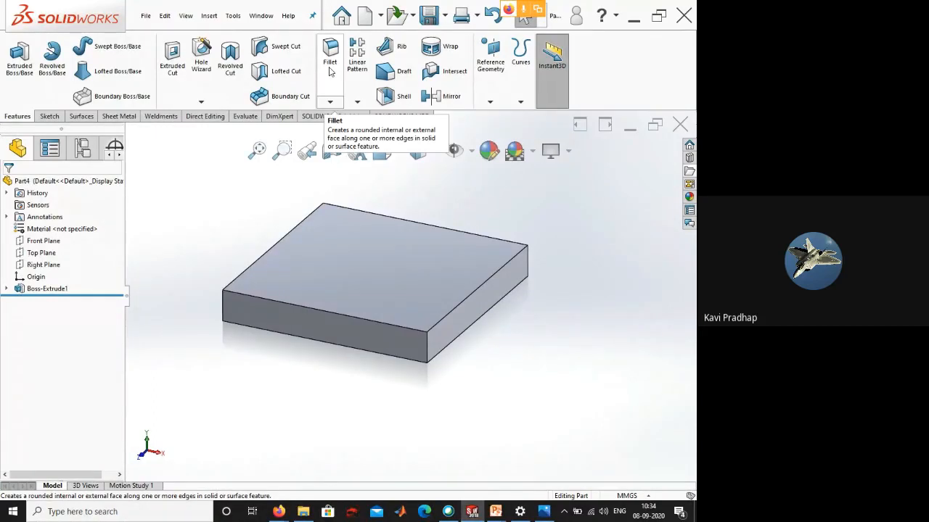
left_click(330, 58)
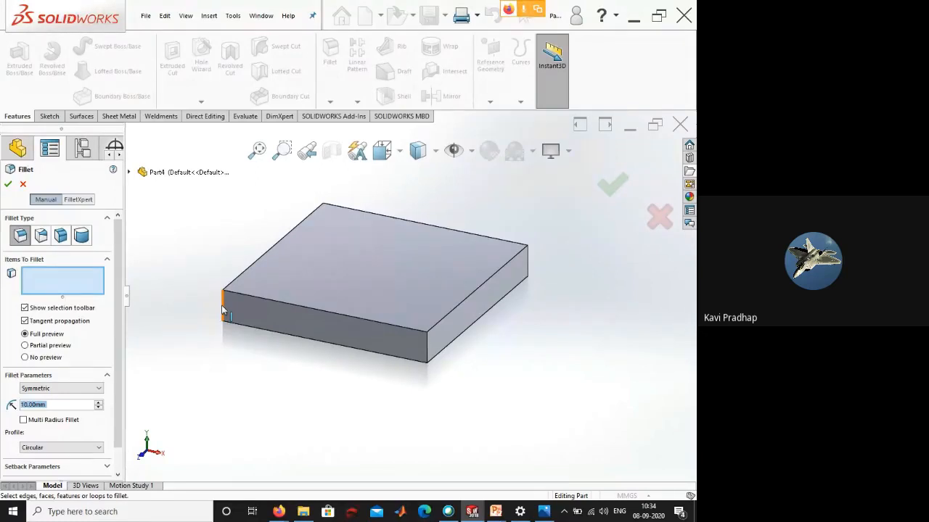
left_click(223, 310)
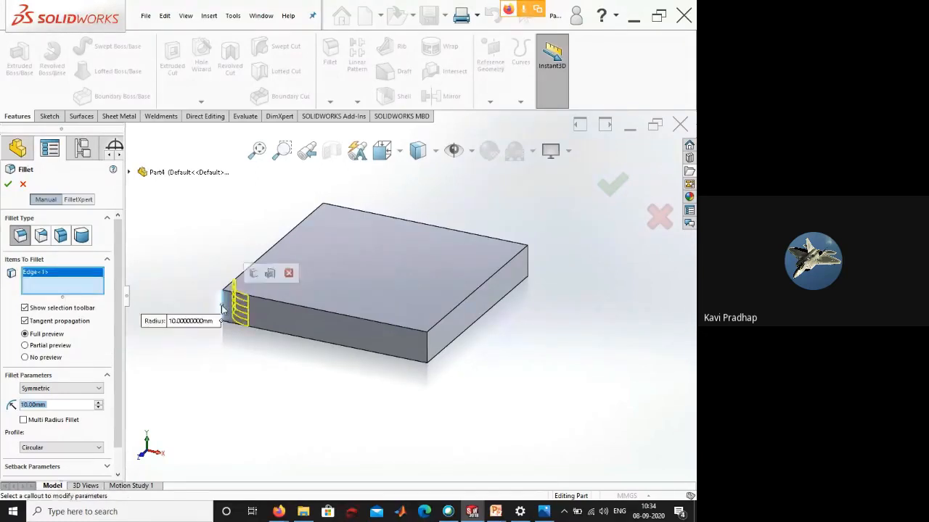
left_click(253, 273)
middle_click_drag(436, 388, 417, 423)
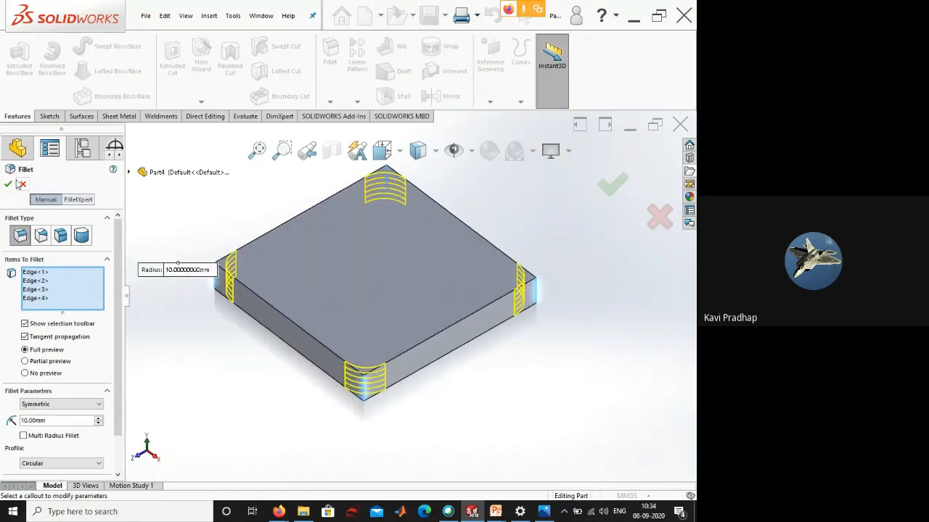
left_click(21, 185)
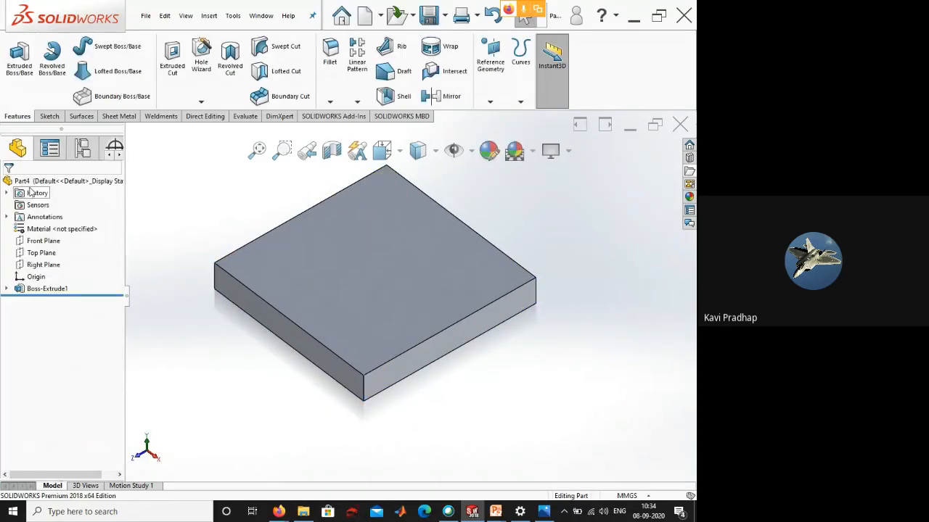
- Fillet the four vertical corner edges of the square base with a symmetric 10 mm radius
left_click(326, 65)
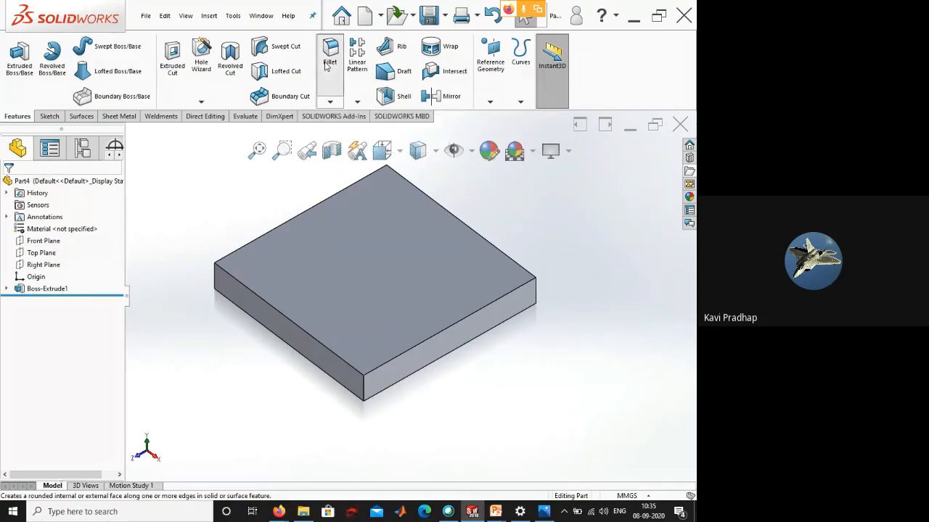
left_click(215, 281)
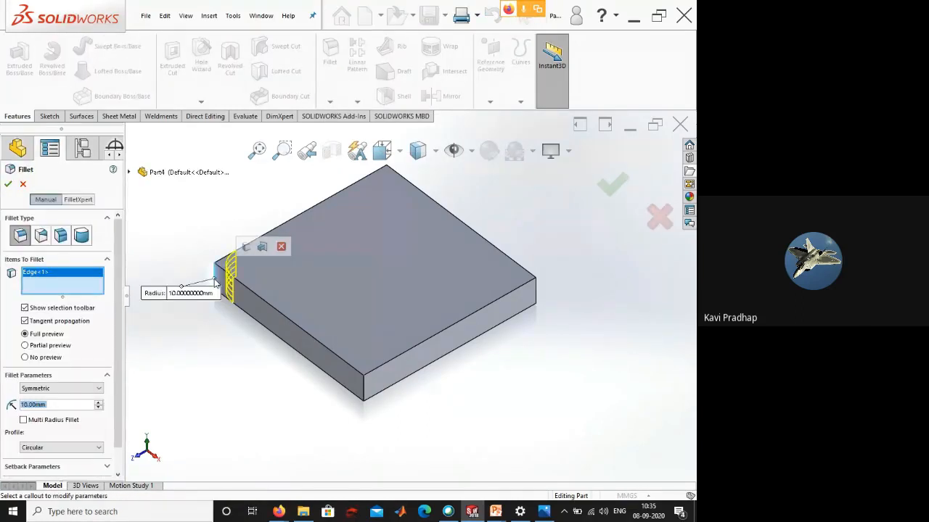
left_click(245, 247)
mouse_move(257, 394)
middle_mouse_down()
mouse_move(225, 394)
mouse_move(268, 384)
middle_mouse_up()
double_click(22, 420)
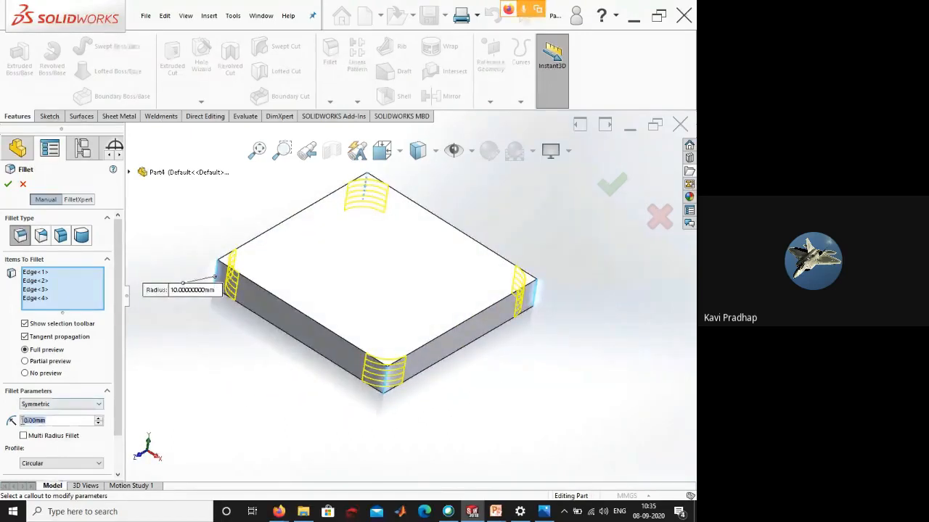
key("Return")
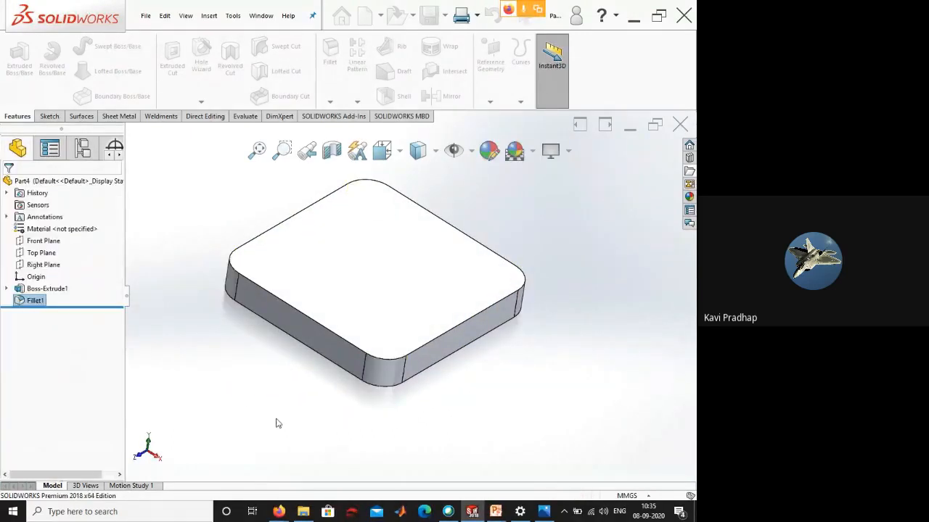
middle_click_drag(226, 351, 198, 467)
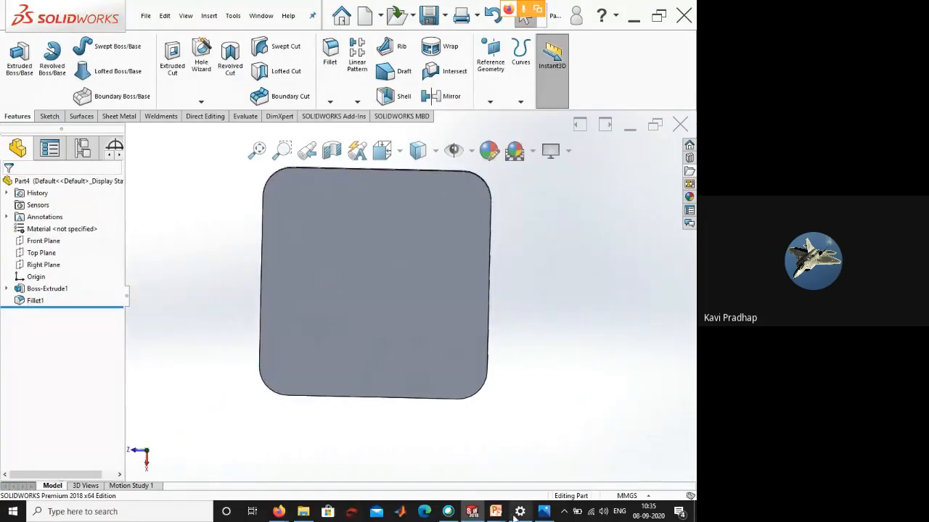
- Examine the plan view in the Model 1.jpg drawing in Photos for the central cylinder's diameter on the base
left_click(544, 512)
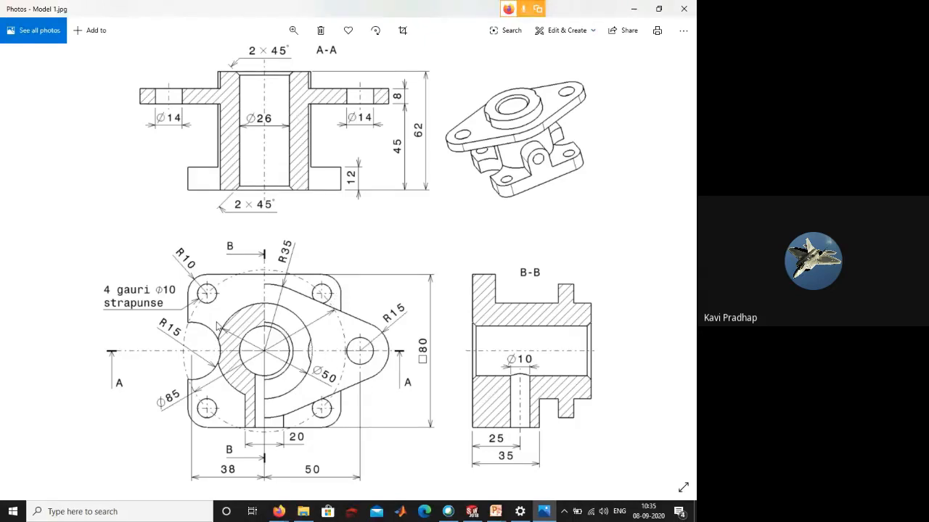
left_click(544, 513)
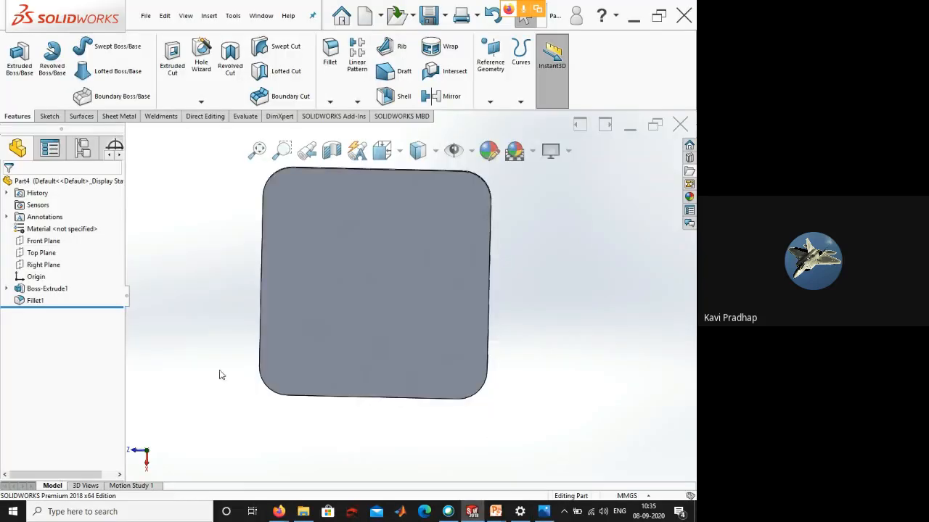
middle_click_drag(236, 389, 253, 336)
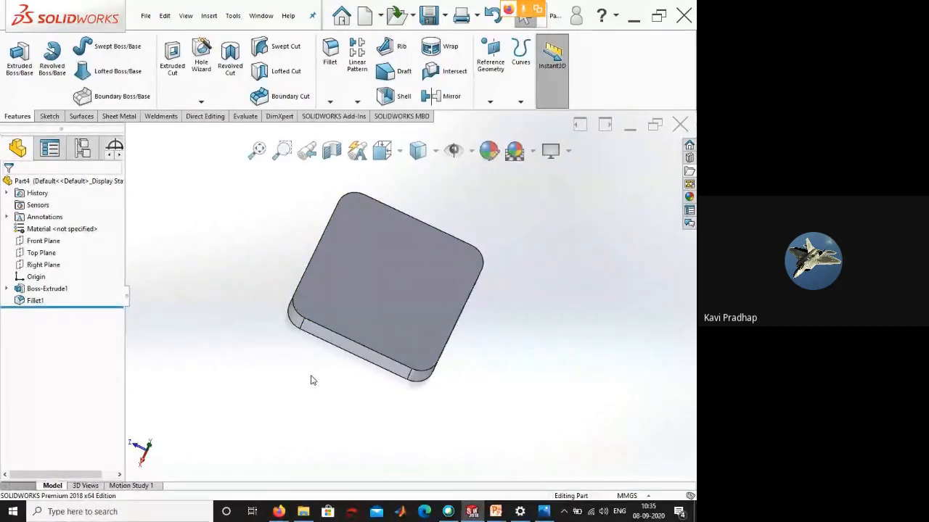
key("ctrl+7")
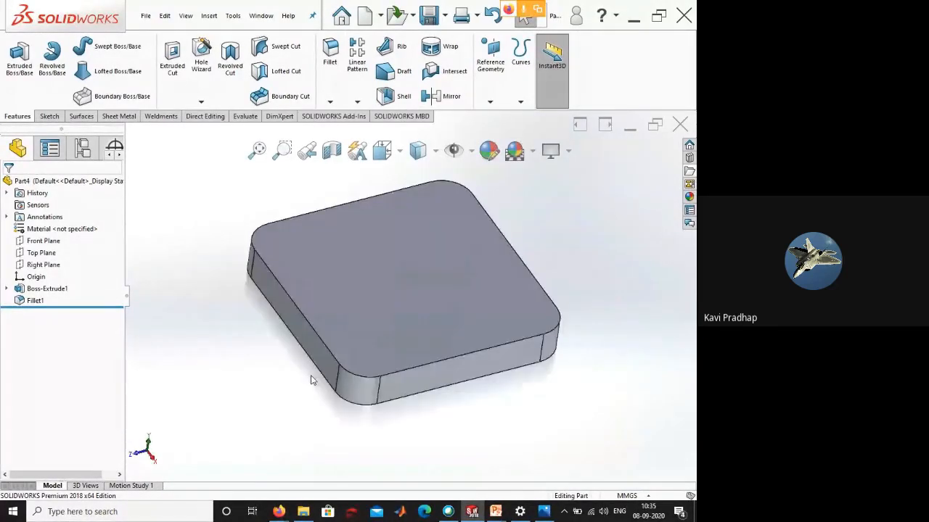
left_click(438, 276)
left_click(550, 518)
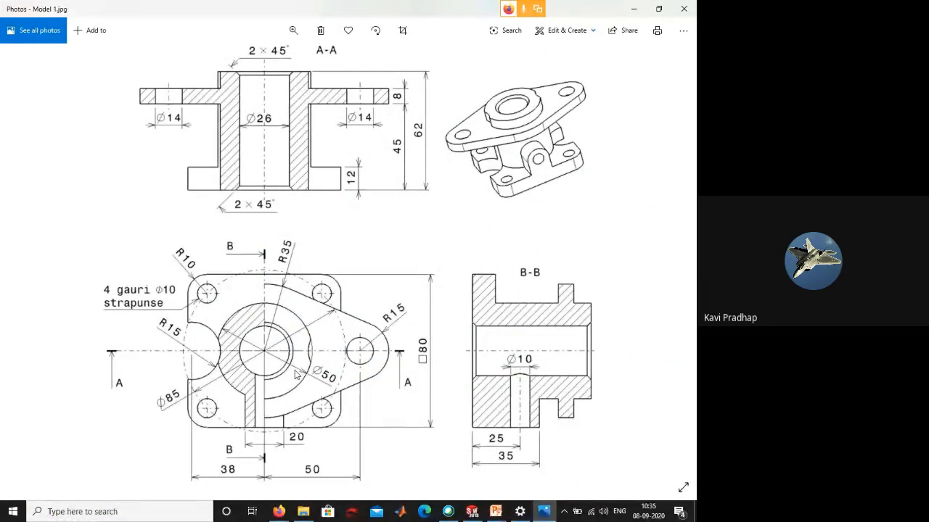
scroll(295, 374, "up", 3)
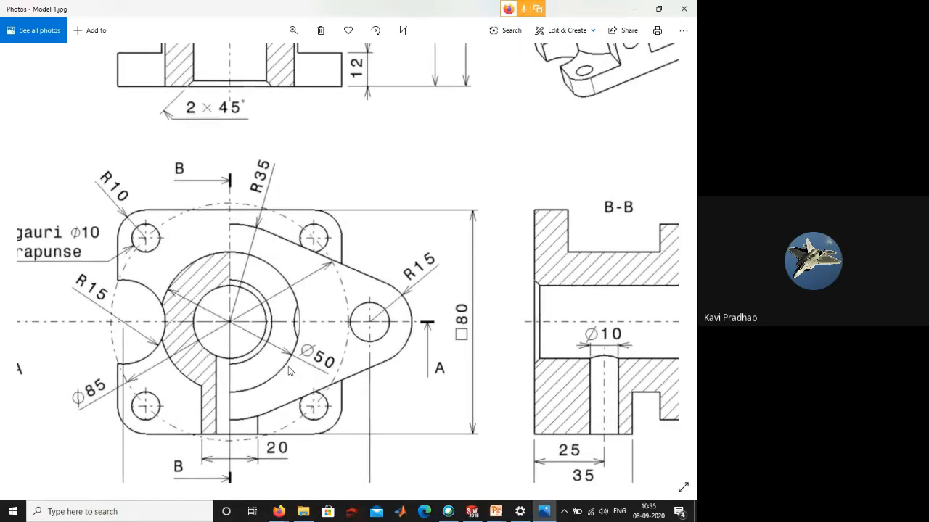
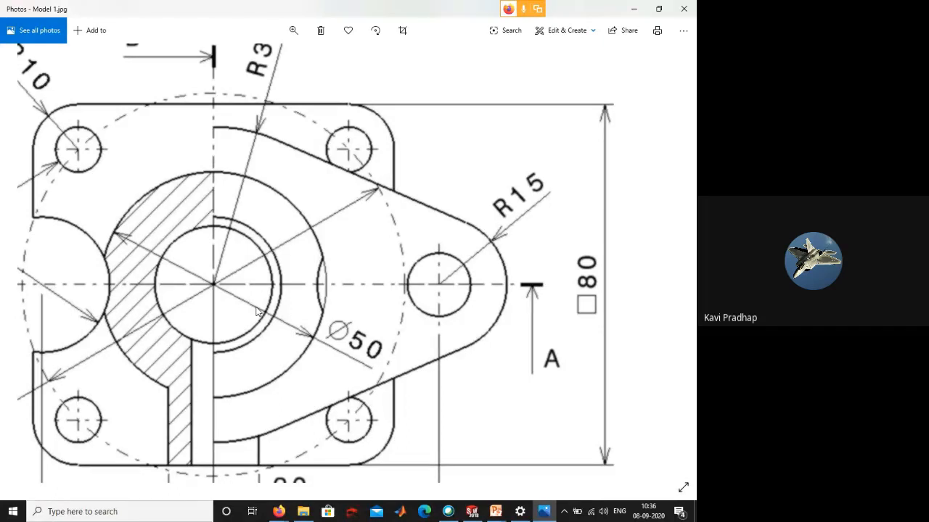
left_click(544, 514)
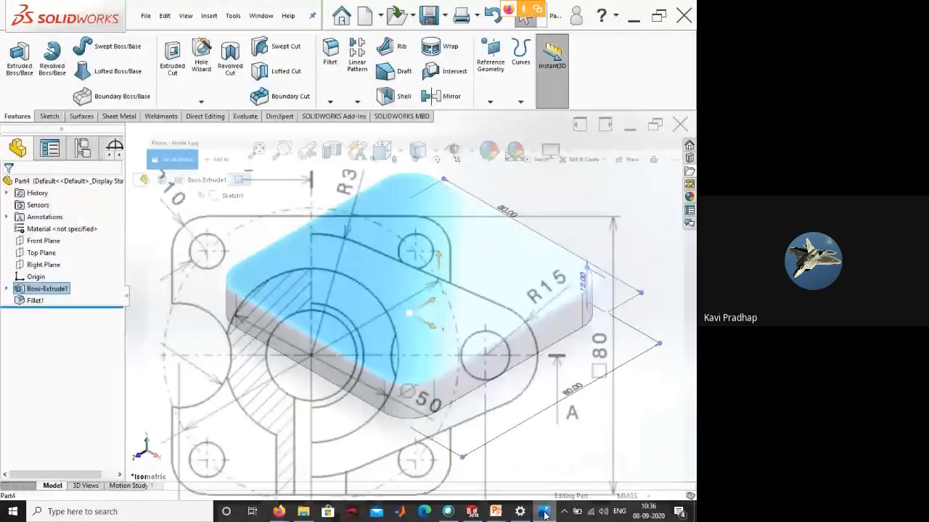
- Switch to the Google Meet window in Firefox to check the meeting, and return to the SOLIDWORKS part
left_click(193, 373)
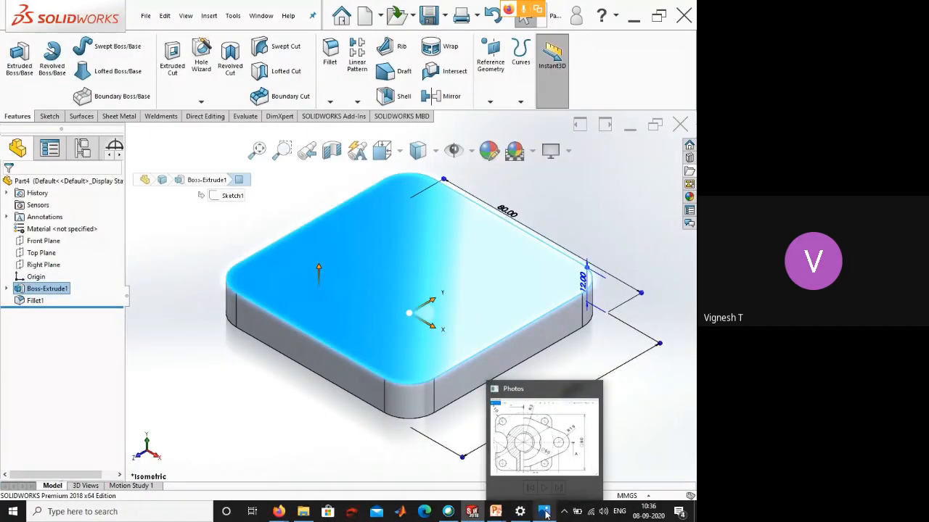
left_click(545, 511)
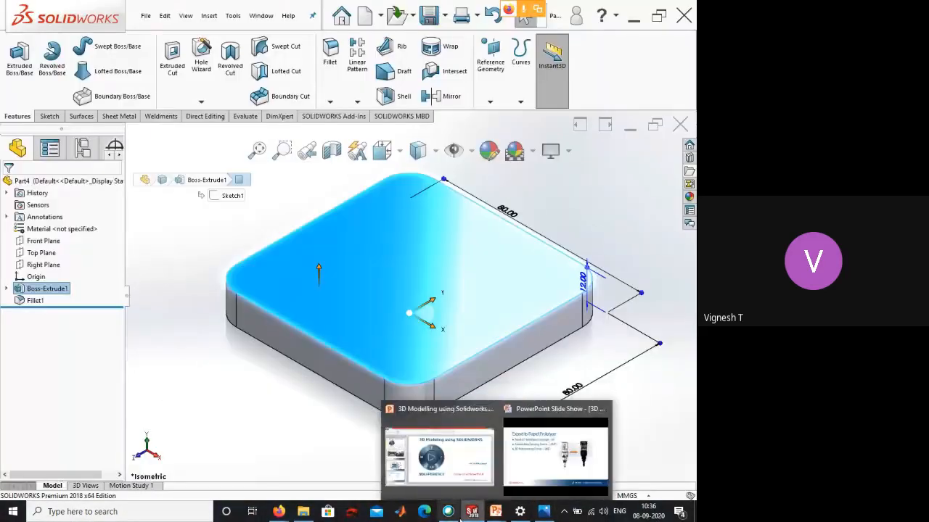
left_click(284, 517)
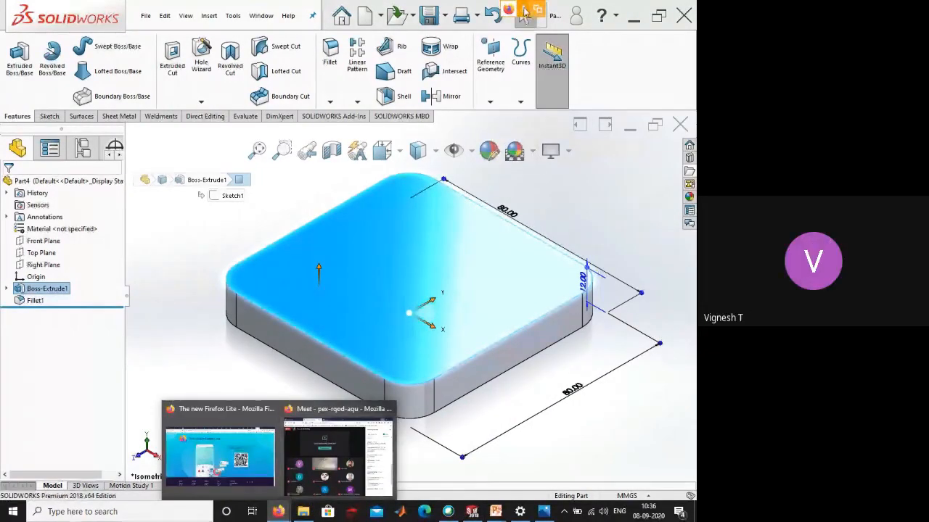
left_click(338, 457)
left_click(687, 39)
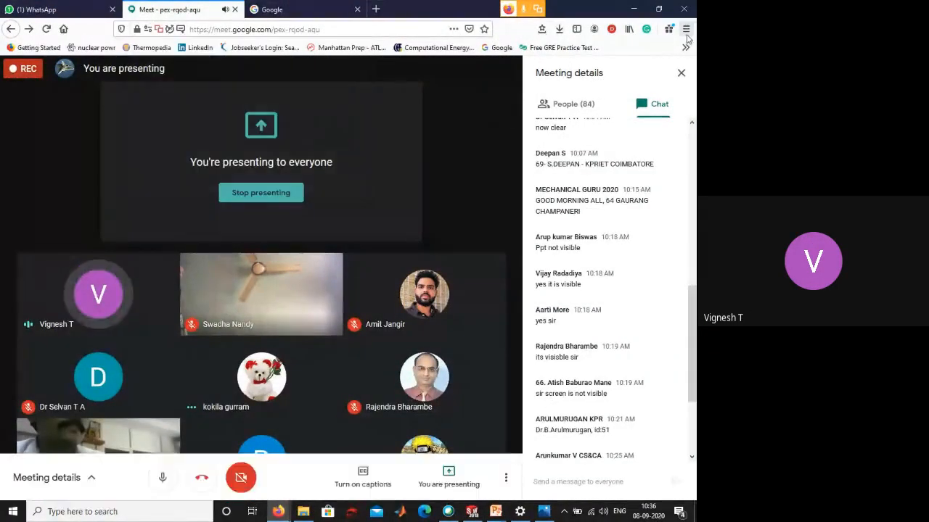
left_click(637, 12)
left_click(620, 415)
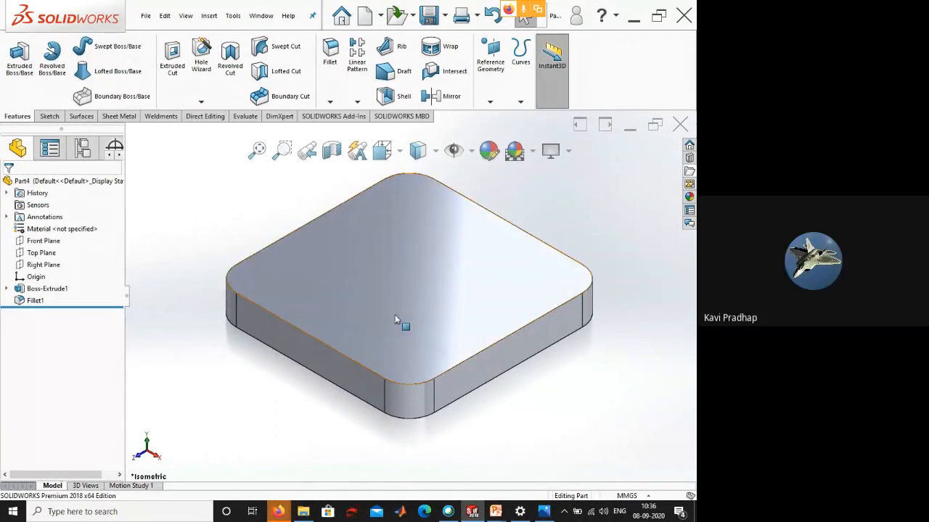
- Start a new sketch on the top face of the filleted base
left_click(386, 296)
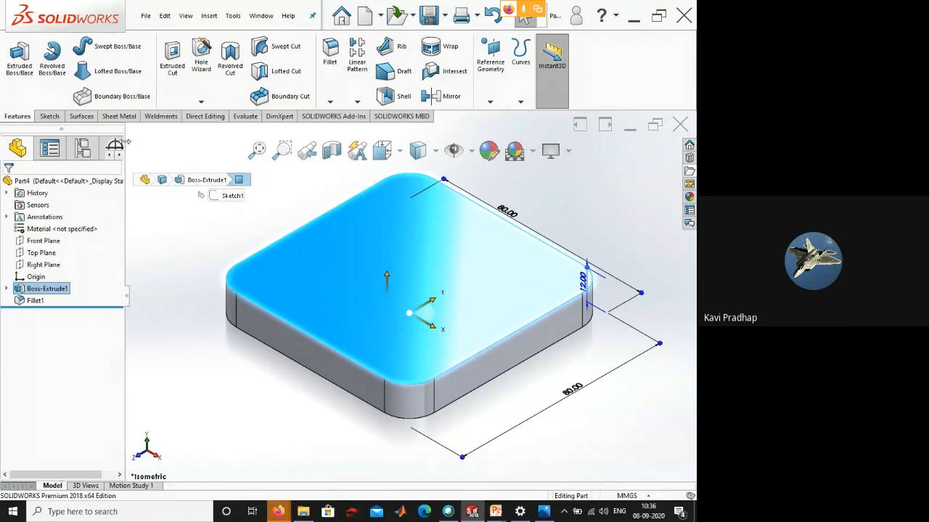
left_click(49, 116)
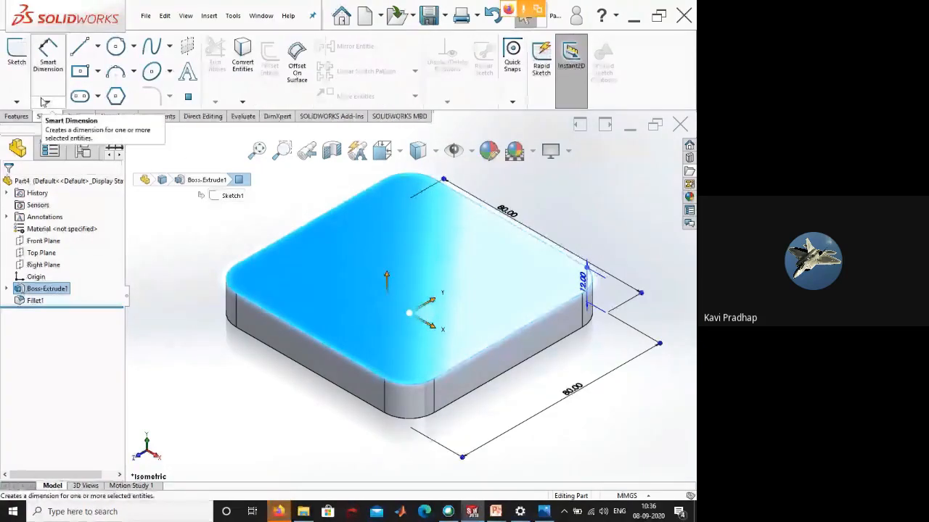
left_click(21, 64)
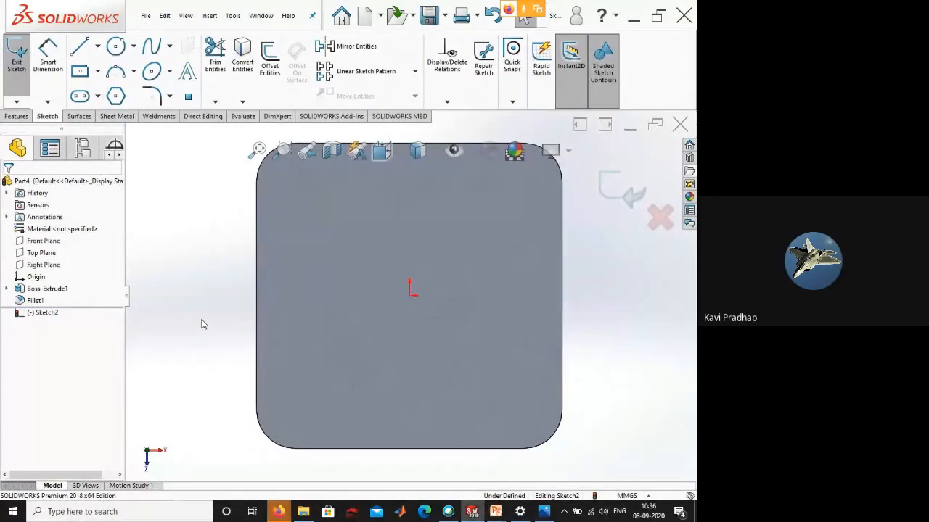
- Examine a rounded corner of the base up close and return to a view square to the top-face sketch
middle_click_drag(294, 332, 292, 217)
scroll(570, 399, "down", 3)
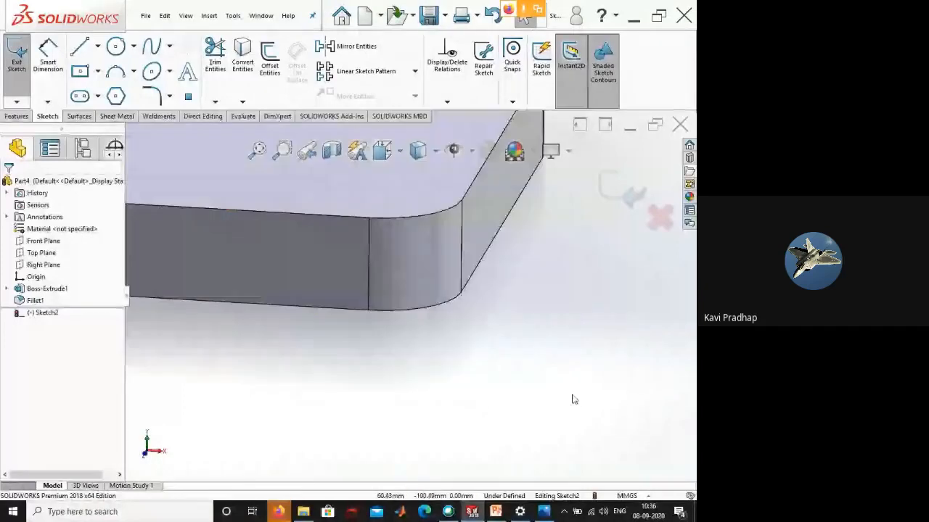
scroll(377, 236, "down", 2)
left_click(463, 316)
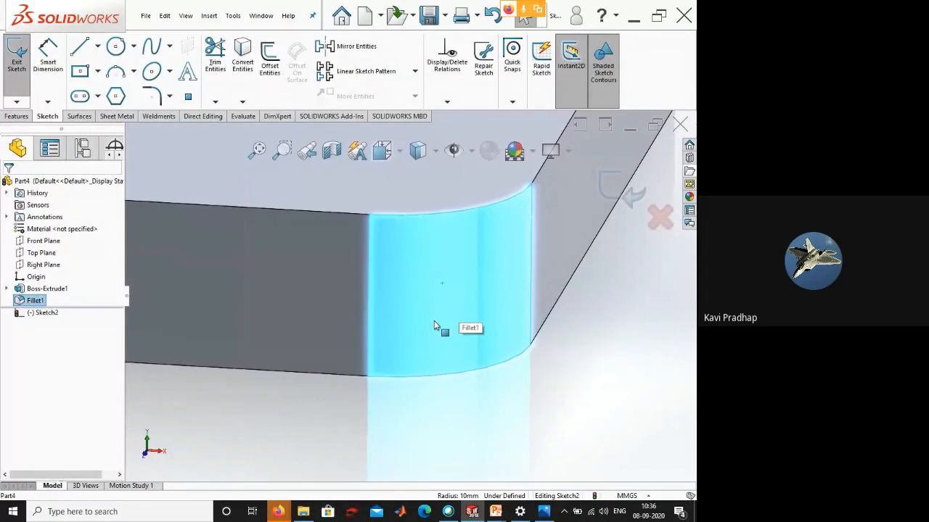
scroll(469, 414, "up", 5)
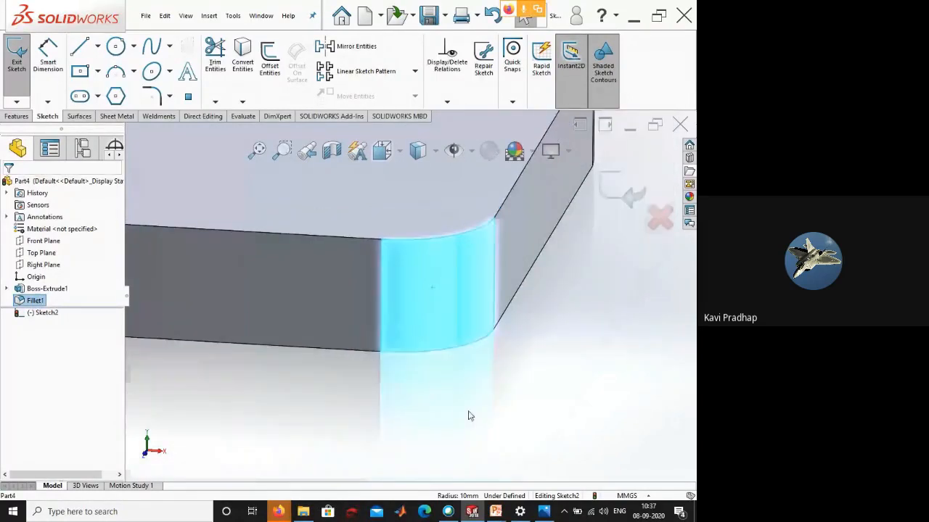
scroll(280, 210, "up", 3)
scroll(279, 207, "down", 3)
middle_click_drag(378, 298, 378, 323)
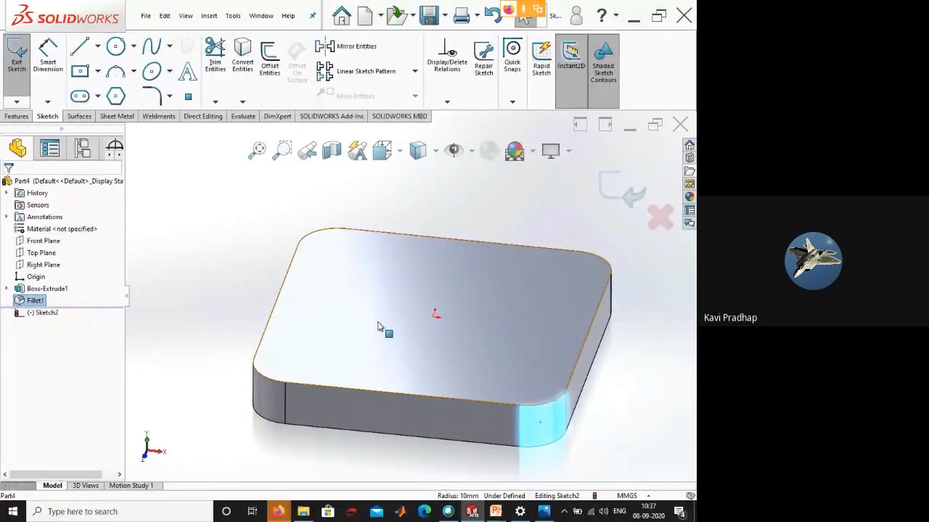
left_click(186, 321)
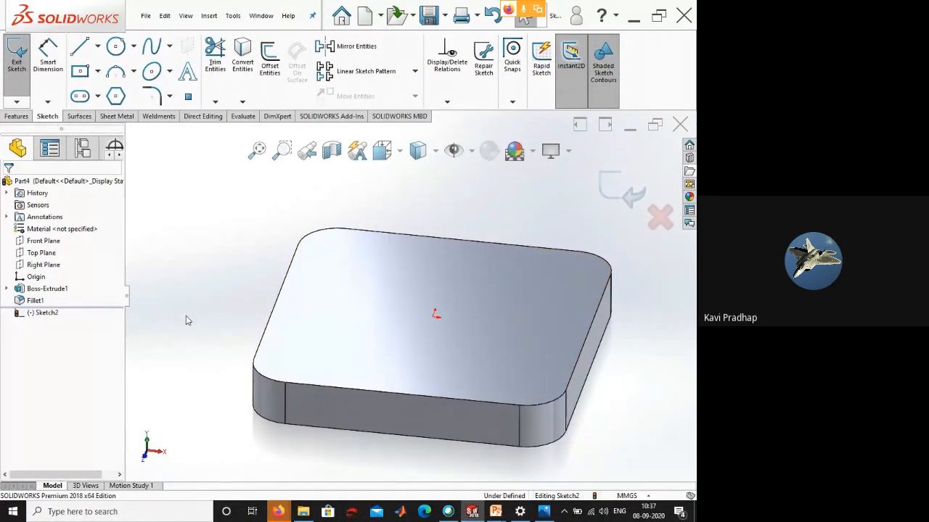
key("ctrl+7")
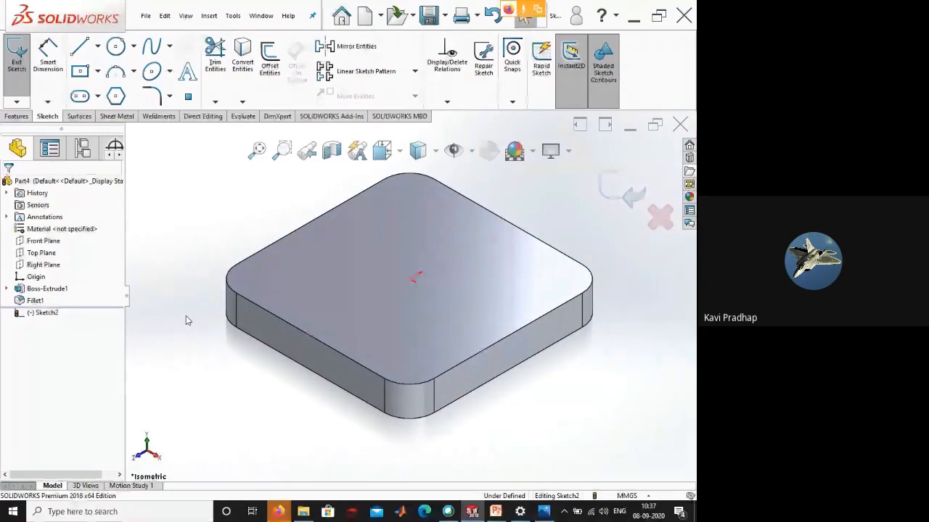
key("ctrl+8")
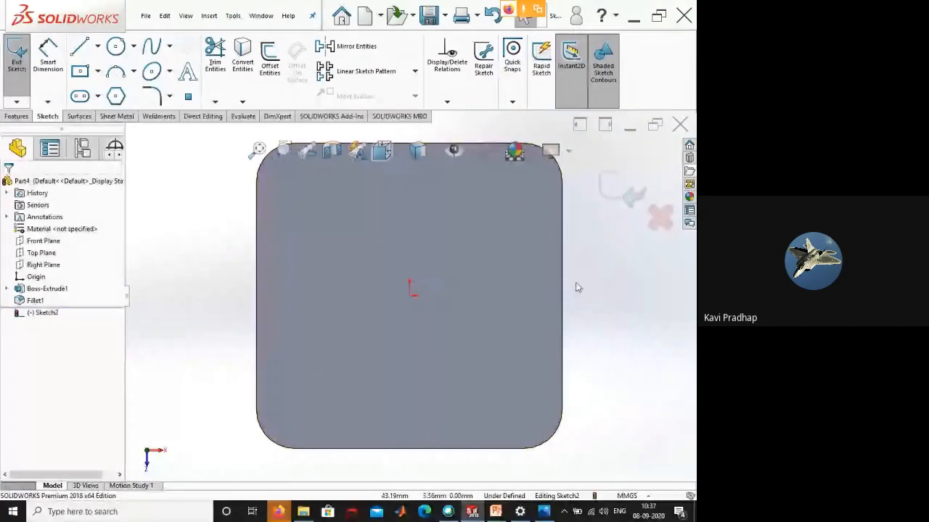
- Sketch a circle centred on the origin, dimension its diameter as 50 mm, and move the dimension closer to the circle
left_click(115, 47)
left_click(410, 292)
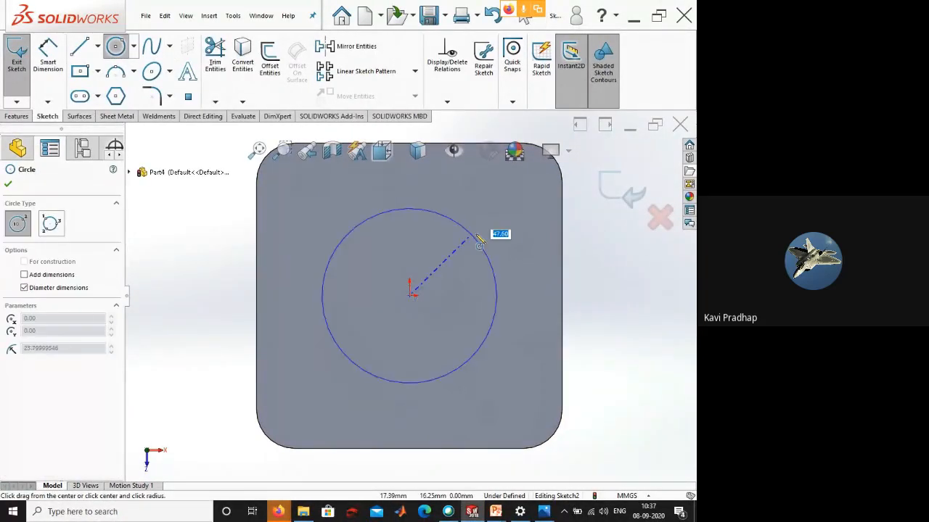
left_click(480, 250)
right_click_drag(476, 243, 480, 210)
left_click(489, 249)
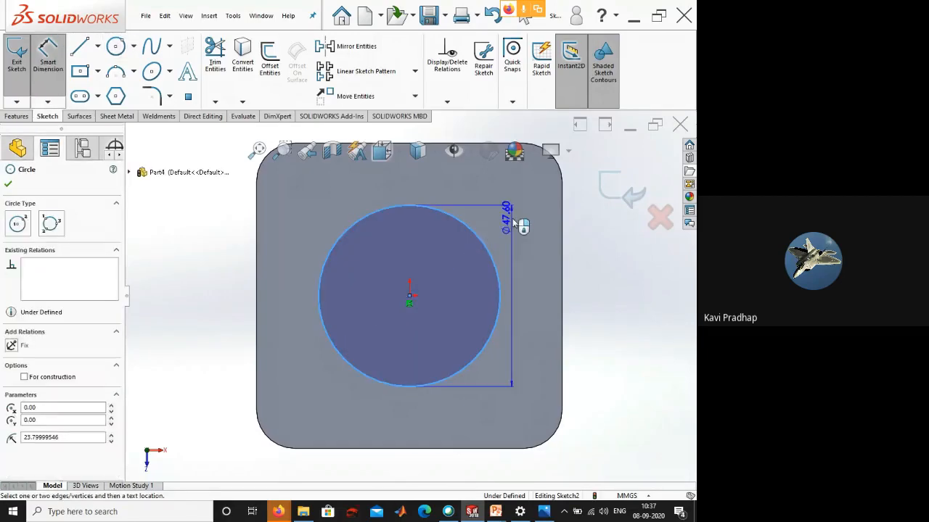
left_click(520, 210)
type("50")
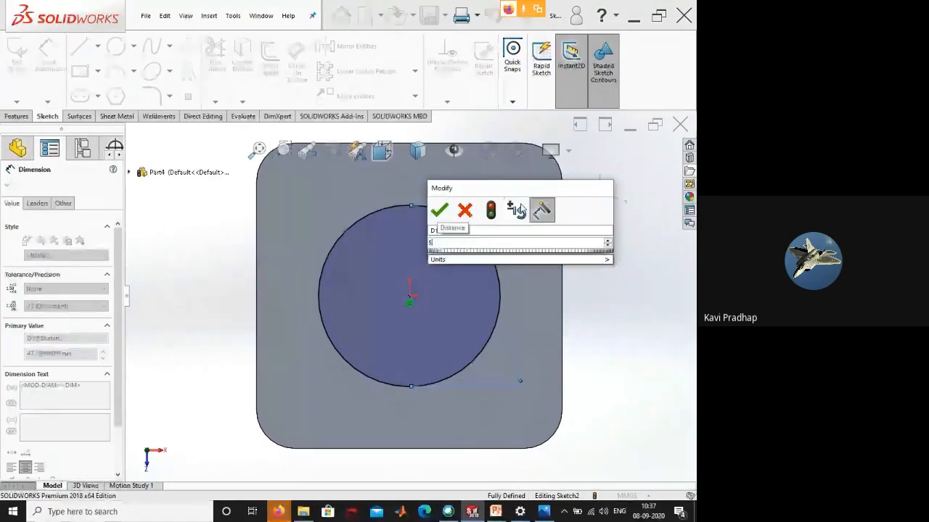
key("Return")
left_click(614, 369)
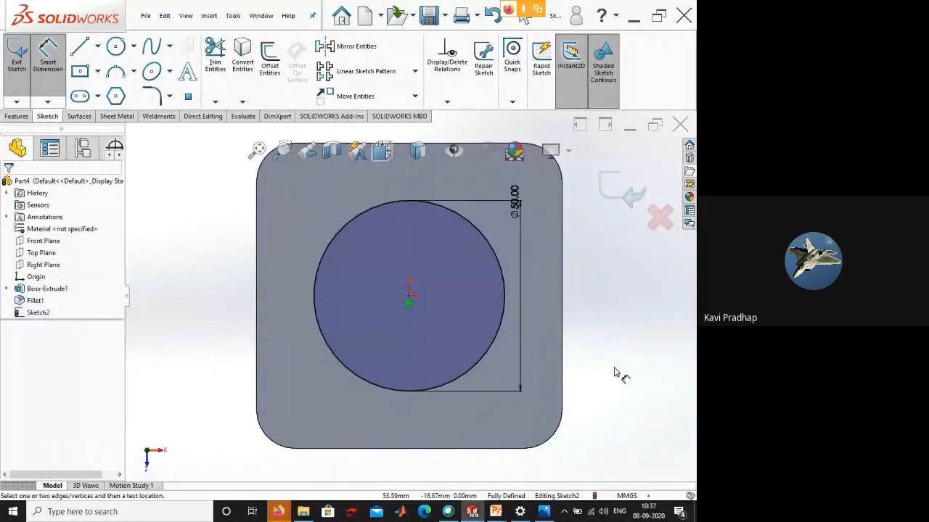
scroll(605, 363, "up", 2)
left_click_drag(482, 232, 487, 269)
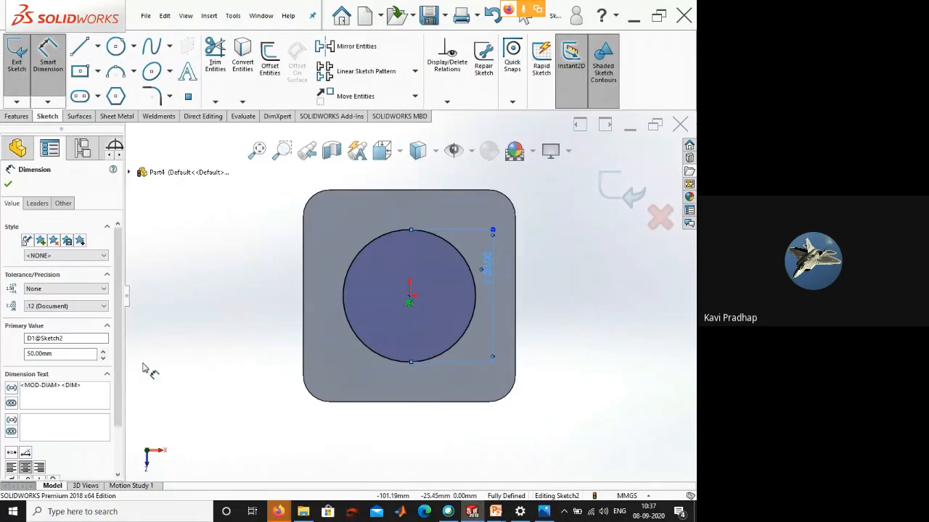
mouse_move(223, 322)
right_mouse_down()
mouse_move(204, 338)
mouse_move(216, 346)
mouse_move(236, 329)
mouse_move(224, 309)
right_mouse_up()
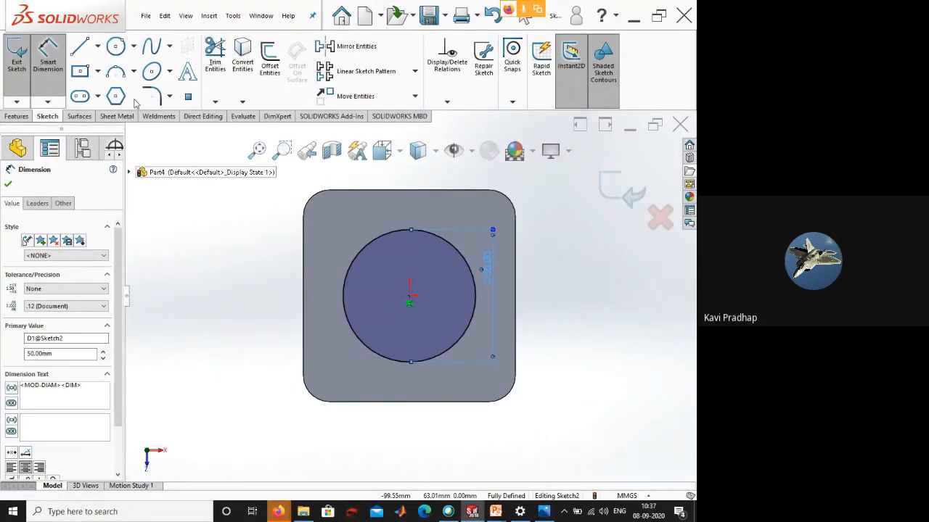
right_click_drag(212, 341, 215, 300)
right_click(206, 227)
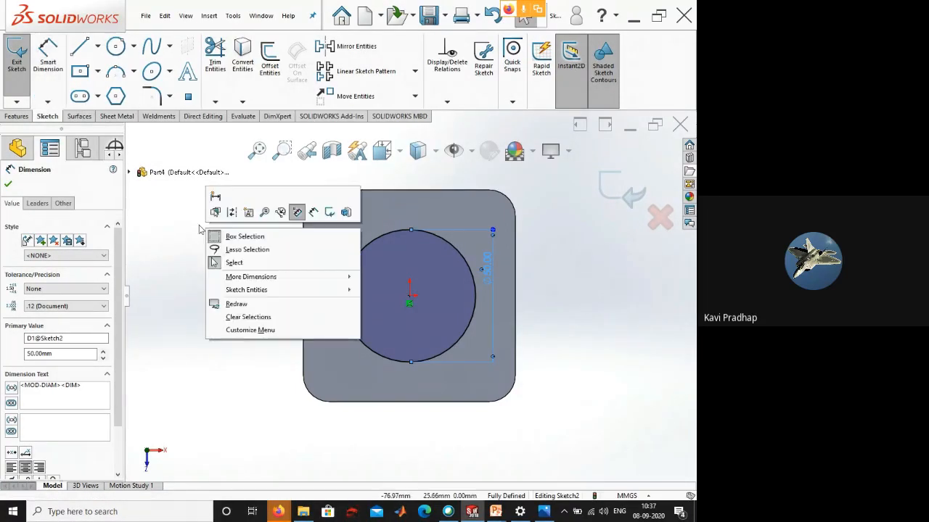
- Finish and exit the 50 mm circle sketch on the base's top face
left_click(188, 322)
right_click_drag(202, 350, 208, 272)
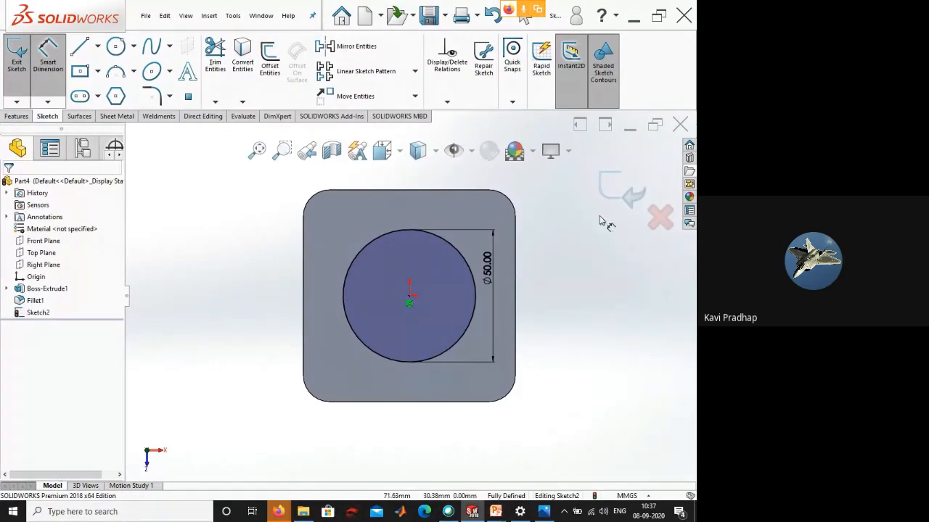
left_click(613, 198)
mouse_move(577, 394)
middle_mouse_down()
mouse_move(583, 356)
mouse_move(562, 255)
mouse_move(537, 240)
middle_mouse_up()
- Check the cylinder height in the Model 1 drawing and extrude the circle 50 mm upward as a blind, merged boss
left_click(16, 116)
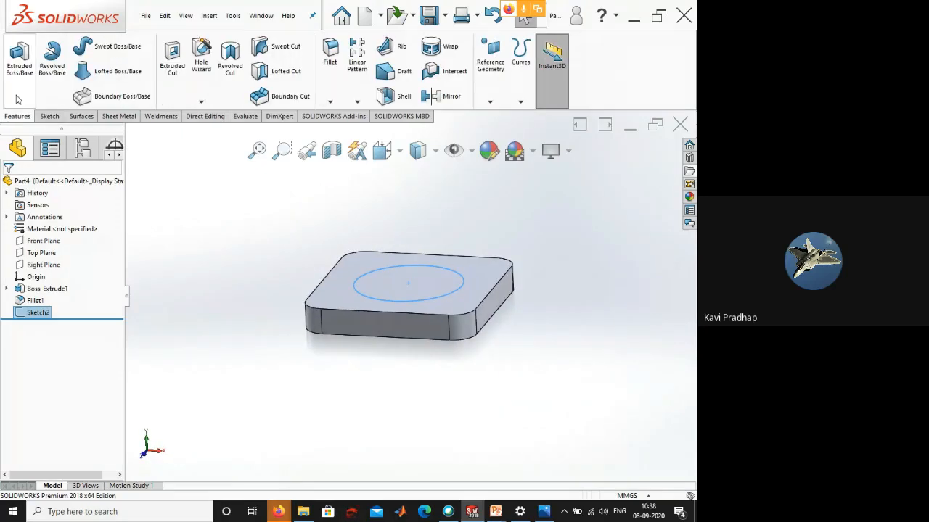
left_click(20, 57)
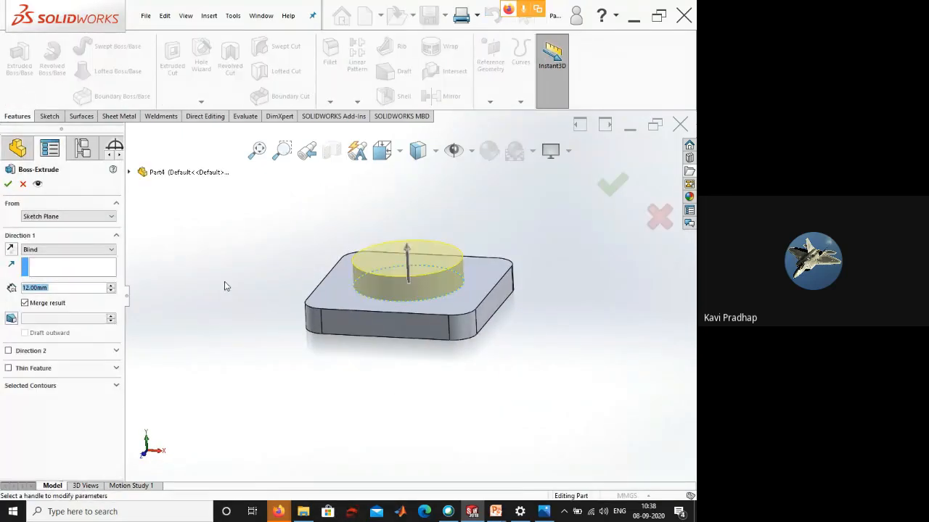
left_click(544, 512)
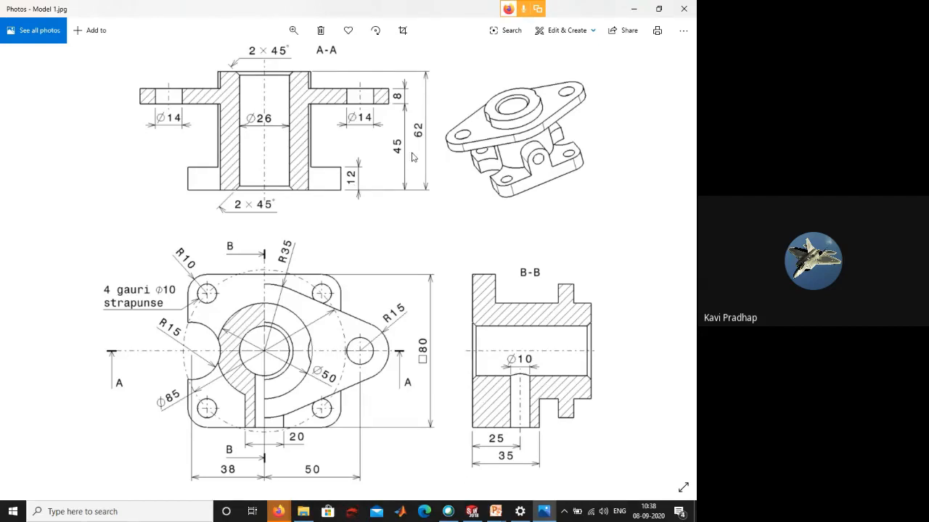
left_click(633, 9)
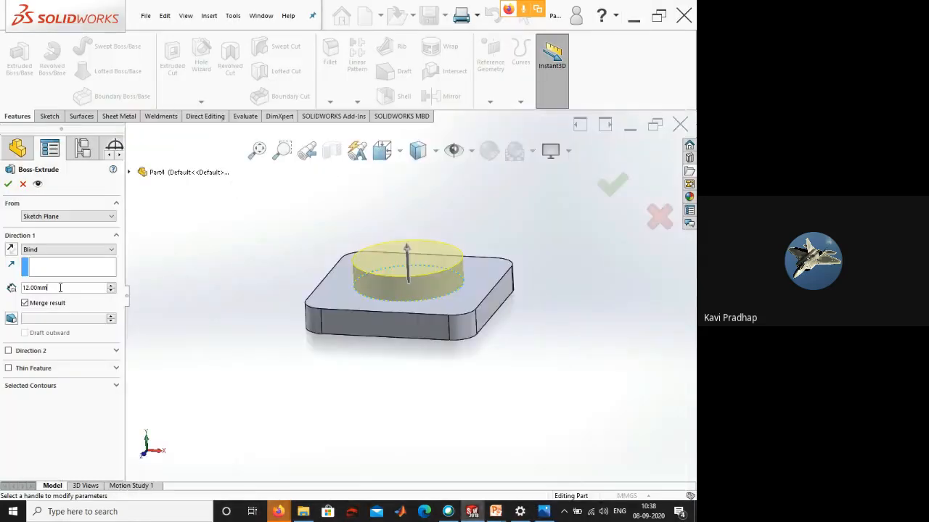
left_click_drag(60, 288, 3, 293)
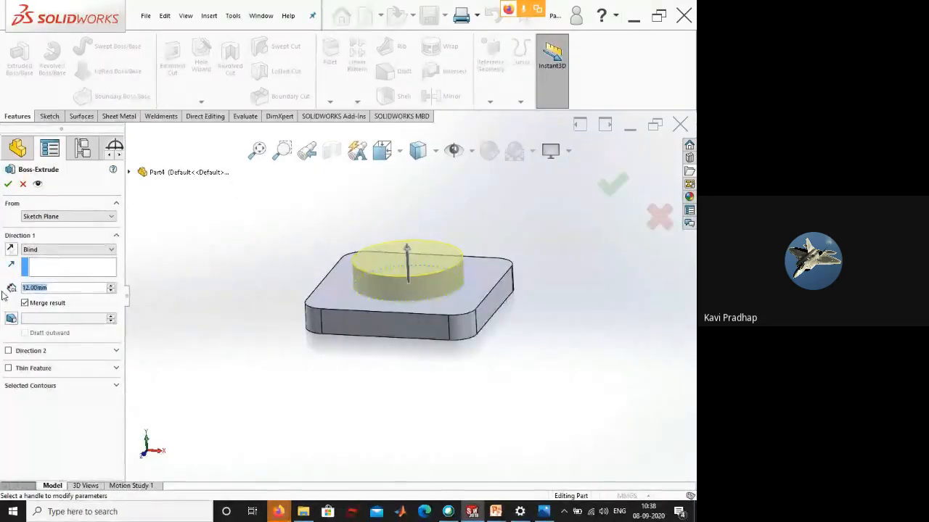
type("50")
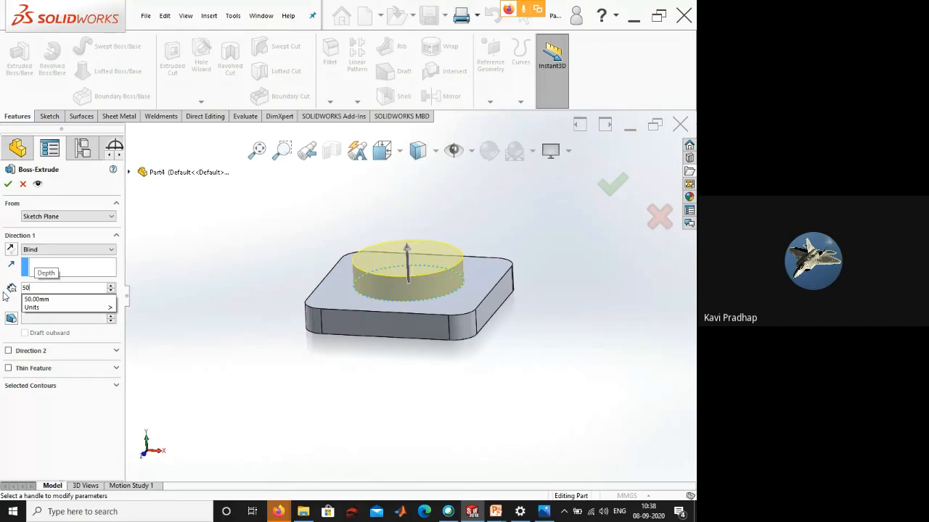
key("Return")
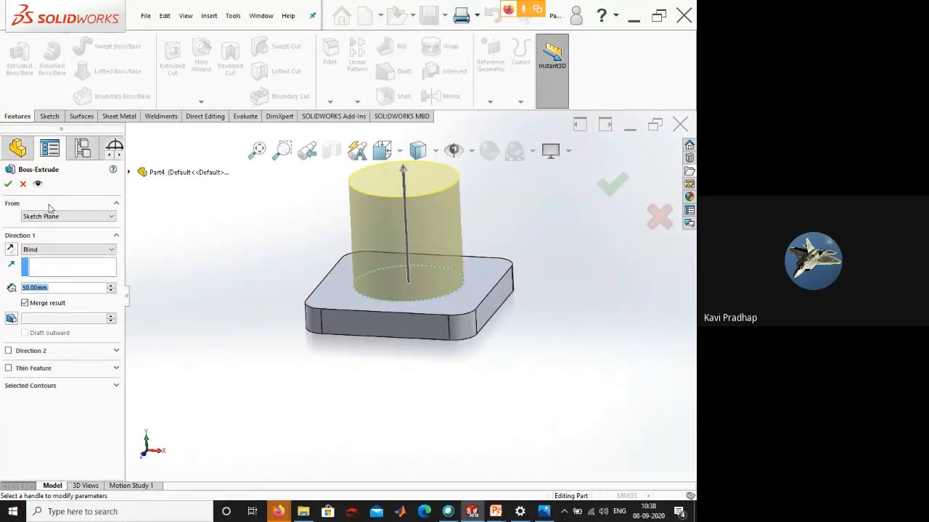
left_click(9, 183)
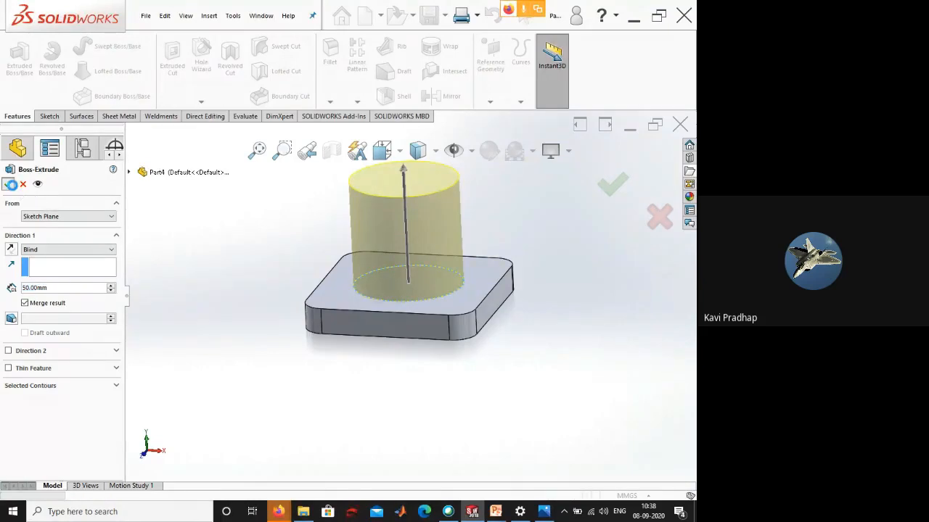
middle_click_drag(215, 344, 497, 297)
scroll(498, 286, "down", 5)
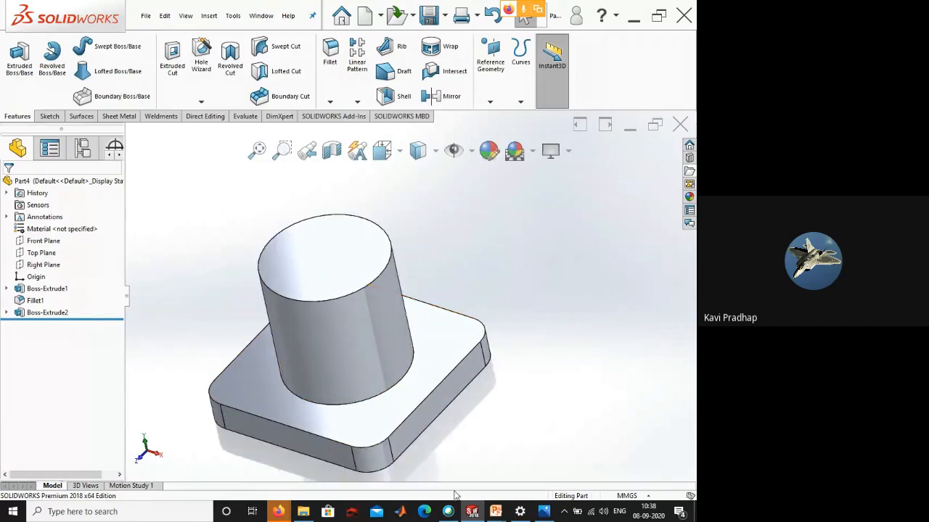
- Switch to the Model 1 drawing in Photos and examine section A-A up close
left_click(544, 512)
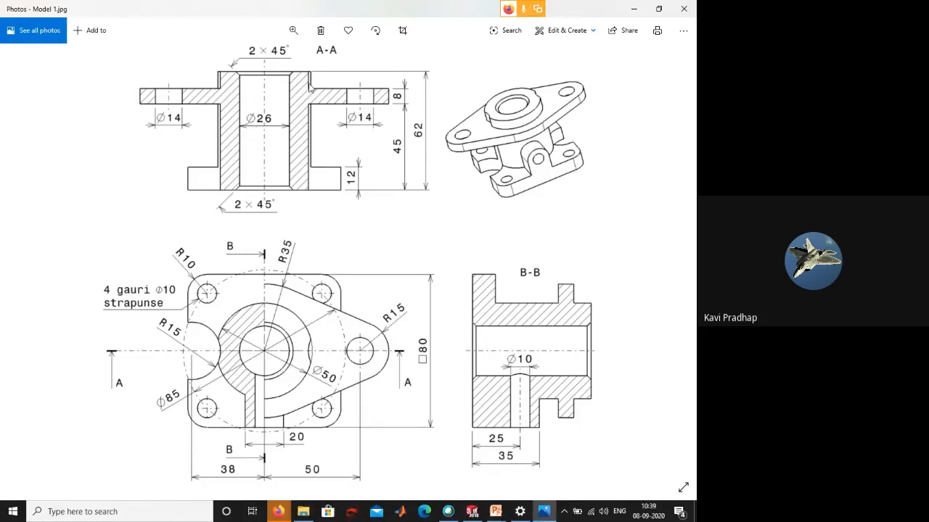
scroll(312, 88, "up", 2)
mouse_move(256, 142)
left_mouse_down()
mouse_move(297, 251)
mouse_move(292, 269)
left_mouse_up()
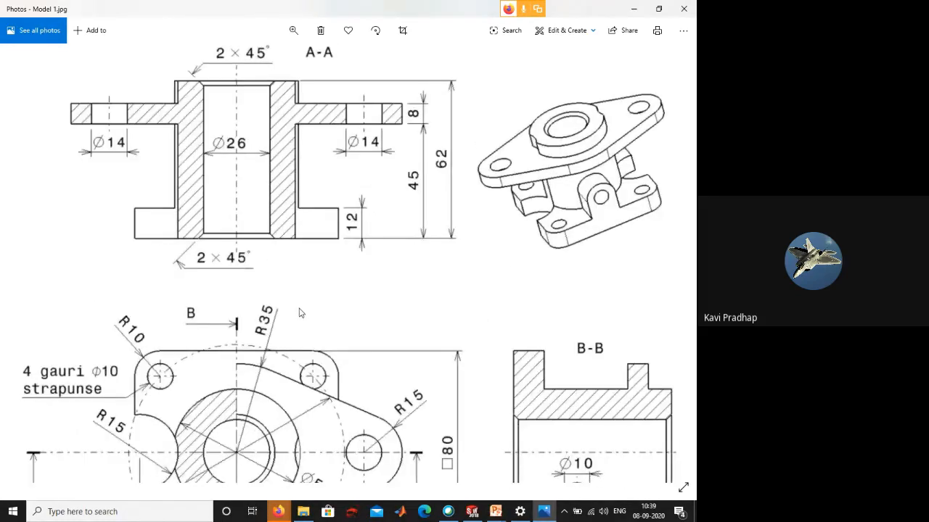
left_click_drag(261, 213, 269, 238)
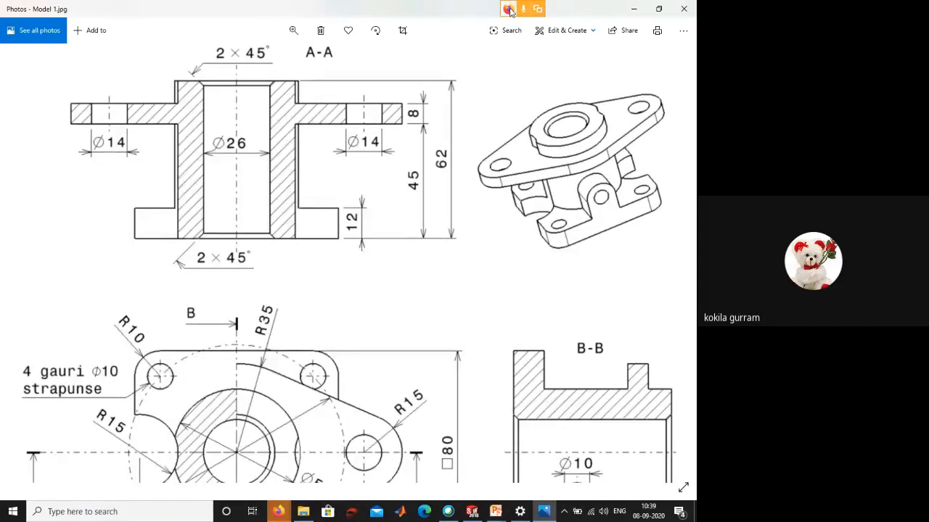
- Switch to the Google Meet window in Firefox, look through the participants list, and return to the drawing
left_click(510, 10)
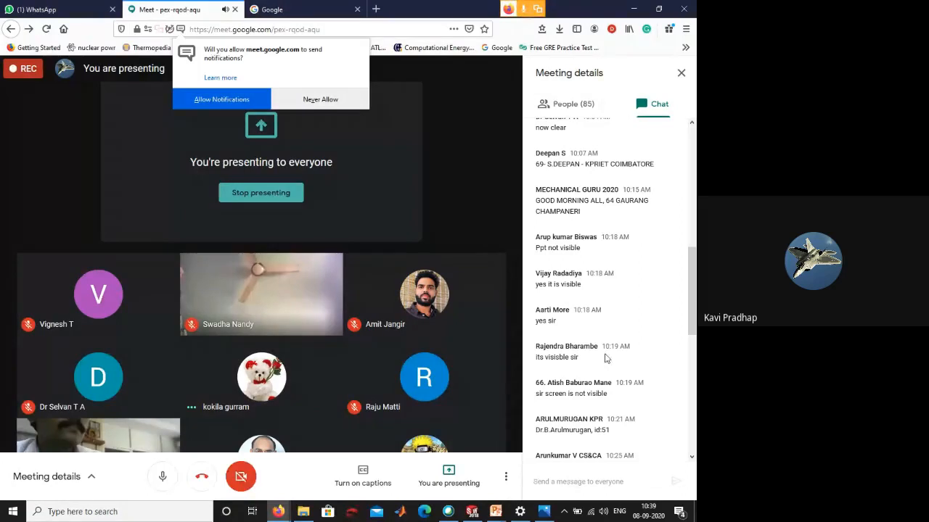
left_click(588, 102)
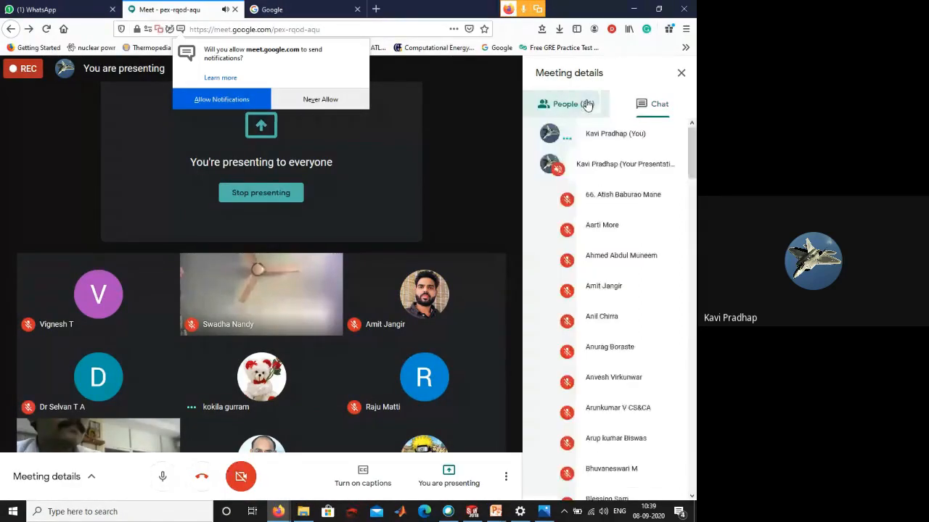
scroll(610, 249, "down", 5)
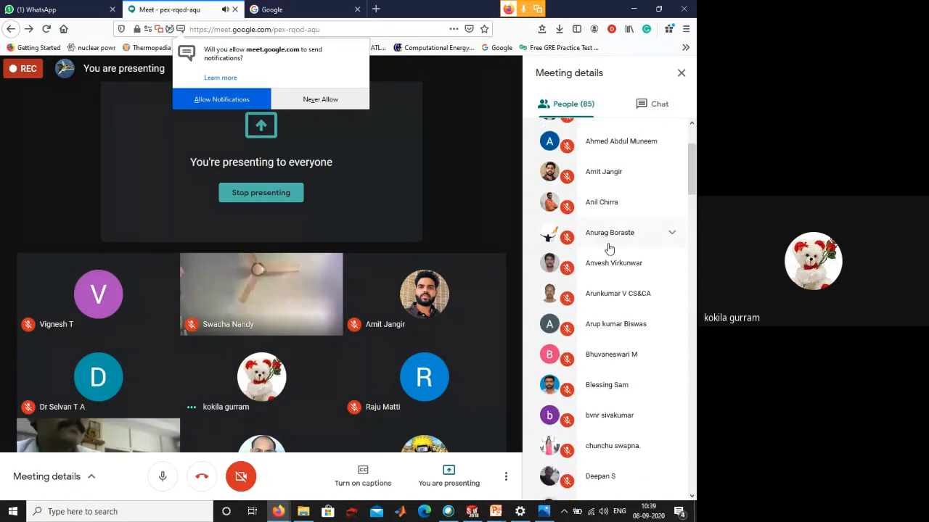
scroll(609, 249, "down", 8)
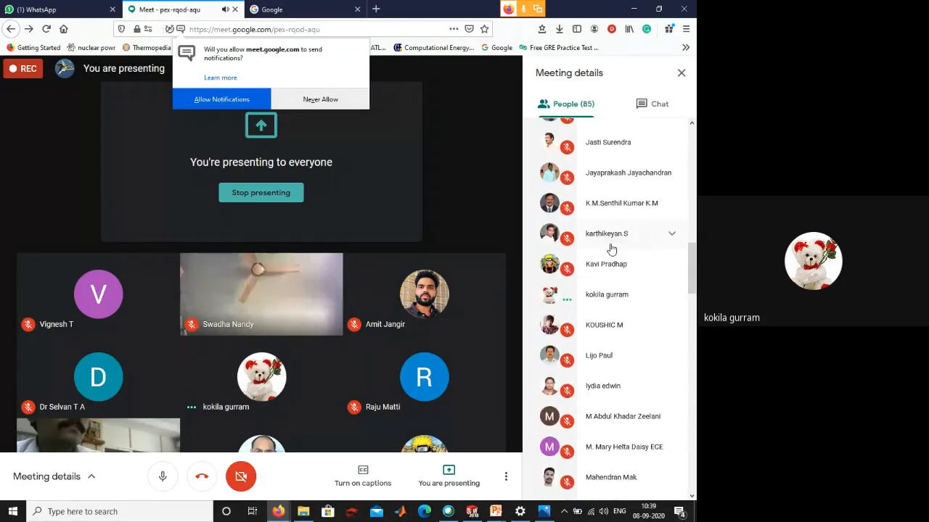
scroll(602, 298, "up", 5)
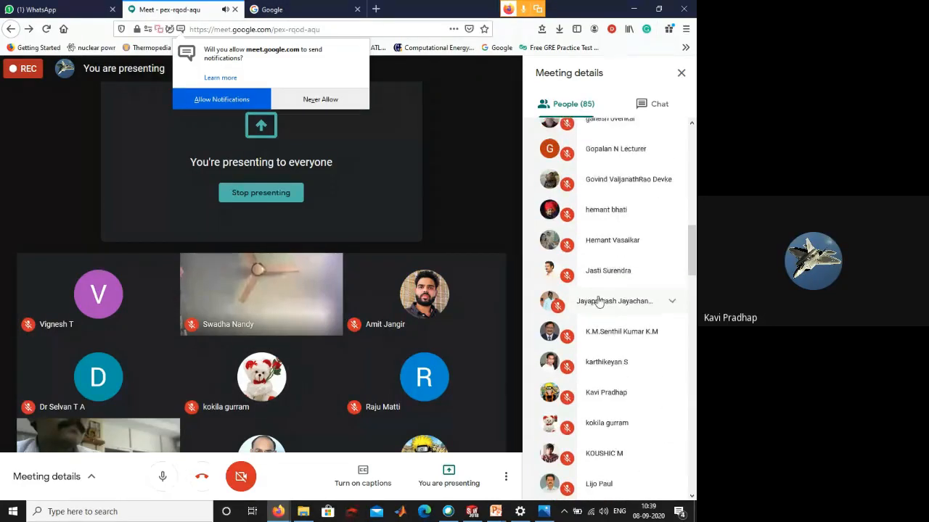
left_click(639, 10)
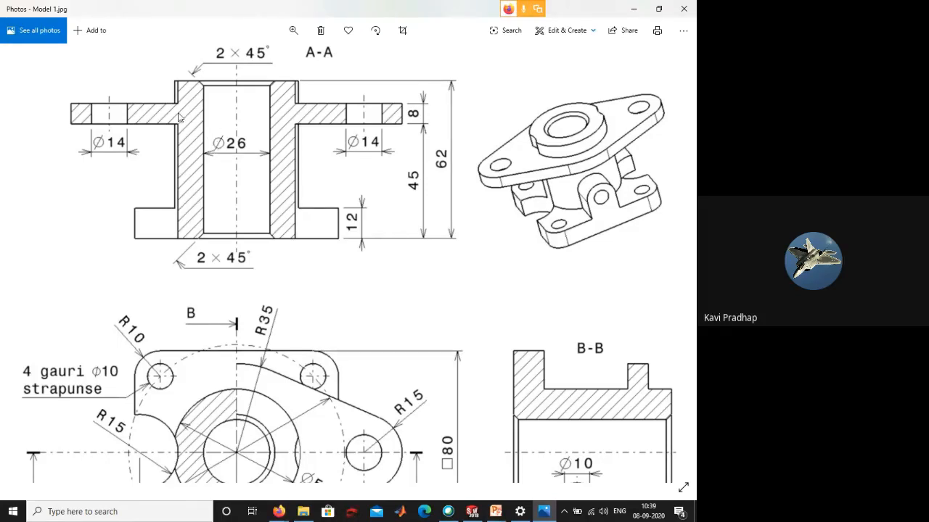
- Examine the central bore in section A-A and in the plan view of the drawing
scroll(179, 116, "up", 3, "ctrl")
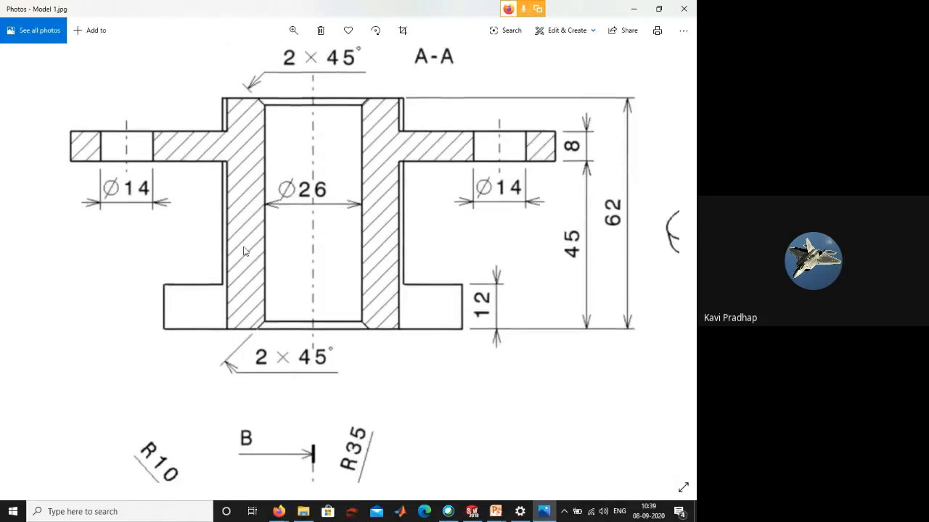
scroll(223, 186, "down", 1)
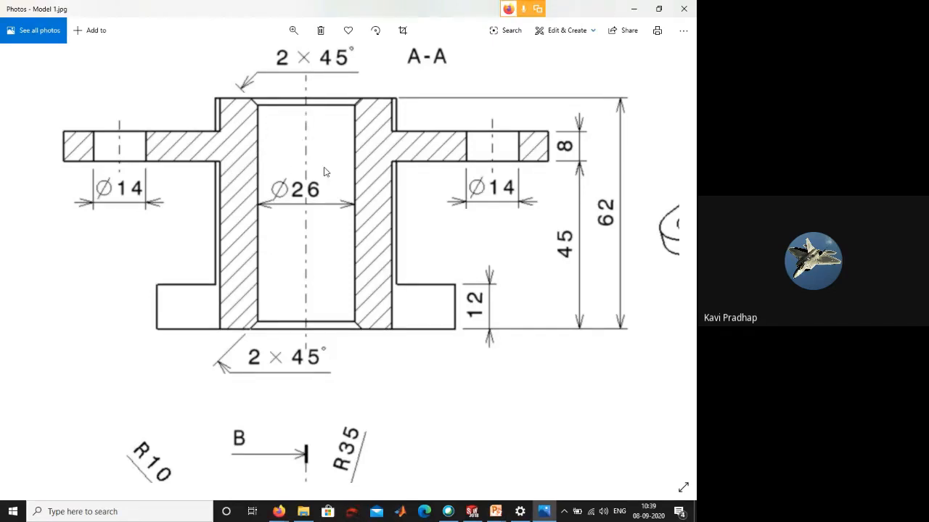
left_click_drag(406, 452, 410, 32)
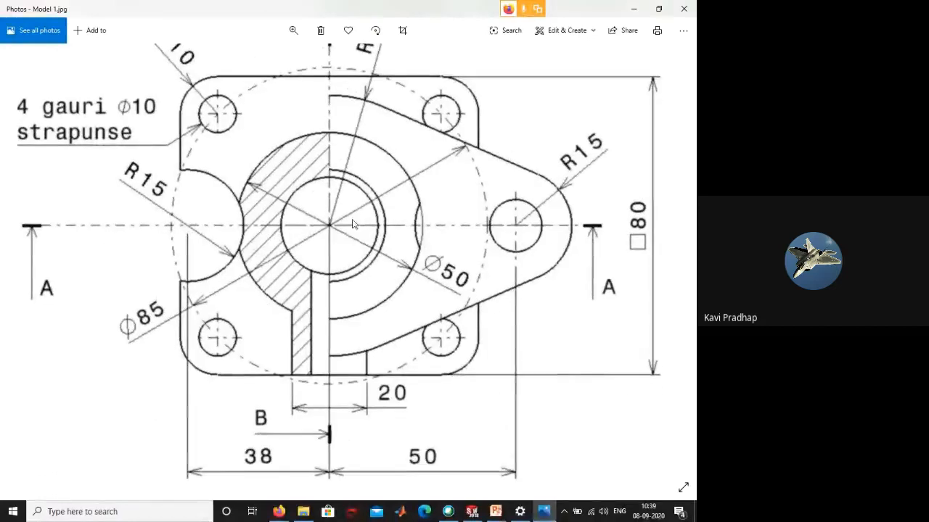
scroll(348, 203, "up", 5)
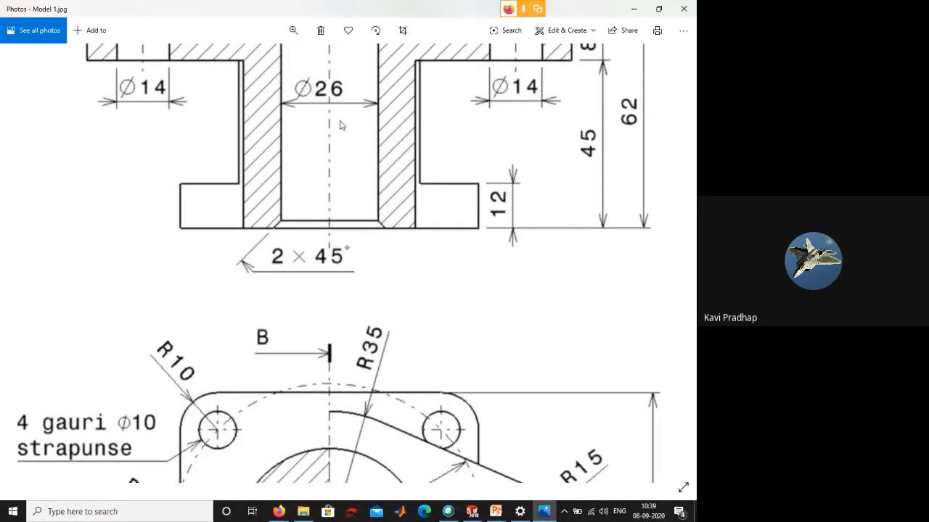
- Return to the SOLIDWORKS part and start a new sketch on the cylinder's top face
left_click(632, 15)
left_click(340, 280)
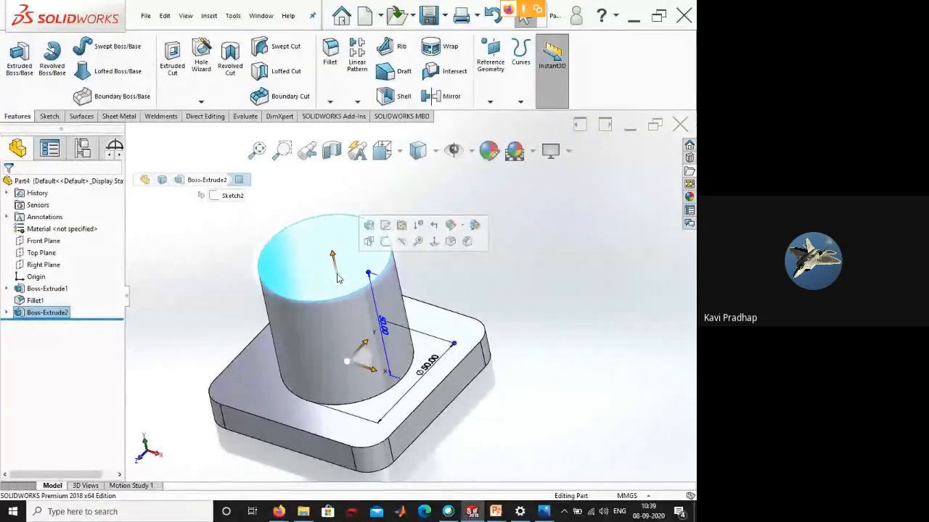
left_click(47, 117)
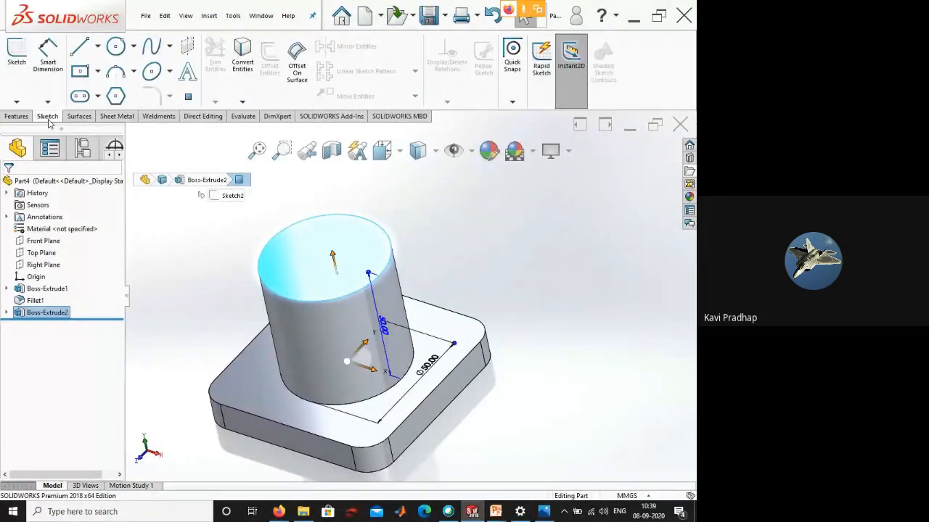
left_click(30, 82)
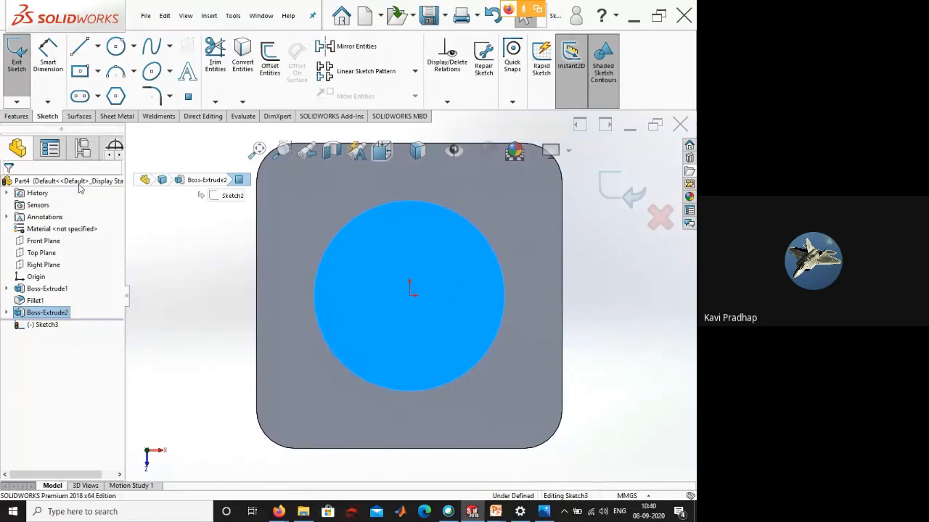
left_click(167, 221)
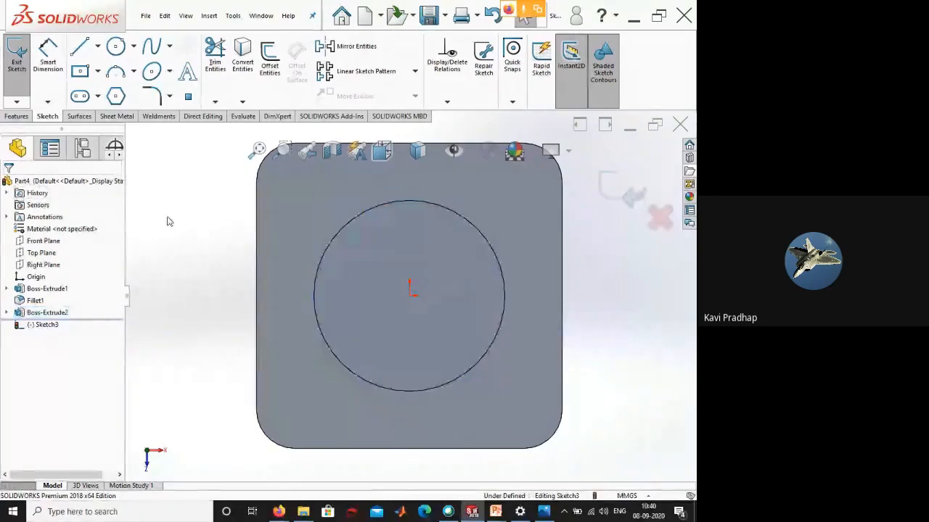
- Sketch a circle centred on the origin and dimension its diameter as 26 mm
left_click(116, 47)
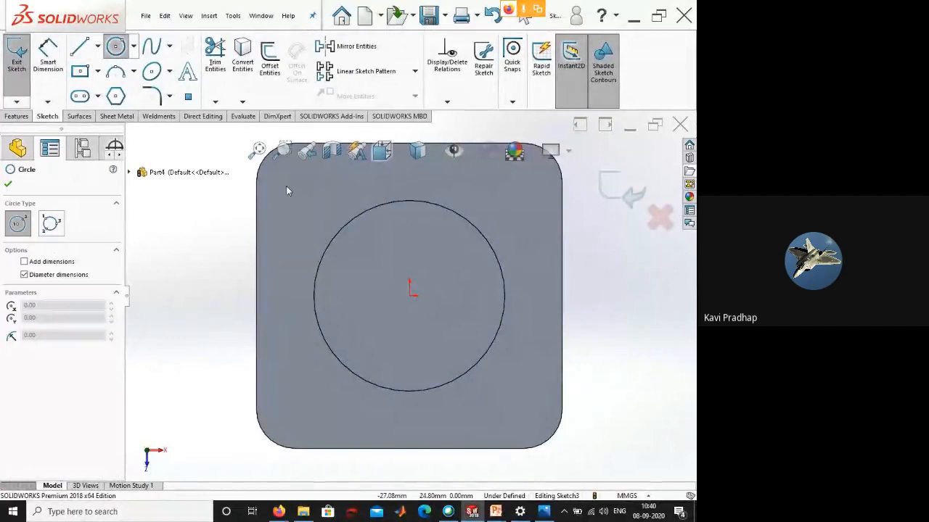
left_click(410, 297)
left_click(459, 269)
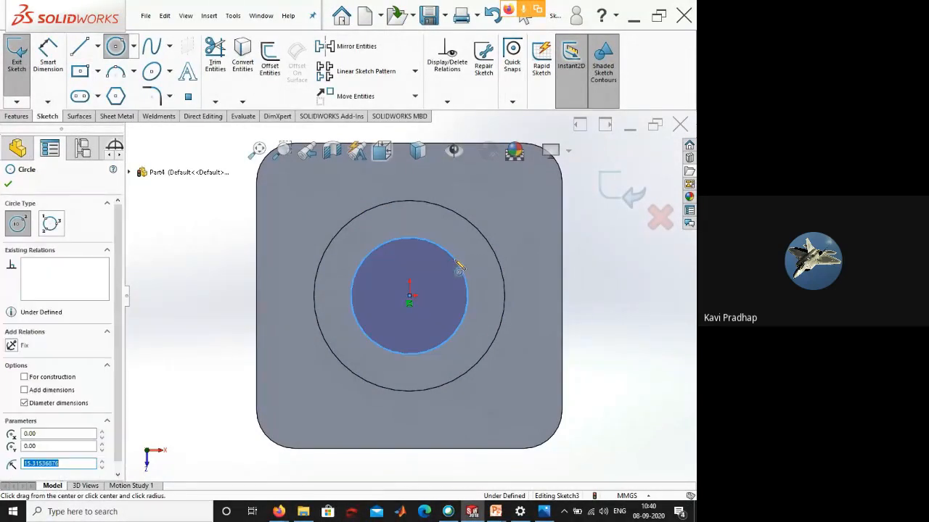
right_click_drag(484, 372, 482, 319)
left_click(463, 271)
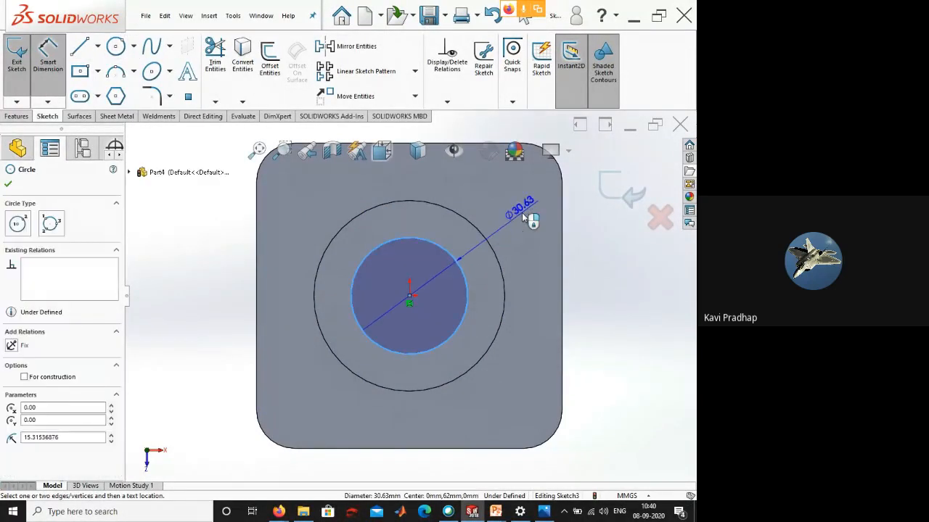
left_click(521, 213)
type("26")
key("Return")
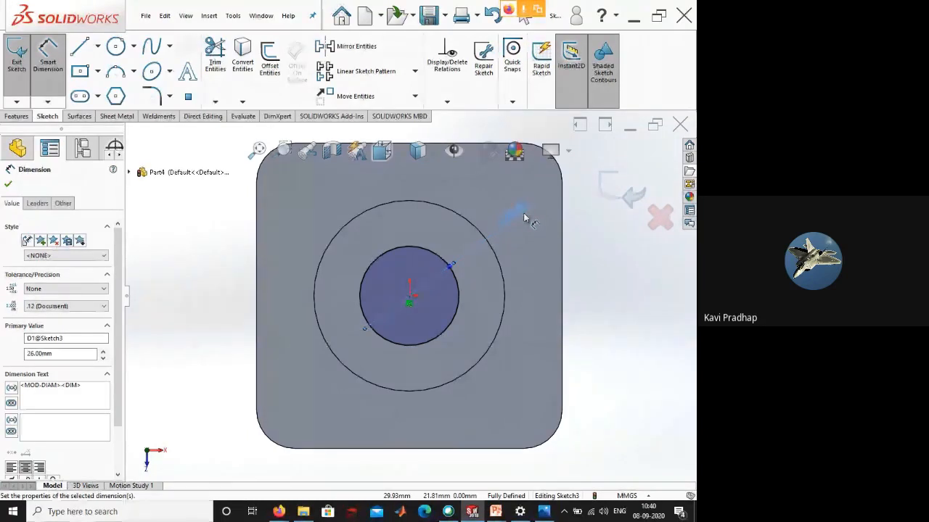
- Exit the sketch and start an Extruded Cut from the 26 mm circle on the cylinder's top face
middle_click_drag(542, 315, 542, 237)
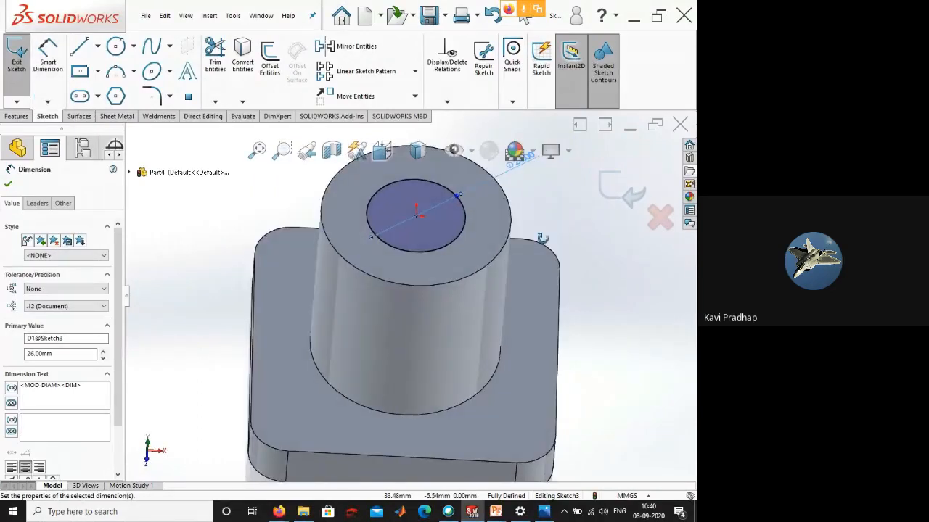
left_click(19, 81)
mouse_move(214, 356)
middle_mouse_down()
mouse_move(198, 292)
mouse_move(198, 302)
middle_mouse_up()
left_click(198, 302)
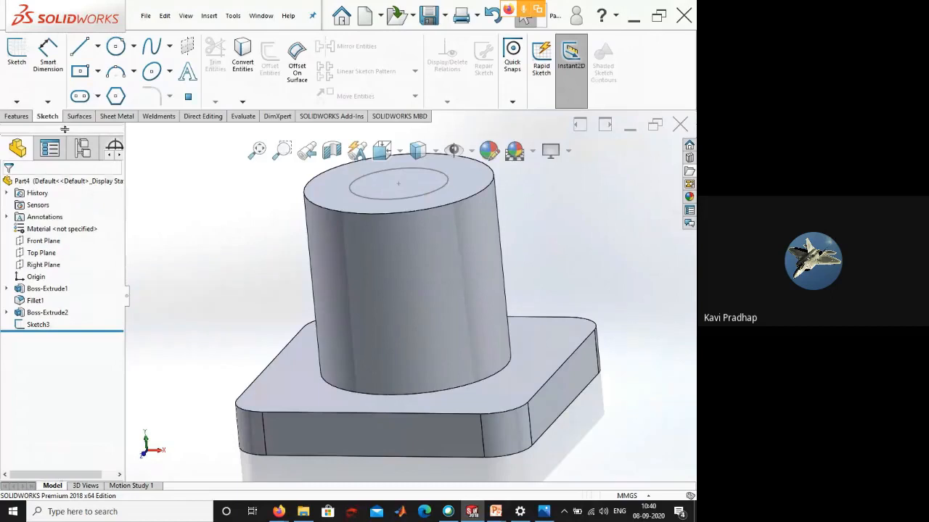
left_click(22, 117)
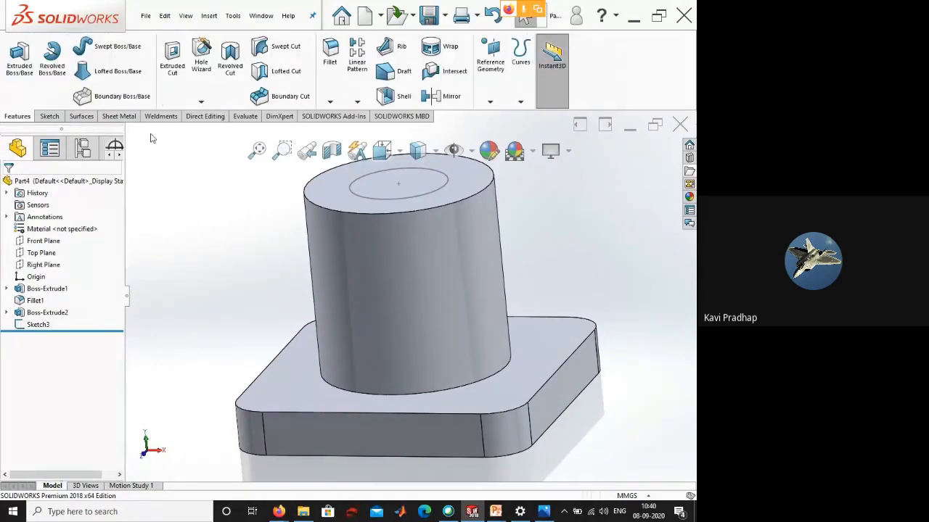
left_click(349, 191)
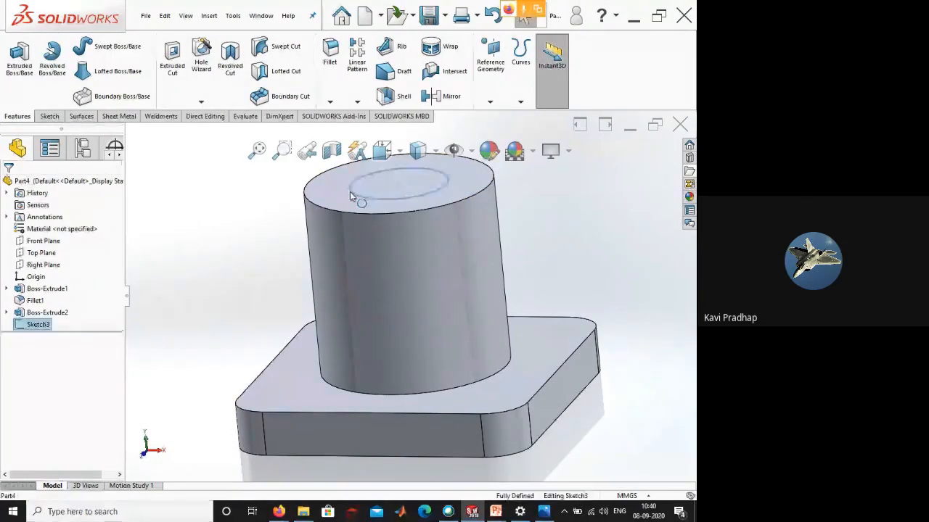
left_click(173, 65)
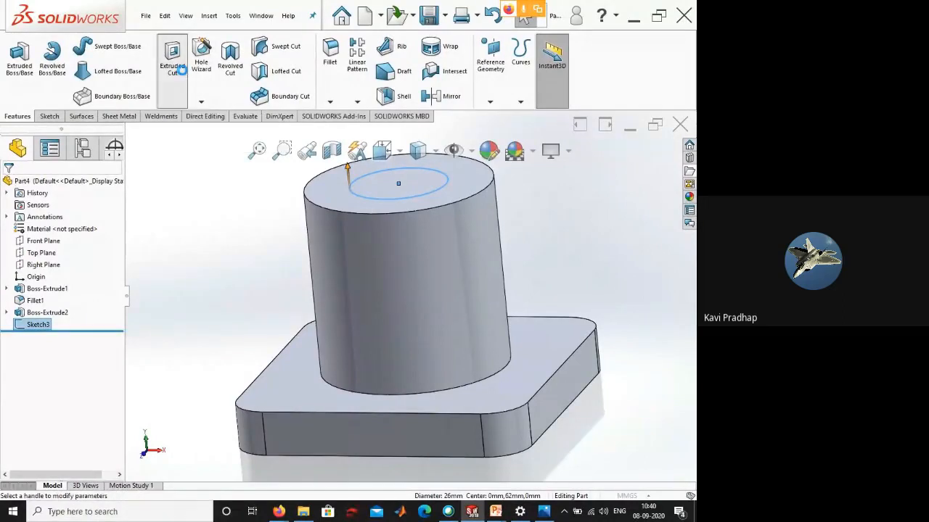
left_click(197, 238)
scroll(230, 298, "up", 2)
middle_click_drag(231, 301, 205, 217)
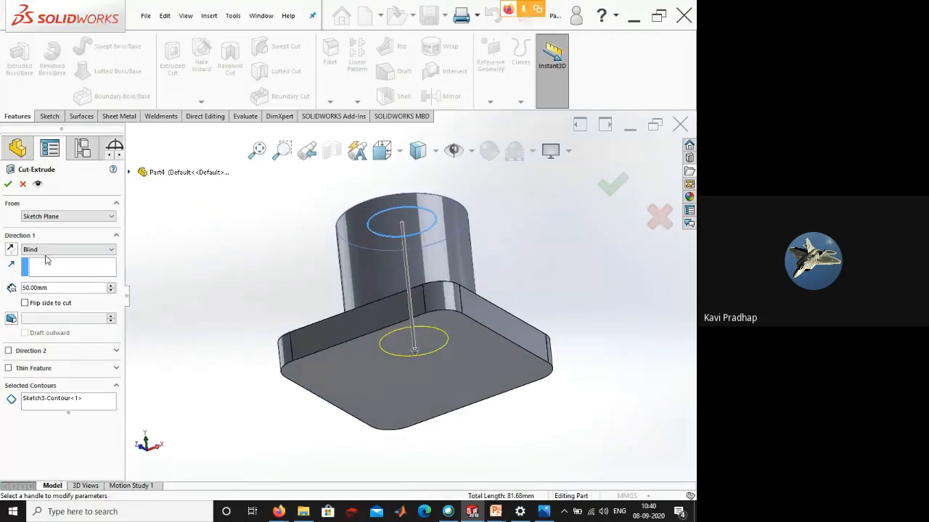
- Set the end condition of the bore cut to Through All
left_click(46, 250)
left_click(46, 270)
middle_click_drag(197, 276, 267, 319)
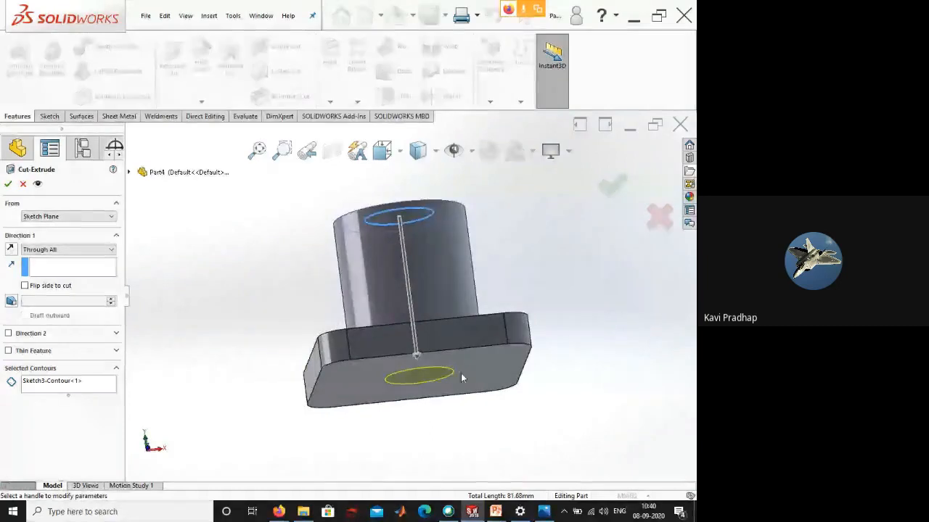
- Extend the bore cut past the base's underside to a blind depth of 83 mm and accept it
left_click_drag(415, 439, 416, 447)
middle_click_drag(421, 447, 415, 407)
left_click_drag(453, 338, 534, 383)
middle_click_drag(534, 383, 530, 450)
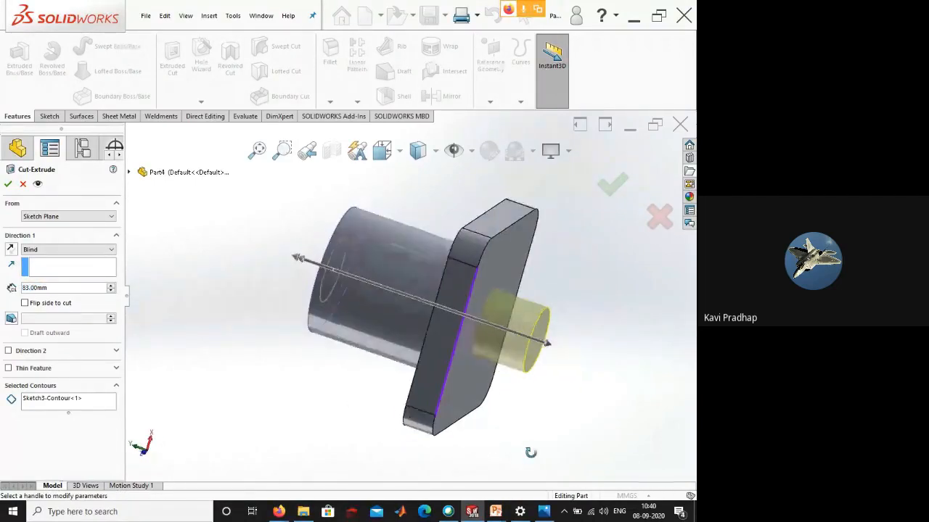
middle_click_drag(150, 377, 156, 429)
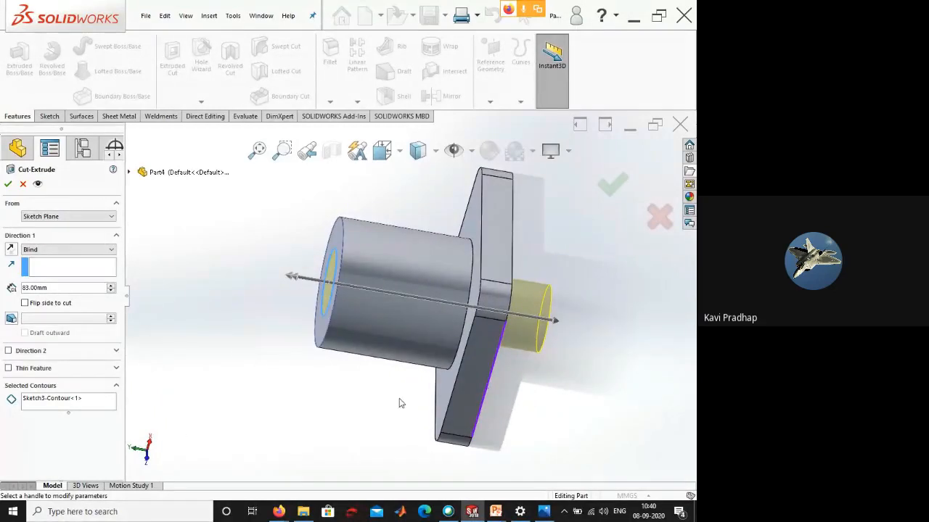
left_click(8, 184)
middle_click_drag(223, 382, 287, 300)
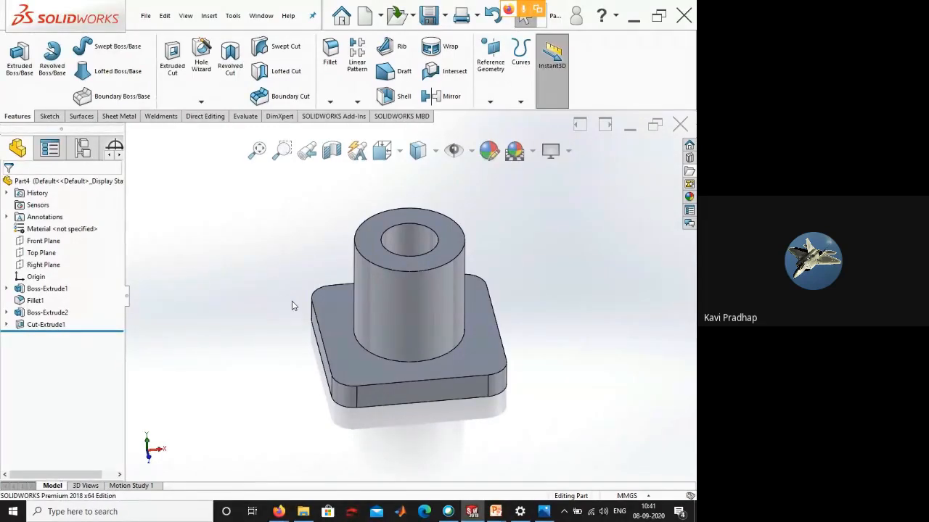
- Search Windows for "mag" and launch the Magnifier app
key("super")
type("mag")
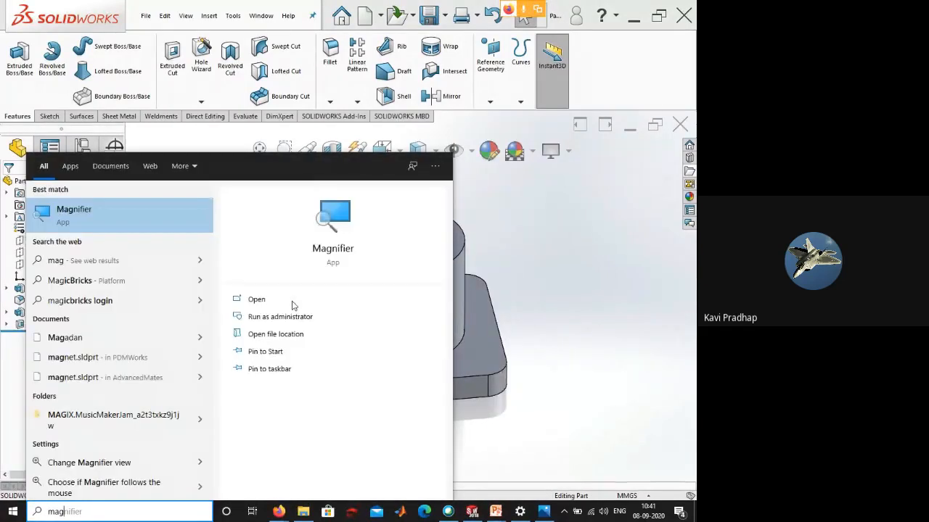
key("Return")
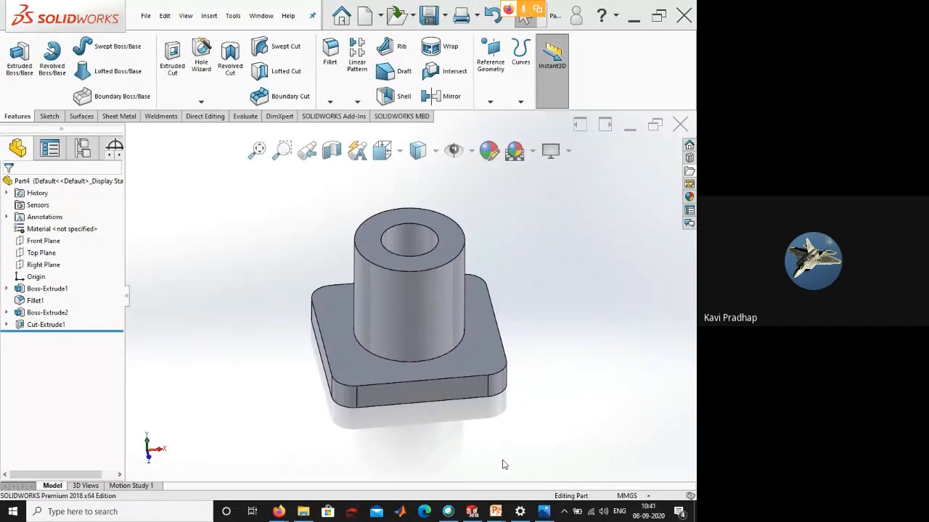
left_click(564, 511)
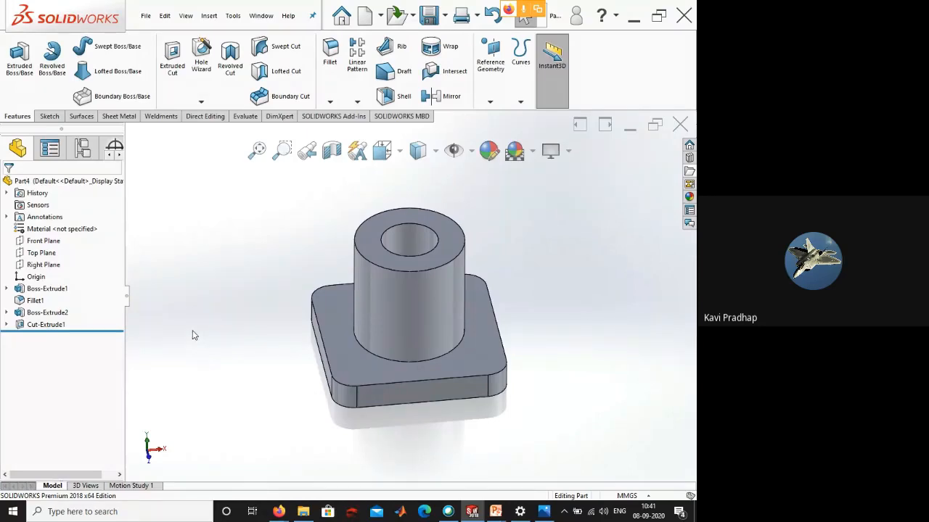
- Switch to the Model 1 drawing in Photos and examine the base's side notch in the isometric and plan views
middle_click_drag(193, 335, 411, 409)
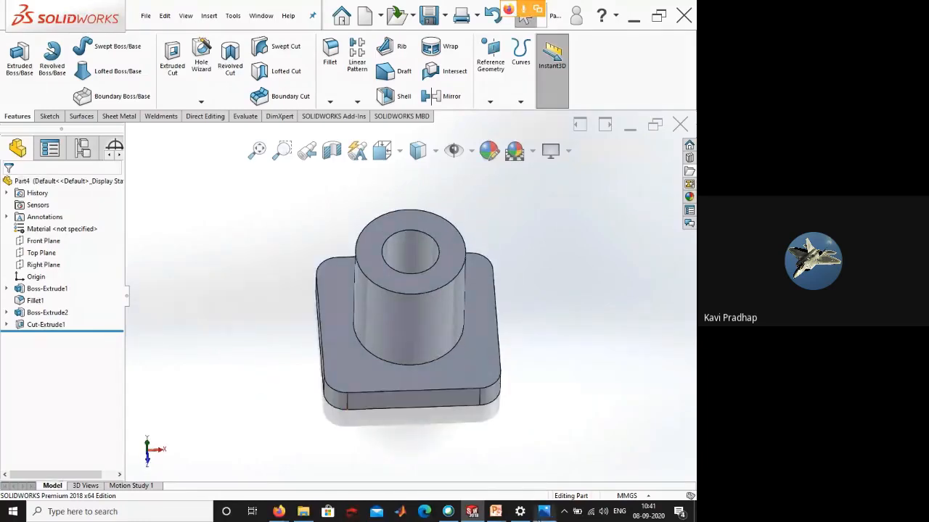
left_click(543, 512)
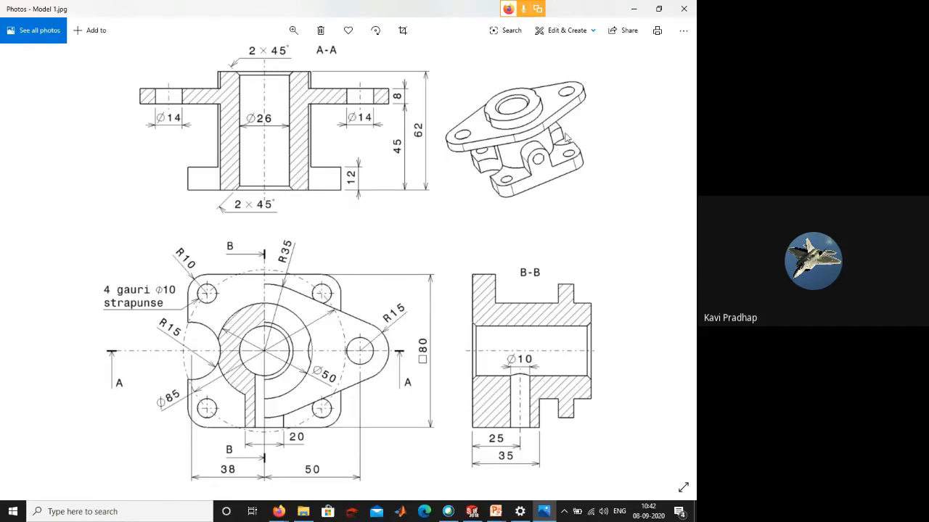
scroll(451, 263, "up", 2)
scroll(451, 263, "up", 3)
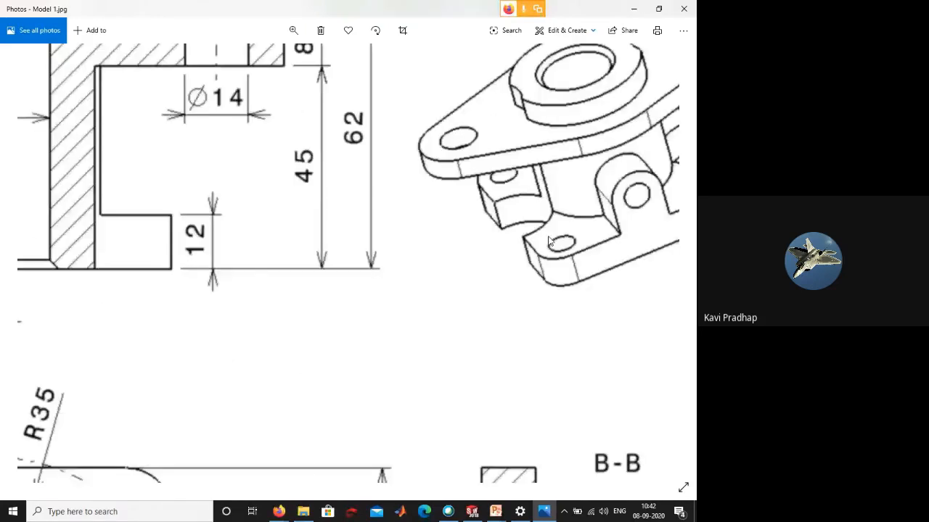
scroll(501, 308, "up", 1)
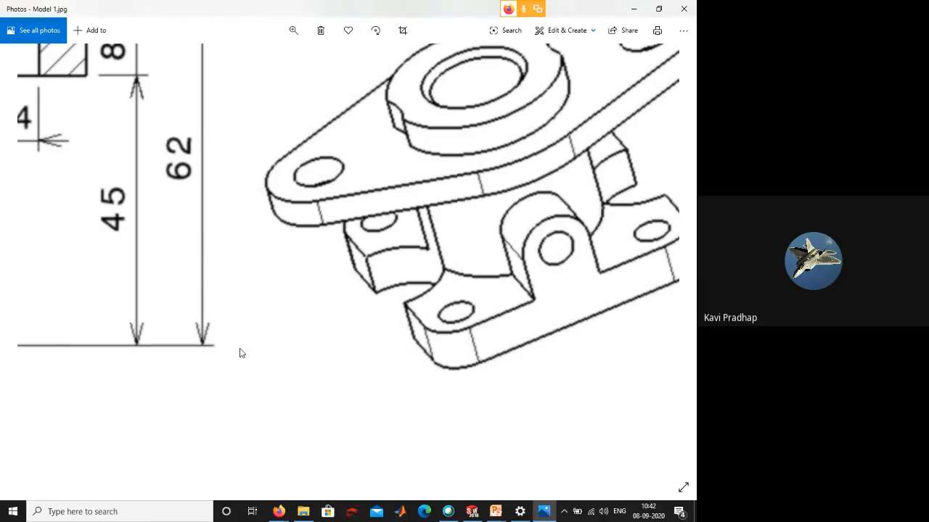
scroll(244, 353, "down", 3)
scroll(184, 310, "up", 4)
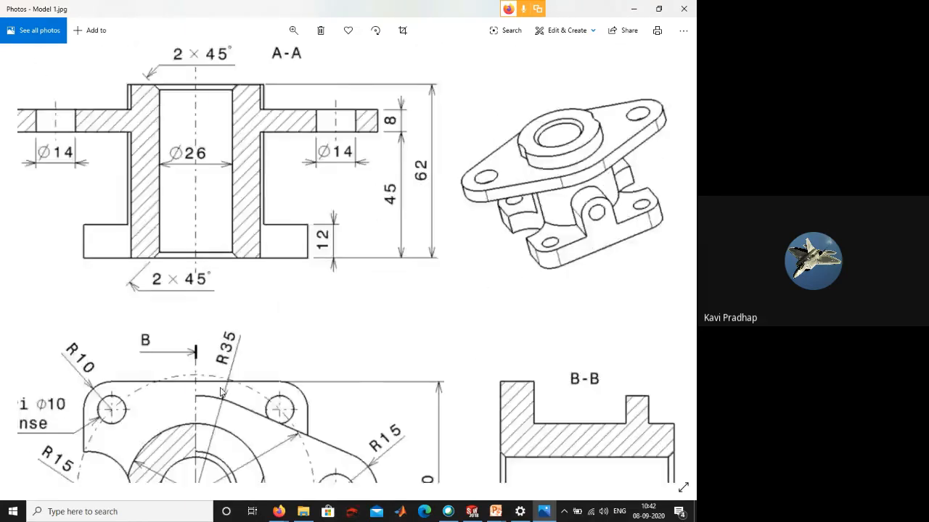
scroll(184, 310, "up", 3)
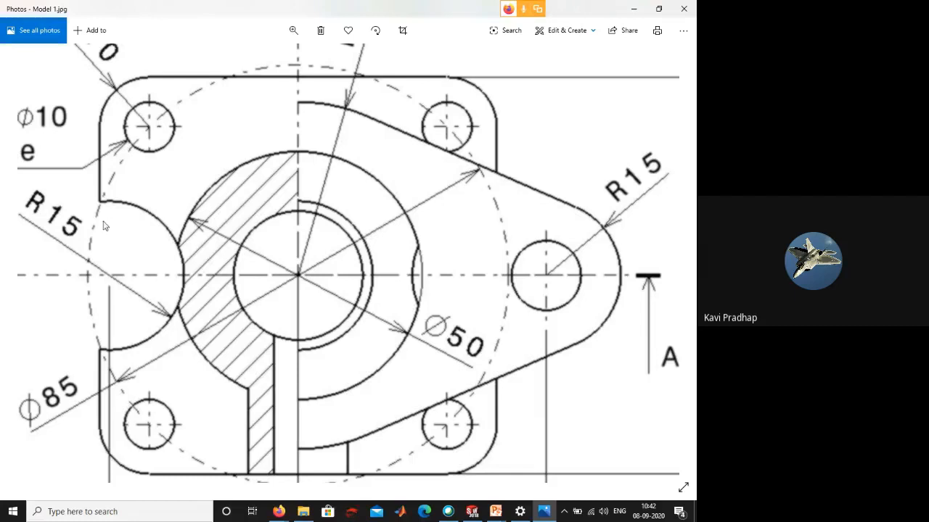
- Return to SOLIDWORKS and sketch a circle about 26 mm in diameter on the base's top face, centred on its left edge's midpoint
left_click(640, 11)
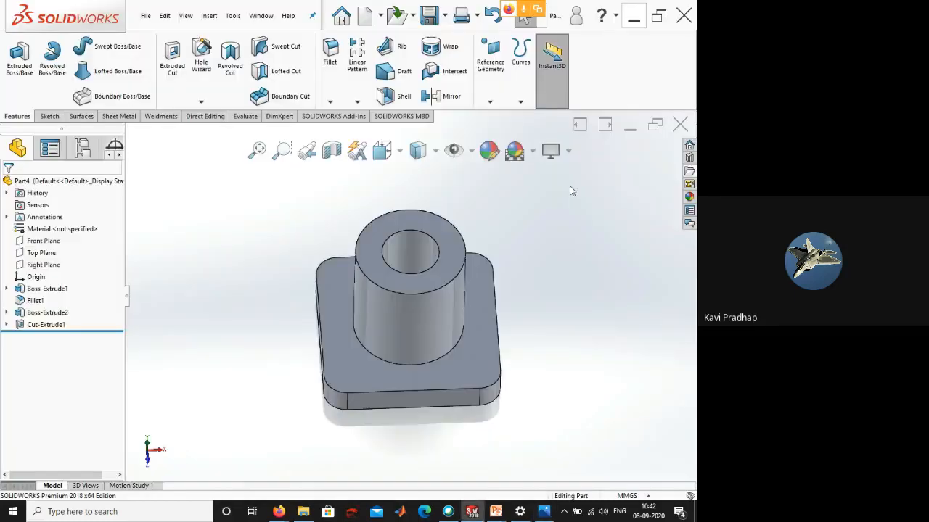
left_click(326, 315)
left_click(370, 287)
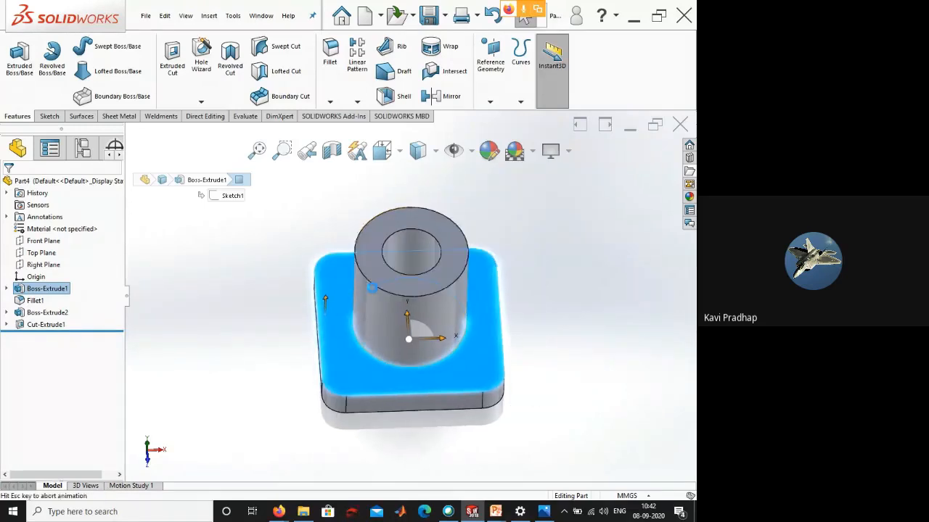
left_click(116, 46)
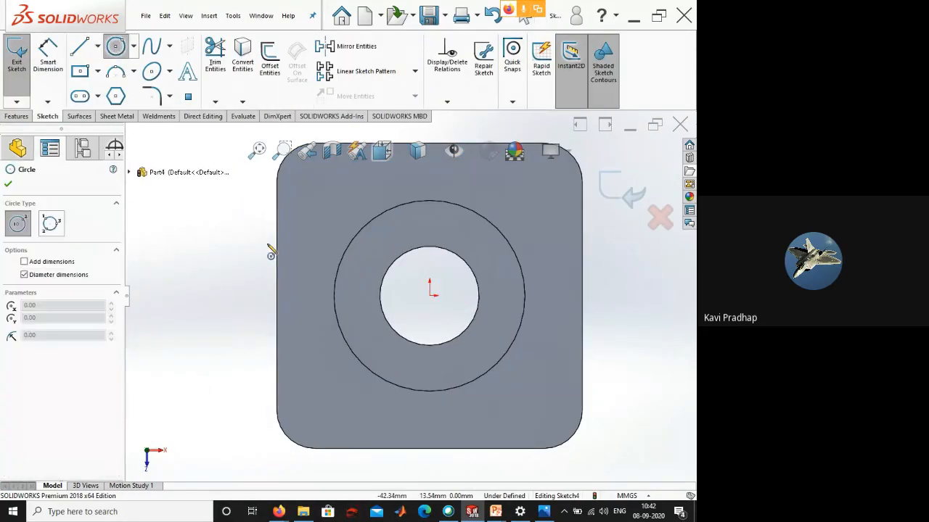
left_click(277, 296)
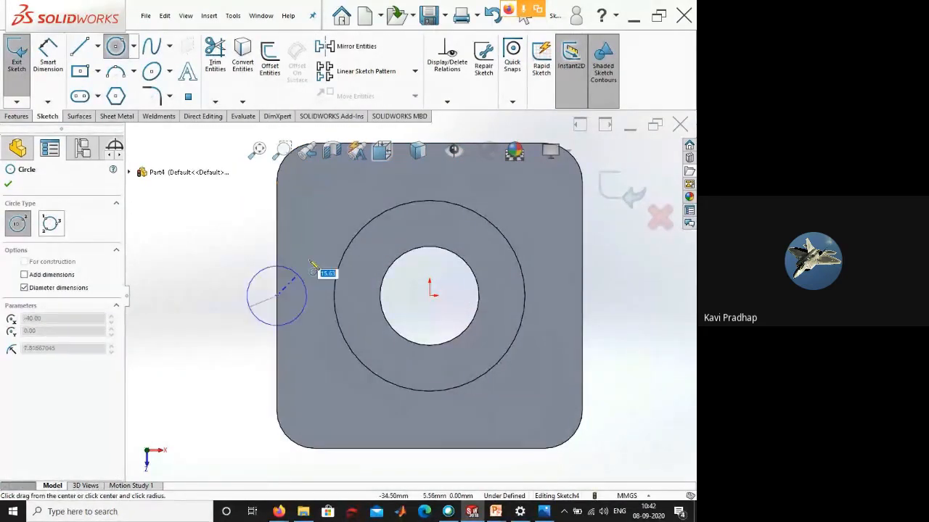
left_click(308, 258)
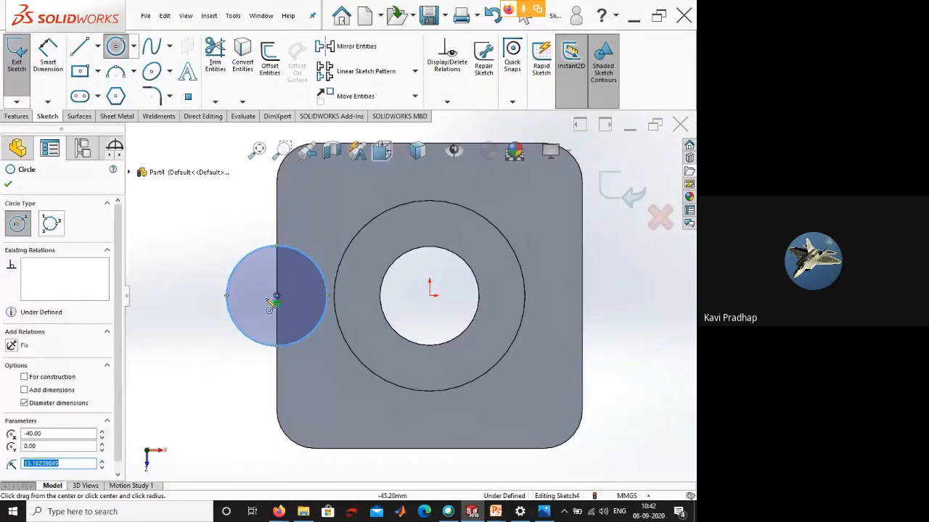
- Dimension the diameter of the circle on the base's left edge as 30 mm and leave the dimension tool
right_click_drag(196, 412, 200, 363)
left_click(304, 258)
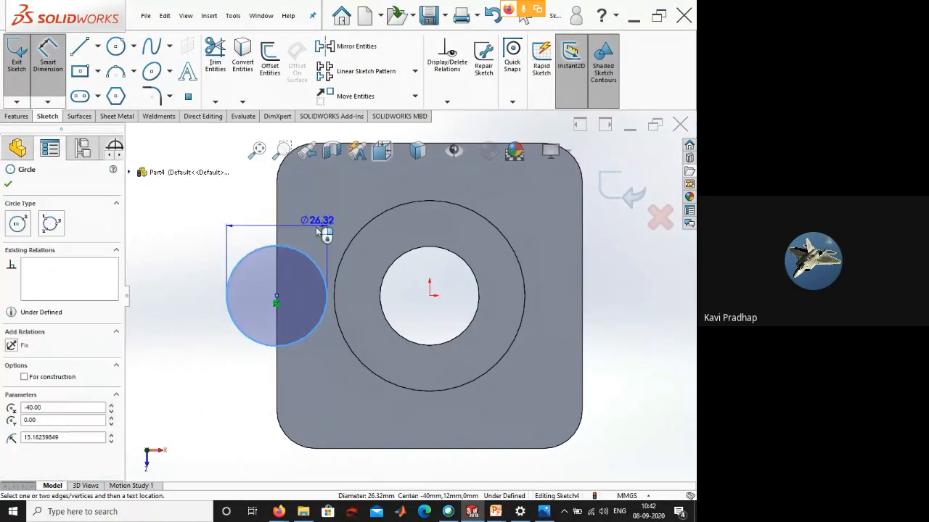
left_click(331, 208)
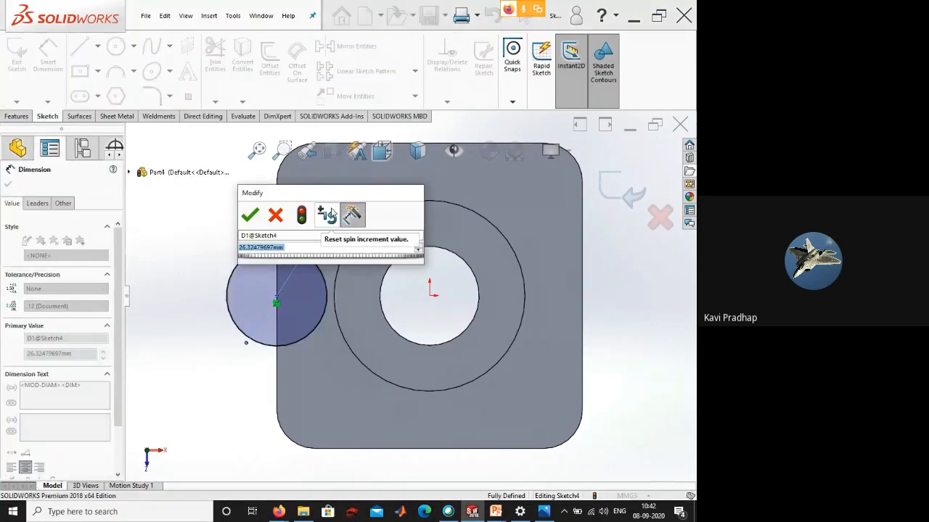
type("30")
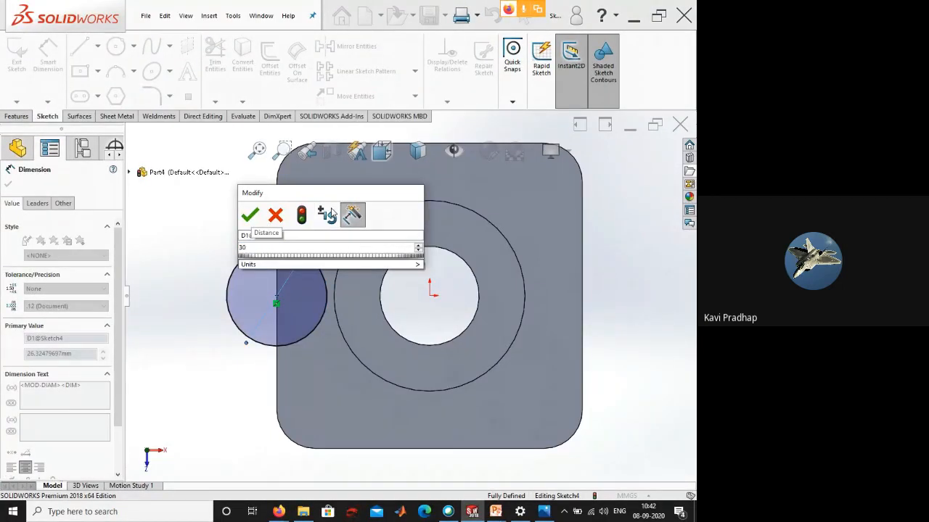
key("Return")
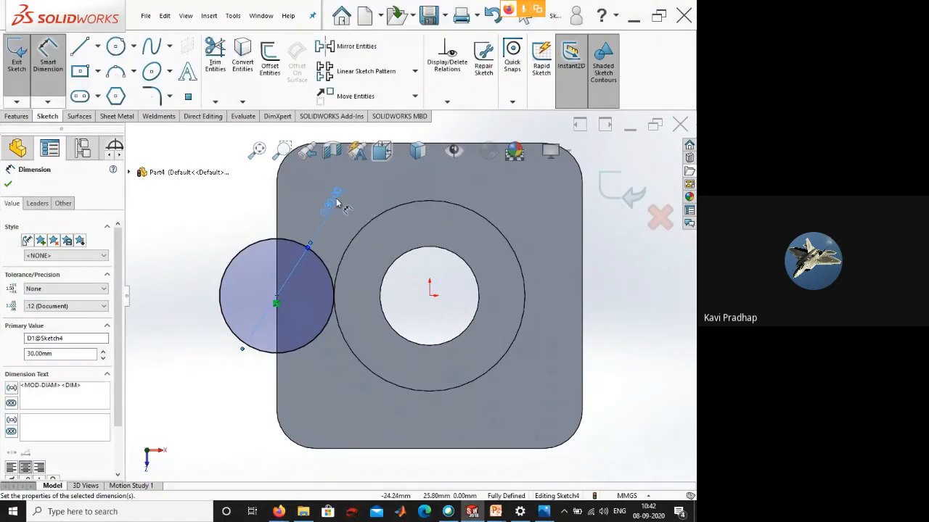
left_click(182, 237)
right_click(180, 233)
left_click(190, 266)
- Cut the 30 mm circle through the base with an Extruded Cut at a blind depth of 83 mm
middle_click_drag(172, 318, 171, 260)
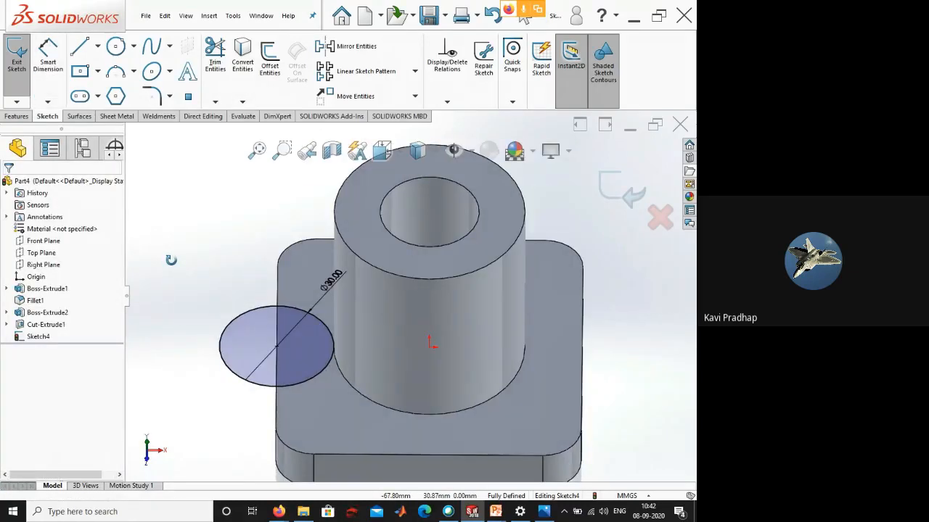
left_click(18, 119)
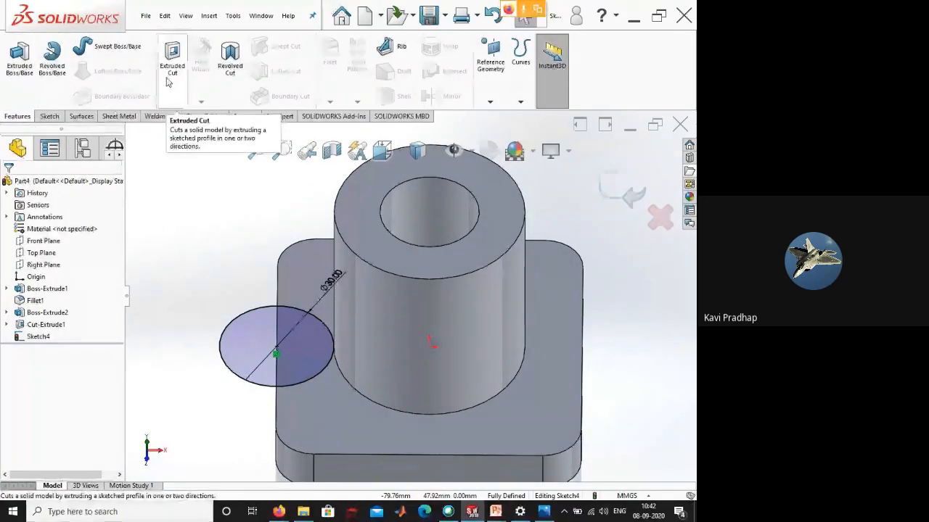
left_click(168, 82)
middle_click_drag(211, 363, 216, 266)
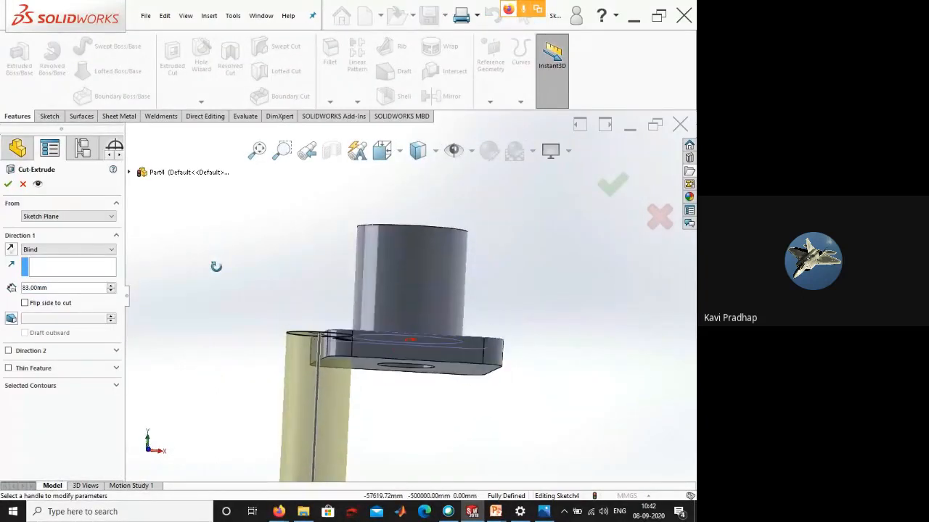
left_click(8, 184)
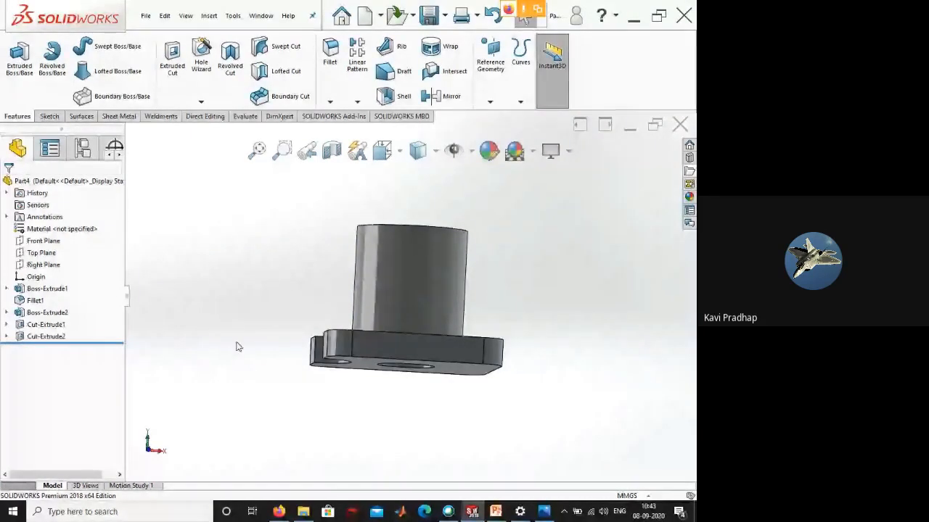
- Inspect the notched base from an isometric viewpoint and check it against the Model 1 drawing in Photos before returning to the part
key("ctrl+7")
middle_click_drag(281, 318, 264, 386)
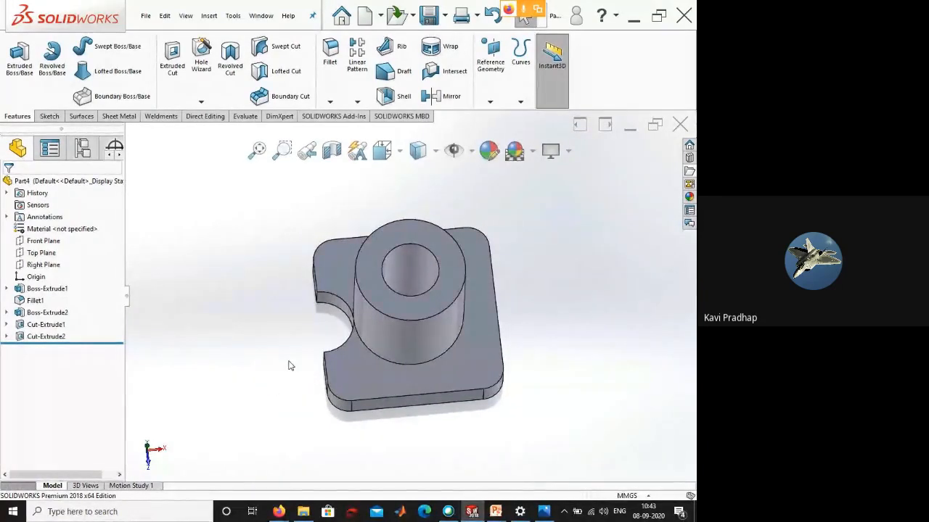
left_click(543, 514)
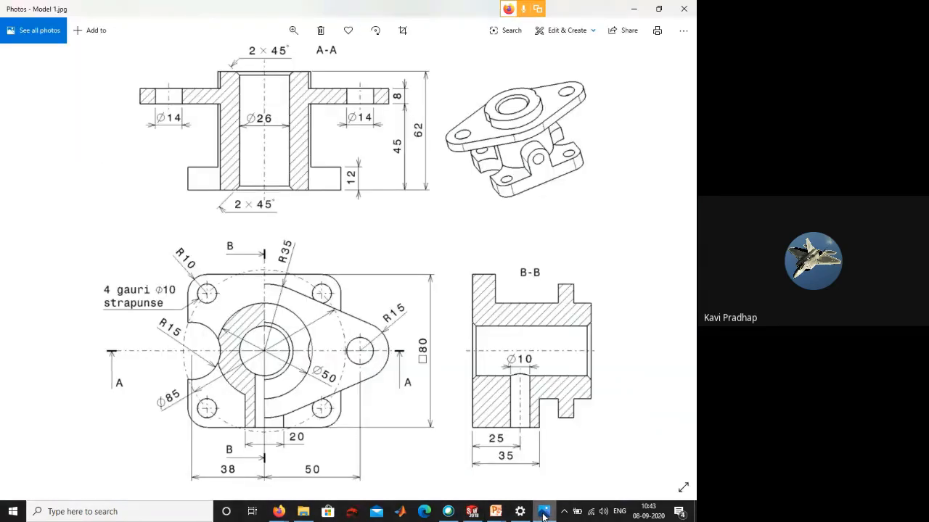
left_click(543, 513)
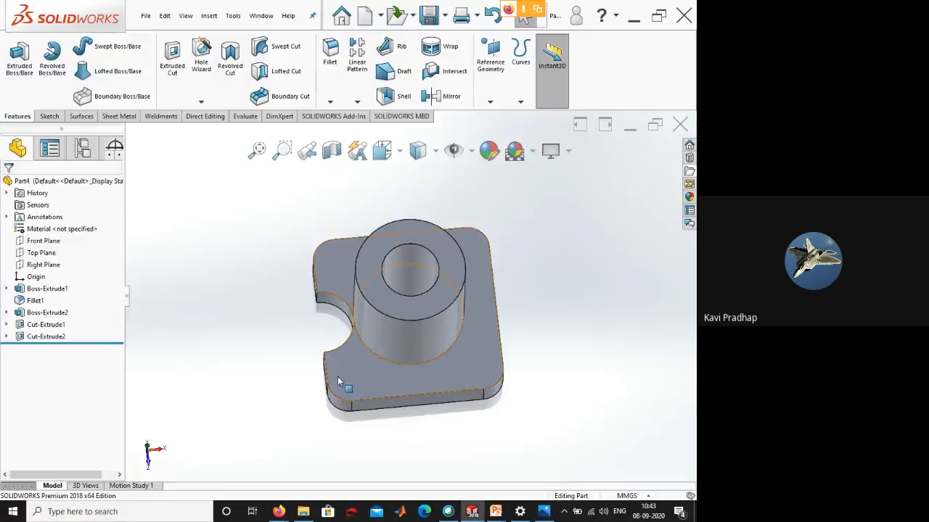
- Mirror the semicircular side notch cut about the Right Plane onto the opposite side of the base
middle_click_drag(288, 338, 284, 356)
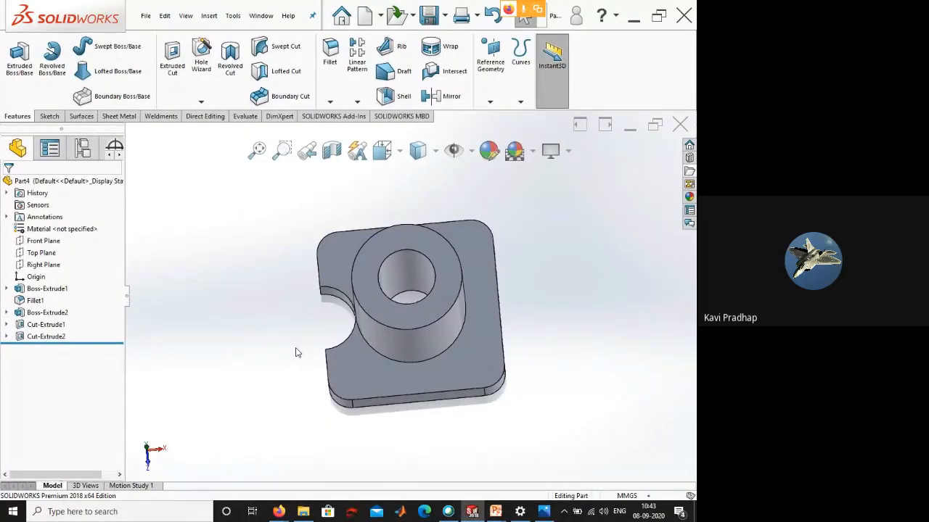
left_click(440, 99)
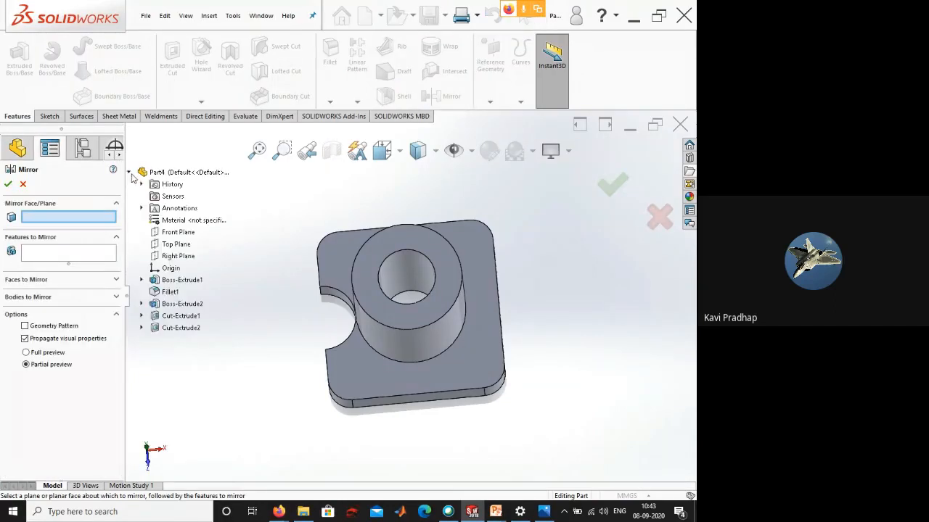
left_click(178, 256)
mouse_move(240, 312)
middle_mouse_down()
mouse_move(305, 328)
mouse_move(237, 337)
middle_mouse_up()
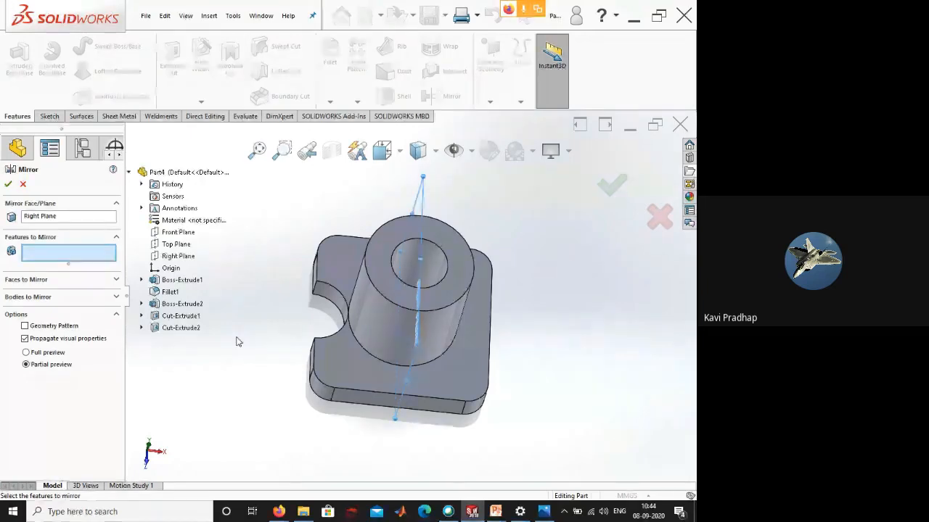
middle_click_drag(236, 343, 253, 379)
left_click(317, 306)
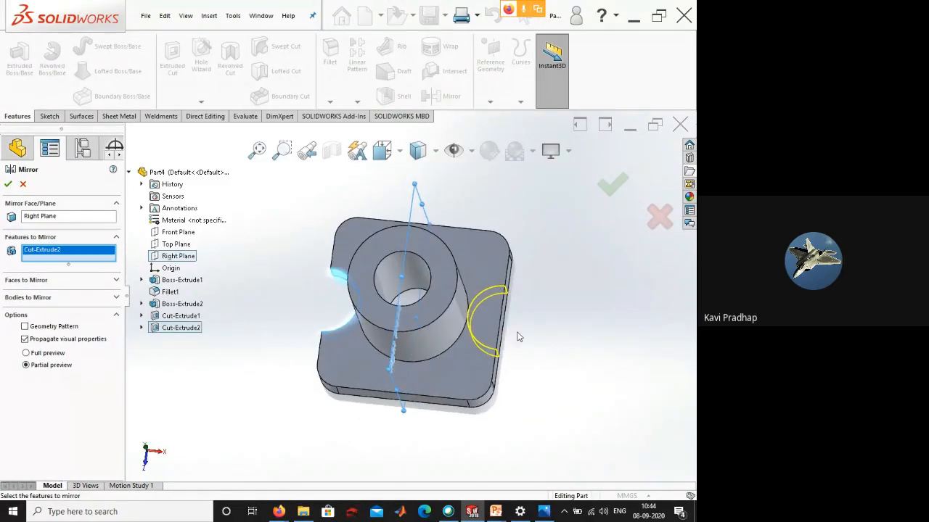
scroll(449, 321, "down", 5)
scroll(449, 321, "down", 3)
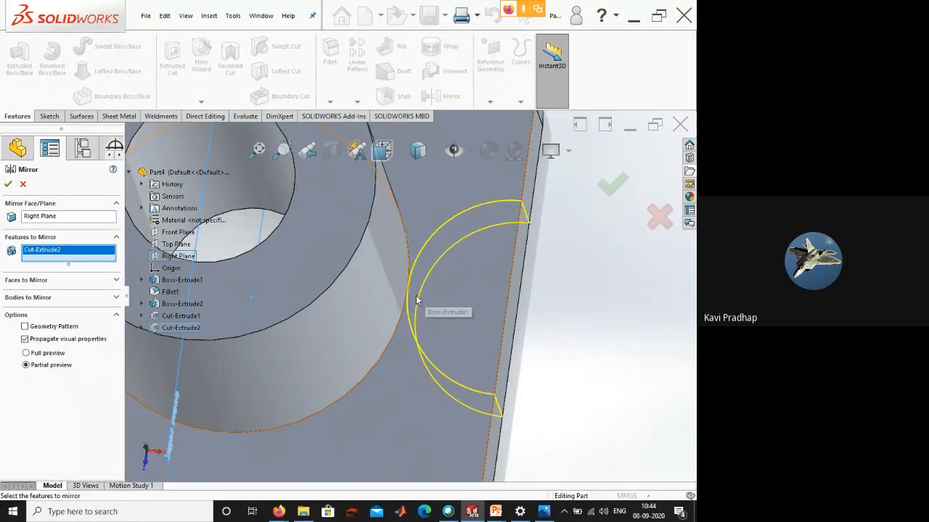
left_click(8, 184)
key("f")
mouse_move(596, 405)
middle_mouse_down()
mouse_move(625, 411)
mouse_move(613, 401)
middle_mouse_up()
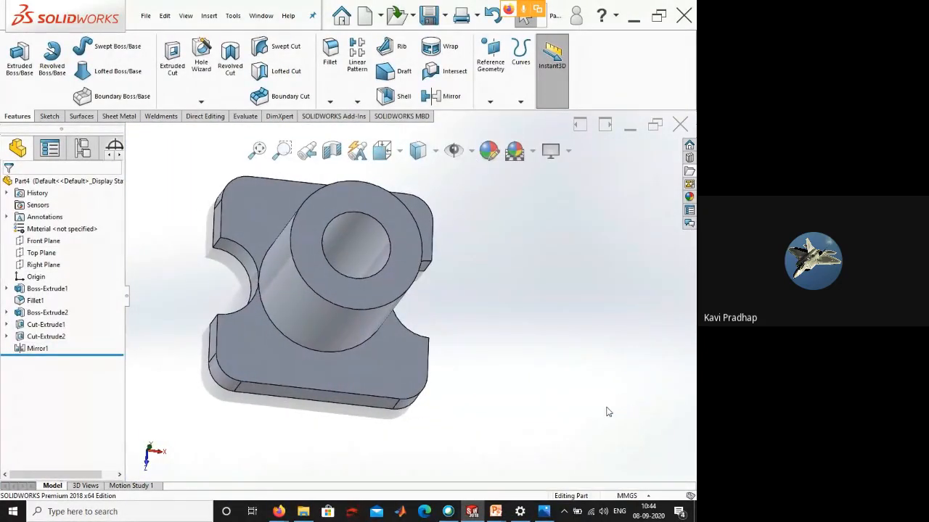
- Edit the side notch's sketch and draw a horizontal centerline from the origin through the circle's centre, ending beyond the circle
left_click(7, 336)
left_click(48, 348)
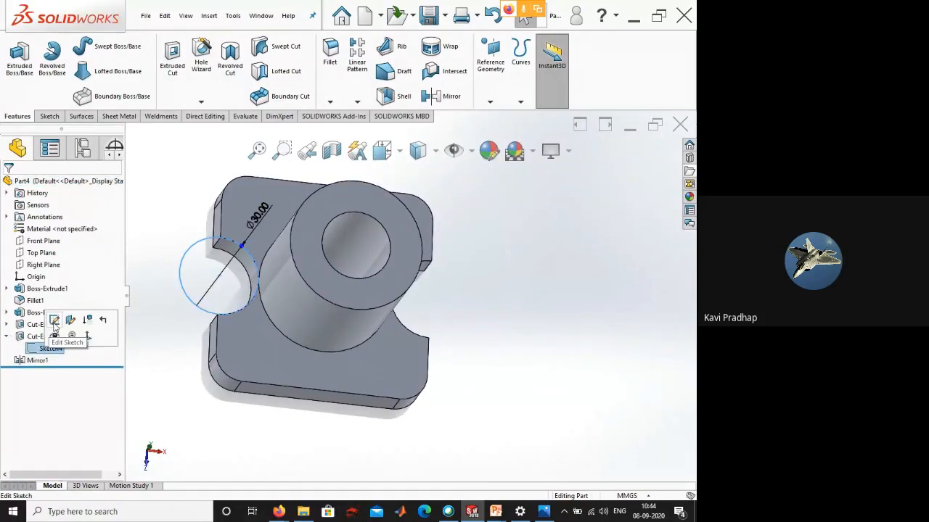
left_click(54, 322)
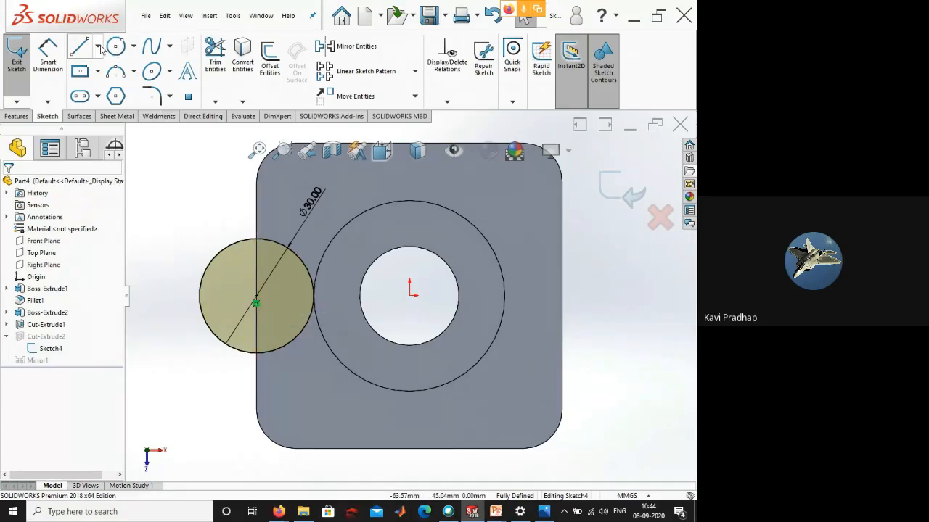
left_click(409, 296)
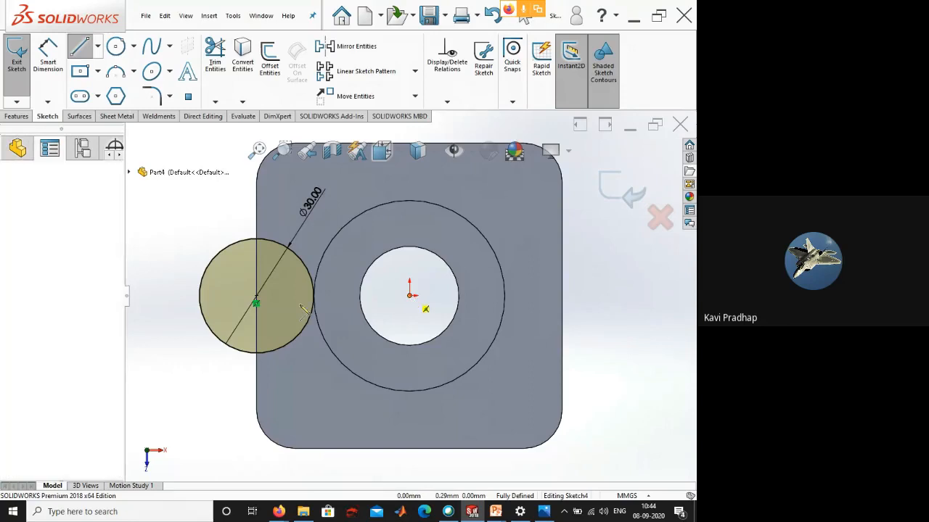
left_click(149, 296)
right_click(149, 296)
left_click(173, 305)
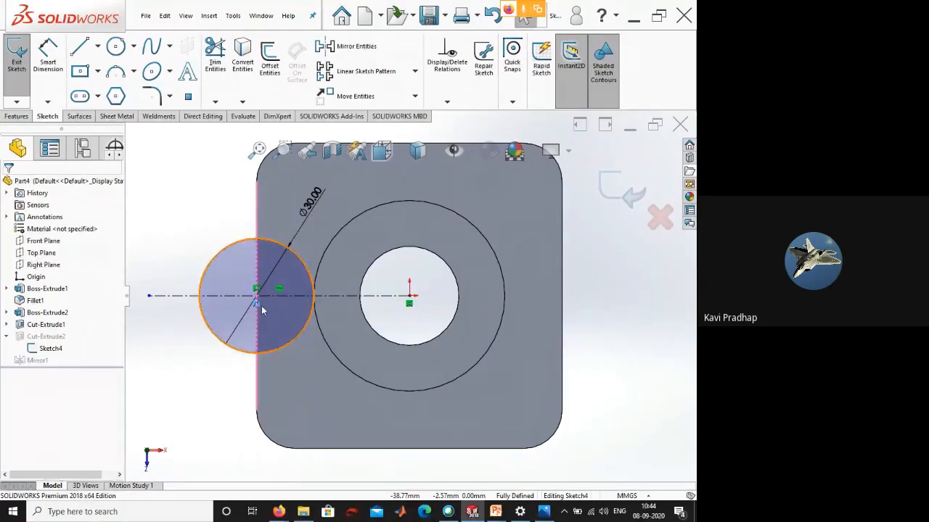
- Shift the notch circle slightly outward along the centerline and look up its centre distance in the Model 1 drawing in Photos
mouse_move(261, 307)
left_mouse_down()
mouse_move(258, 317)
mouse_move(222, 301)
mouse_move(168, 297)
mouse_move(272, 305)
mouse_move(248, 306)
left_mouse_up()
left_click(201, 391)
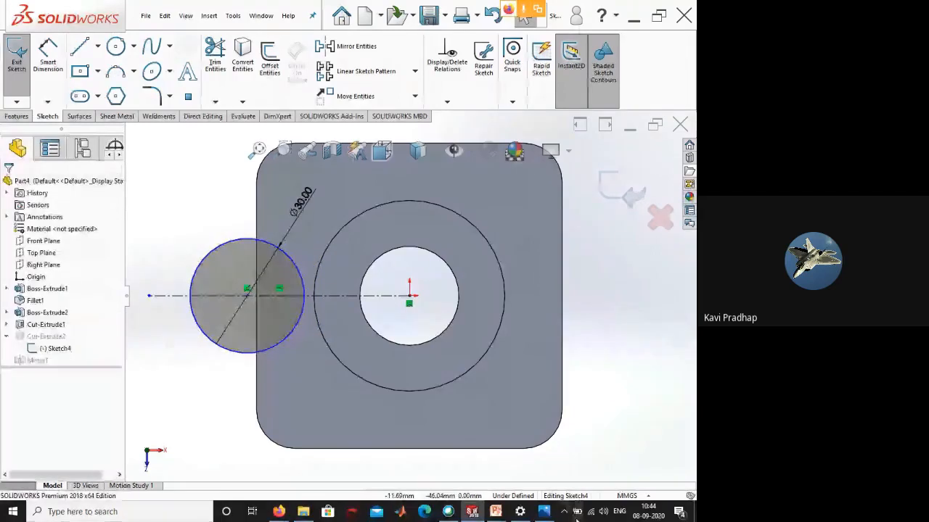
left_click(545, 512)
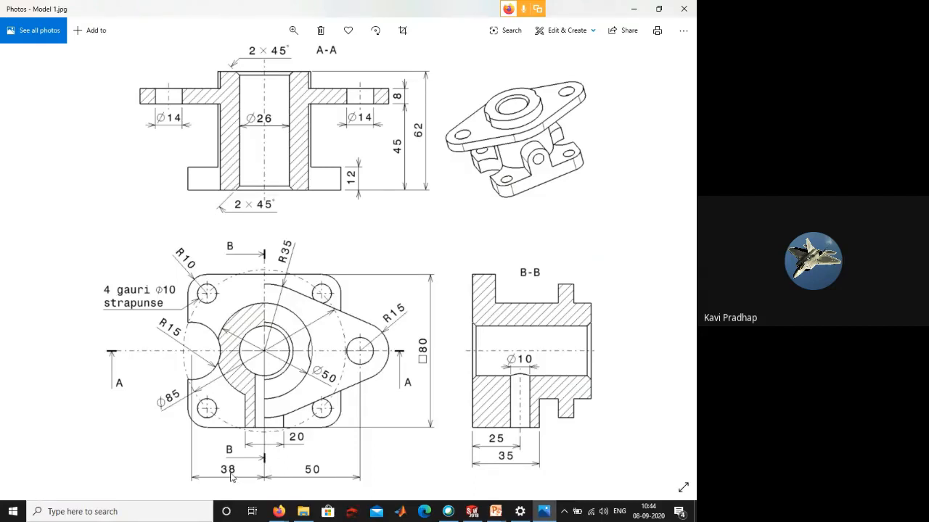
left_click(643, 10)
- Dimension the distance between the origin and the notch circle's centre as 38 mm
right_click_drag(207, 418, 208, 366)
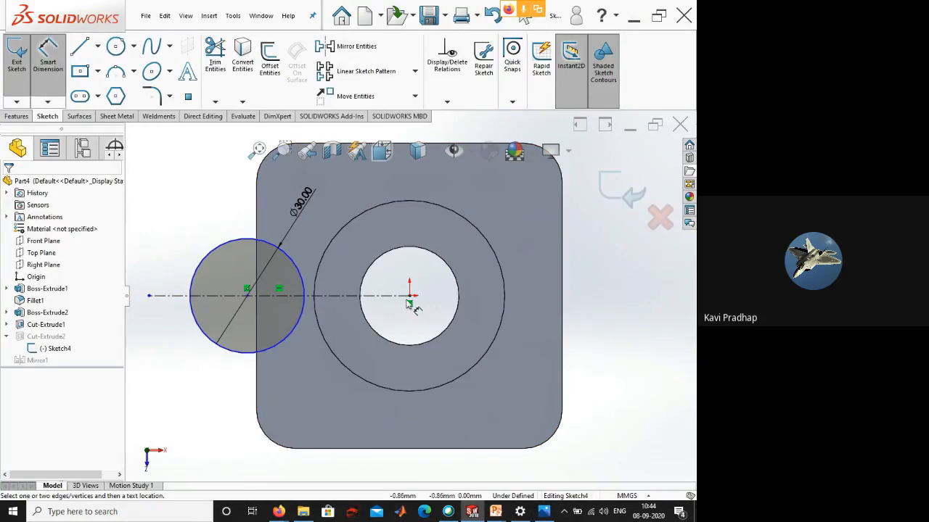
left_click(409, 295)
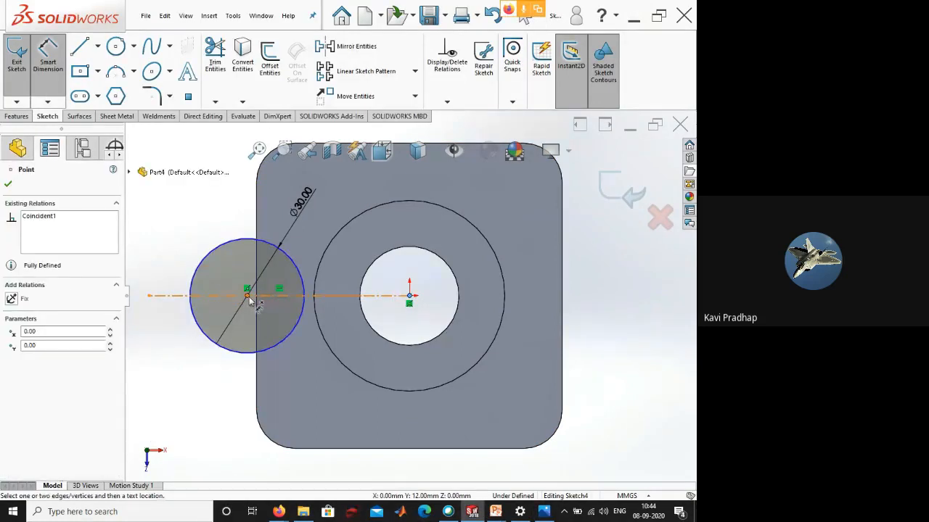
left_click(247, 297)
left_click(293, 390)
type("38")
key("Return")
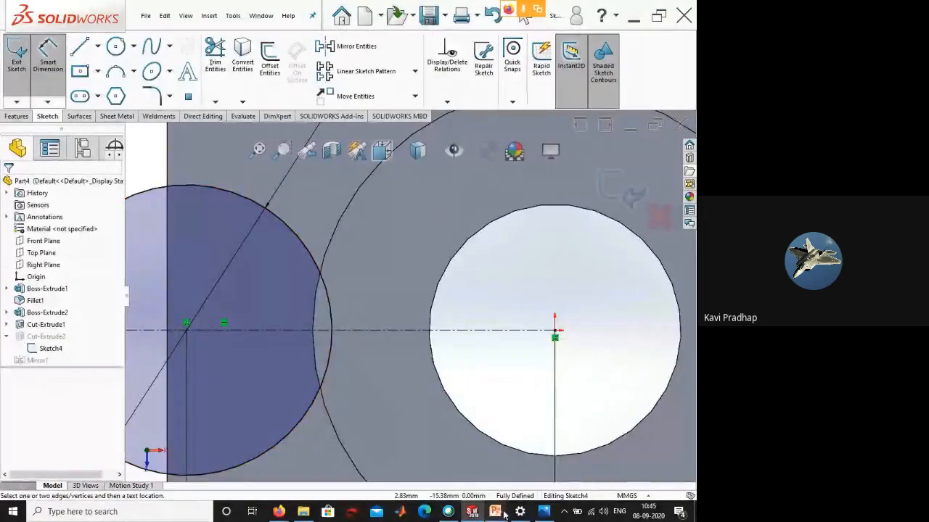
- Examine how the side notch meets the central cylinder in the Model 1 drawing in Photos, and return to SOLIDWORKS
left_click(543, 511)
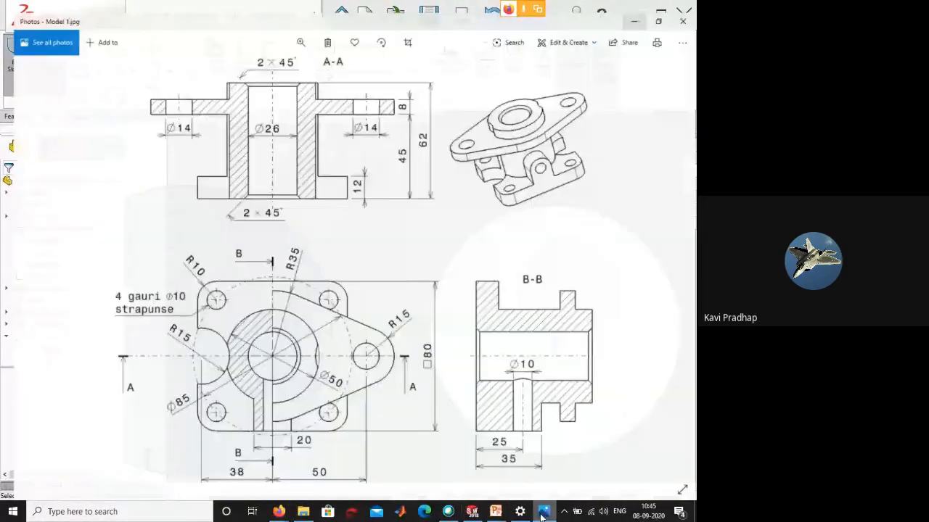
scroll(516, 114, "up", 5)
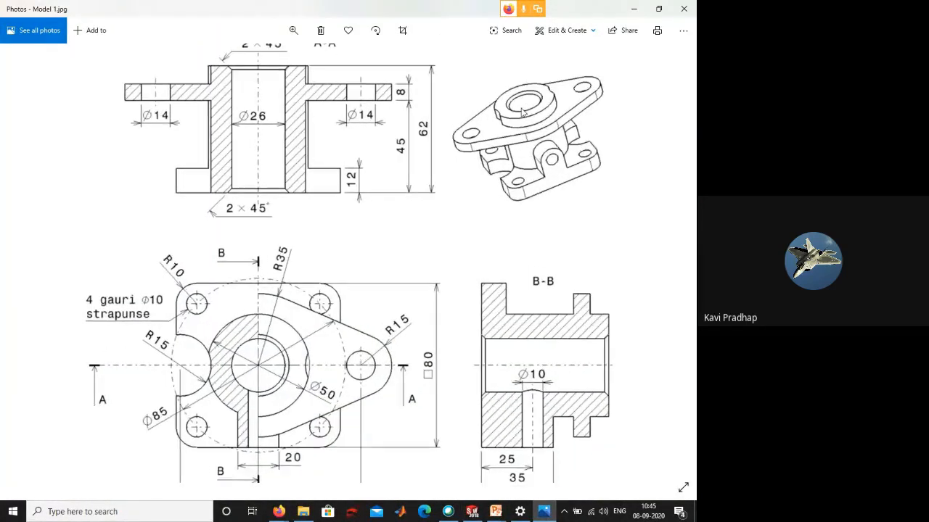
scroll(471, 182, "up", 4)
scroll(418, 224, "down", 2)
scroll(573, 327, "down", 2)
scroll(573, 326, "down", 4)
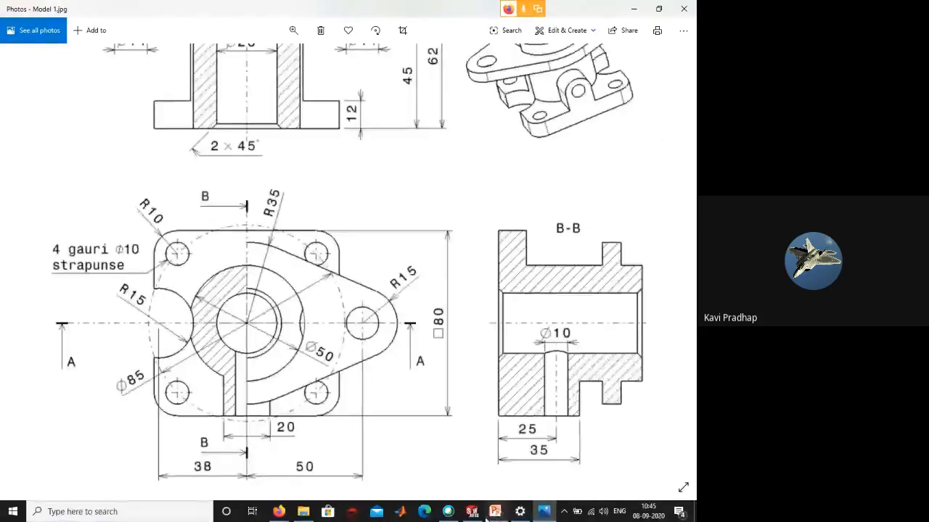
left_click(472, 512)
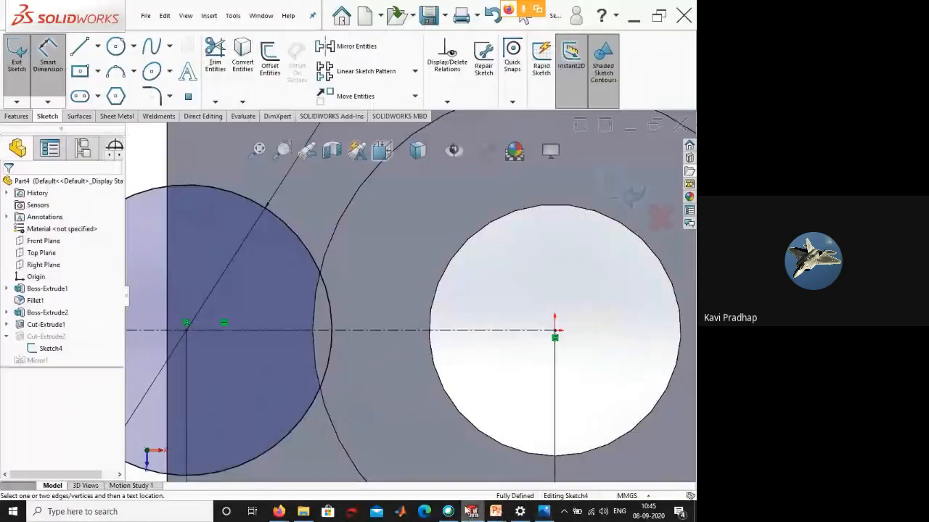
- Exit the notch sketch and change the side notch cut's end condition to Through All - Both
left_click(604, 190)
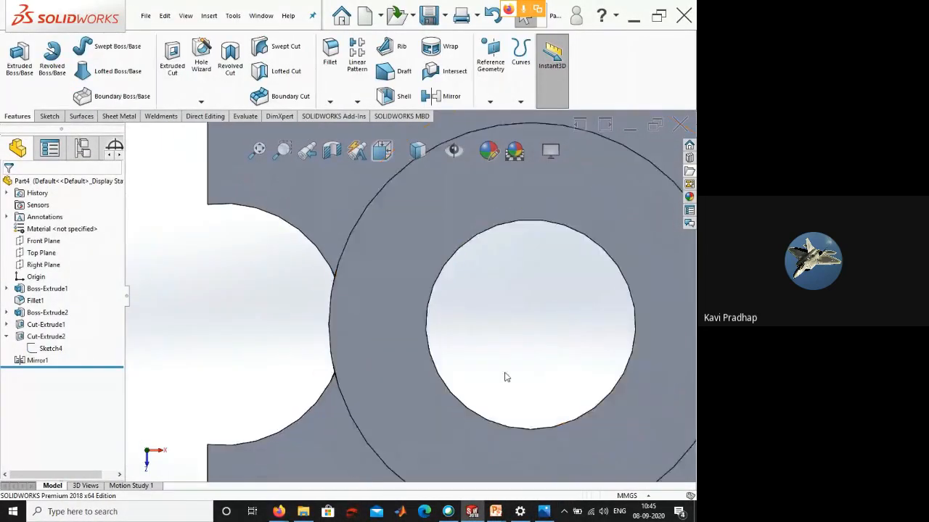
scroll(503, 375, "down", 3)
mouse_move(505, 375)
middle_mouse_down()
mouse_move(533, 364)
mouse_move(501, 348)
middle_mouse_up()
left_click(51, 337)
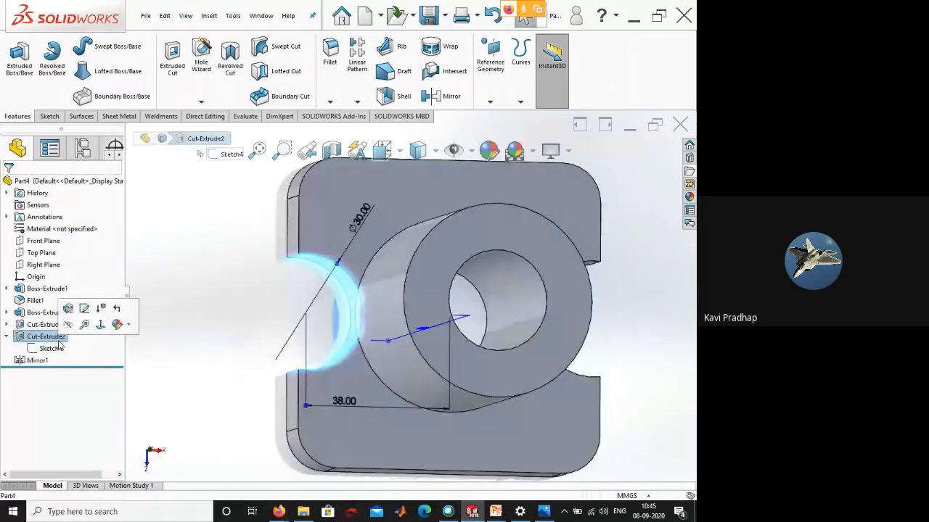
left_click(68, 308)
left_click(67, 250)
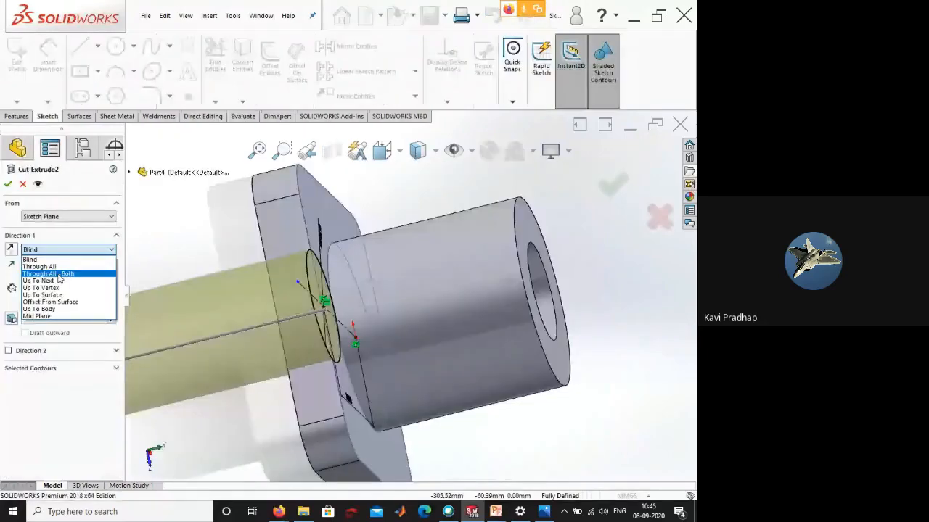
left_click(59, 275)
left_click(8, 184)
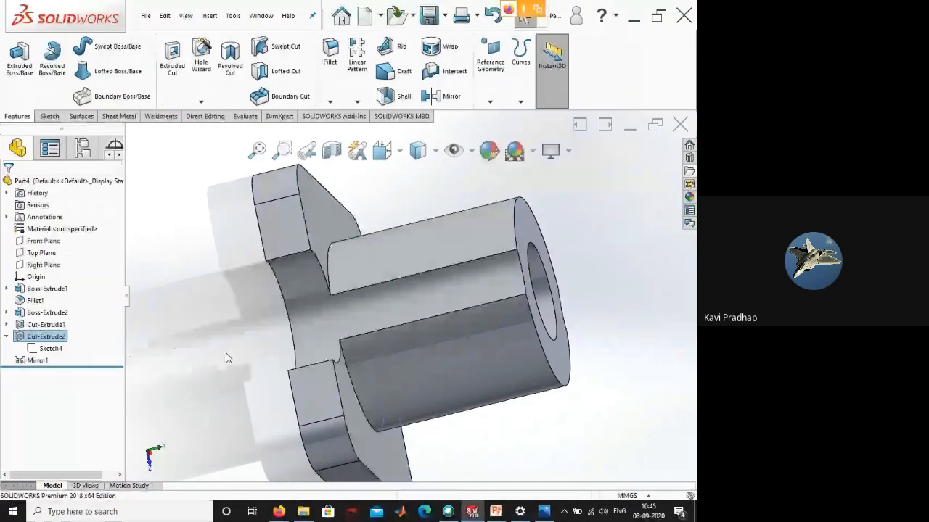
mouse_move(228, 358)
middle_mouse_down()
mouse_move(193, 326)
mouse_move(224, 369)
mouse_move(184, 367)
mouse_move(183, 349)
mouse_move(231, 357)
mouse_move(280, 324)
mouse_move(249, 342)
mouse_move(220, 401)
middle_mouse_up()
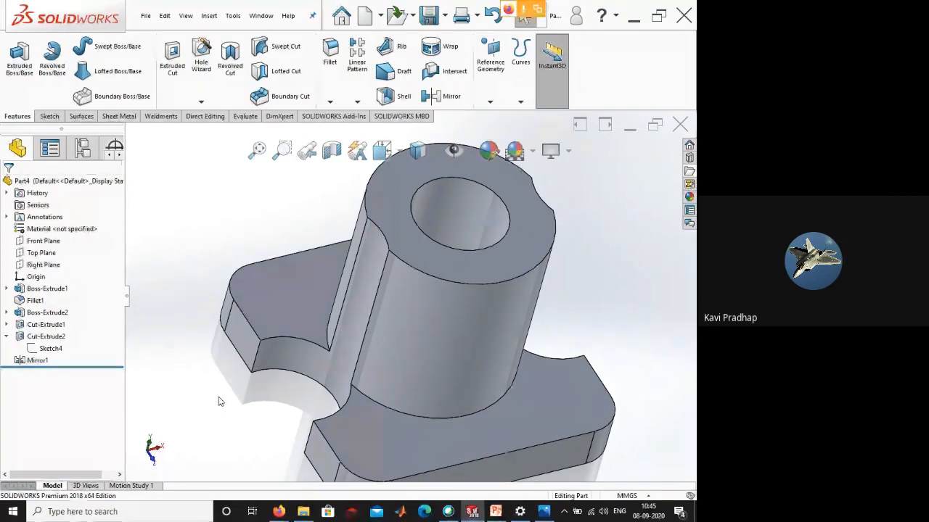
- Undo the last change to the side cuts
key("ctrl+z")
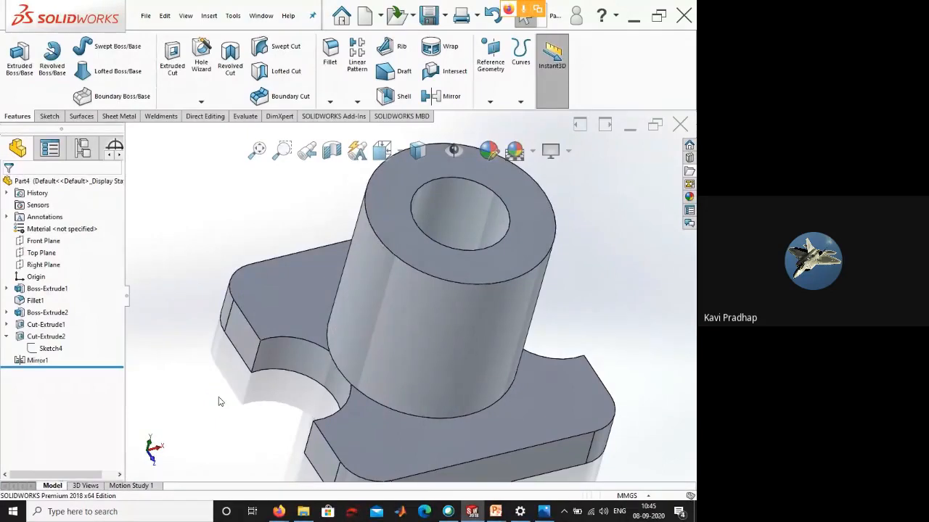
key("ctrl+z")
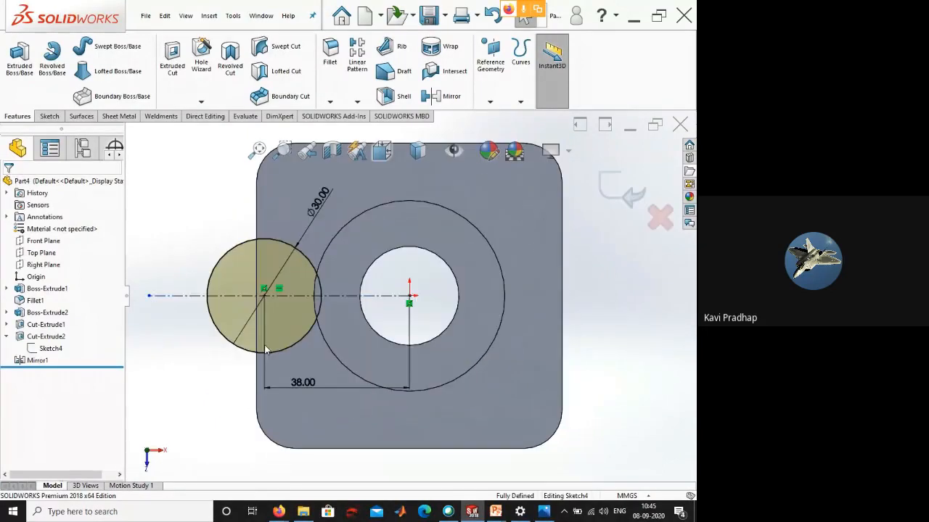
- Reopen the side cut's circle sketch to review its diameter and centre-distance dimensions, leaving it unchanged
left_click(409, 369)
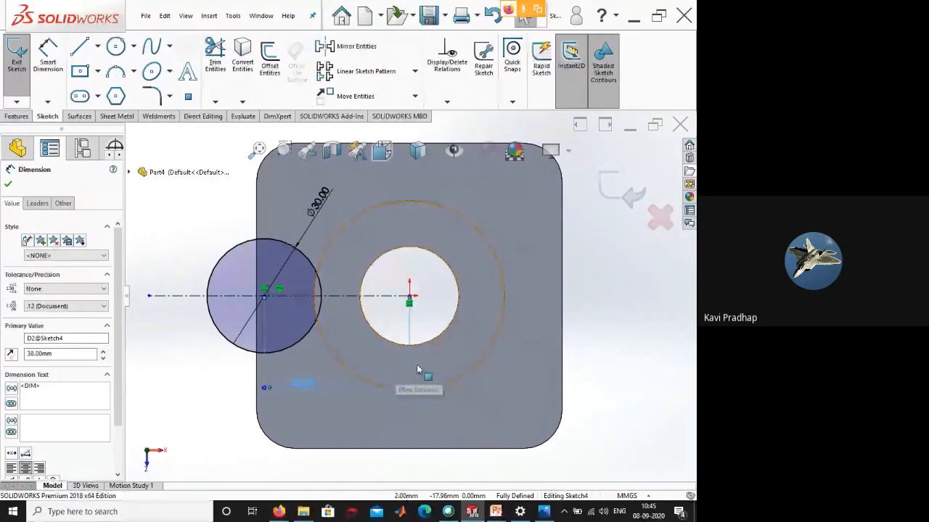
left_click(628, 191)
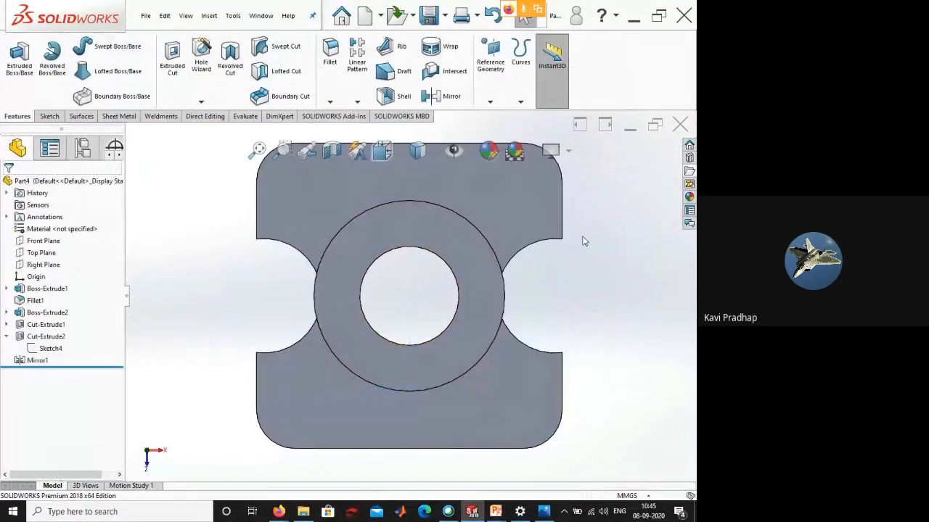
mouse_move(425, 331)
middle_mouse_down()
mouse_move(249, 304)
mouse_move(367, 265)
mouse_move(346, 288)
mouse_move(282, 313)
middle_mouse_up()
left_click(58, 350)
left_click(65, 320)
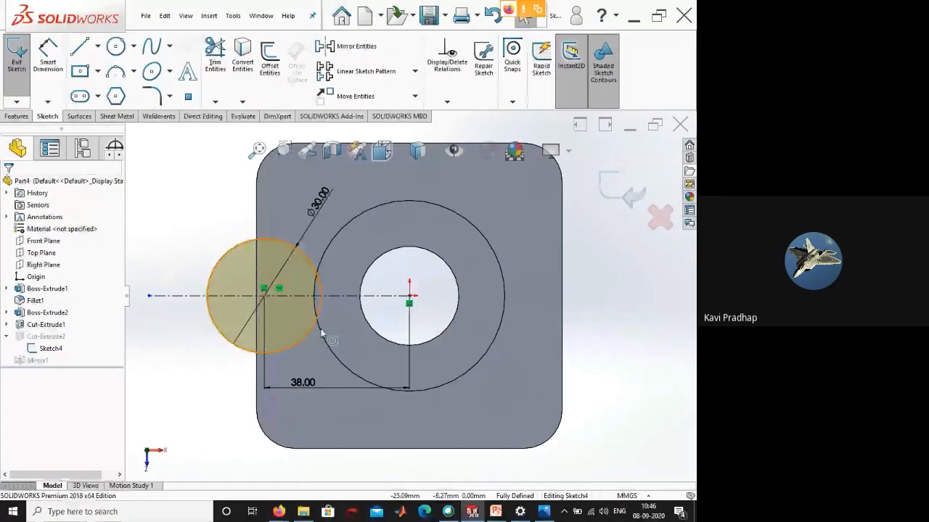
middle_click_drag(323, 333, 396, 335)
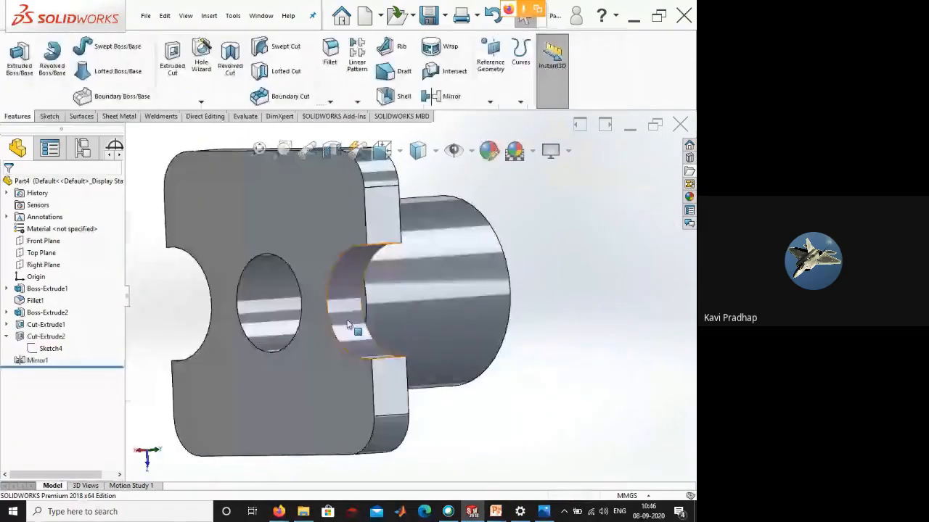
- Set the side cut's end condition to Through All - Both so it runs through the flange and cylinder
scroll(348, 319, "down", 6)
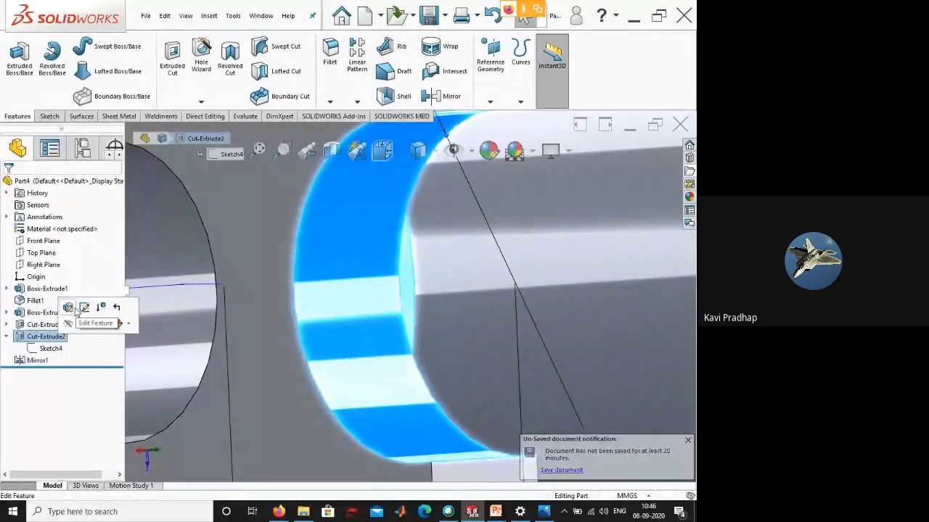
left_click(74, 309)
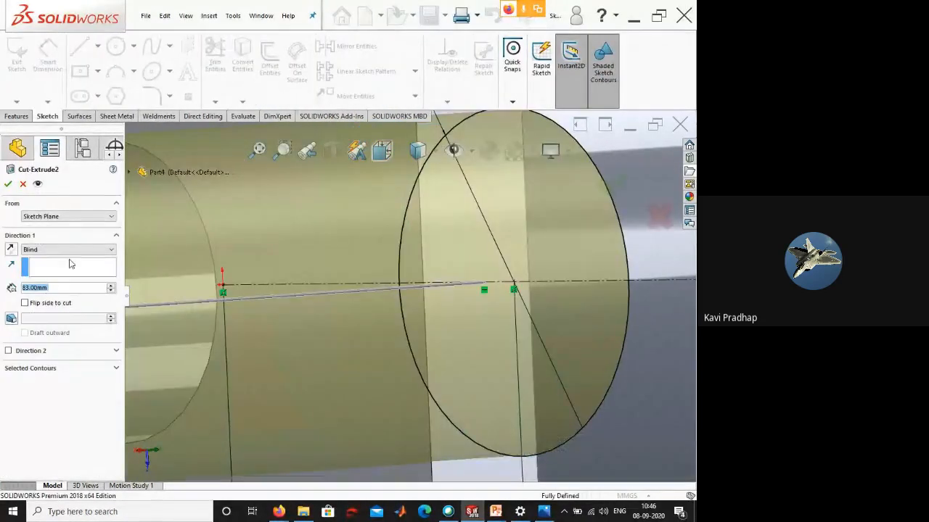
left_click(78, 249)
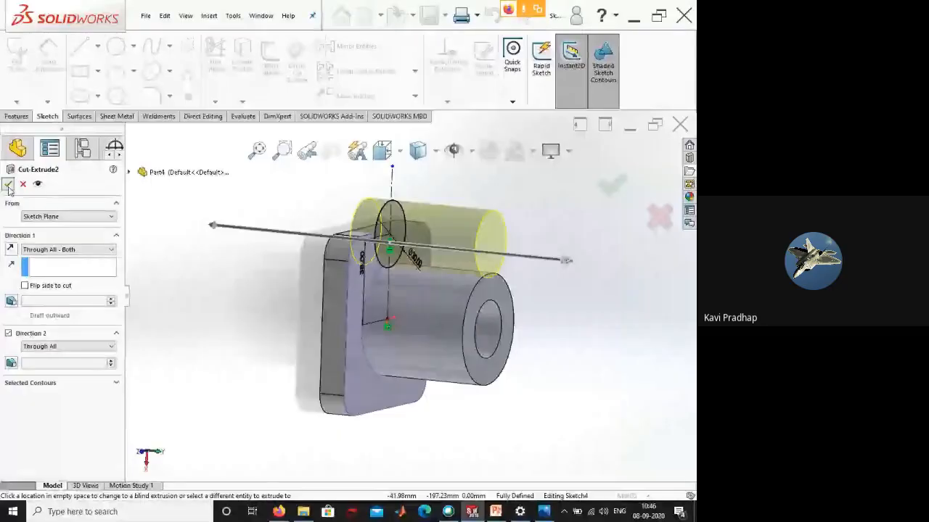
key("Return")
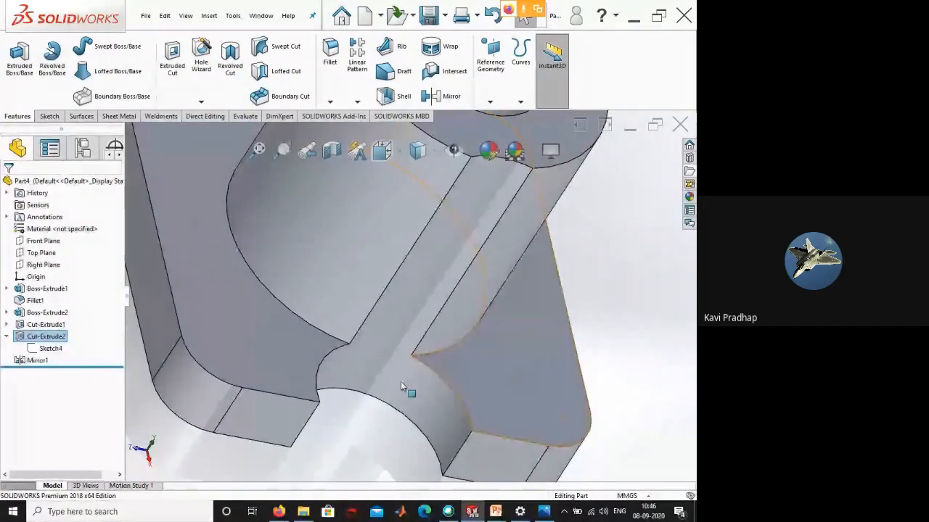
left_click(320, 434)
scroll(346, 446, "down", 6)
middle_click_drag(369, 442, 284, 404)
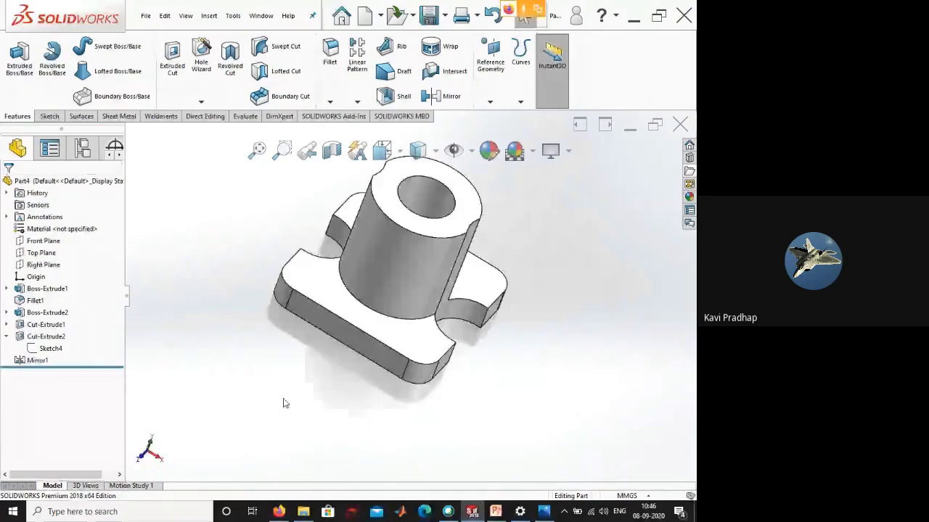
- Check the chamfer callouts on Model 1.jpg in Photos, then start a chamfer on both end edges of the central bore
key("alt+Tab")
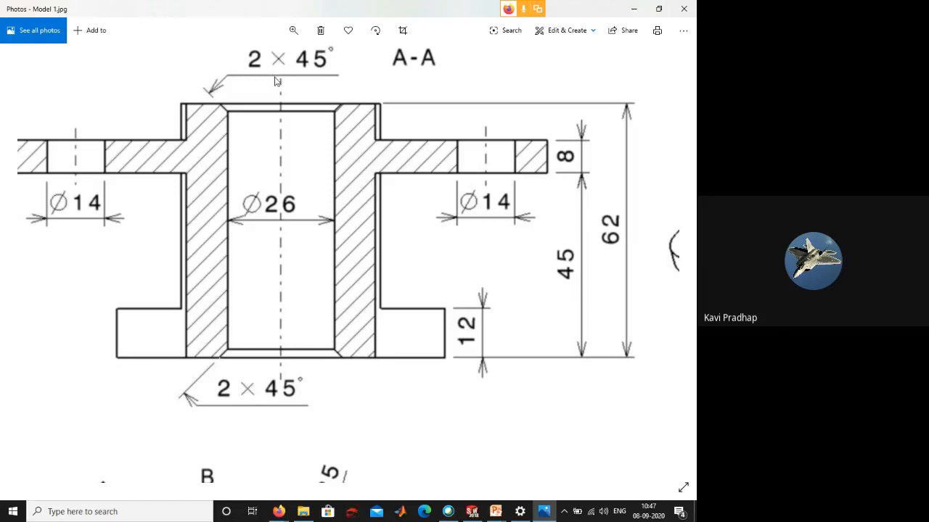
left_click(628, 12)
left_click(331, 102)
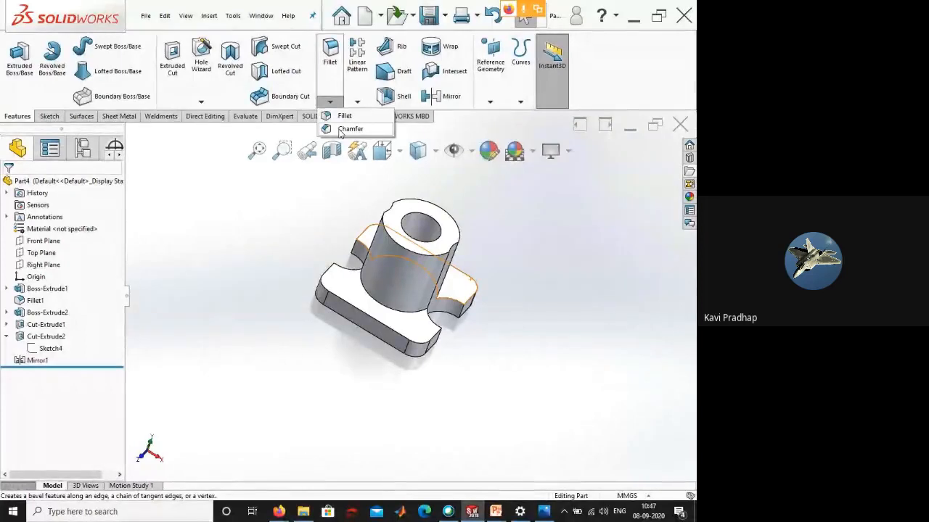
left_click(340, 130)
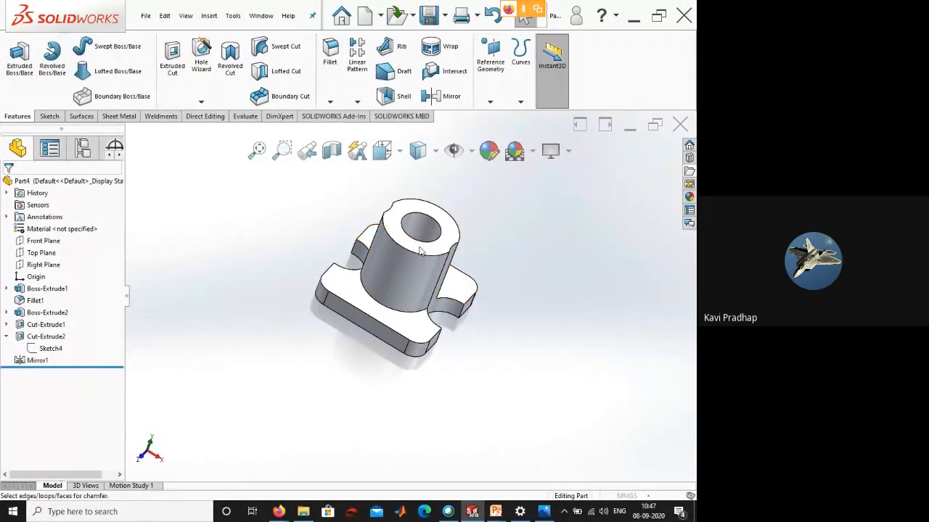
scroll(424, 250, "up", 5)
scroll(424, 251, "up", 2)
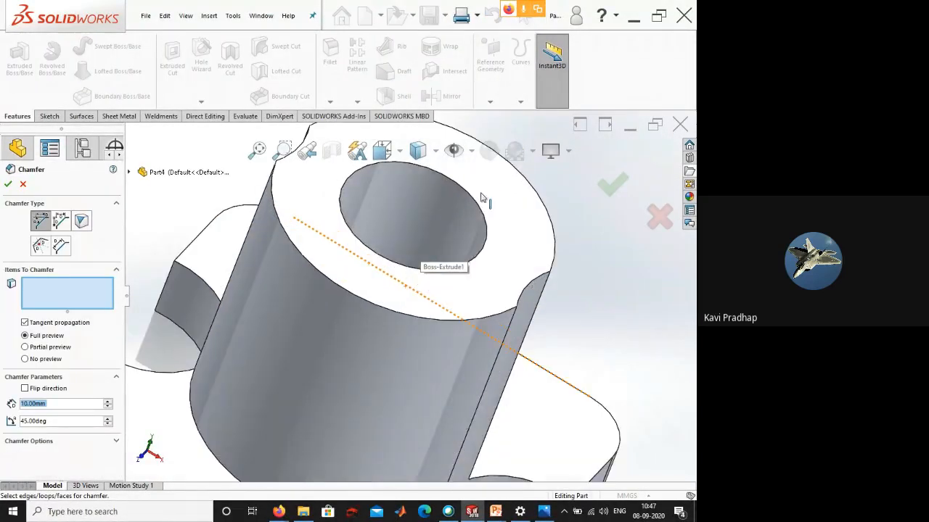
left_click(475, 201)
scroll(483, 302, "down", 4)
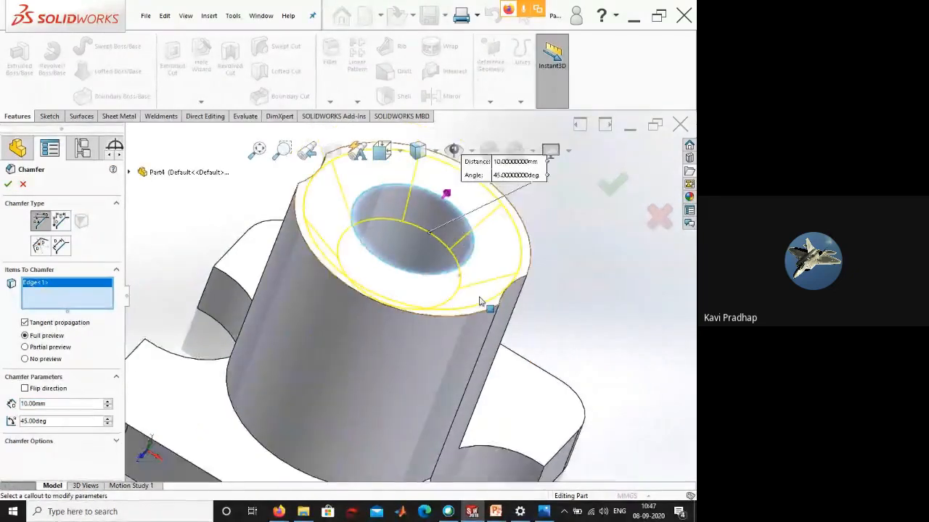
middle_click_drag(472, 365, 369, 404)
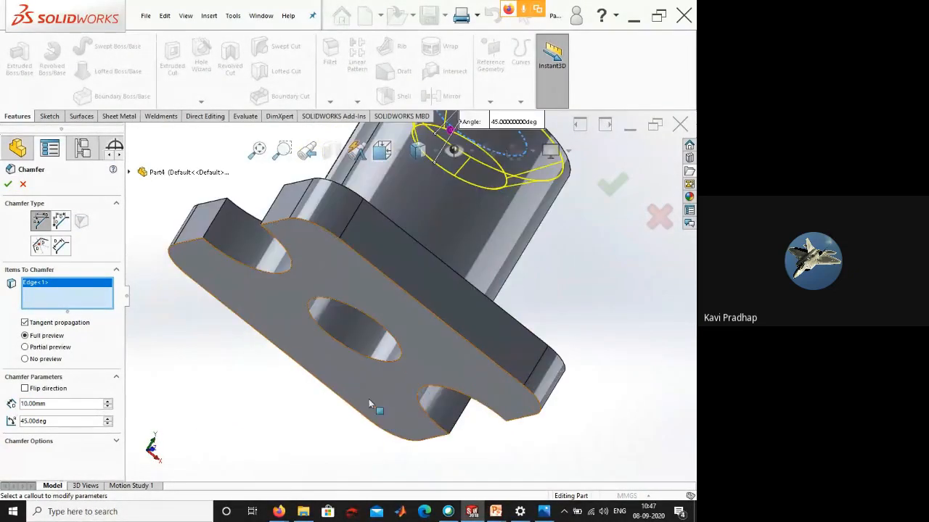
left_click(357, 358)
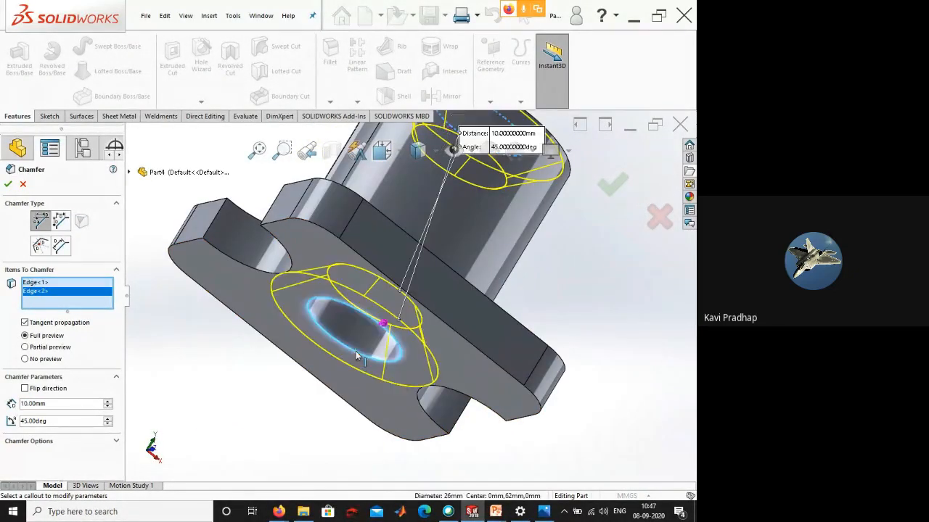
- Turn on the Windows Magnifier and enlarge the view of the chamfer parameters to 300%
double_click(54, 404)
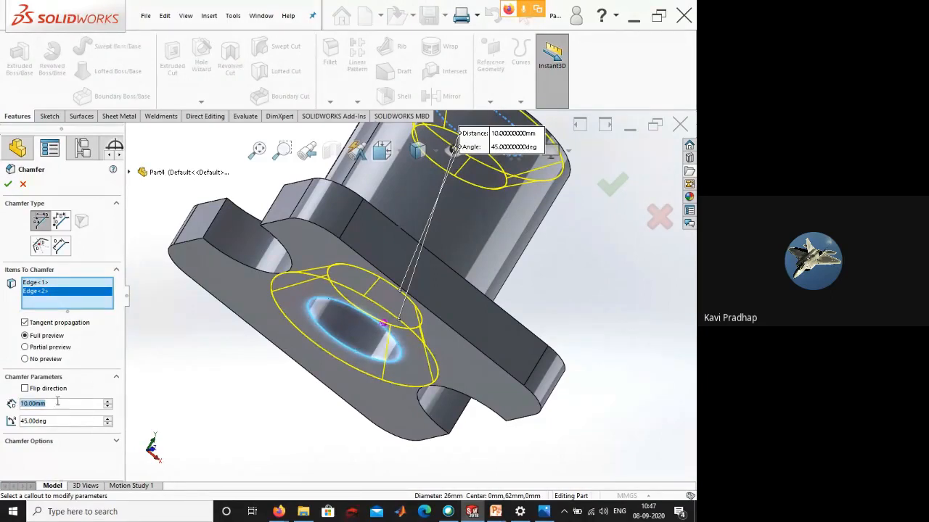
left_click(41, 421)
left_click(37, 433)
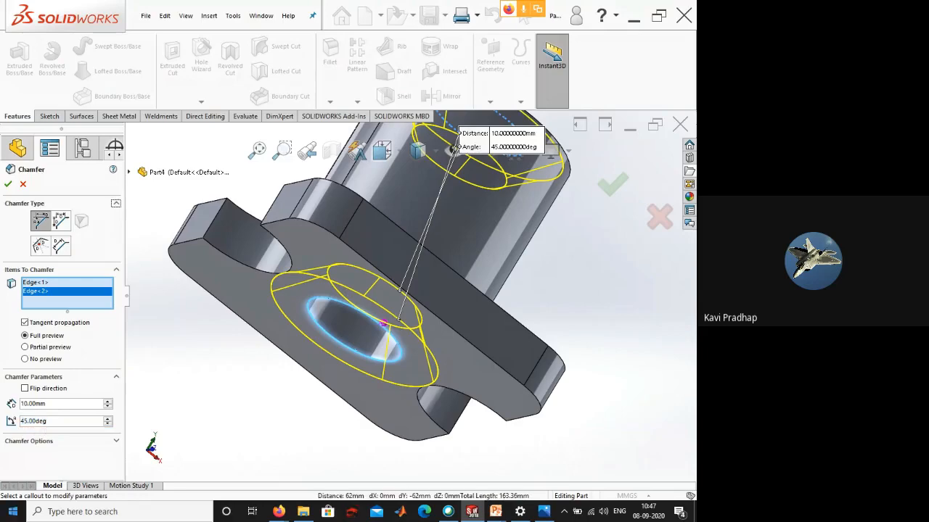
left_click(10, 513)
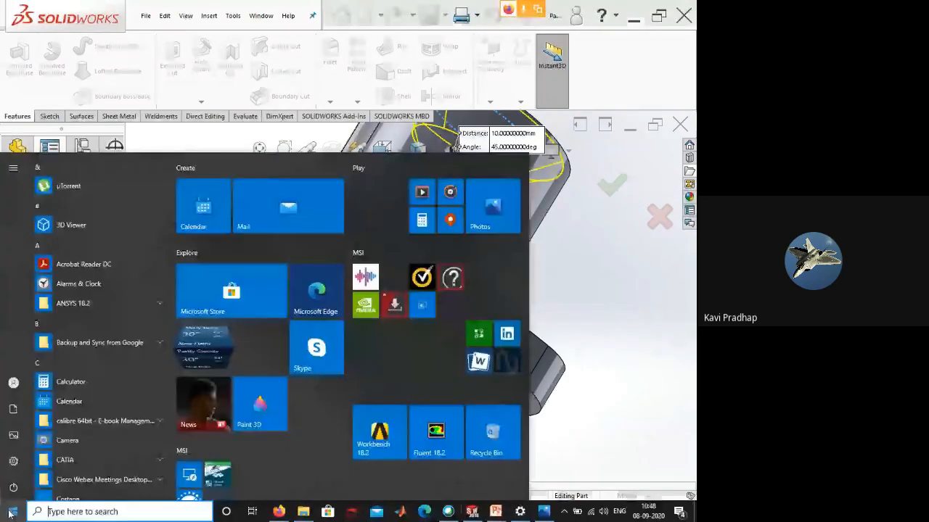
left_click(9, 513)
key("super+plus")
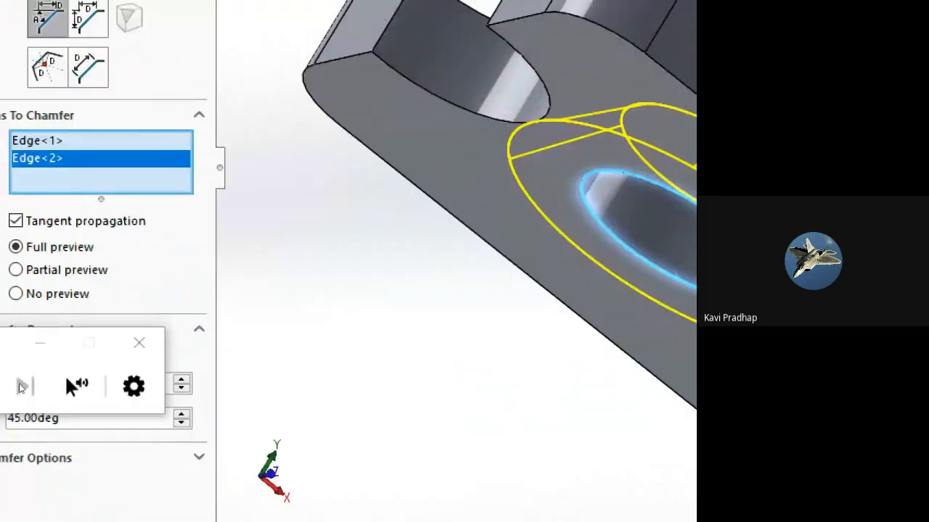
left_click_drag(64, 432, 3, 508)
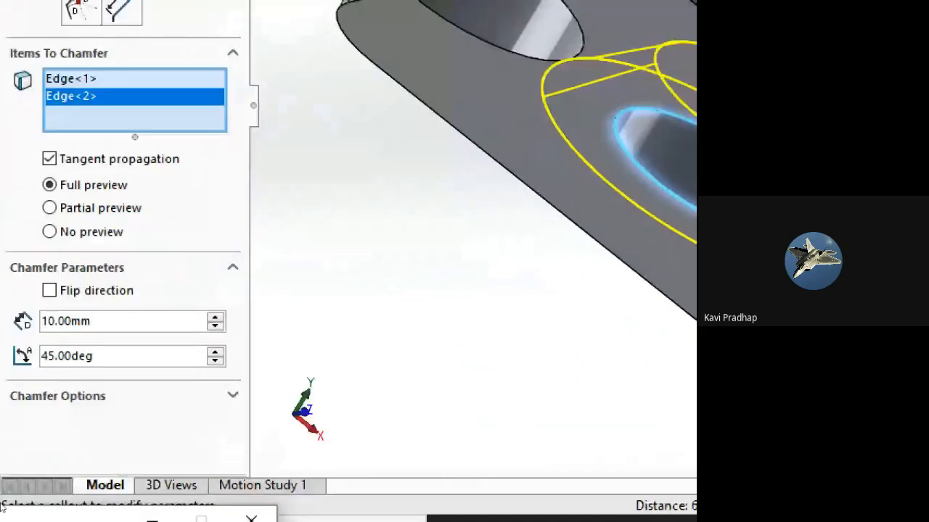
left_click_drag(3, 507, 2, 514)
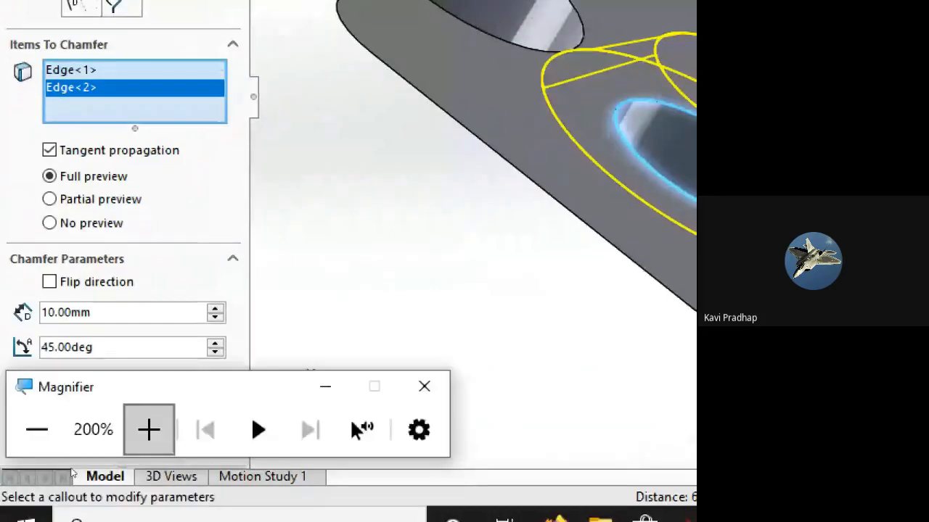
left_click(165, 437)
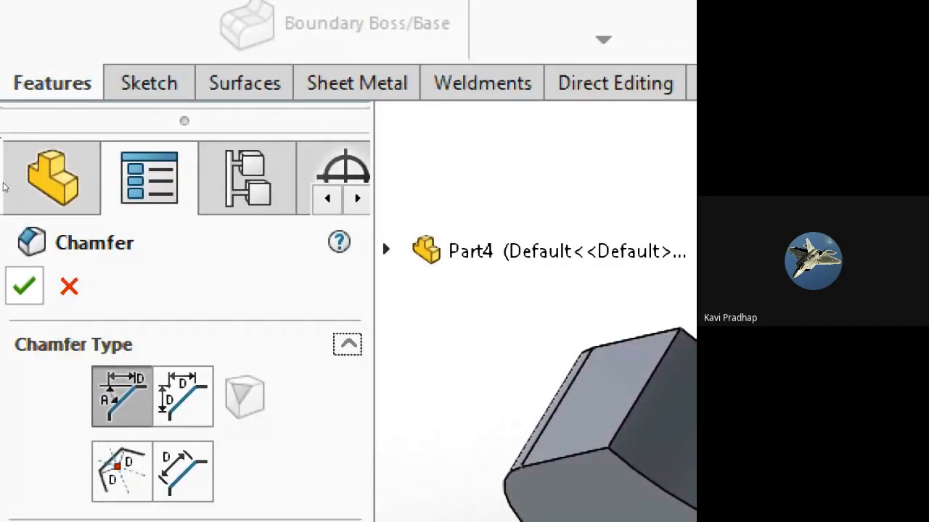
- Apply the 2 mm by 45° chamfer to both ends of the bore and return the Magnifier to 100%
left_click(24, 287)
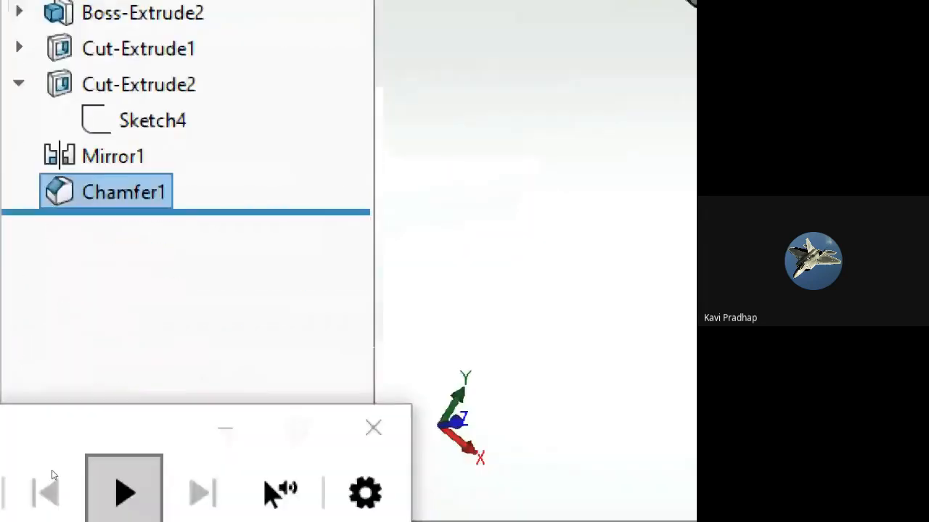
left_click_drag(48, 442, 151, 400)
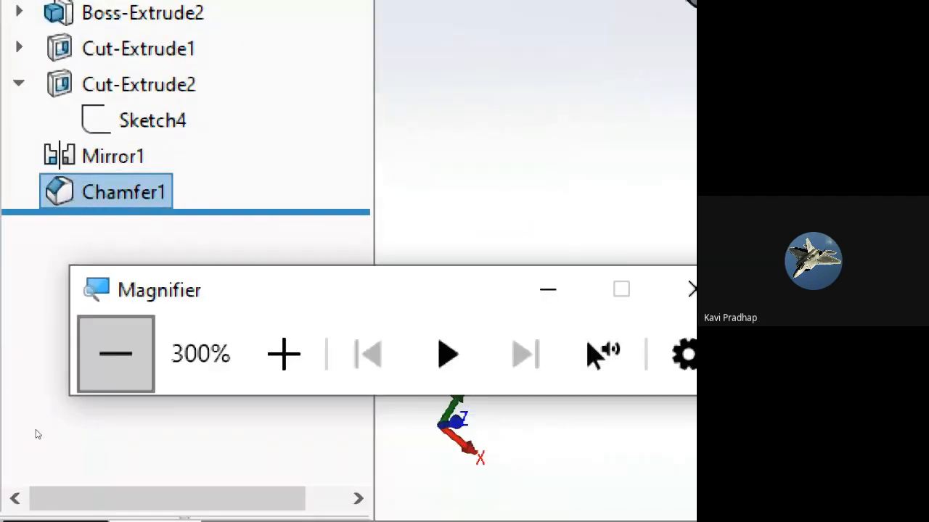
left_click(115, 354)
left_click(116, 354)
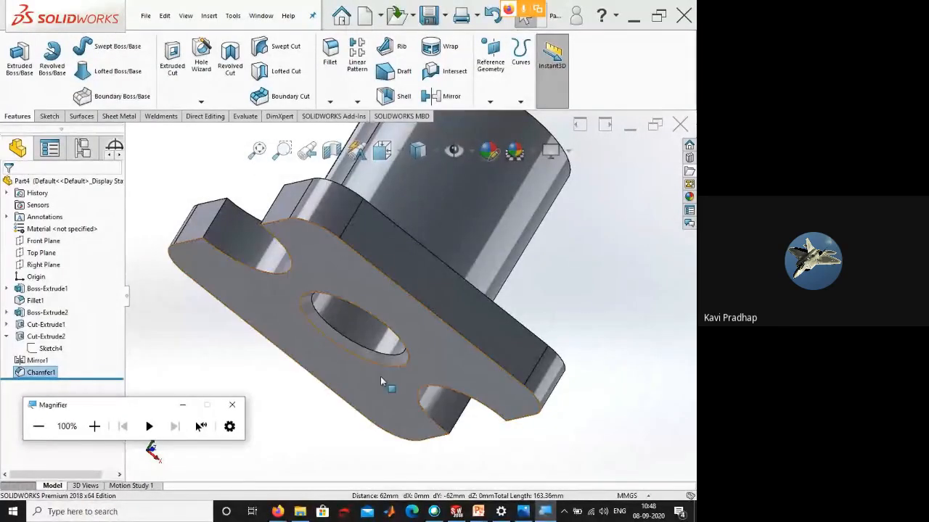
left_click(557, 342)
scroll(558, 344, "up", 5)
middle_click_drag(502, 307, 461, 420)
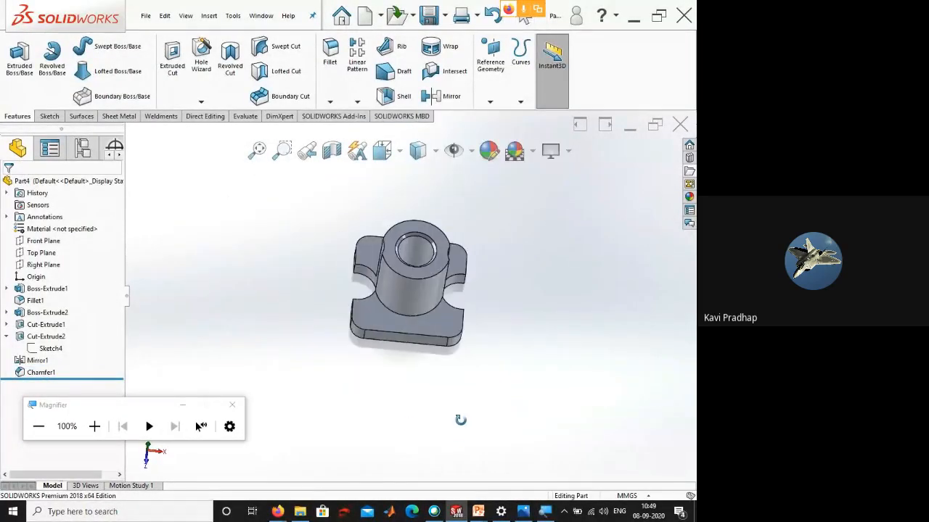
scroll(430, 263, "down", 6)
middle_click_drag(430, 269, 482, 341)
scroll(444, 260, "up", 5)
- Enlarge the display to 300% with the Magnifier and start a section view of the part
left_click_drag(150, 408, 369, 187)
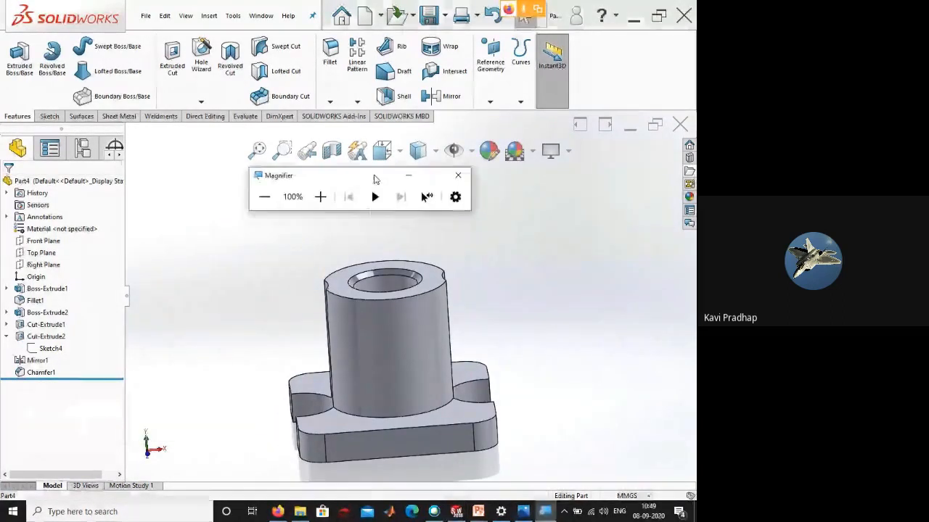
left_click(314, 204)
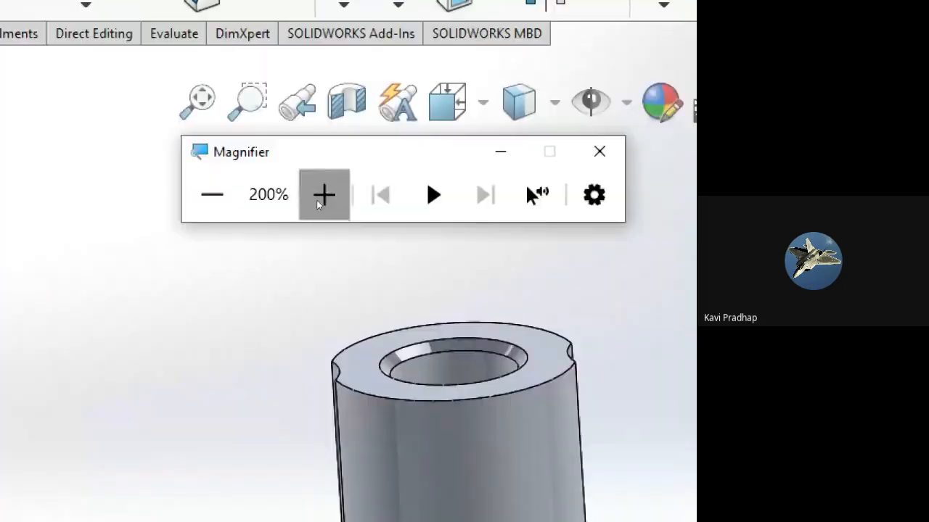
left_click(317, 205)
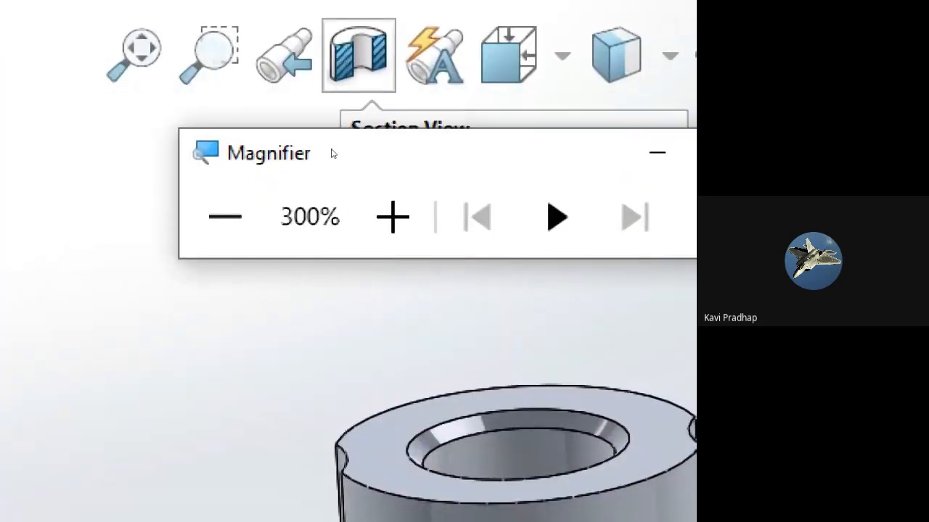
left_click_drag(335, 182, 336, 214)
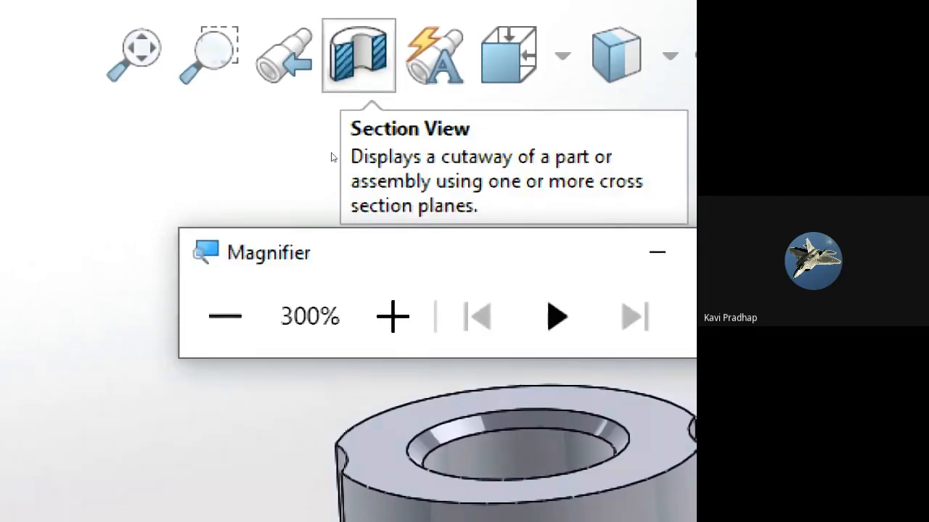
left_click(359, 56)
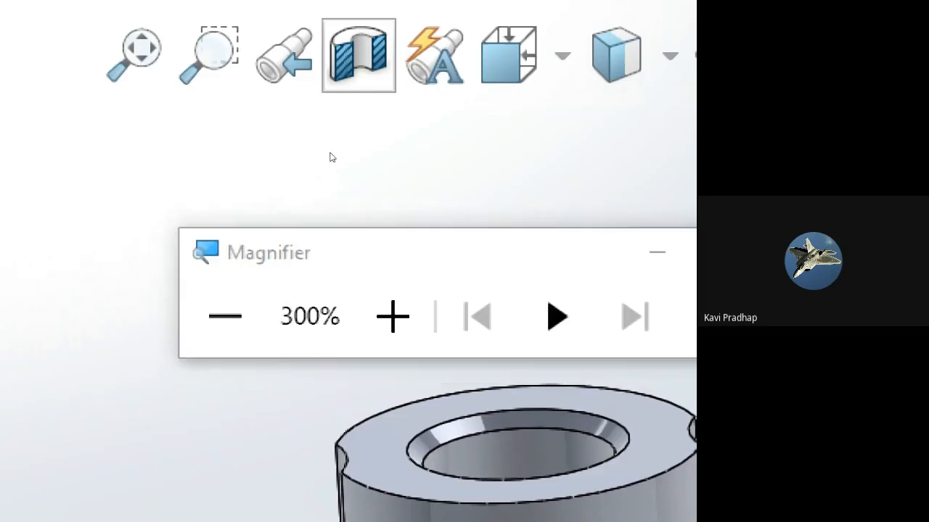
- Return the Magnifier to 100% and apply the planar section view on the Front Plane
left_click(297, 248)
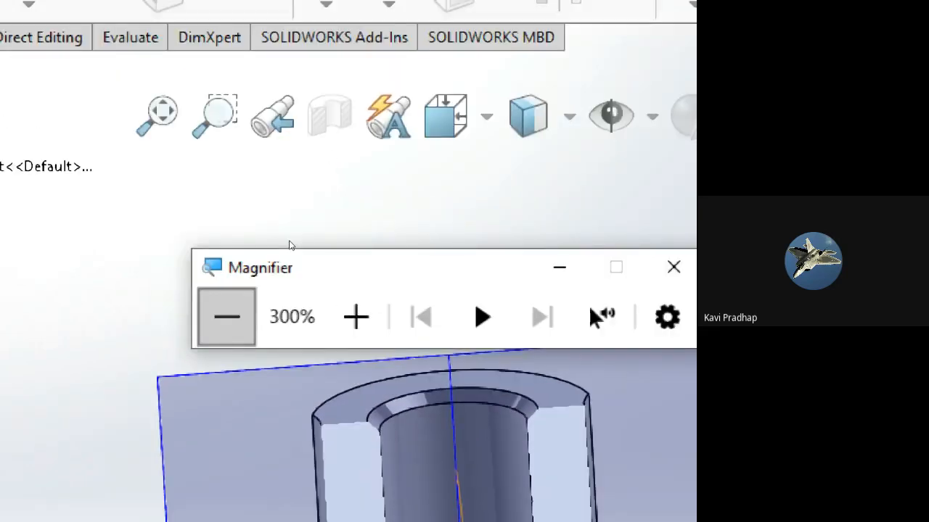
left_click(290, 241)
left_click(290, 242)
left_click(434, 218)
middle_click_drag(479, 319, 415, 413)
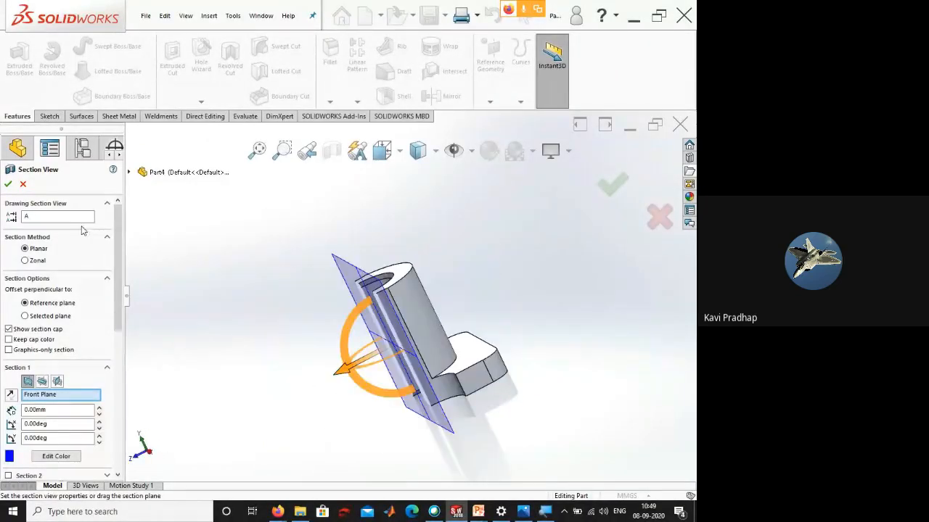
left_click(8, 185)
- Inspect the bore's end chamfers in the cutaway, then turn off the section view
middle_click_drag(305, 363, 358, 408)
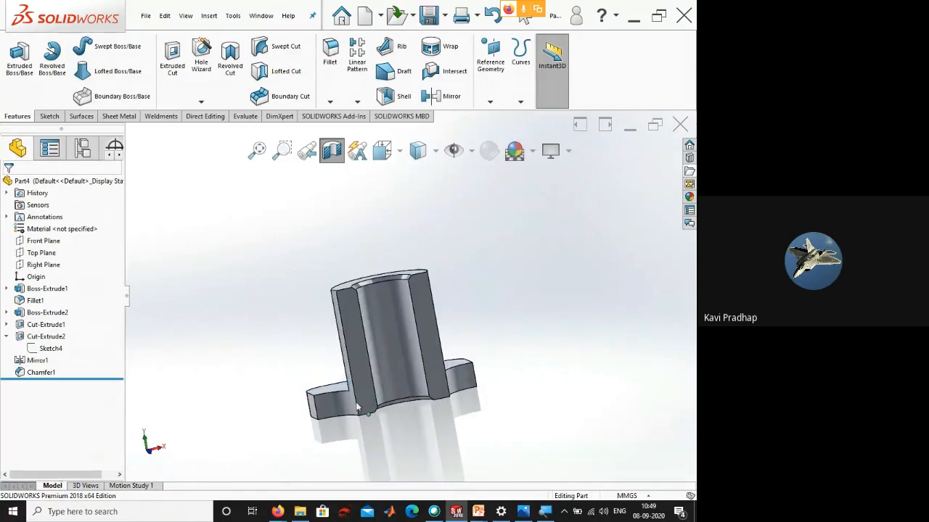
scroll(405, 415, "down", 3)
scroll(388, 341, "up", 5)
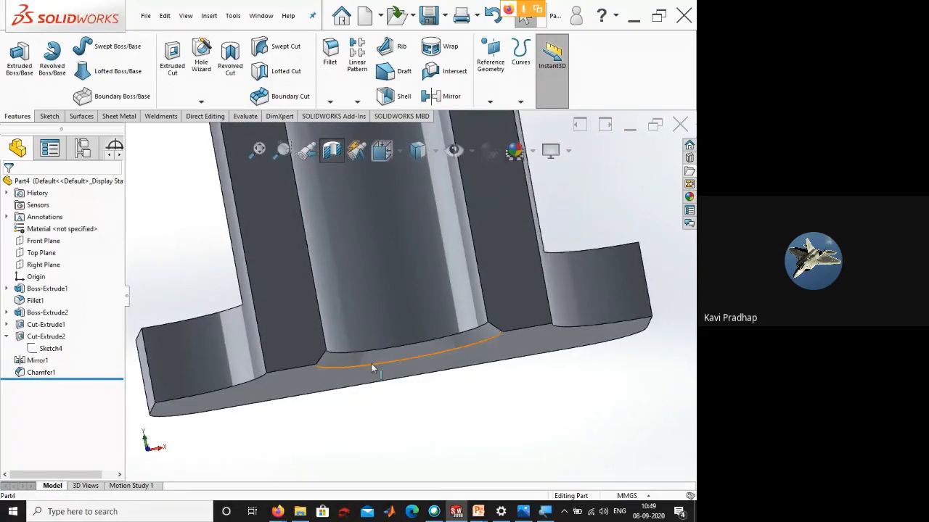
scroll(398, 232, "down", 3)
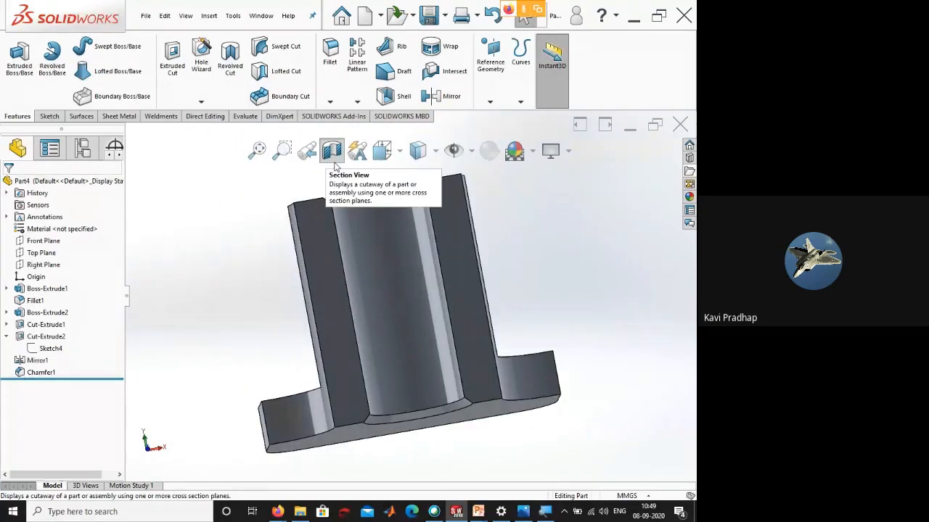
left_click(334, 163)
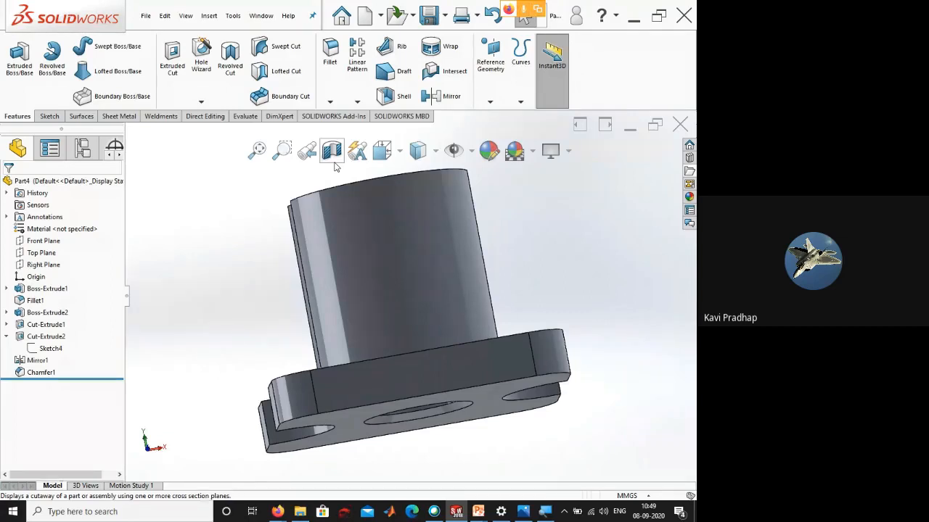
middle_click_drag(397, 324, 423, 382)
- Switch to Model 1.jpg in Photos and magnify the isometric view to examine the upper flange, then return to 100%
left_click(523, 511)
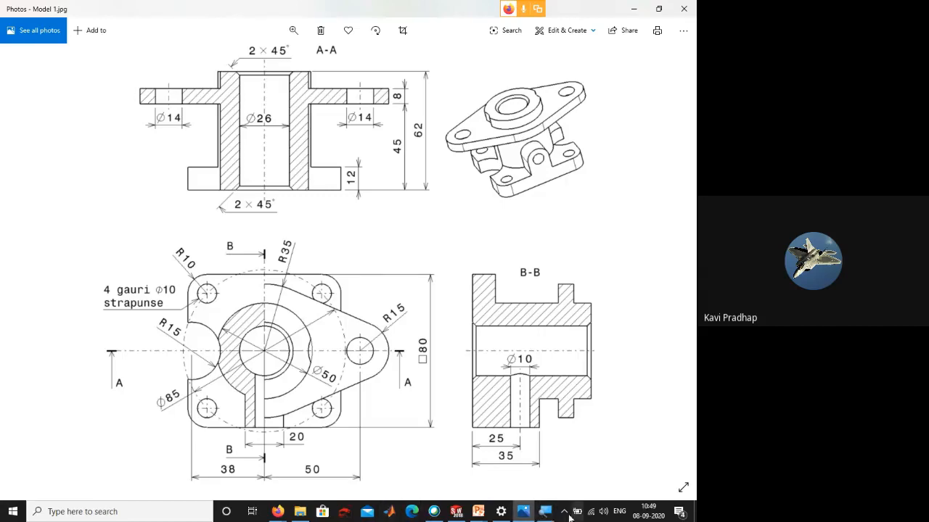
left_click(546, 511)
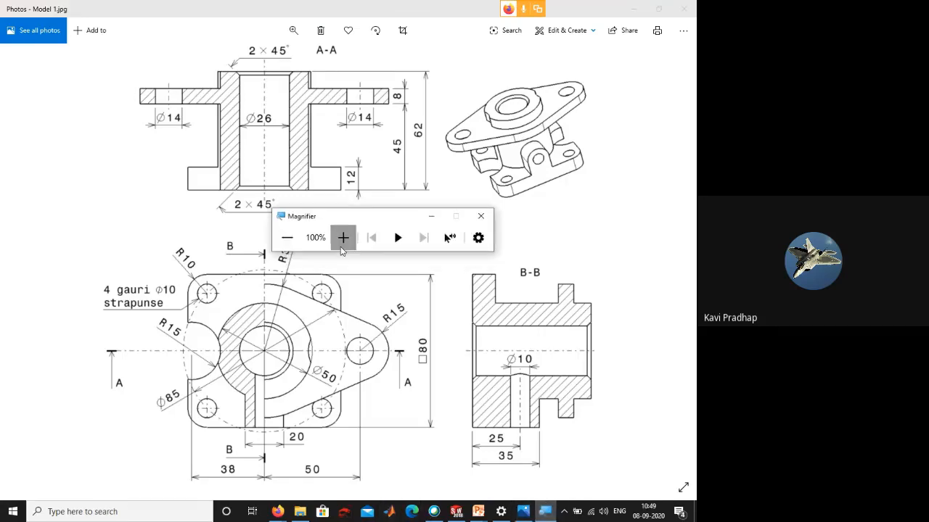
left_click(341, 246)
left_click(341, 245)
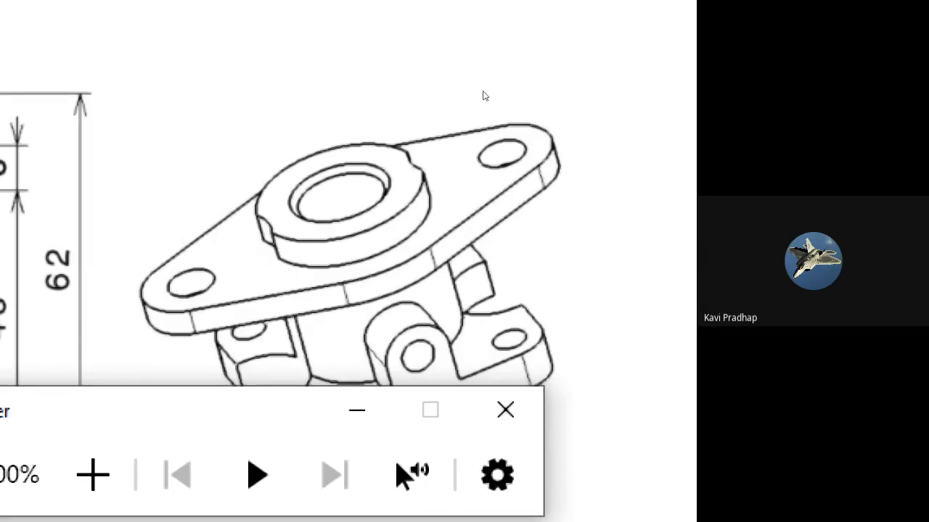
key("super+minus")
left_click(378, 200)
- Magnify the plan view of Model 1.jpg to read the upper flange's outline, radii and hole position
left_click_drag(468, 181, 342, 411)
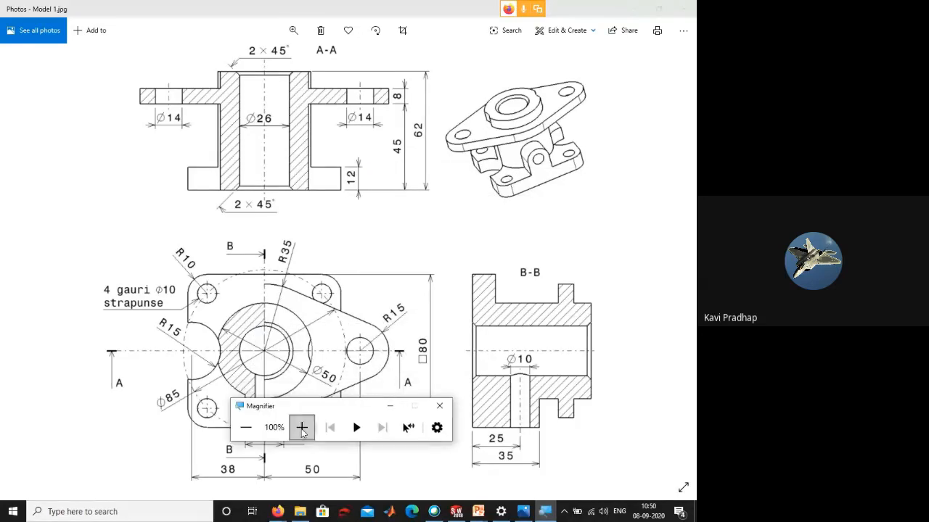
left_click(302, 429)
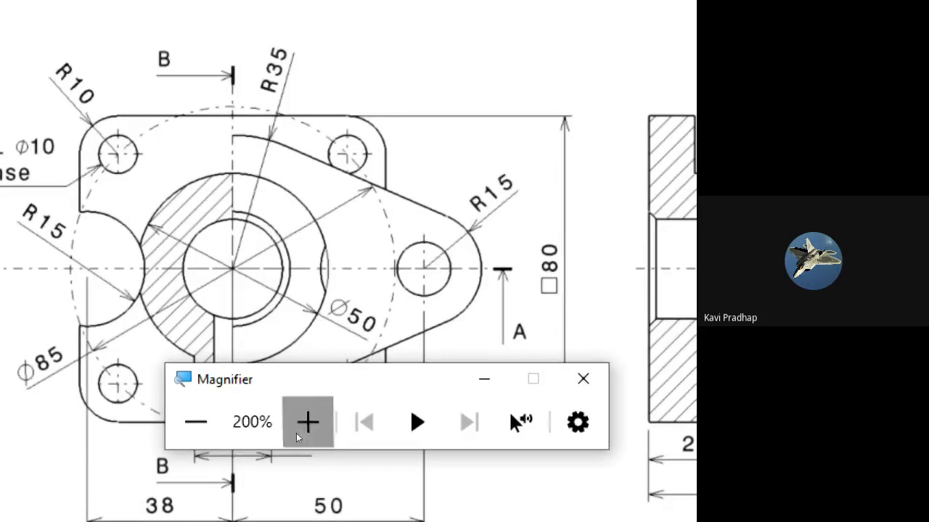
left_click(296, 433)
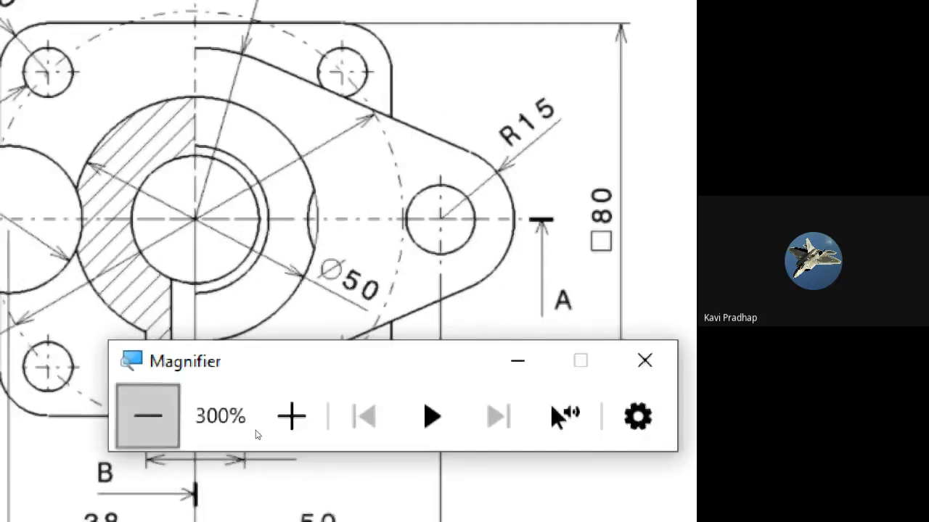
left_click(255, 434)
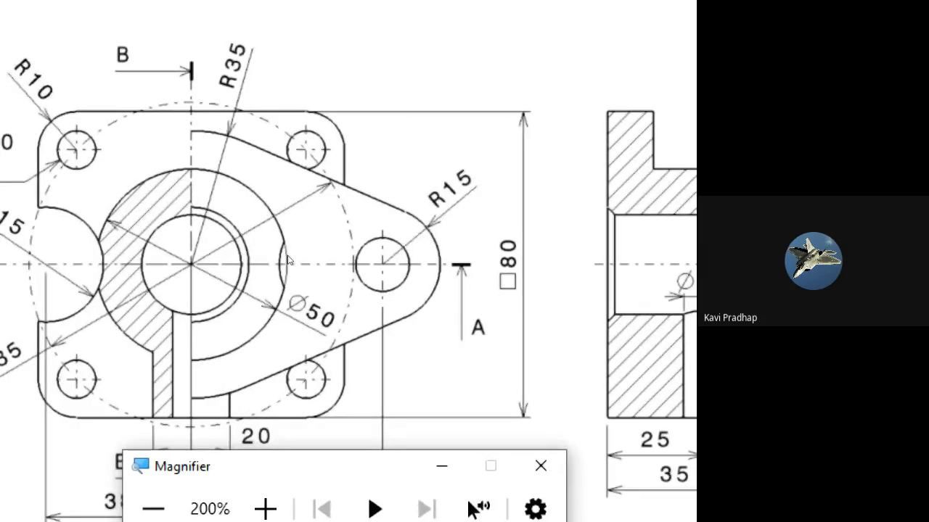
left_click_drag(343, 453, 525, 53)
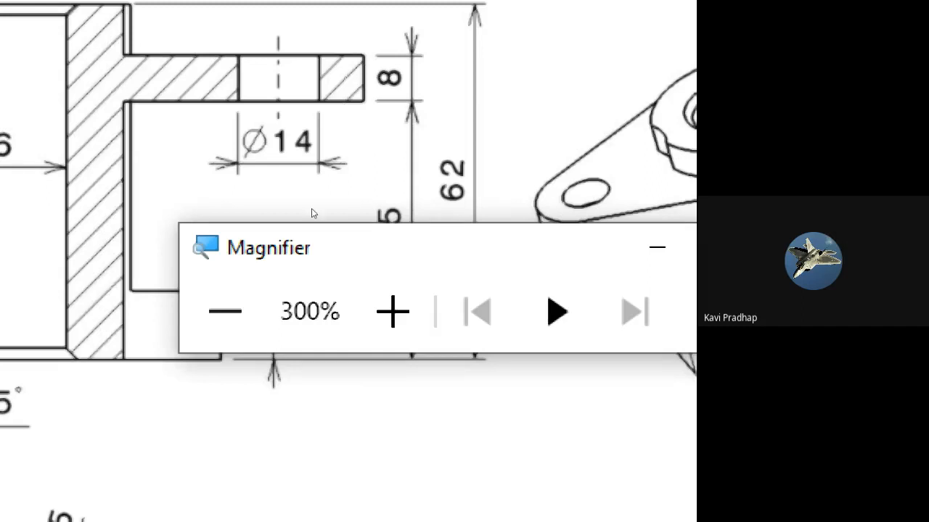
- Return the Magnifier to 100% over the drawing and switch back to the part in SOLIDWORKS
left_click(225, 312)
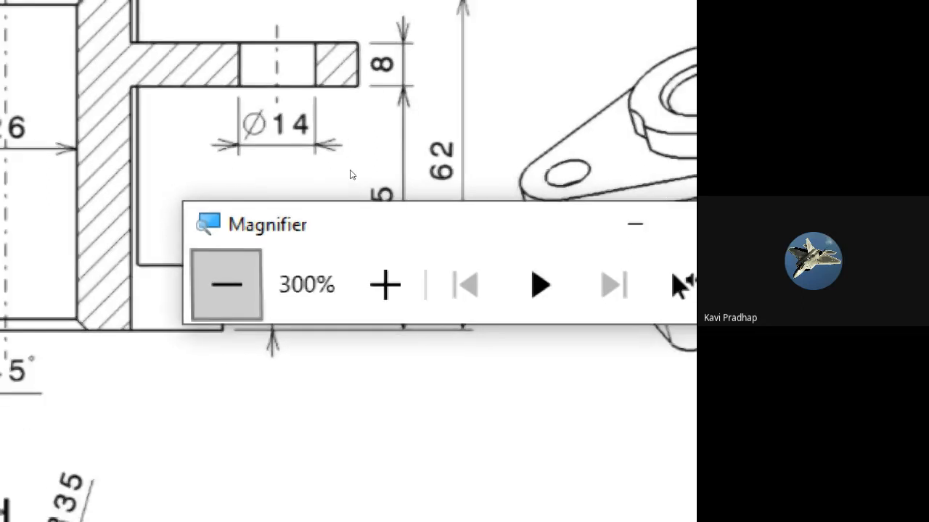
left_click(226, 284)
left_click(232, 280)
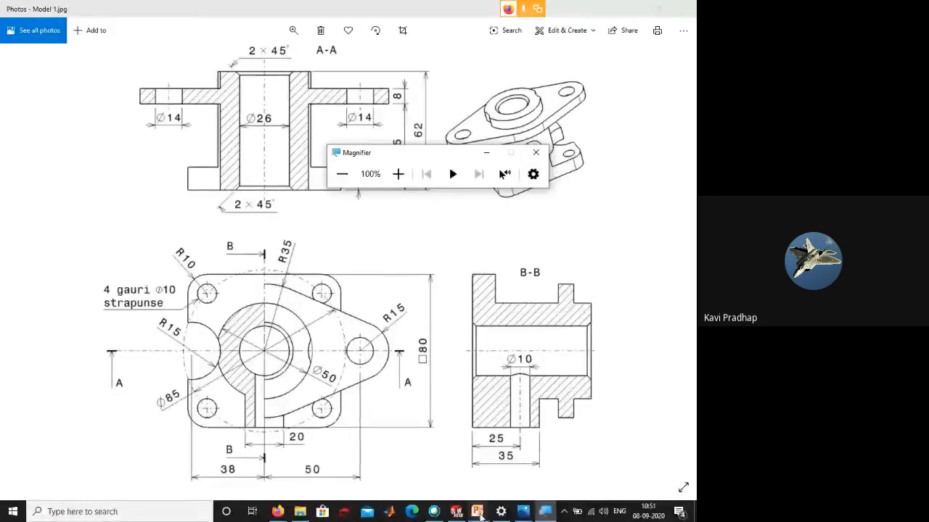
left_click(463, 517)
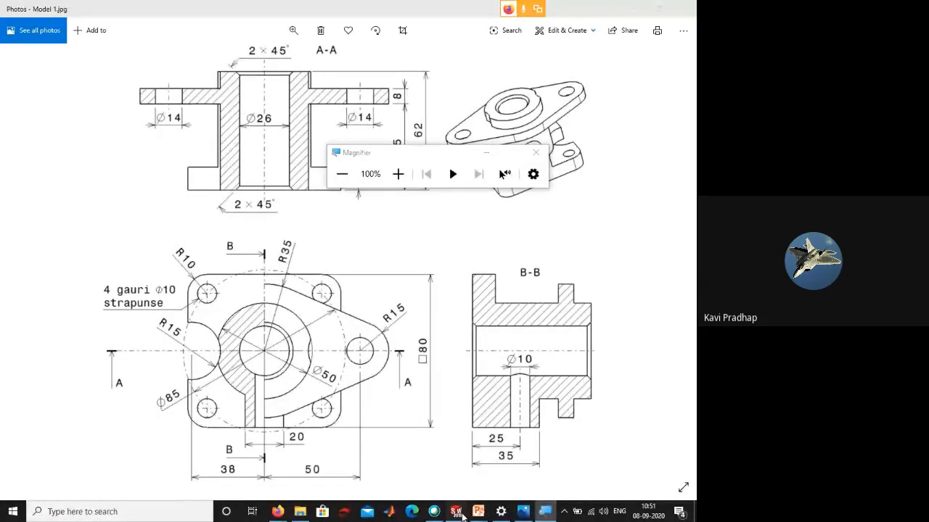
left_click(457, 512)
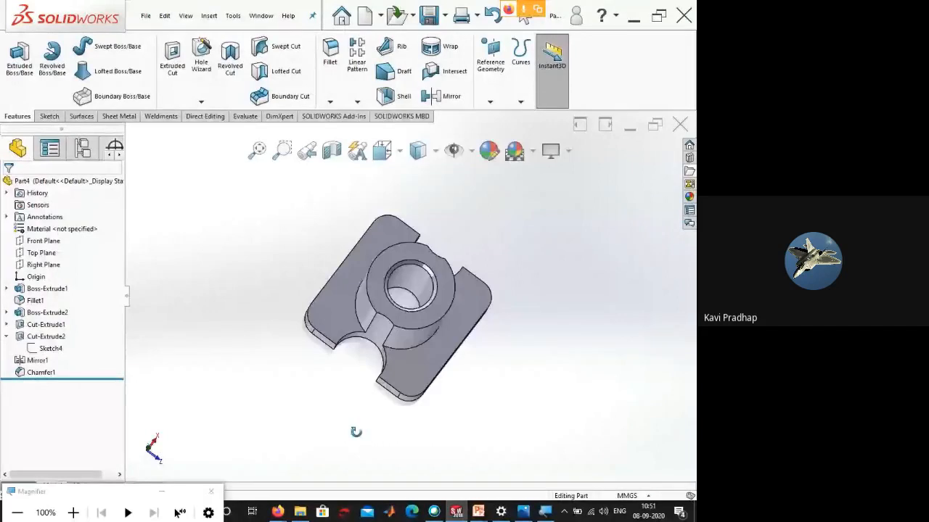
- Open a new sketch on the cylinder's top annular face and view it face-on
middle_click_drag(355, 432, 347, 410)
left_click(443, 290)
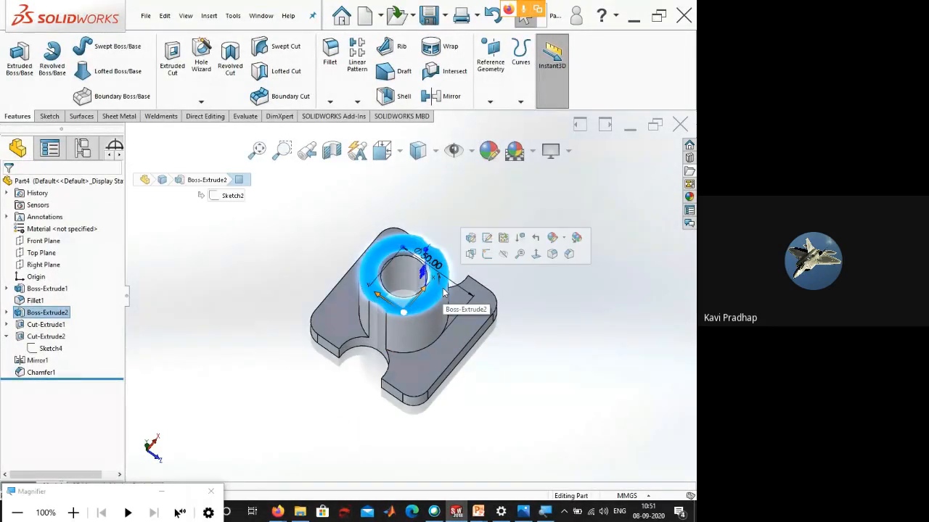
left_click(531, 314)
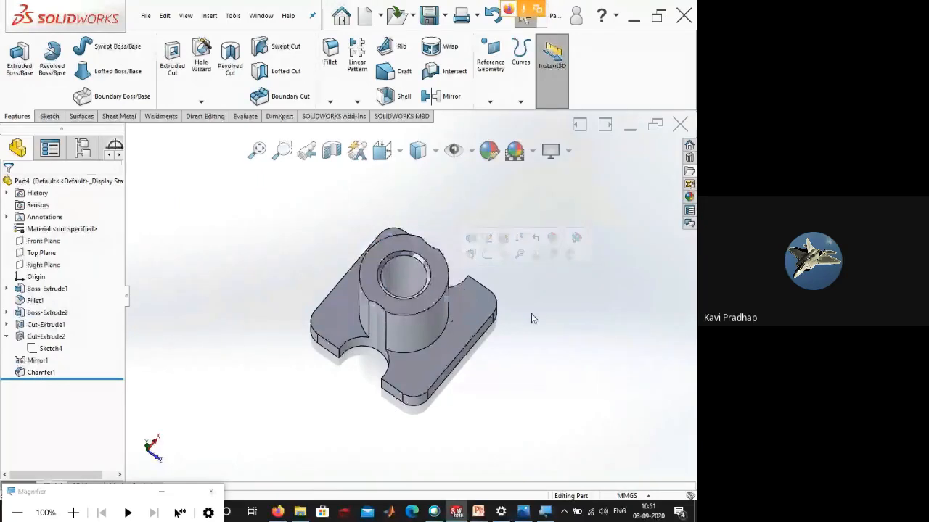
left_click(441, 284)
left_click(484, 249)
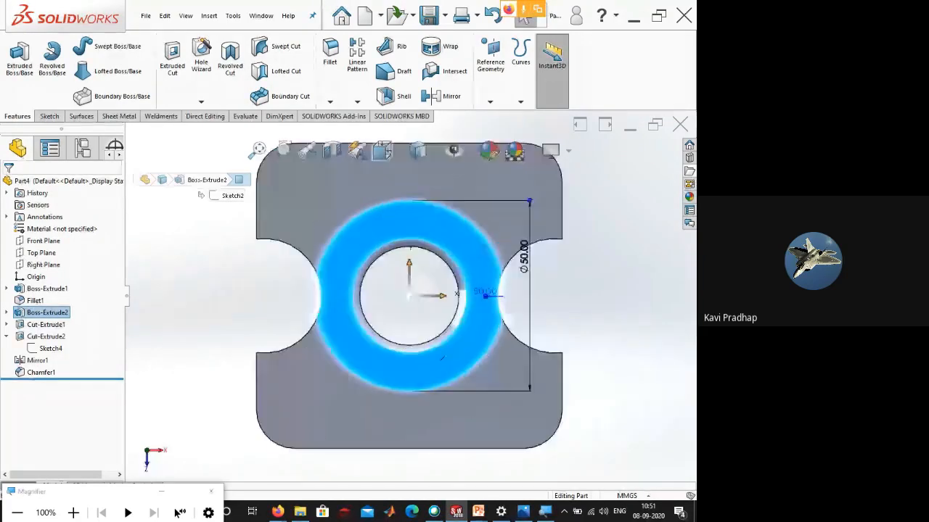
left_click(552, 288)
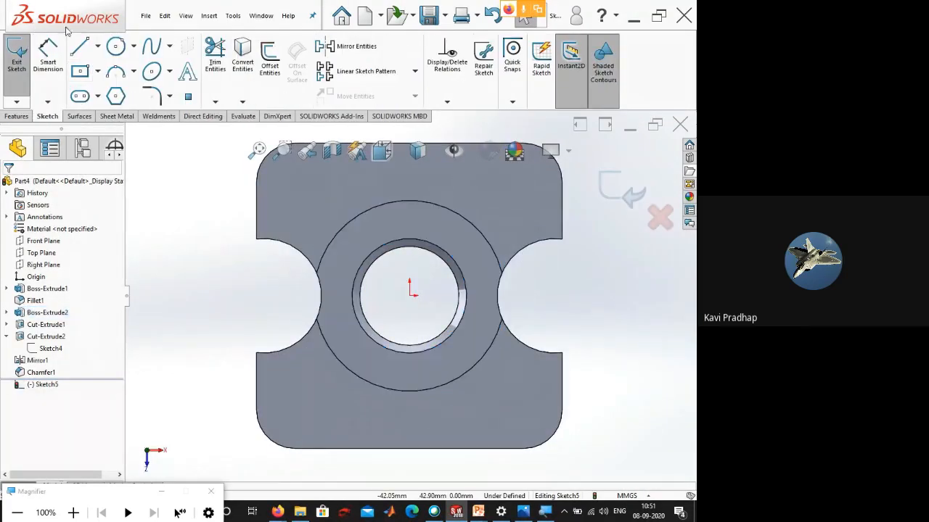
- Sketch a vertical centerline from above the part down to the origin and a horizontal centerline about 118 mm long from the origin
left_click(98, 47)
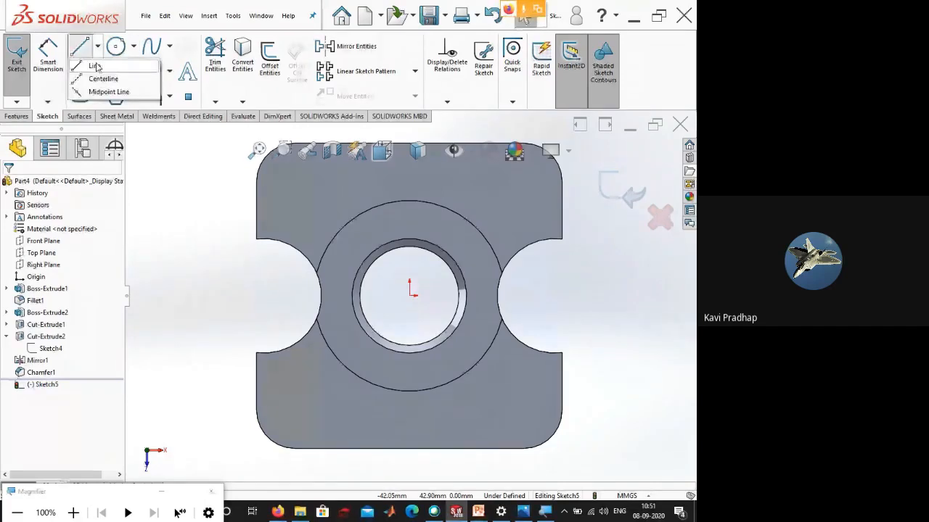
left_click(101, 78)
scroll(447, 238, "up", 3)
left_click(409, 172)
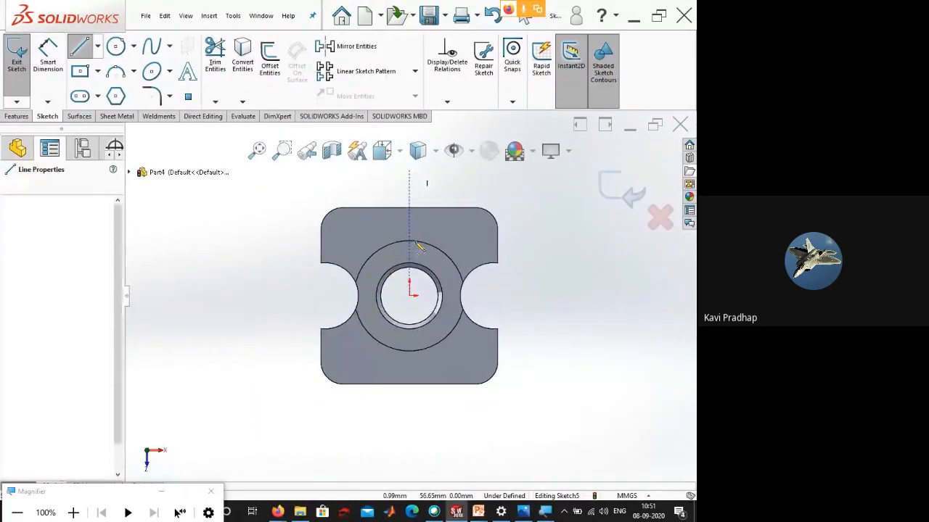
left_click(410, 297)
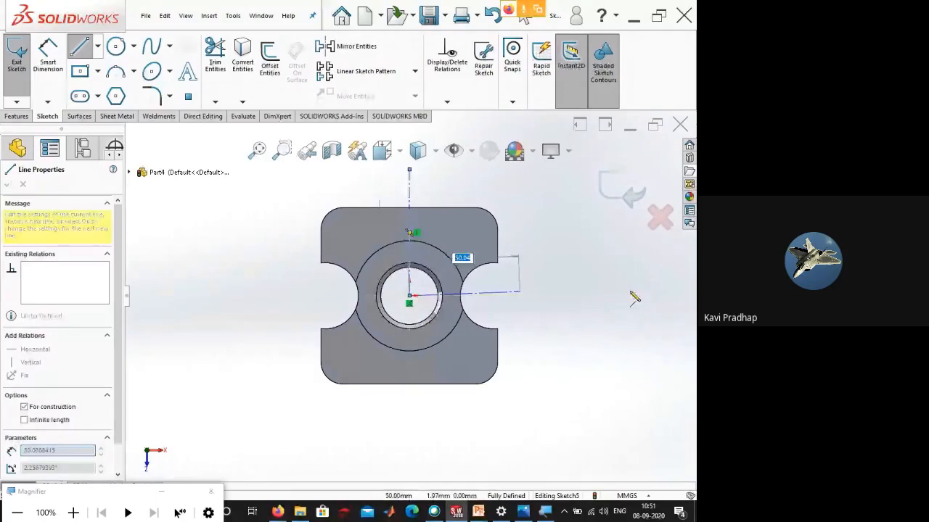
left_click(670, 297)
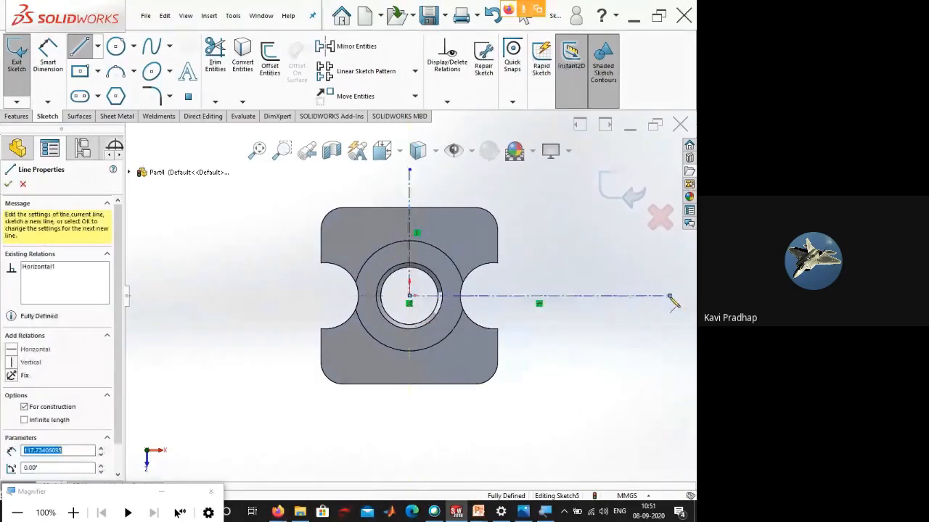
key("Escape")
- Magnify the sketch area around the bore and centerlines to 400%
scroll(673, 302, "down", 4)
left_click(73, 513)
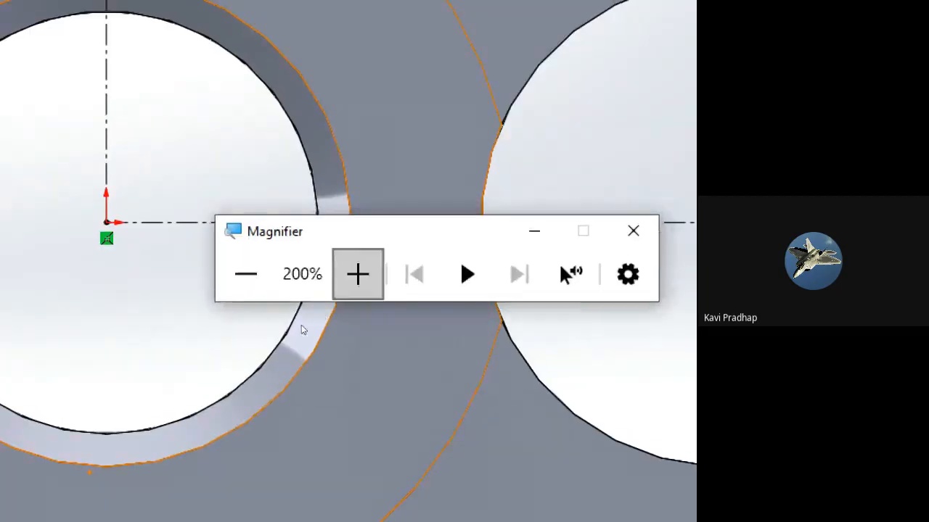
left_click(302, 325)
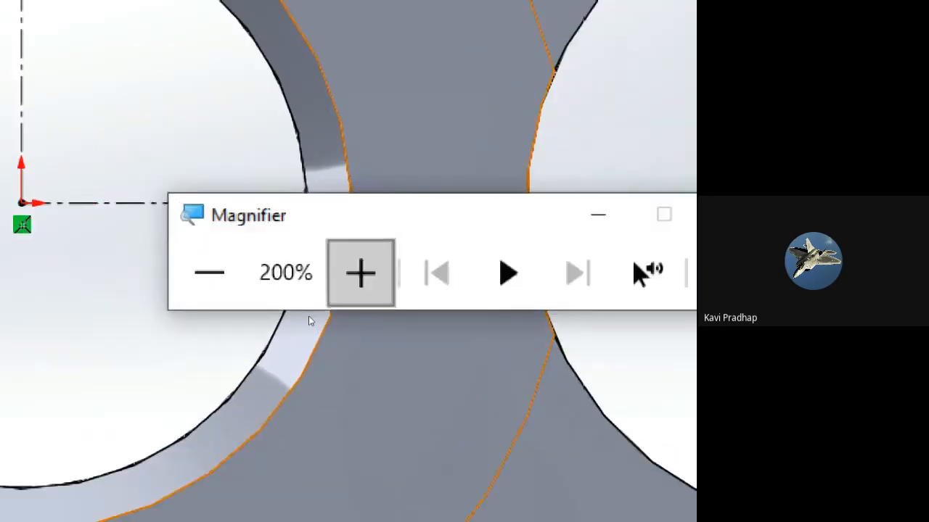
left_click_drag(323, 289, 318, 336)
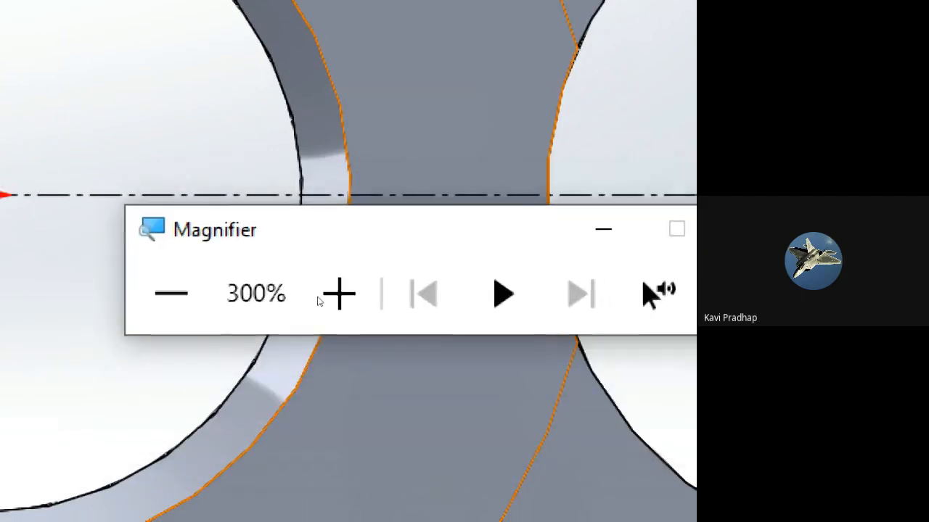
left_click(307, 327)
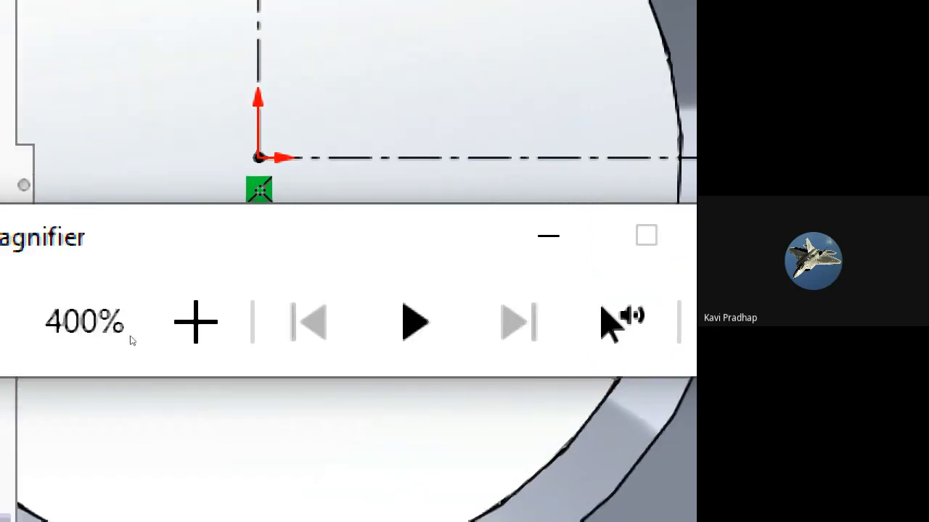
- Draw a circle centred on the origin, check the flange radius in the Model 1.jpg drawing, and set the circle's diameter to 70 mm
left_click(114, 337)
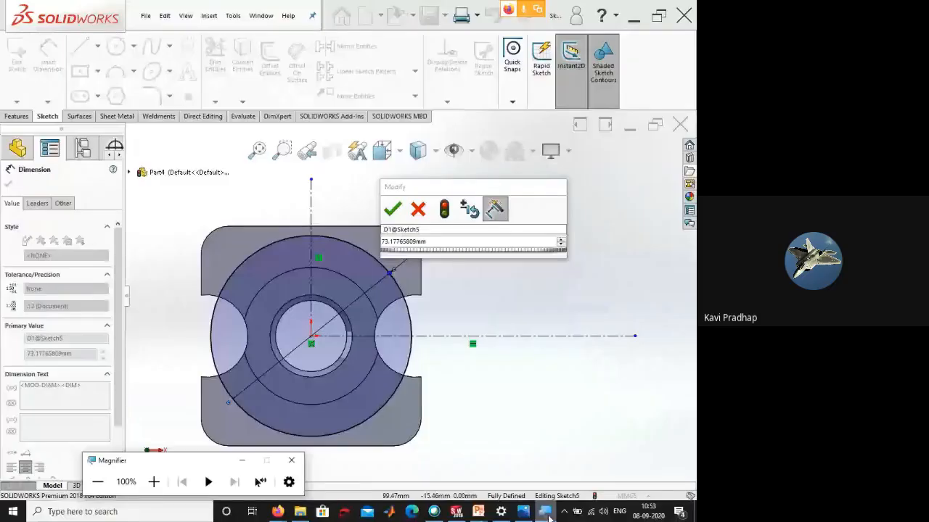
left_click(547, 515)
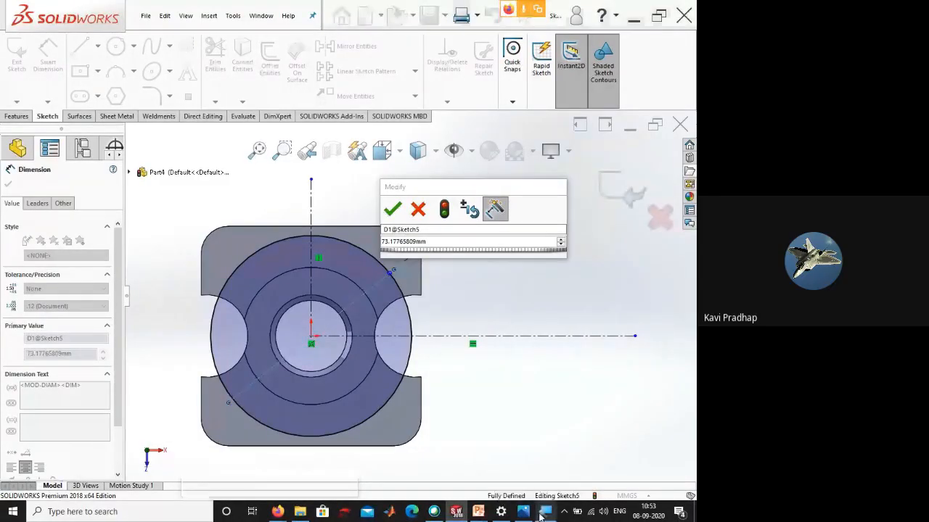
left_click(525, 514)
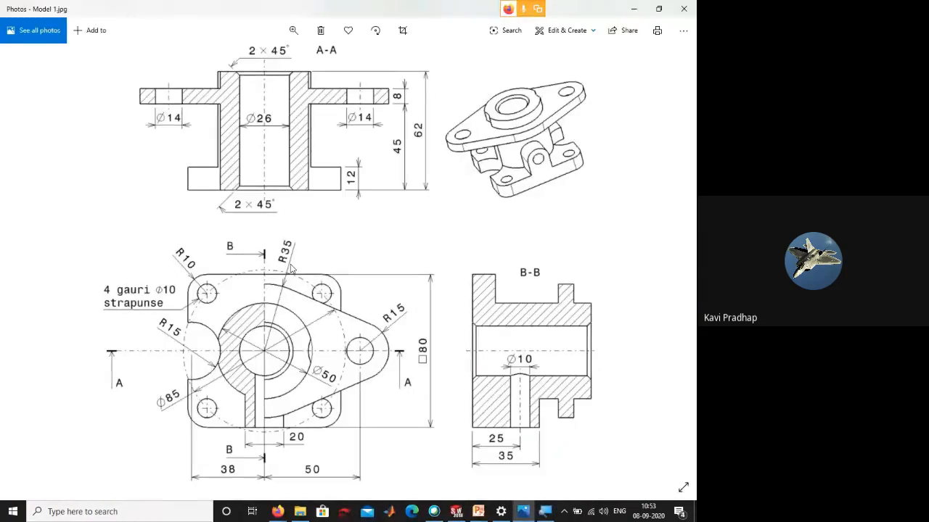
left_click(634, 9)
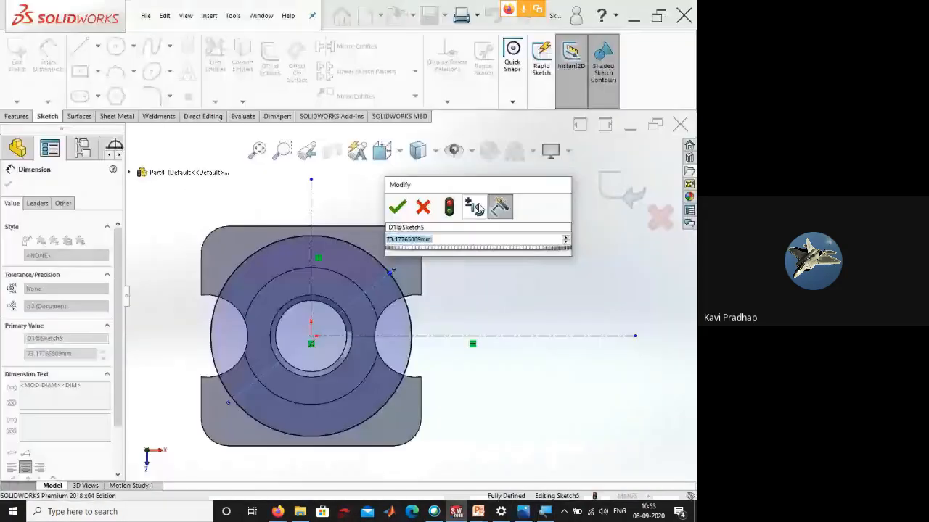
key("Return")
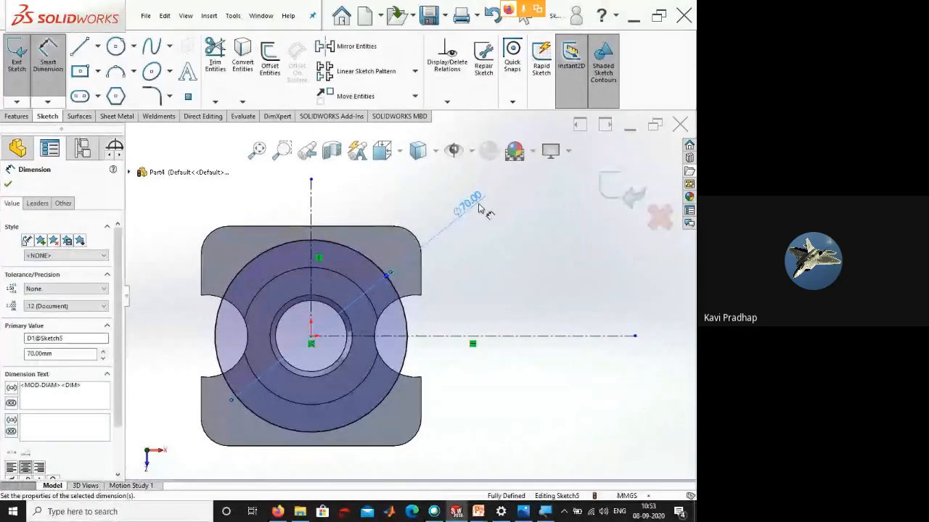
left_click(435, 303)
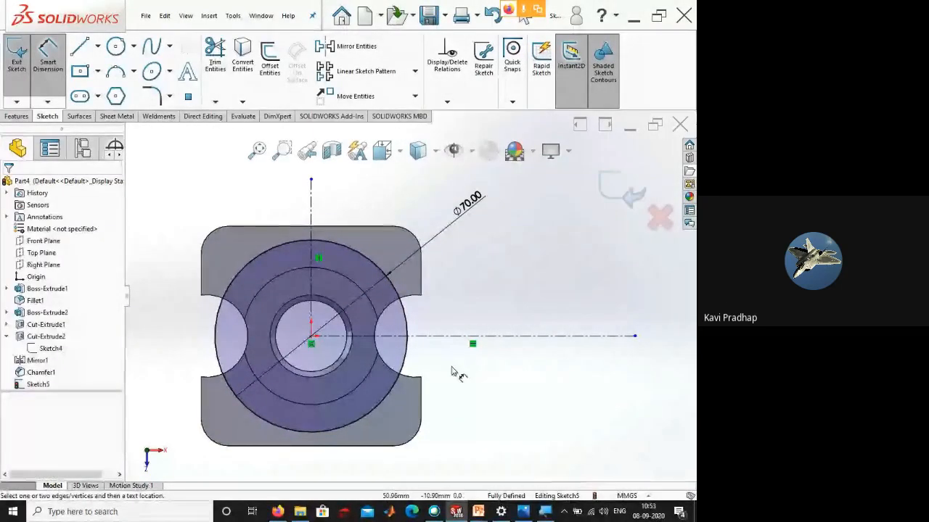
left_click(115, 48)
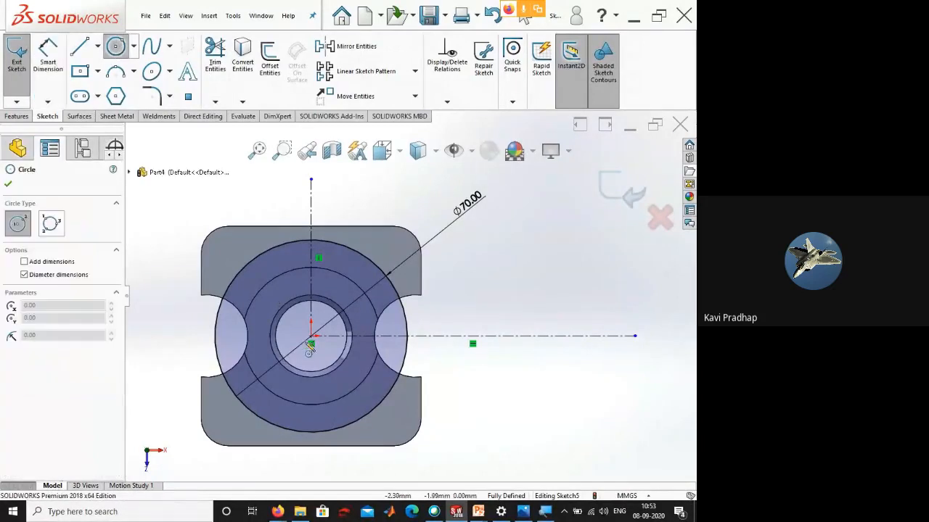
left_click(449, 336)
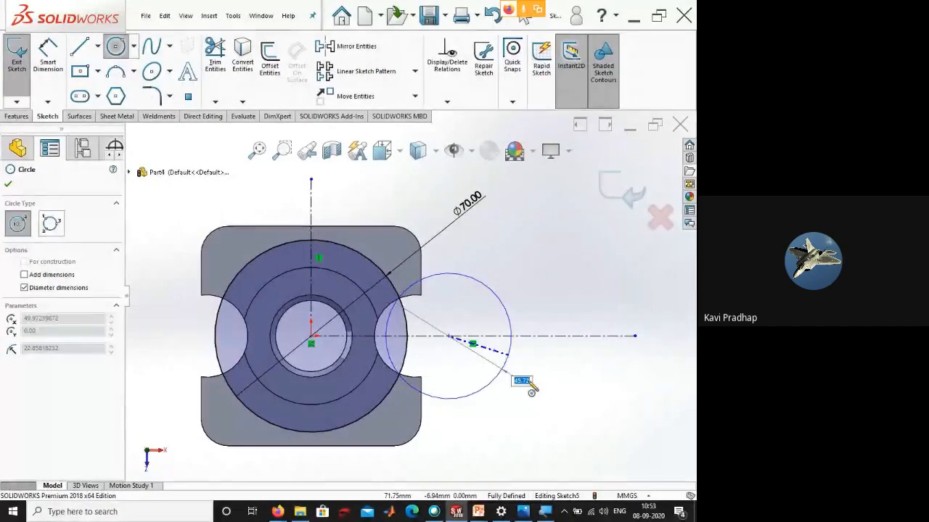
key("Escape")
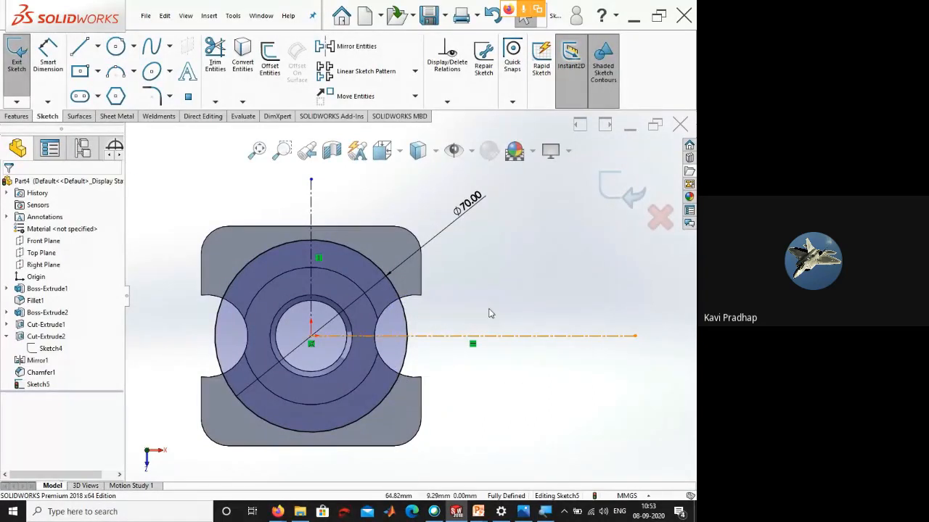
- Draw a circle about 32 mm in diameter on the horizontal centerline, centred about 54 mm to the right of the origin
key("Return")
left_click(460, 336)
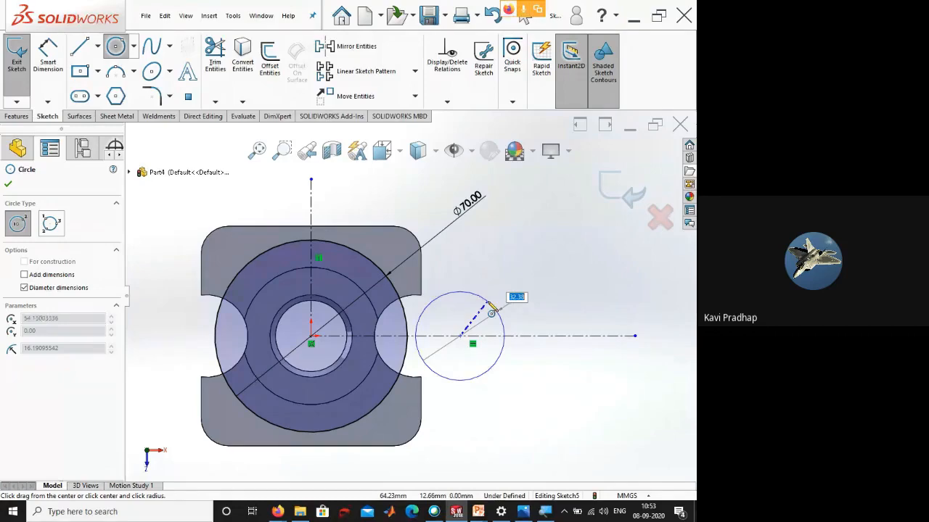
left_click(491, 308)
key("Escape")
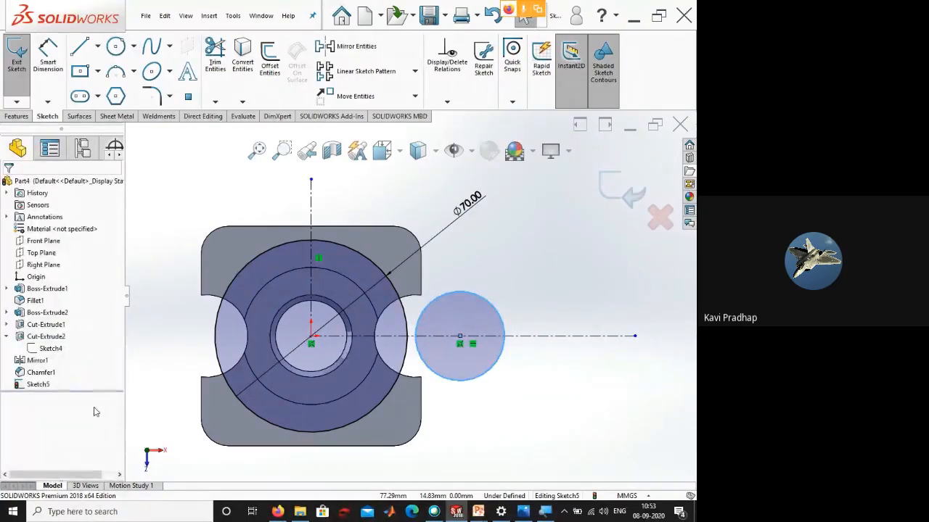
- Dimension the small circle on the horizontal centerline to a diameter of 30 mm
right_click_drag(505, 425, 505, 384)
left_click(493, 306)
left_click(522, 289)
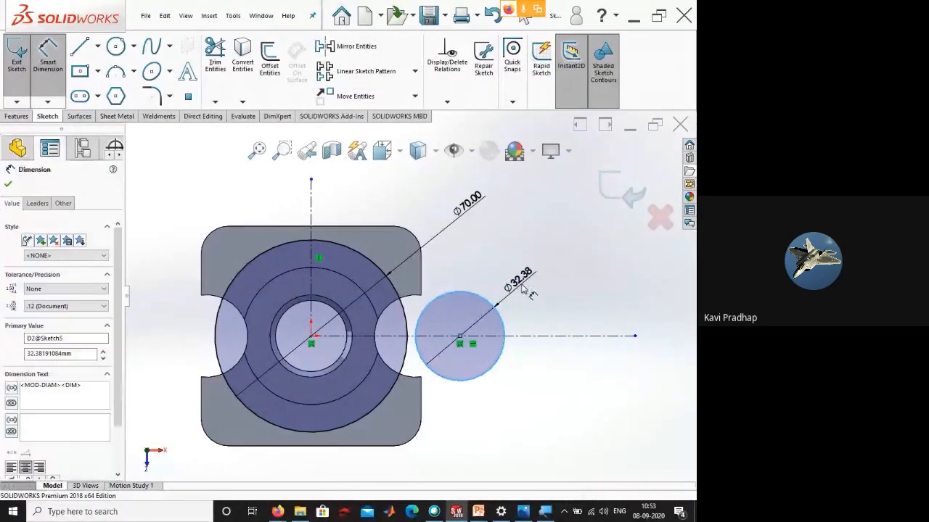
type("30")
key("Return")
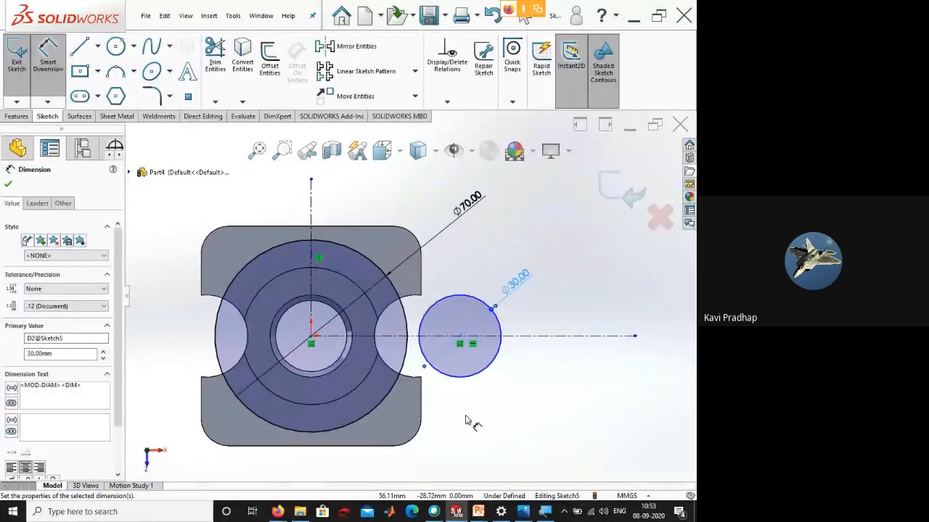
left_click(467, 418)
- Check the ear spacing in the Model 1.jpg drawing and dimension the small circle's centre 50 mm horizontally from the origin
scroll(451, 377, "down", 3)
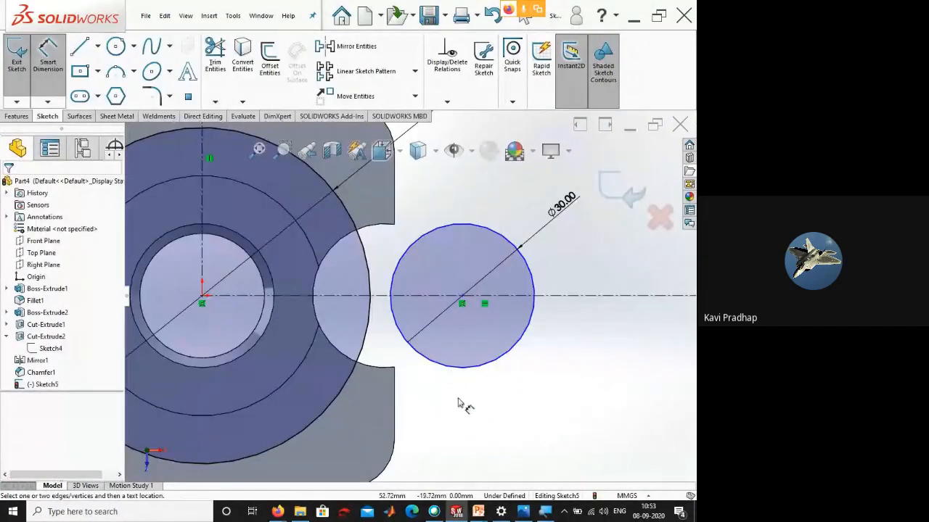
left_click(523, 512)
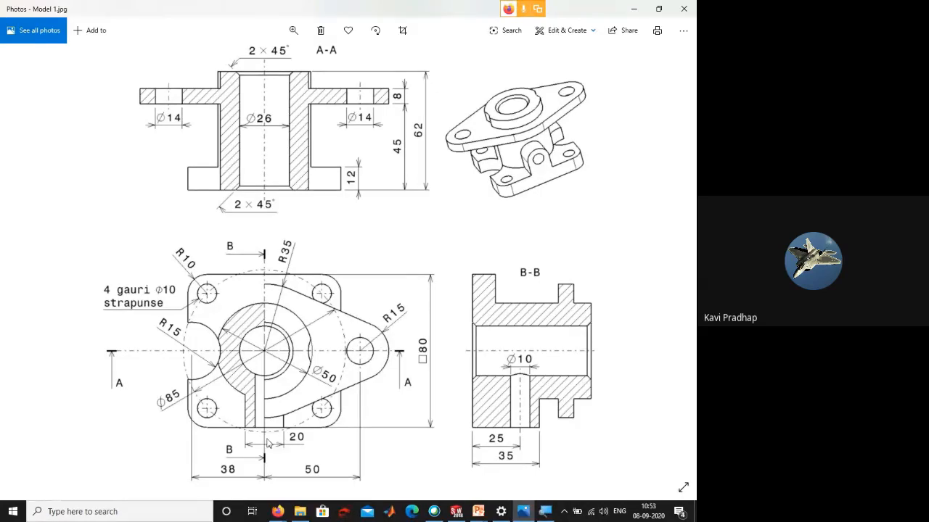
left_click(531, 519)
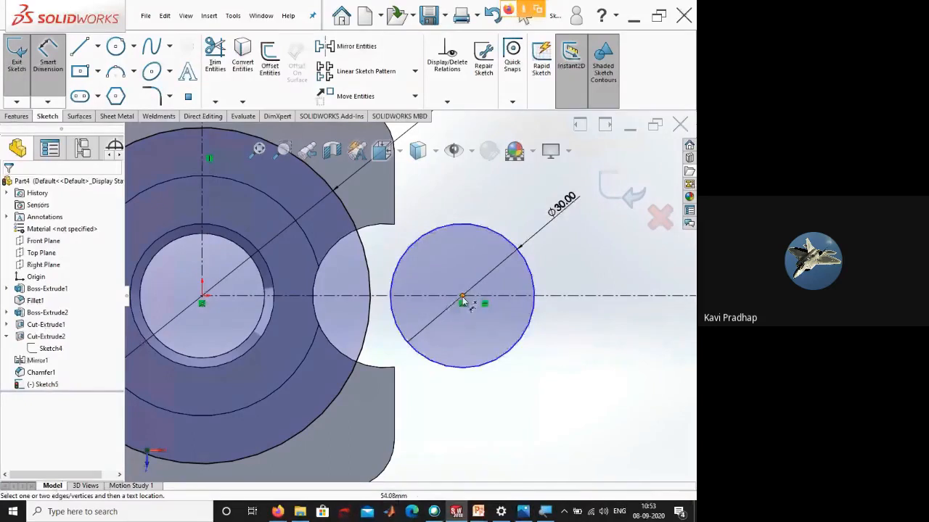
left_click(463, 296)
left_click(202, 296)
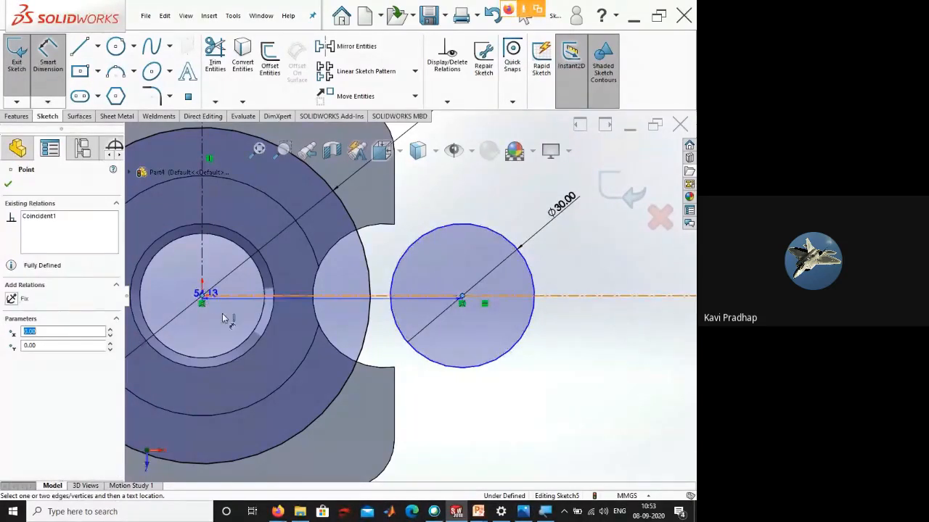
key("f")
left_click(363, 451)
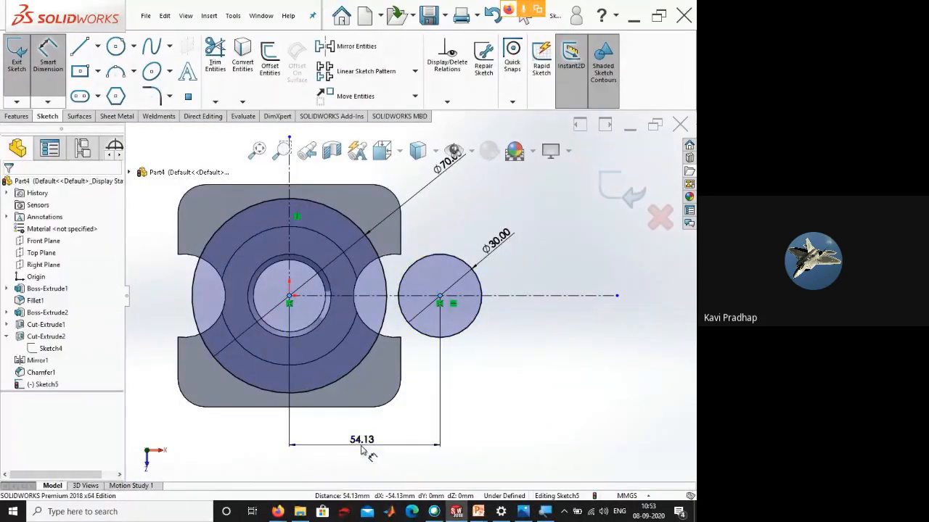
type("50")
key("Return")
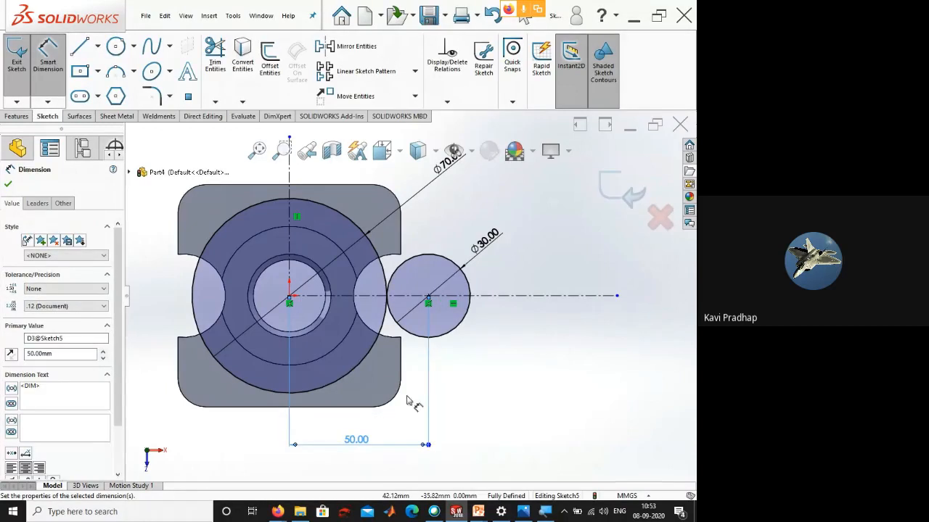
key("Escape")
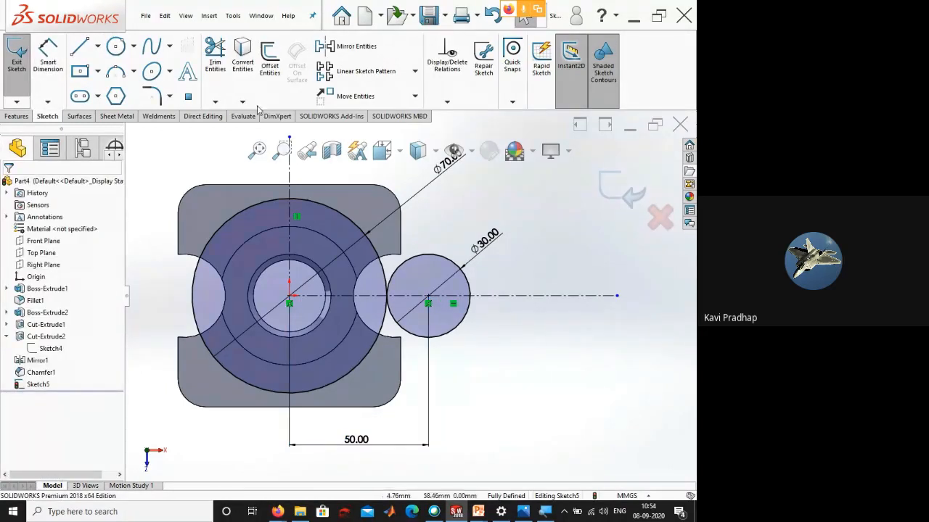
left_click(80, 47)
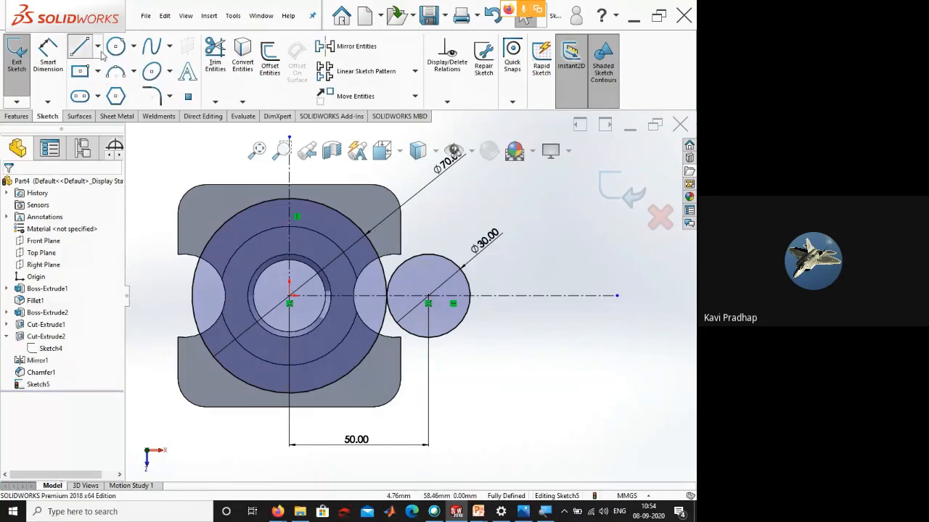
scroll(435, 257, "down", 2)
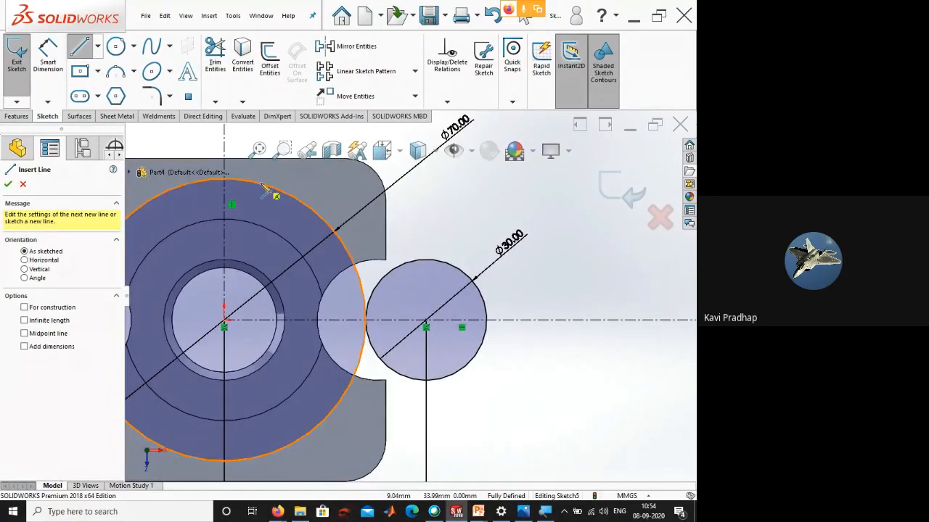
left_click(265, 215)
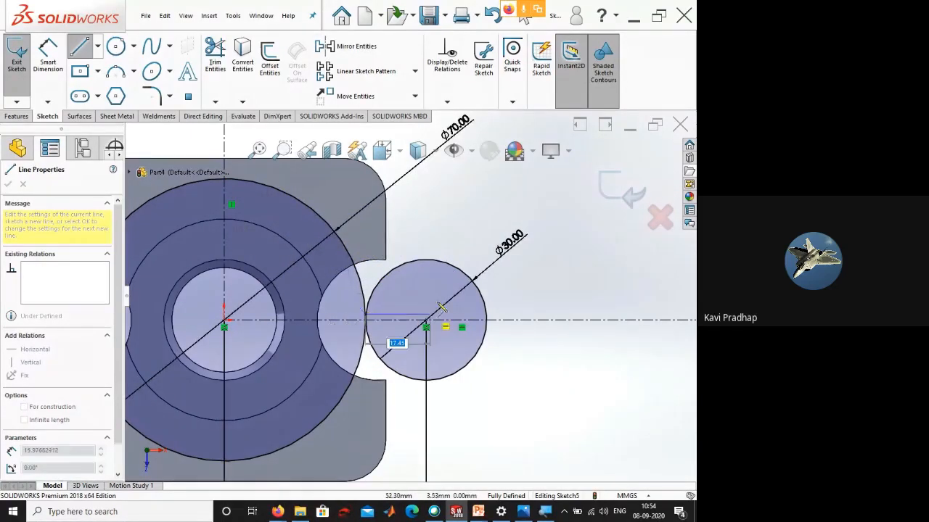
key("Escape")
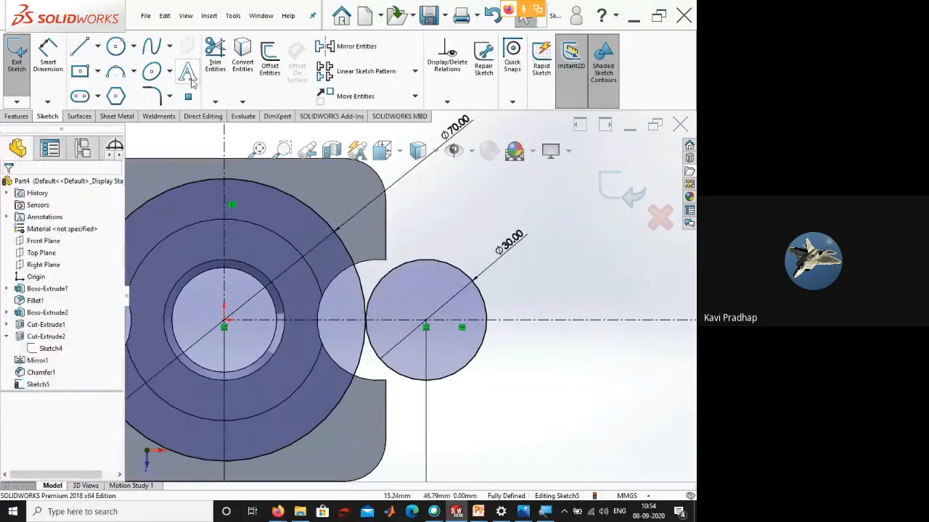
- Sketch a free sloping line above the two circles, descending from above the large circle toward the upper right of the small one
left_click(85, 48)
scroll(348, 193, "up", 2)
left_click(321, 180)
left_click(455, 264)
key("Escape")
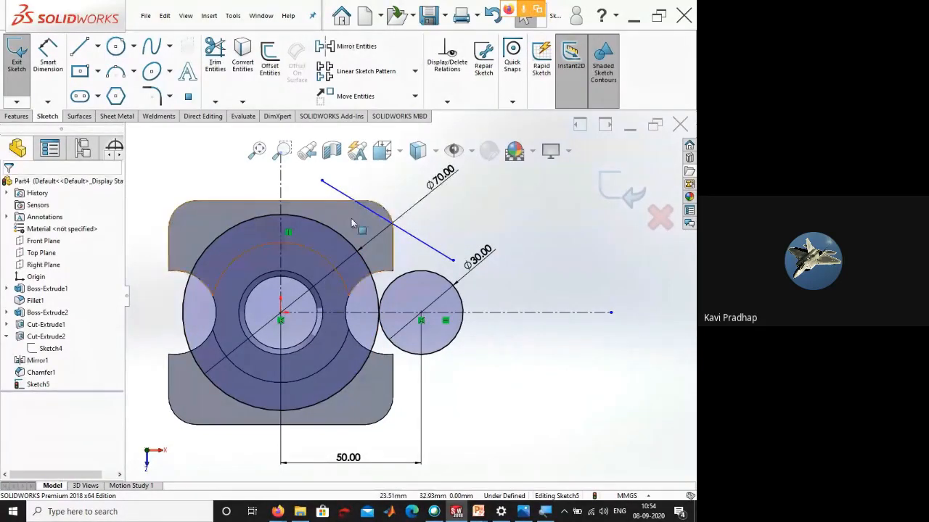
- Make the sloping line tangent to the 70 mm circle
scroll(351, 219, "down", 4)
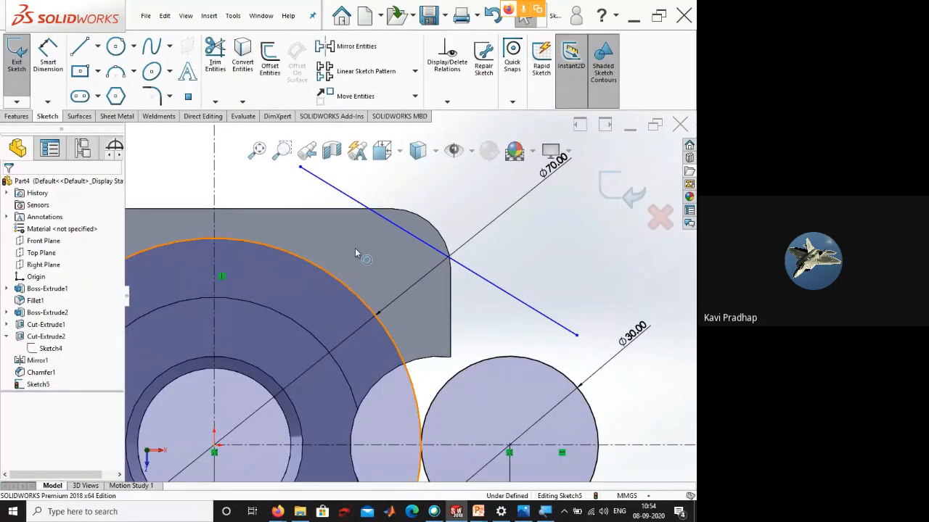
left_click(339, 280)
double_click(43, 390)
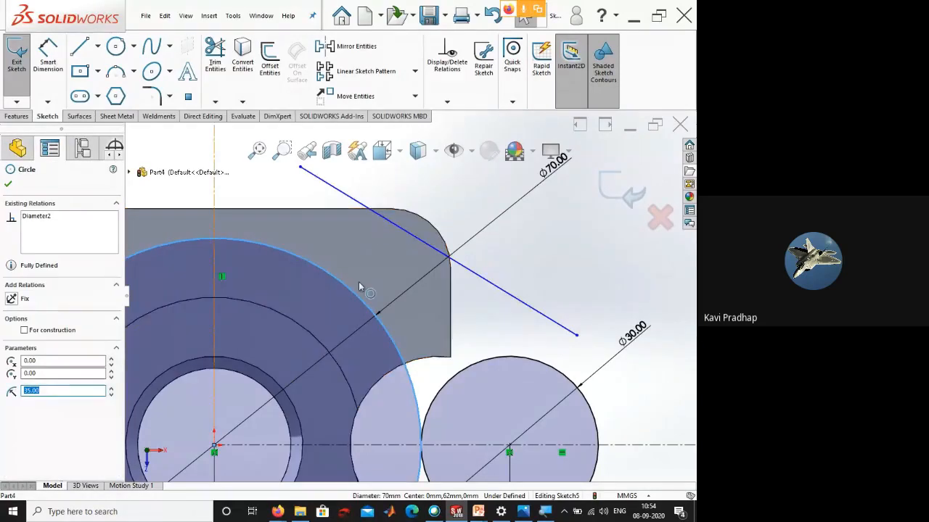
left_click(432, 252, "ctrl")
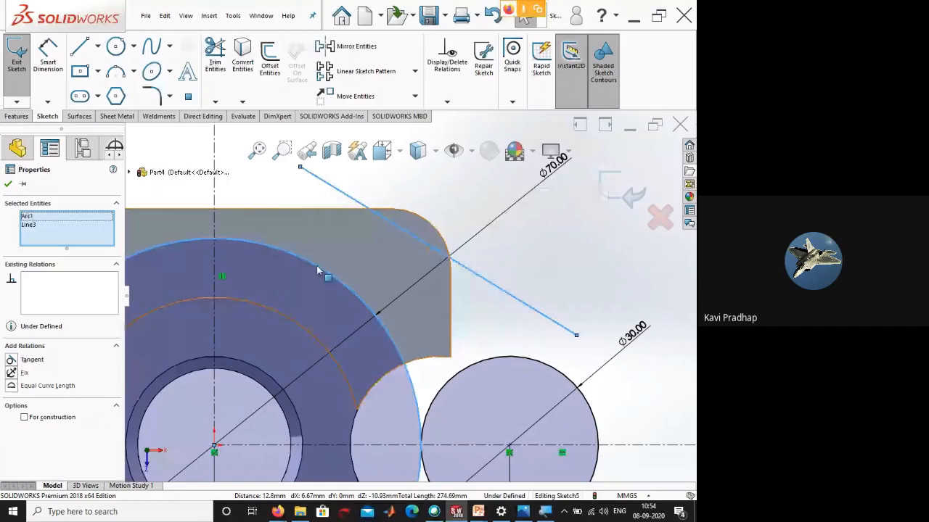
left_click(32, 360)
left_click(589, 321)
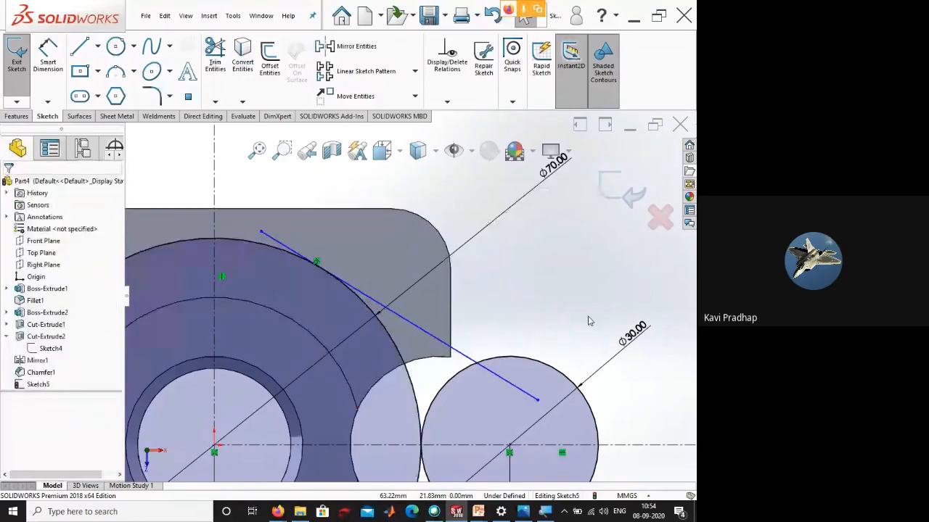
- Make the sloping line tangent to the 30 mm circle as well
left_click(494, 373)
left_click(544, 364, "ctrl")
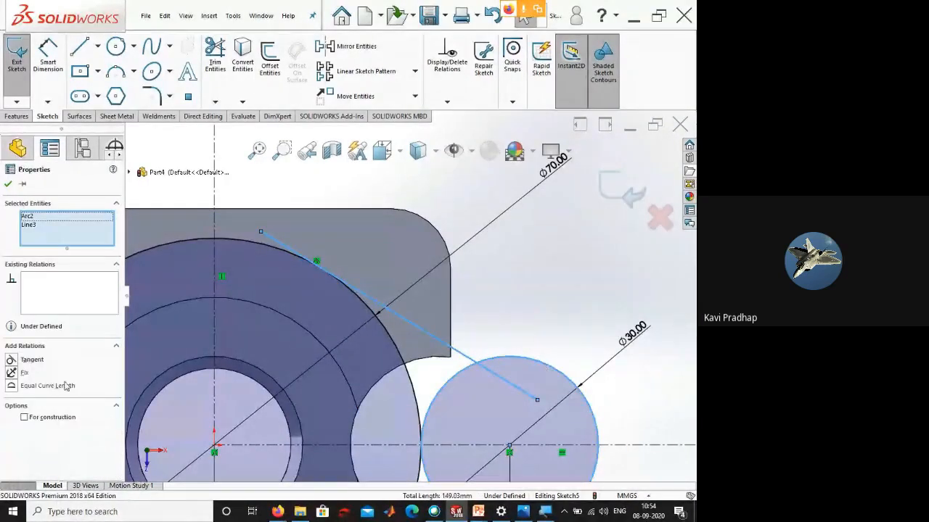
left_click(13, 361)
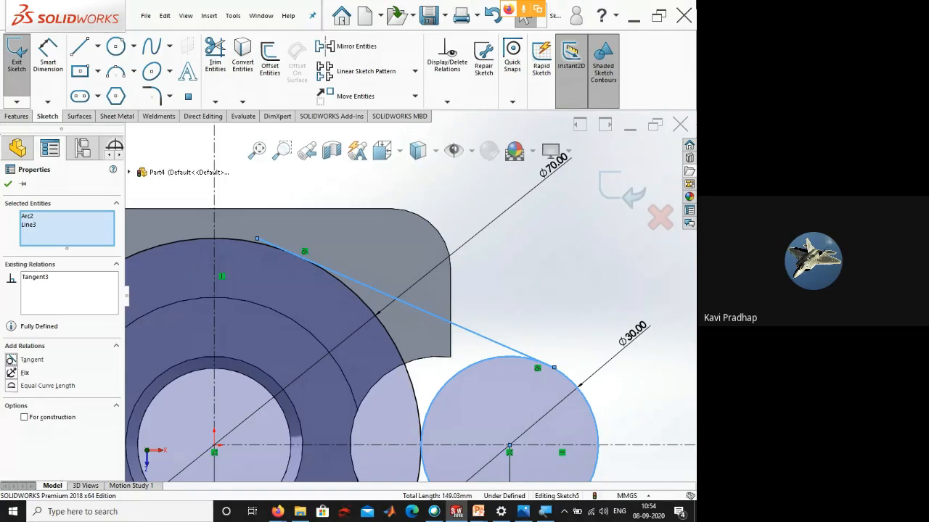
left_click(558, 301)
- Trim the tangent line's overhanging end beyond its contact with the 70 mm circle, using the Trim to closest option
scroll(558, 301, "up", 2)
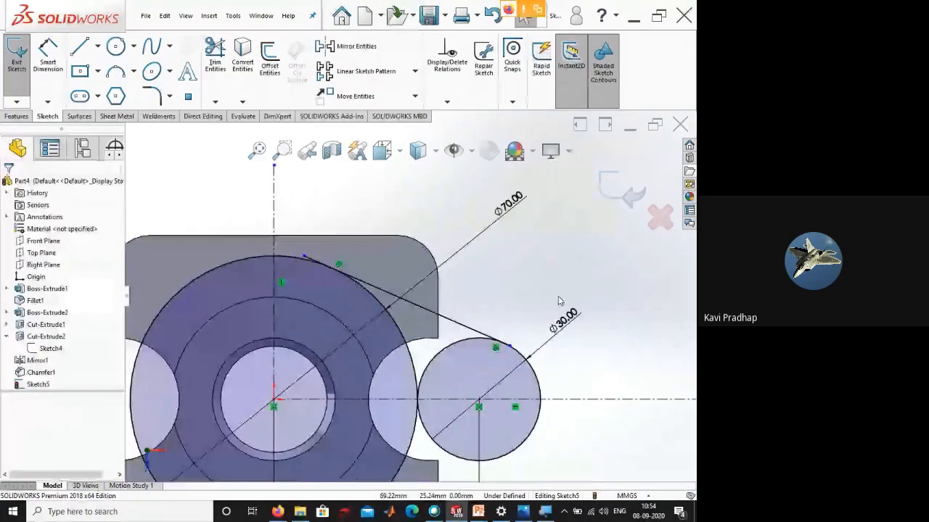
scroll(317, 222, "down", 5)
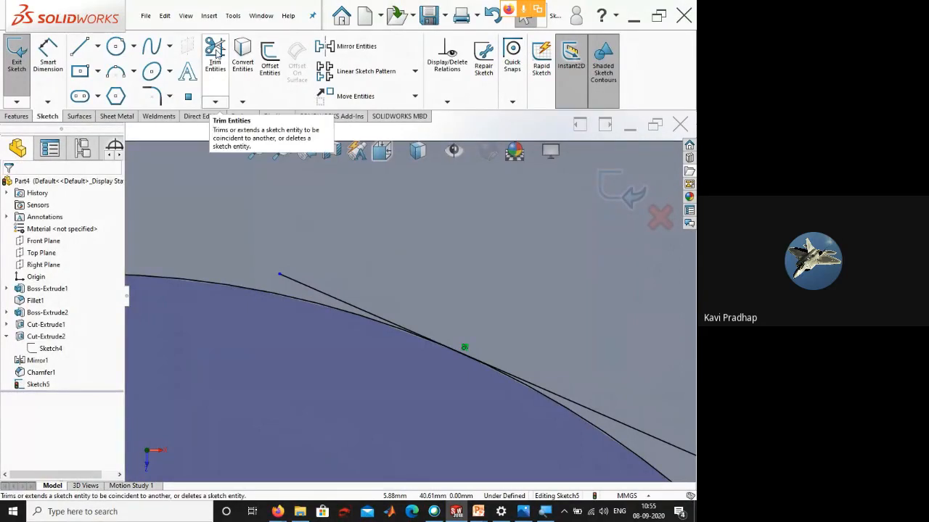
left_click(215, 55)
left_click(29, 418)
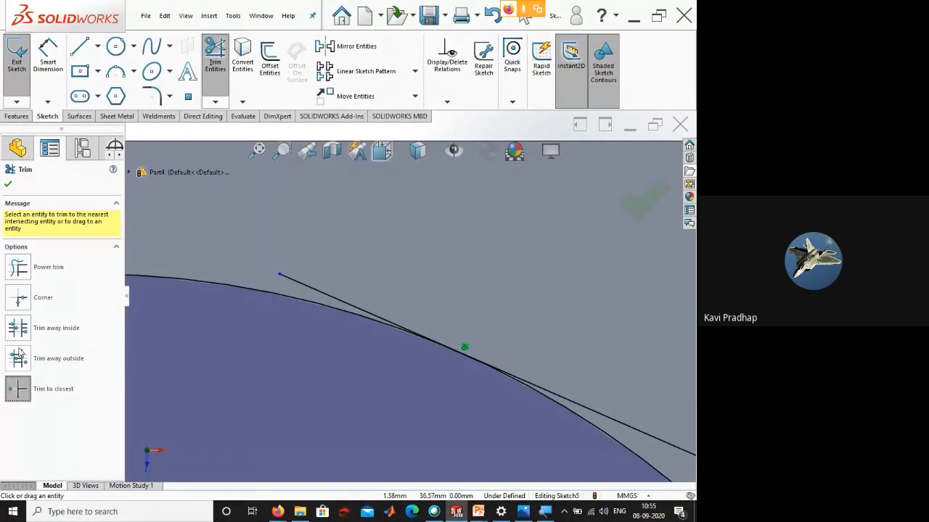
left_click(286, 278)
scroll(544, 410, "up", 4)
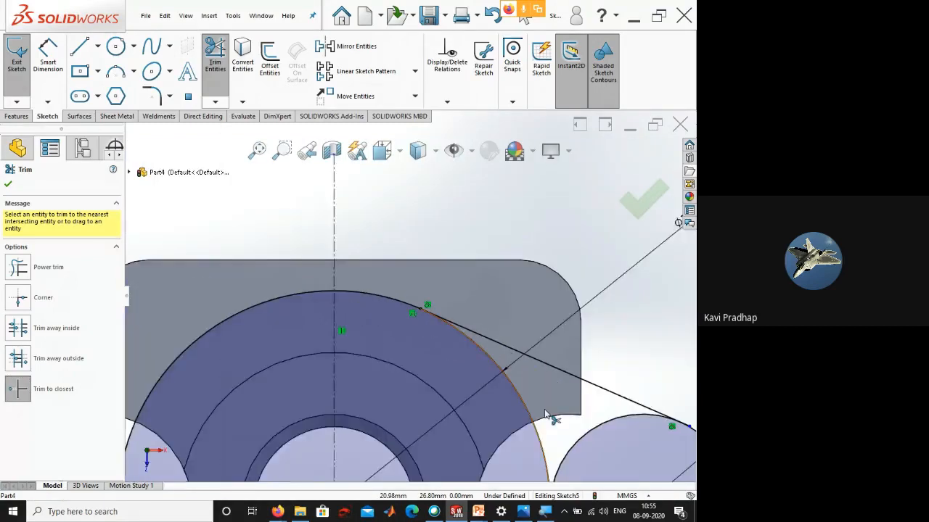
- Trim the tangent line's overhanging end beyond its contact with the 30 mm circle
scroll(545, 412, "up", 2)
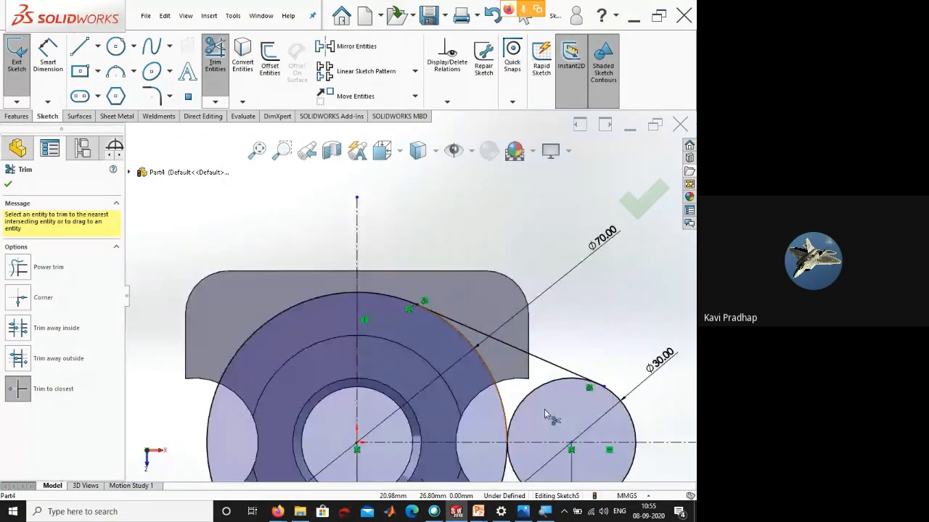
scroll(544, 410, "down", 5)
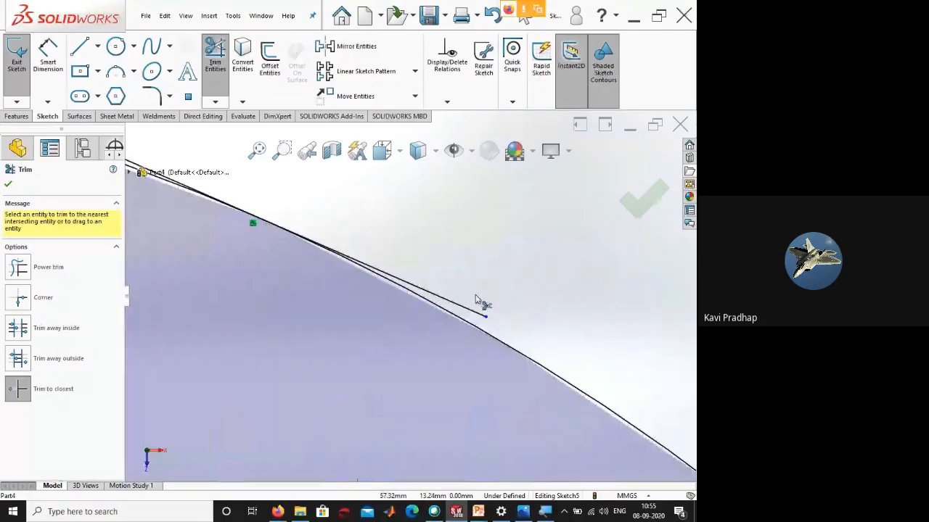
left_click(466, 311)
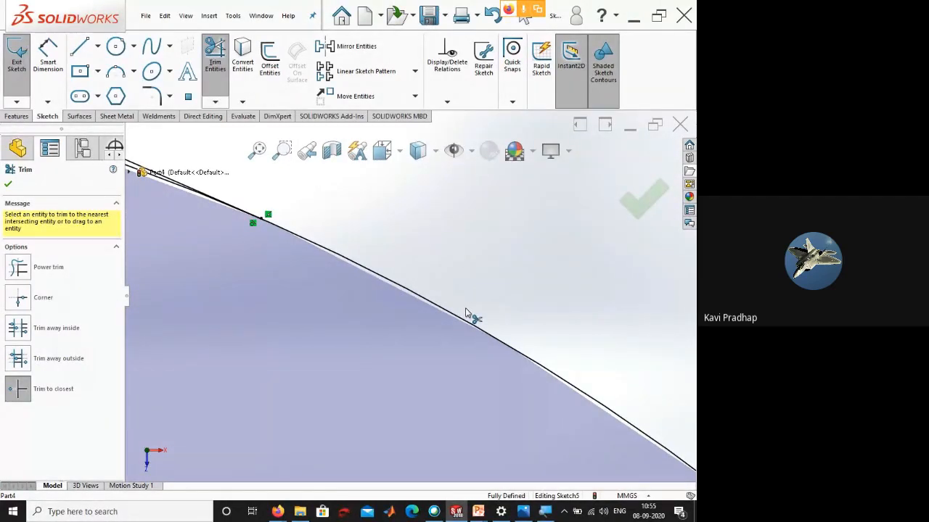
key("Escape")
scroll(462, 375, "up", 5)
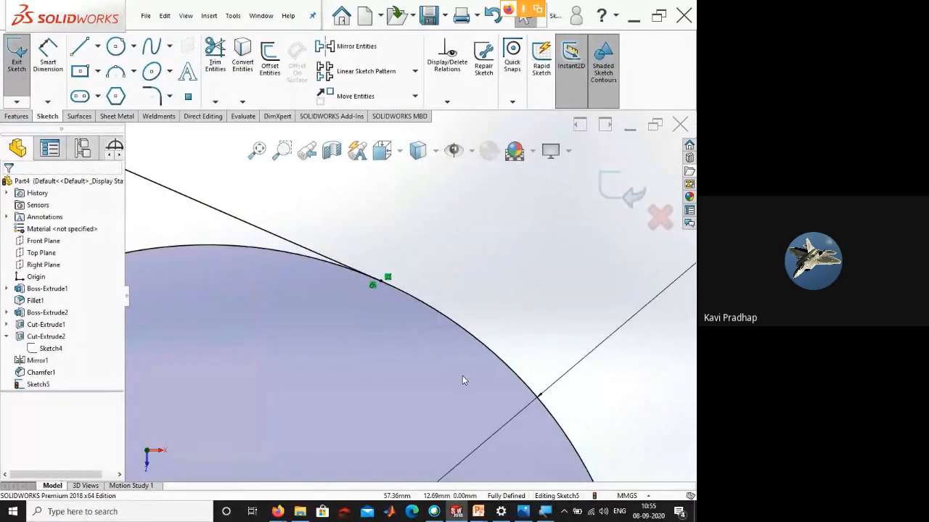
- Mirror the 30 mm circle and its tangent line about the vertical centerline, keeping the originals
scroll(462, 376, "up", 6)
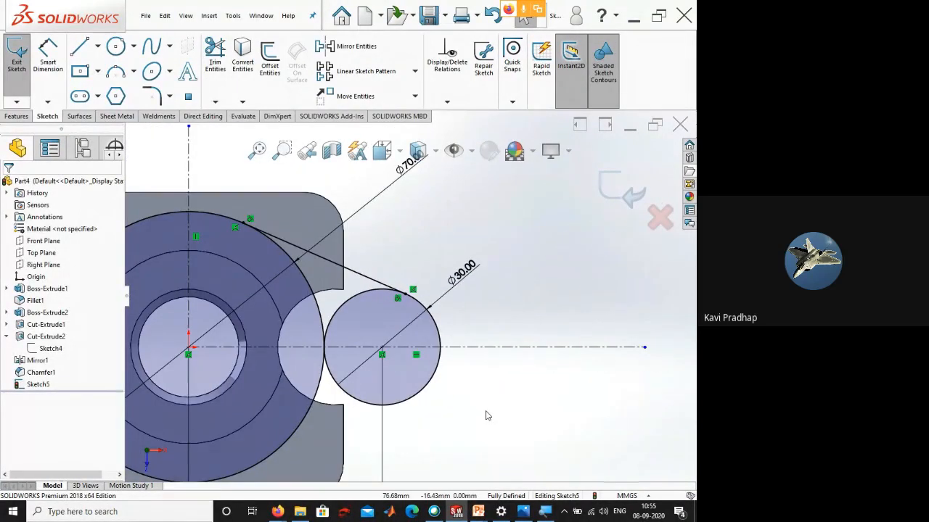
scroll(488, 415, "up", 3)
scroll(360, 302, "up", 2)
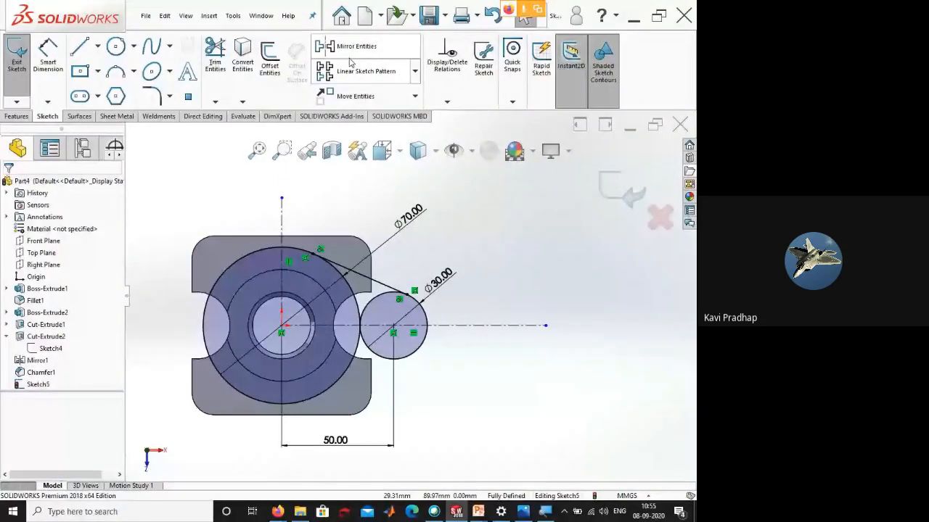
left_click(351, 48)
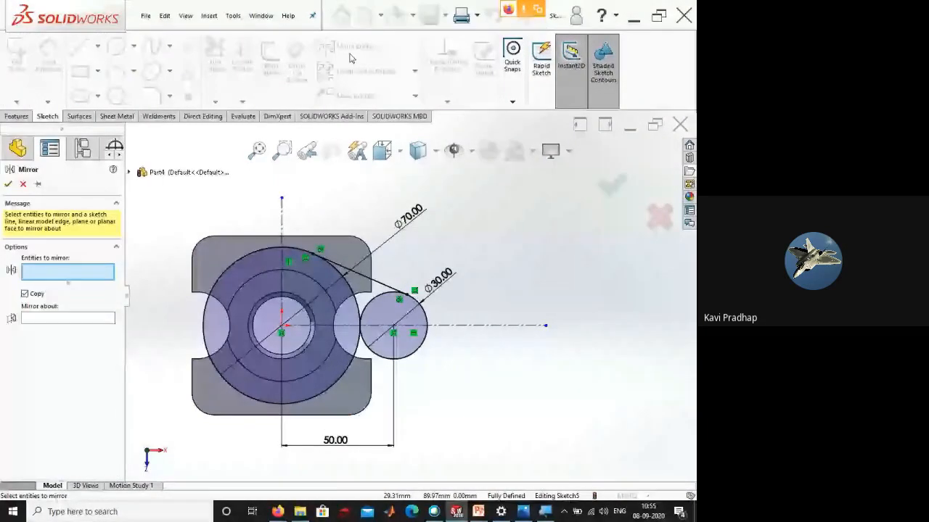
left_click(386, 292)
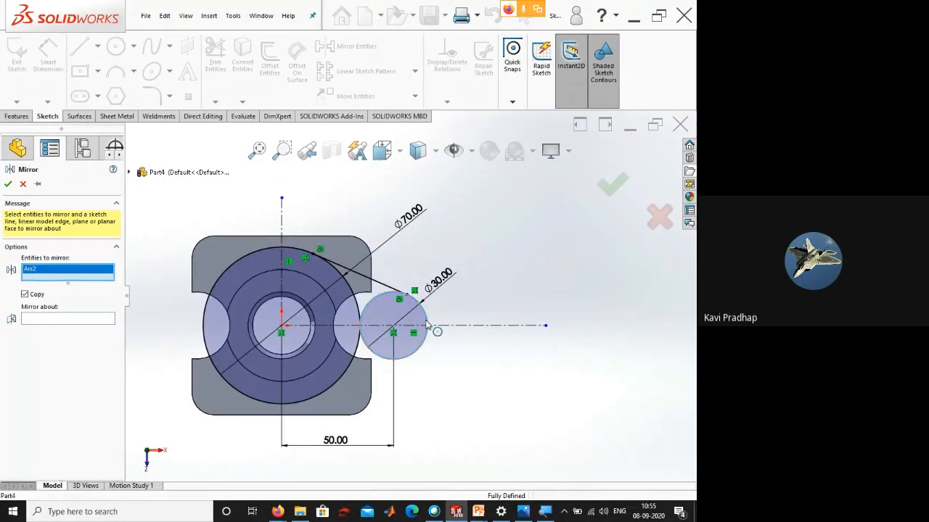
left_click(386, 291)
scroll(386, 290, "down", 3)
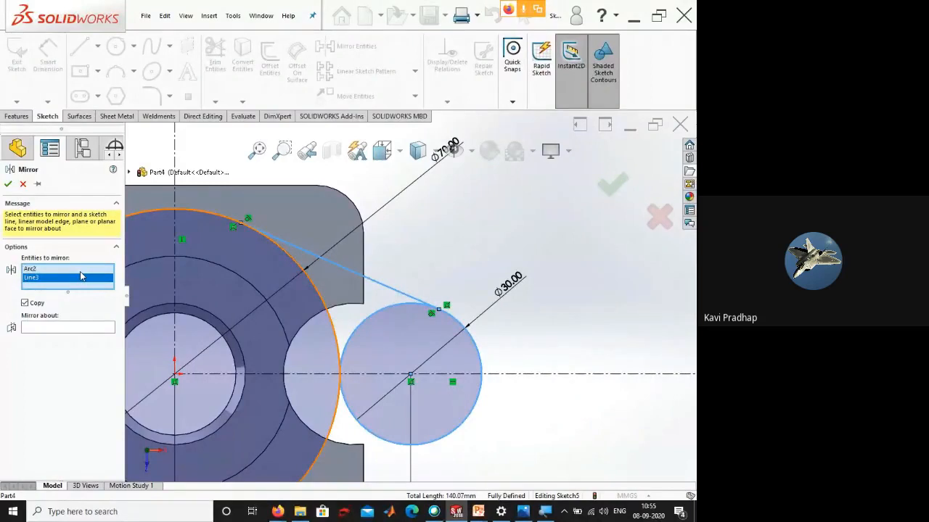
left_click(73, 329)
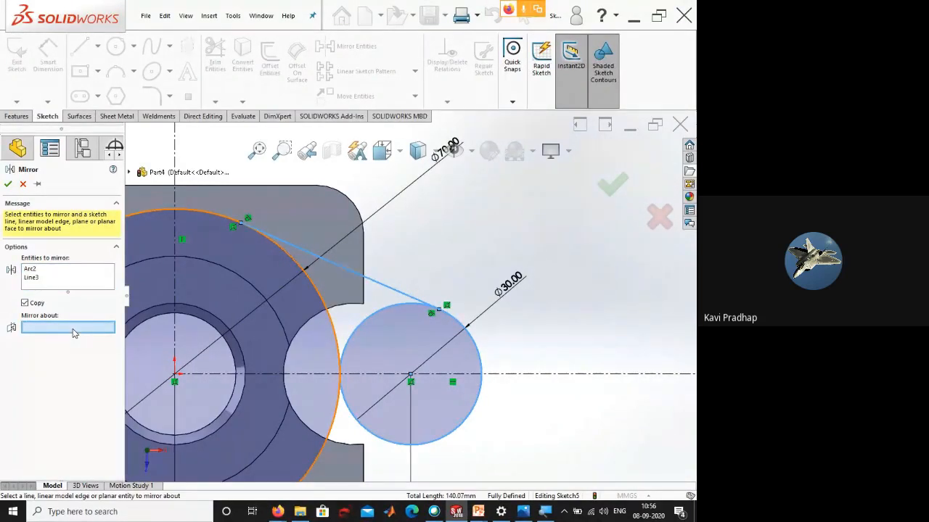
left_click(174, 265)
scroll(177, 269, "up", 3)
scroll(205, 313, "down", 5)
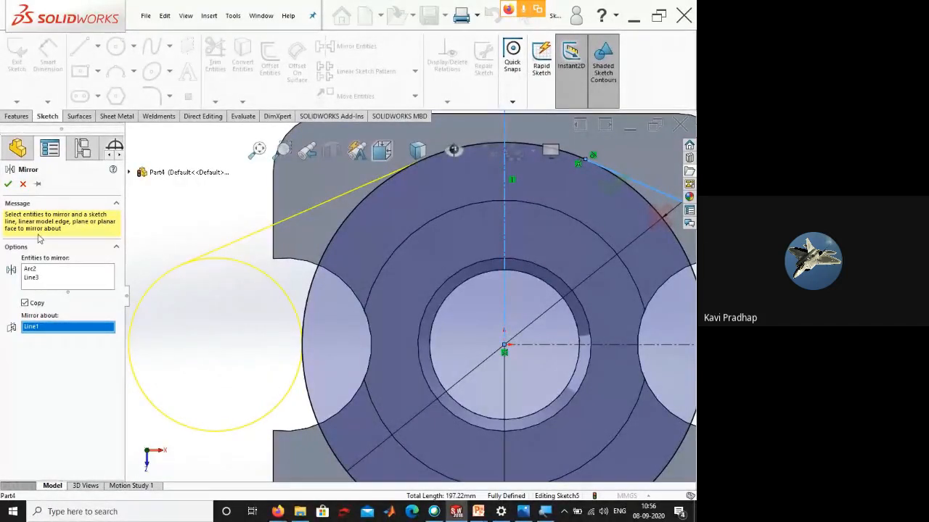
left_click(6, 185)
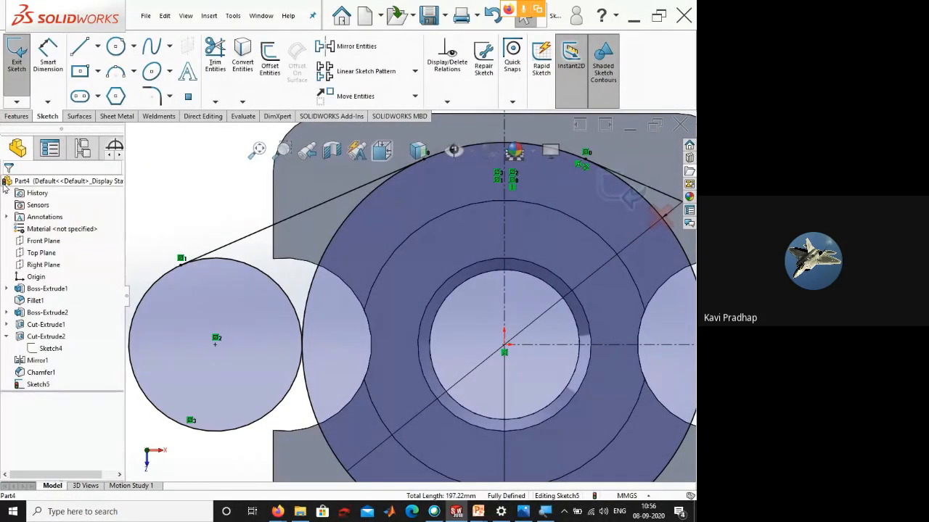
- Mirror both upper tangent lines about the horizontal centerline with Copy enabled, using the Magnifier to enlarge the mirror options
key("f")
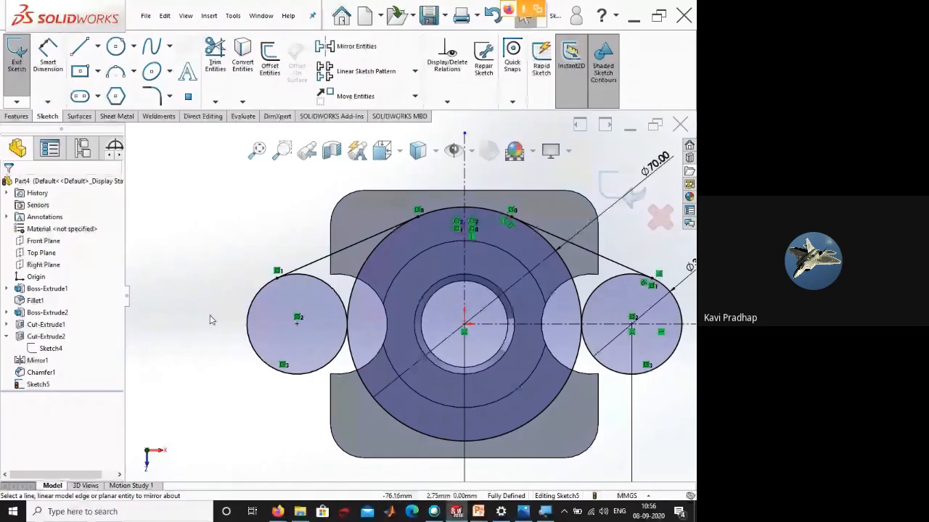
left_click(341, 49)
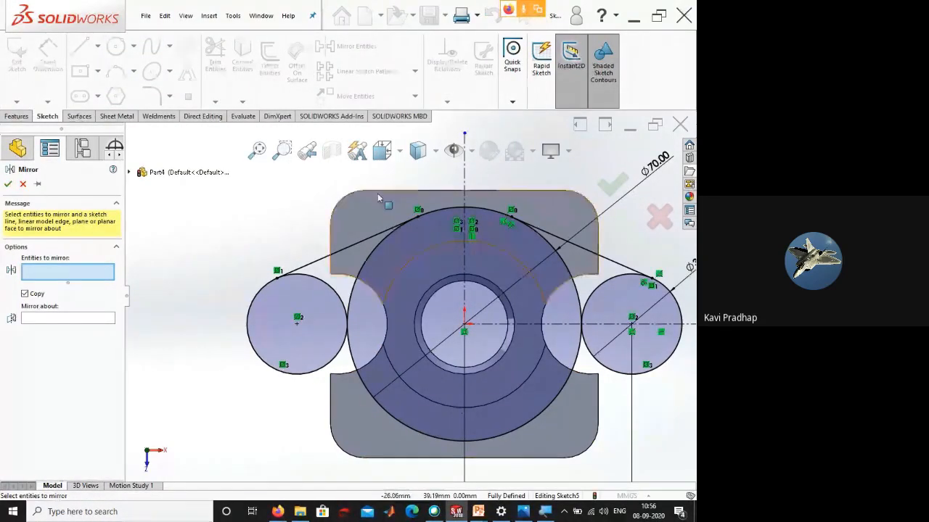
left_click(311, 266)
left_click(614, 264)
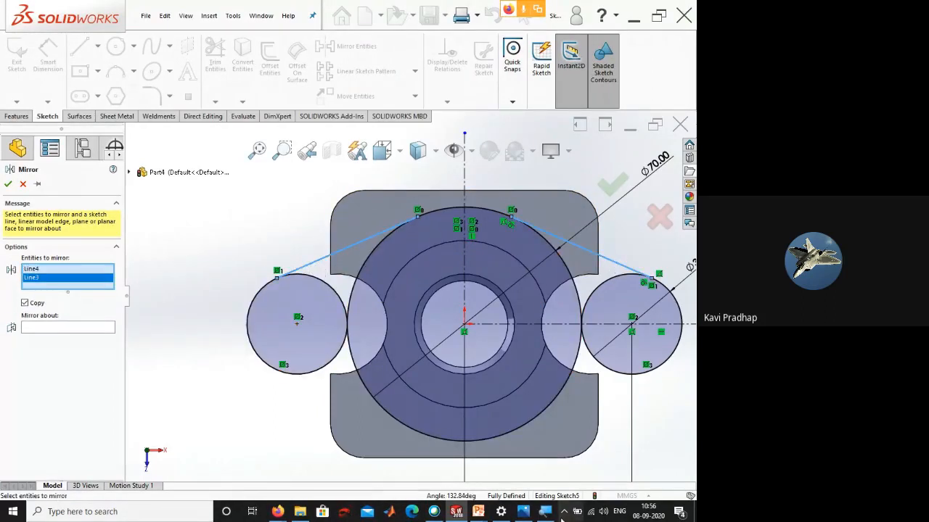
left_click(547, 513)
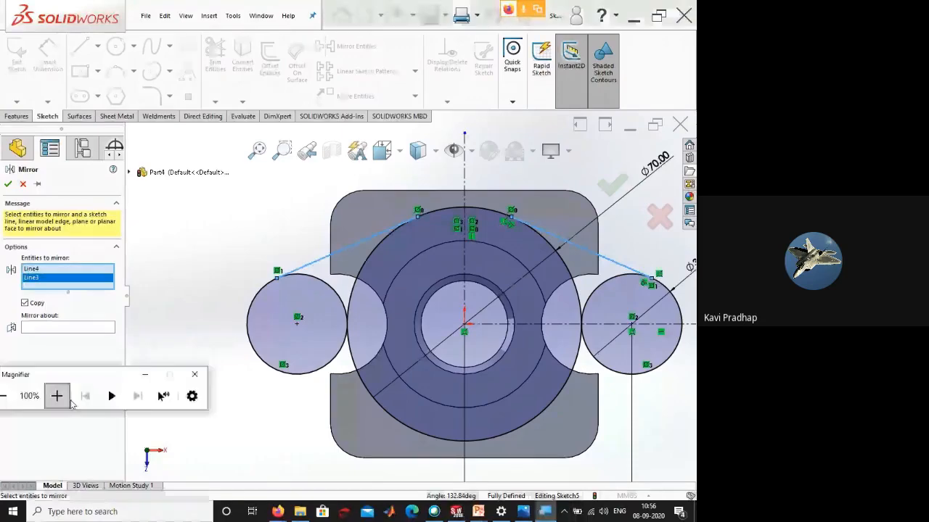
left_click(57, 395)
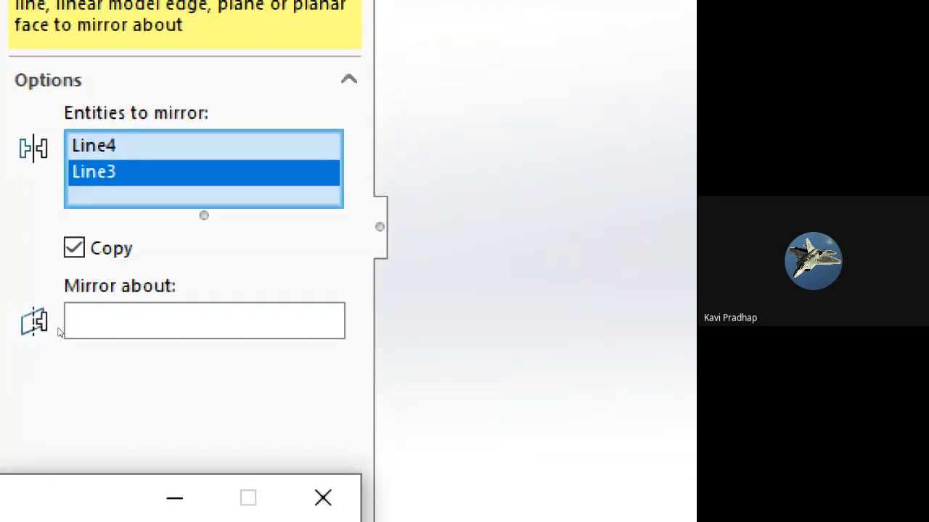
left_click(59, 332)
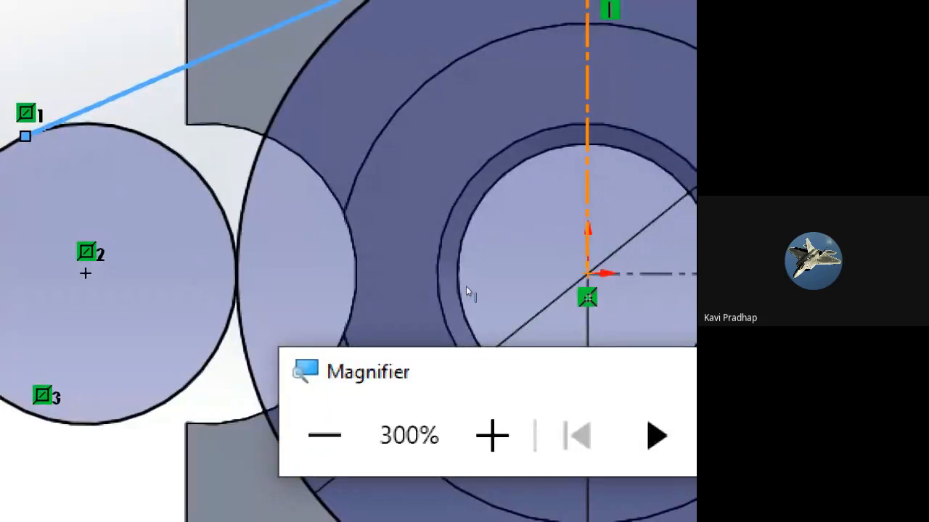
left_click(467, 287)
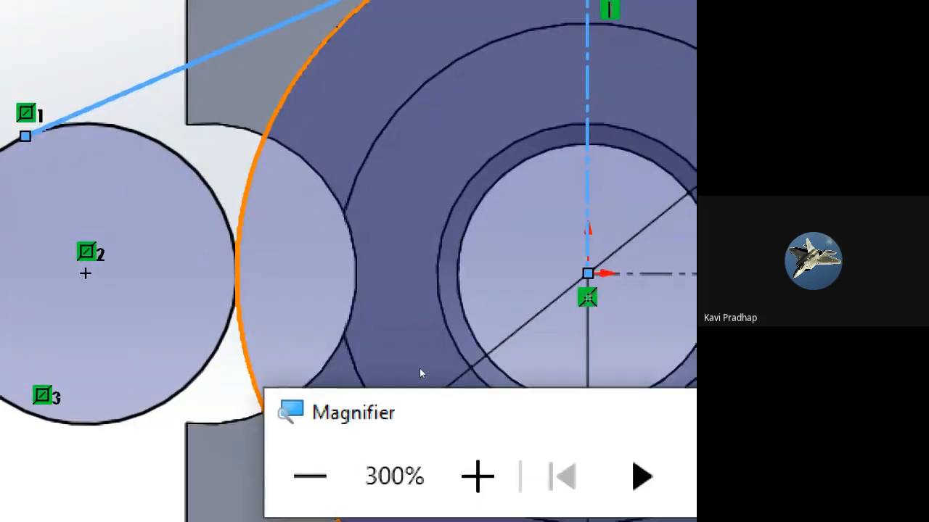
scroll(462, 290, "down", 5)
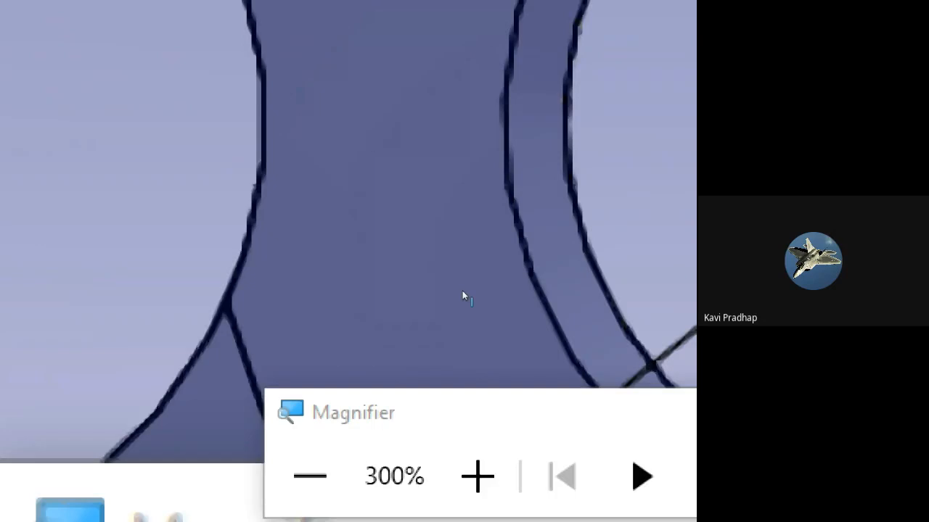
scroll(462, 296, "up", 5)
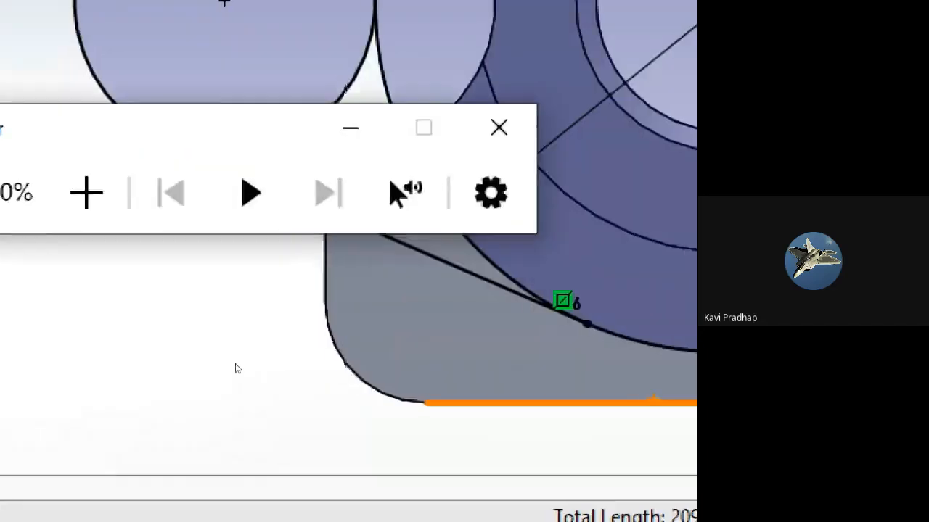
- Return the Magnifier to 100% and move its window clear of the sketch
left_click(29, 194)
left_click(29, 194)
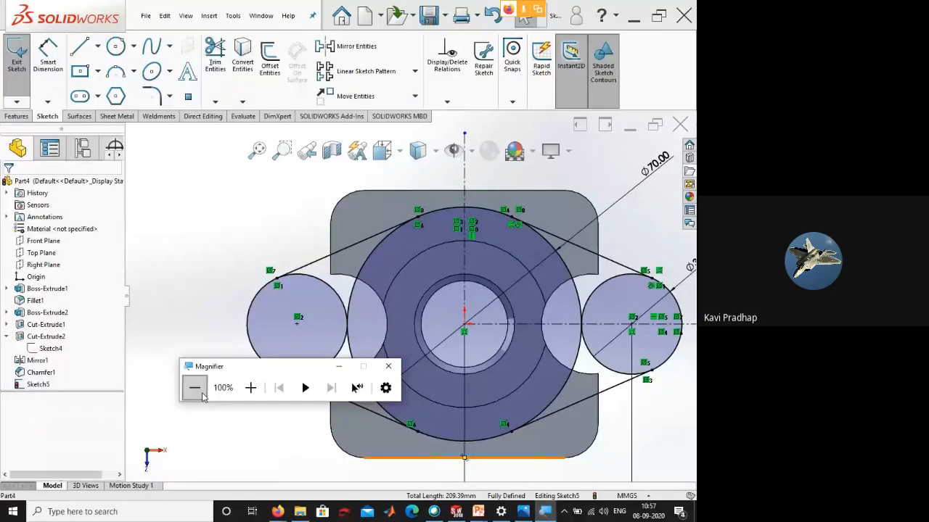
left_click(206, 303)
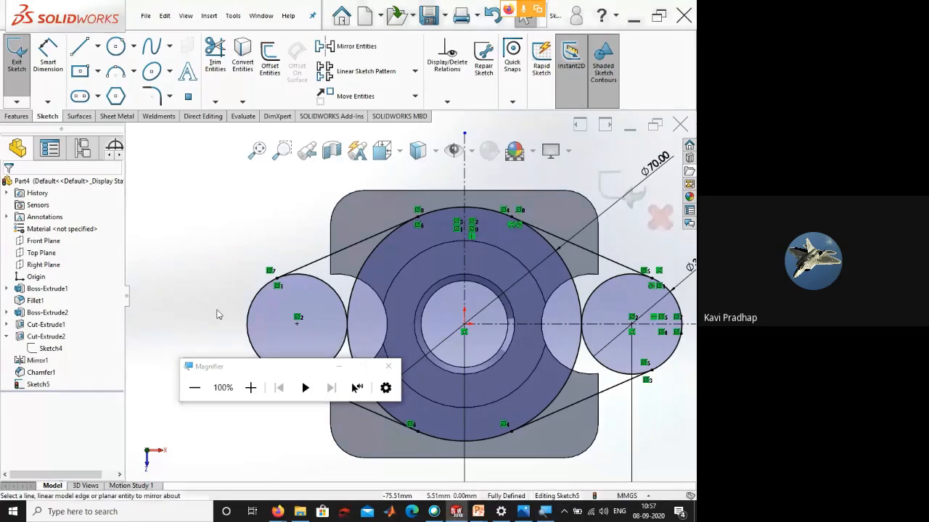
left_click_drag(317, 367, 311, 520)
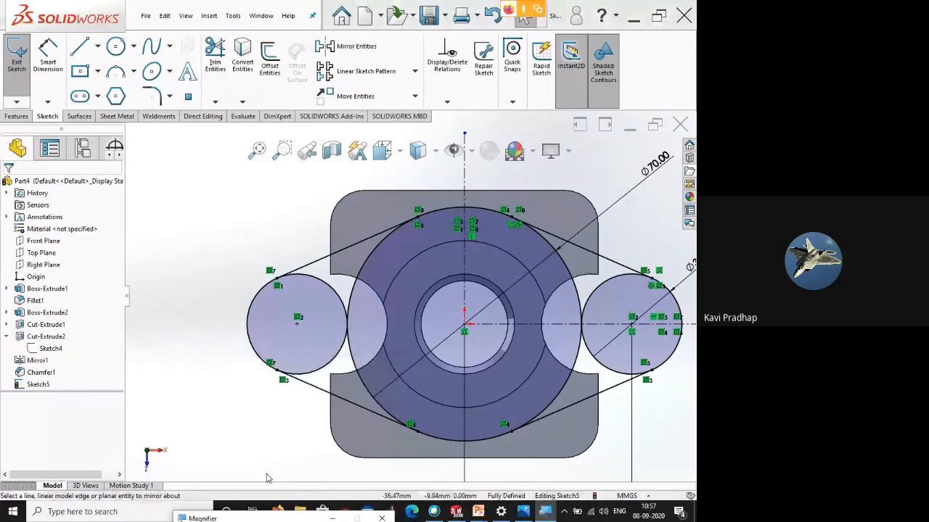
- Trim away the inner arcs of the 70 mm circle and both 30 mm circles, leaving a single closed flange outline
middle_click(512, 396)
middle_click(512, 396)
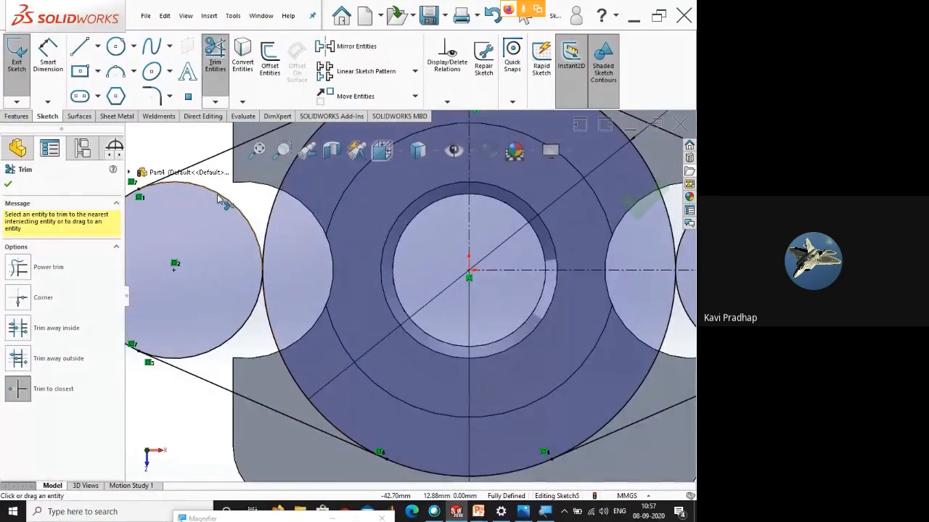
left_click(222, 199)
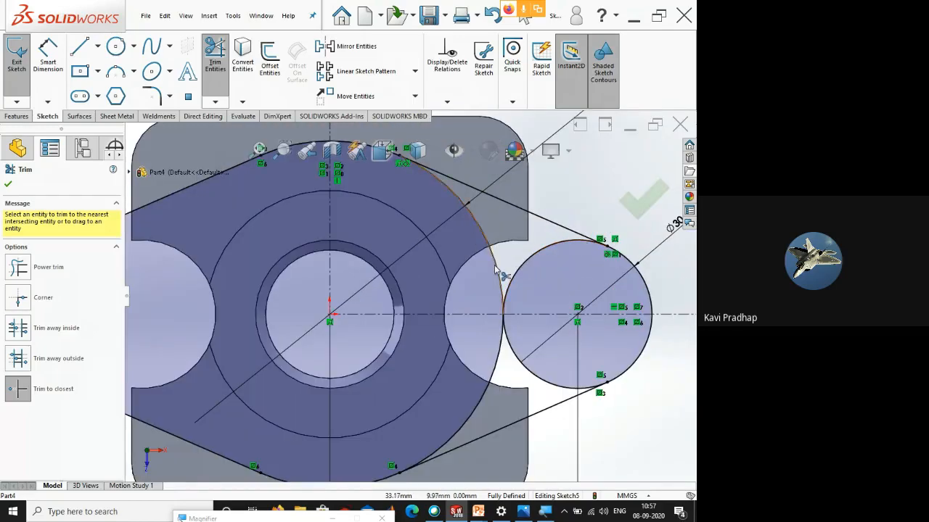
left_click(508, 270)
left_click(519, 276)
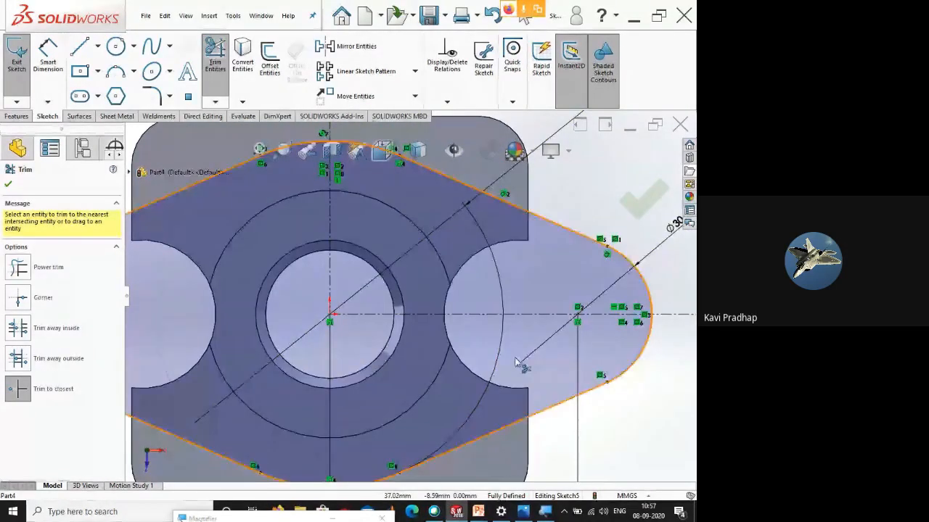
key("f")
left_click(8, 184)
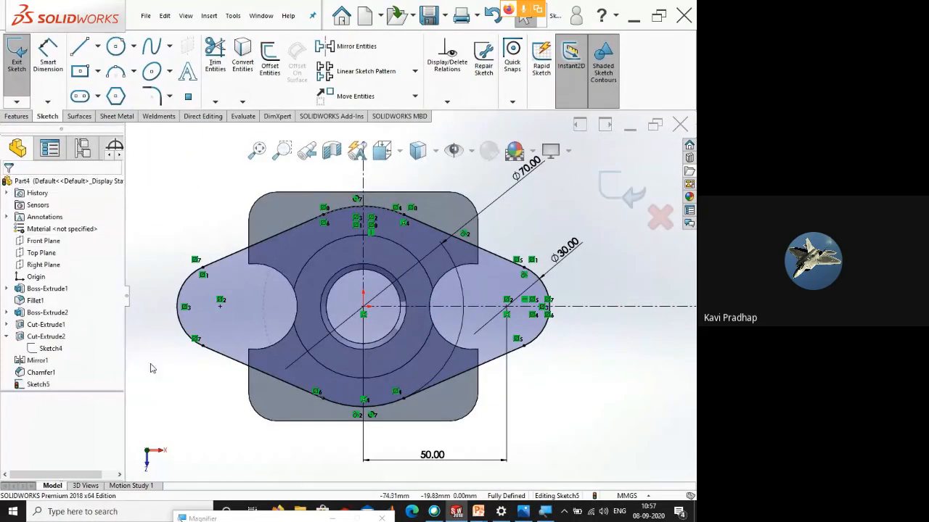
- Toggle Shaded Sketch Contours off and on to check in 3D that the flange outline forms a closed profile
mouse_move(278, 426)
middle_mouse_down()
mouse_move(278, 333)
mouse_move(319, 305)
middle_mouse_up()
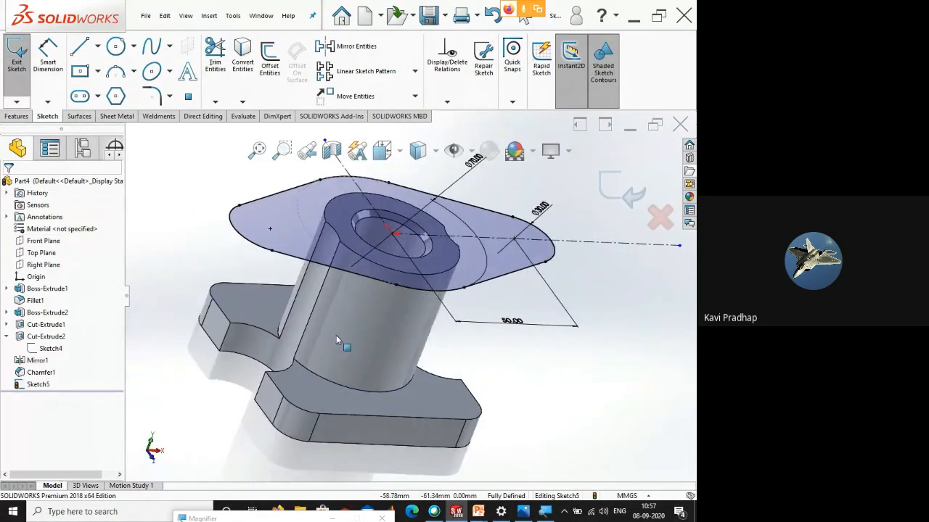
left_click(605, 78)
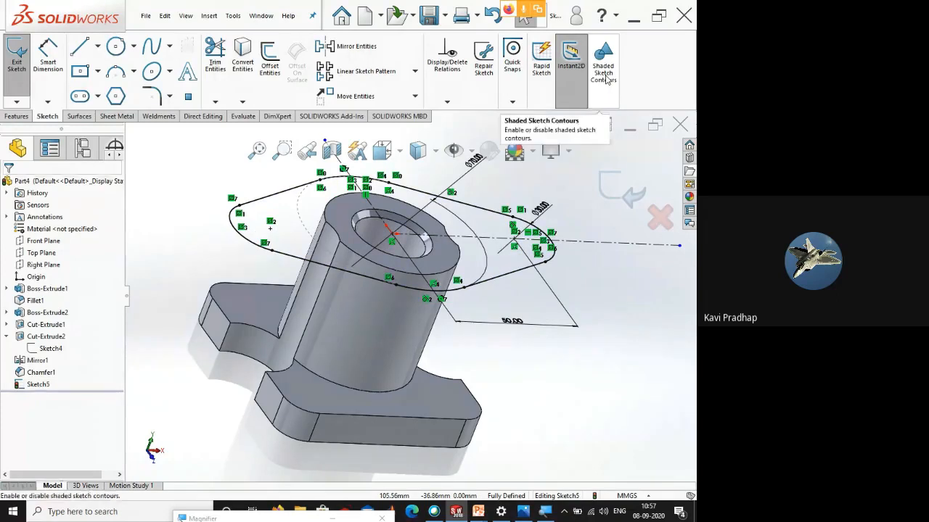
left_click(605, 78)
left_click(606, 78)
left_click(605, 78)
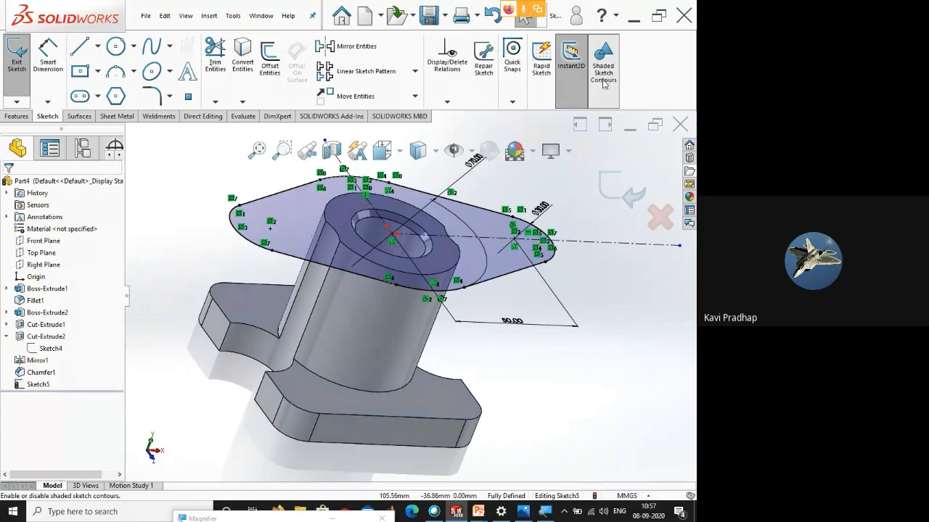
left_click(603, 84)
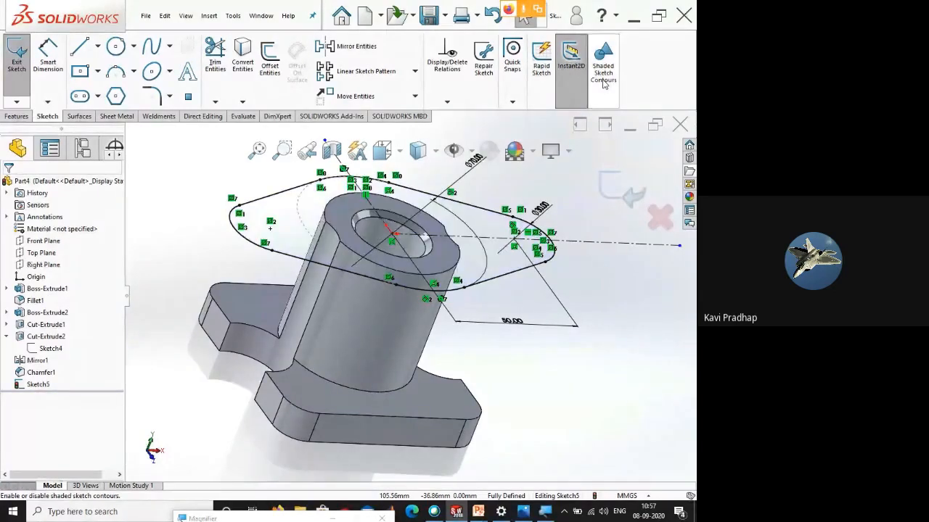
left_click(603, 84)
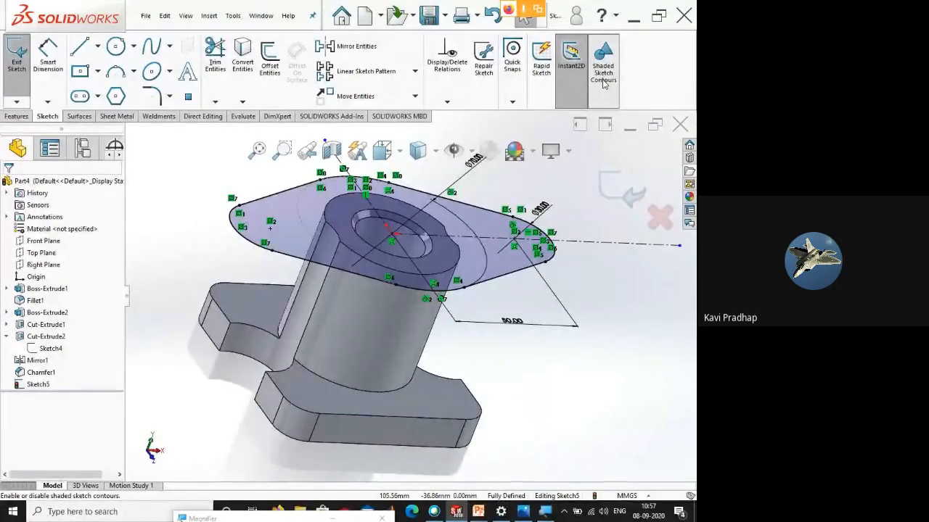
left_click(604, 84)
left_click(612, 81)
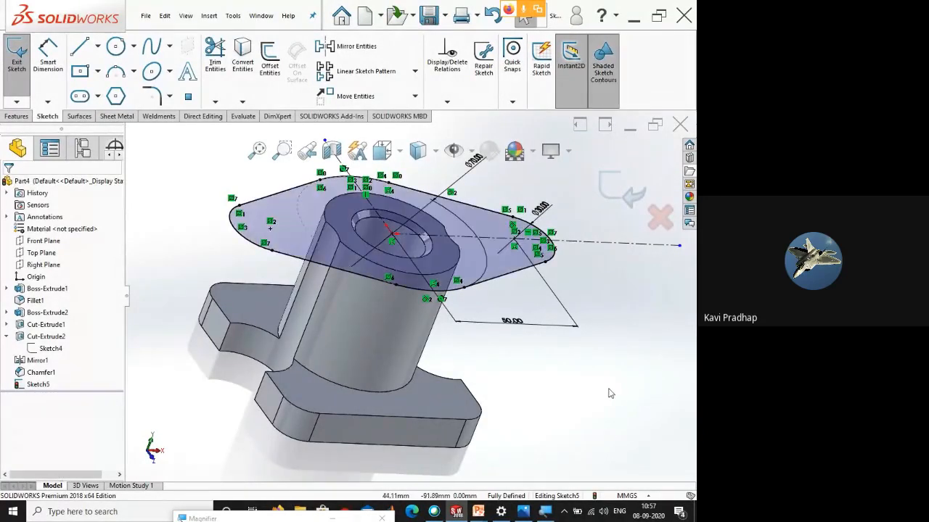
scroll(516, 396, "up", 1)
mouse_move(515, 396)
middle_mouse_down()
mouse_move(518, 314)
mouse_move(537, 433)
middle_mouse_up()
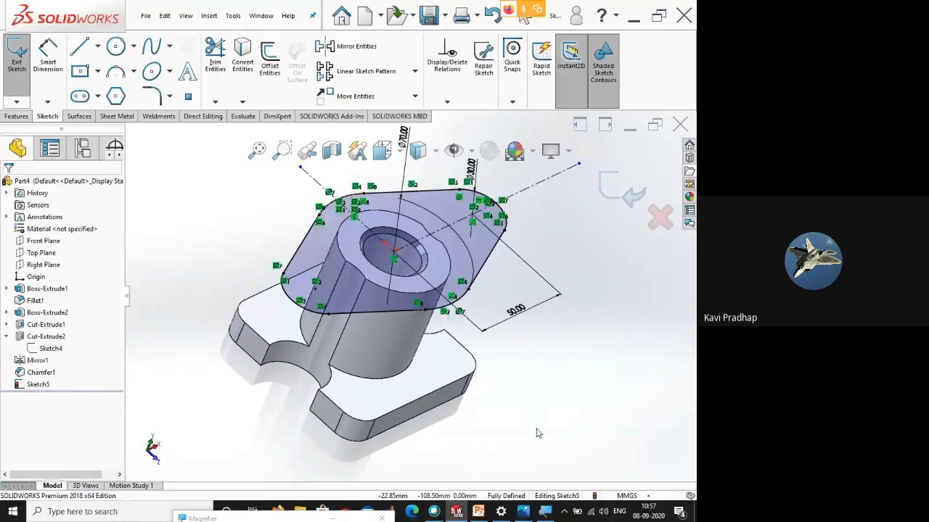
scroll(424, 256, "down", 1)
scroll(424, 256, "down", 4)
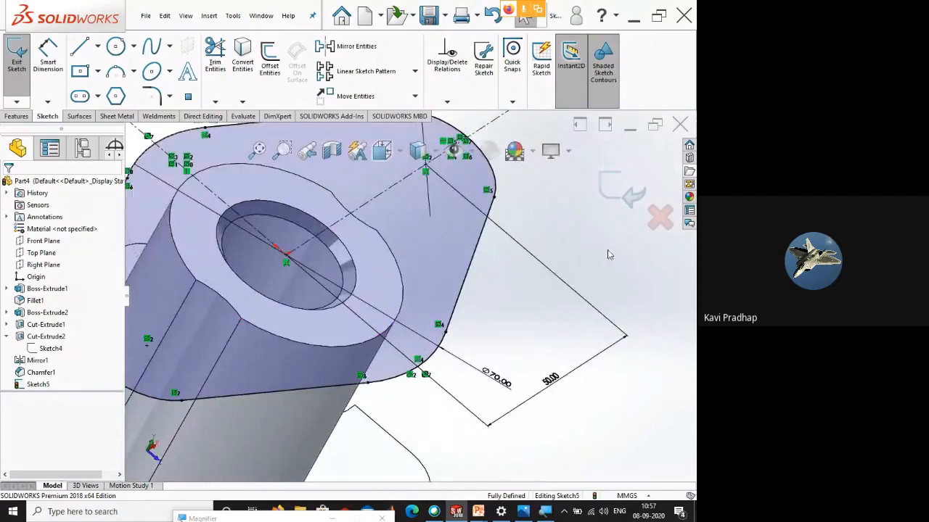
scroll(426, 255, "up", 4)
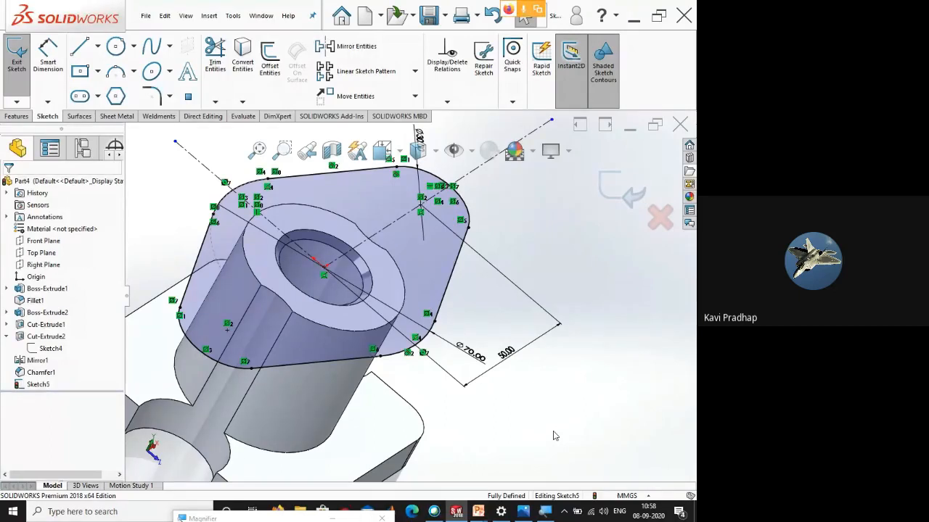
key("ctrl+8")
scroll(370, 276, "down", 5)
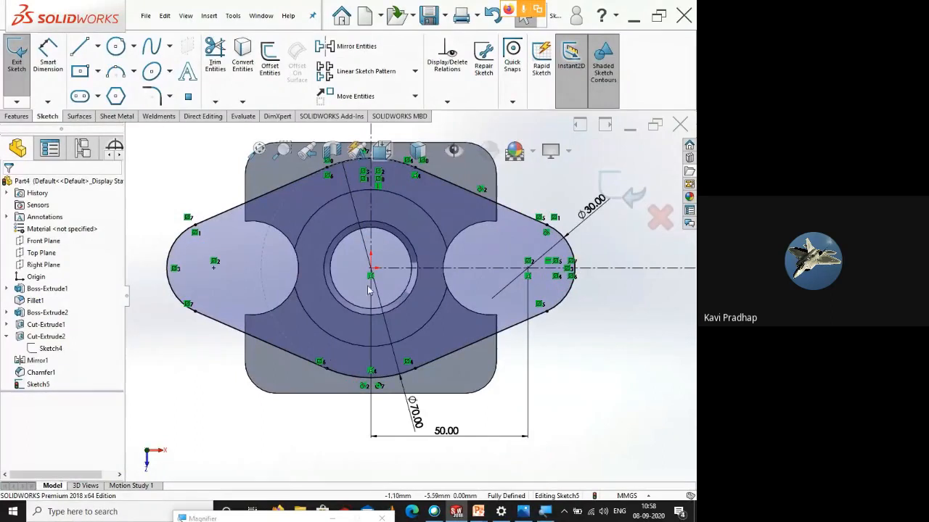
left_click(116, 46)
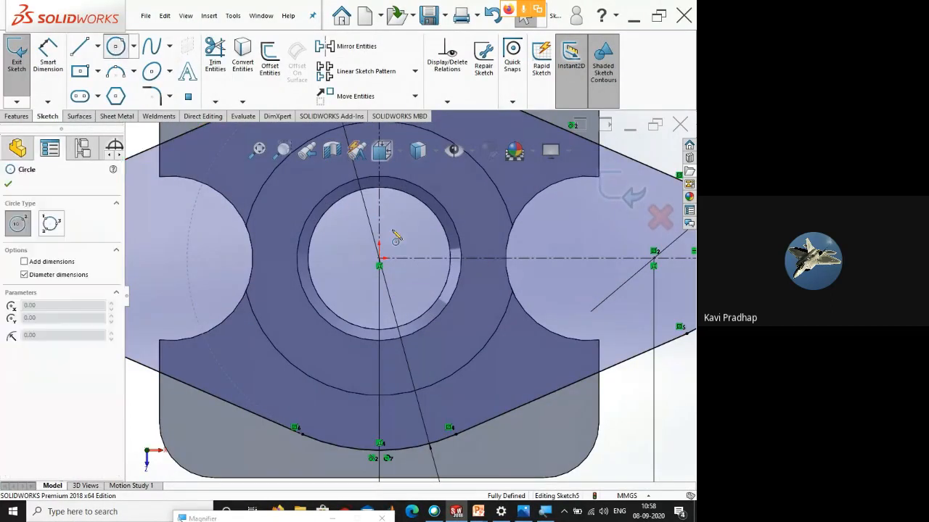
left_click(379, 267)
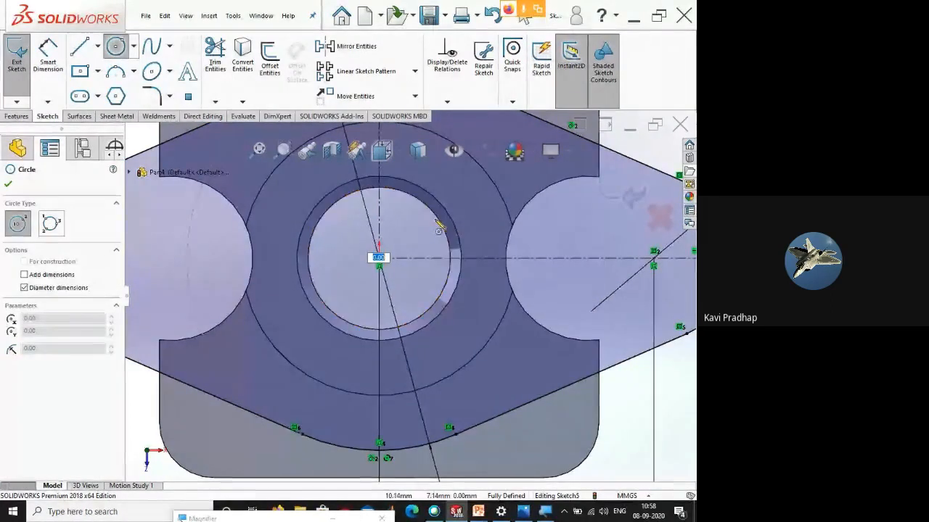
right_click(413, 259)
left_click(434, 261)
- Sketch a circle centred on the origin along the bore edge and dimension its diameter as 26 mm
left_click(116, 47)
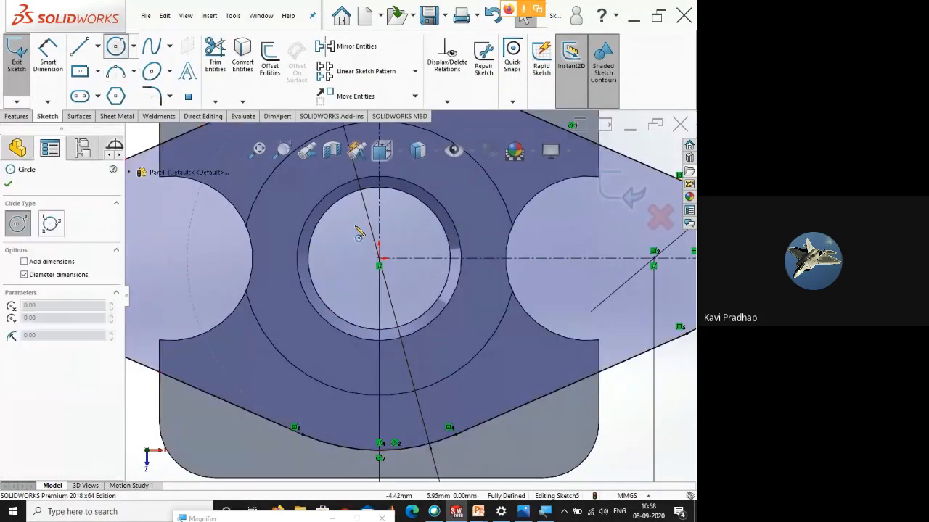
left_click(379, 258)
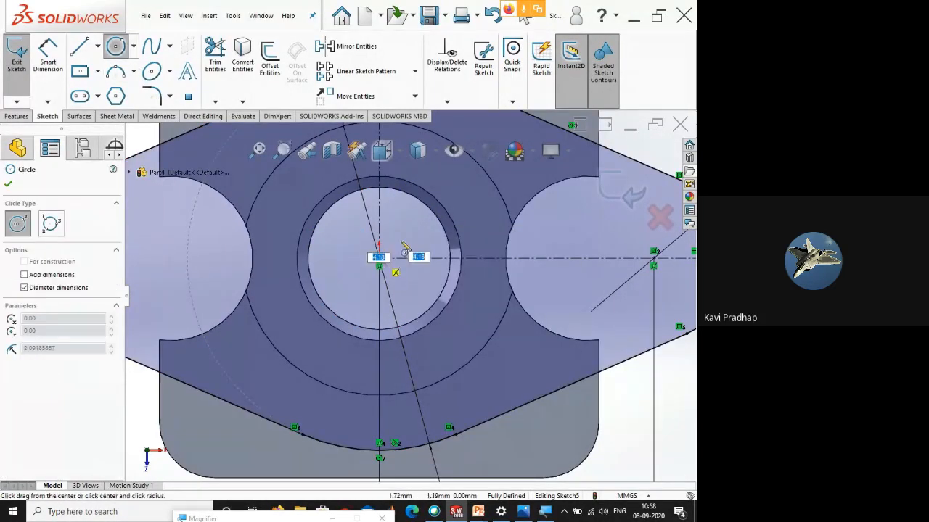
left_click(451, 232)
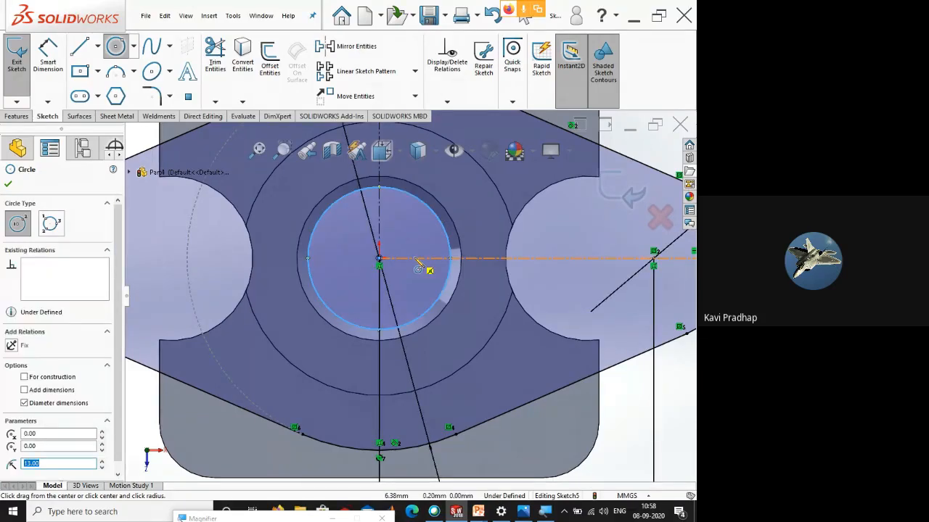
right_click_drag(415, 259, 418, 217)
left_click(434, 214)
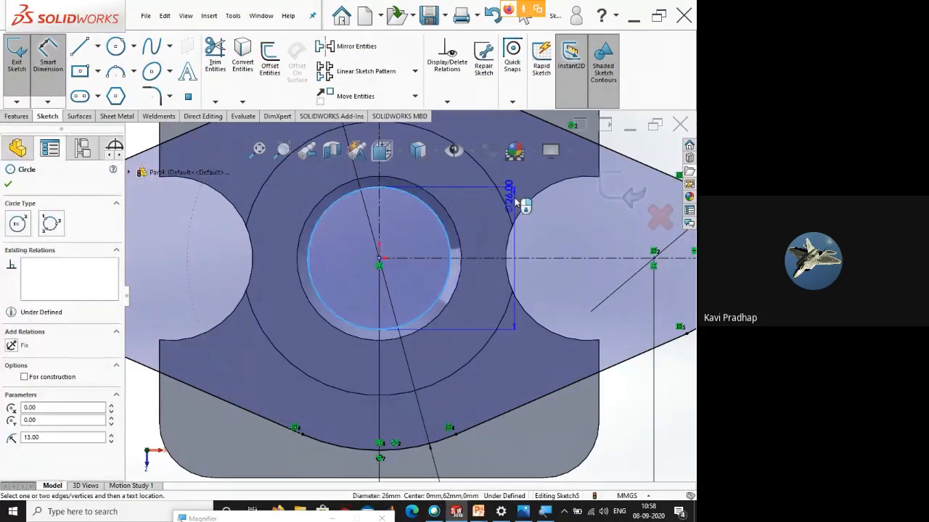
scroll(515, 199, "up", 3)
left_click(545, 192)
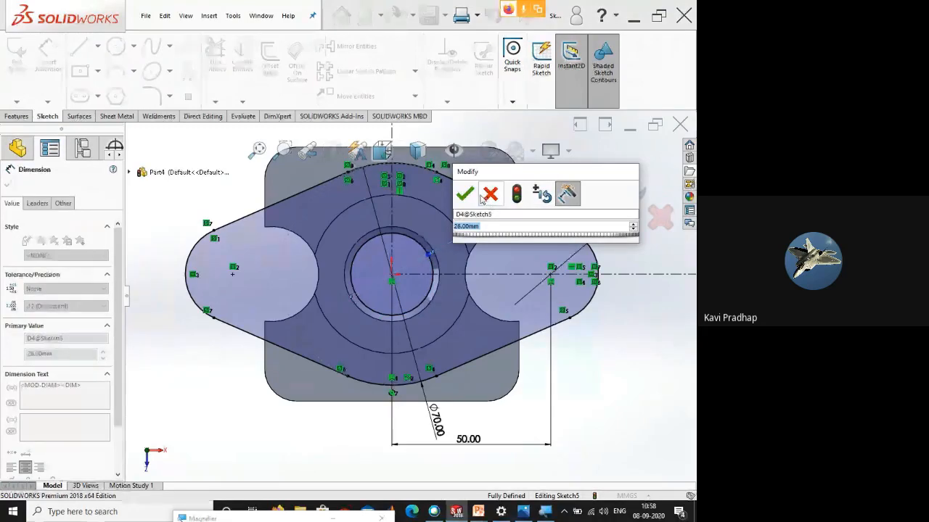
left_click(466, 195)
mouse_move(633, 401)
middle_mouse_down()
mouse_move(639, 312)
mouse_move(406, 276)
middle_mouse_up()
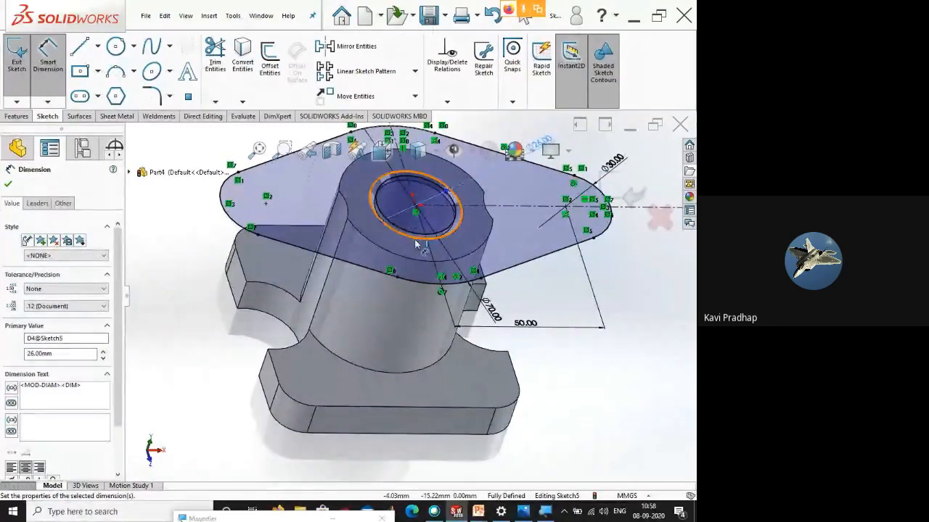
left_click(9, 184)
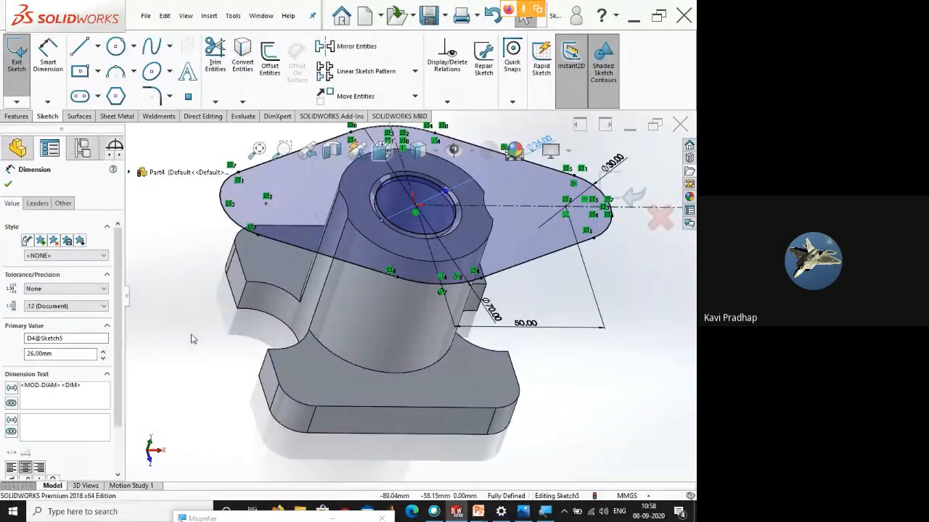
- Inspect the bore circle within the flange profile in 3D and exit the flange sketch
mouse_move(496, 249)
middle_mouse_down()
mouse_move(507, 201)
mouse_move(459, 266)
middle_mouse_up()
scroll(458, 266, "down", 8)
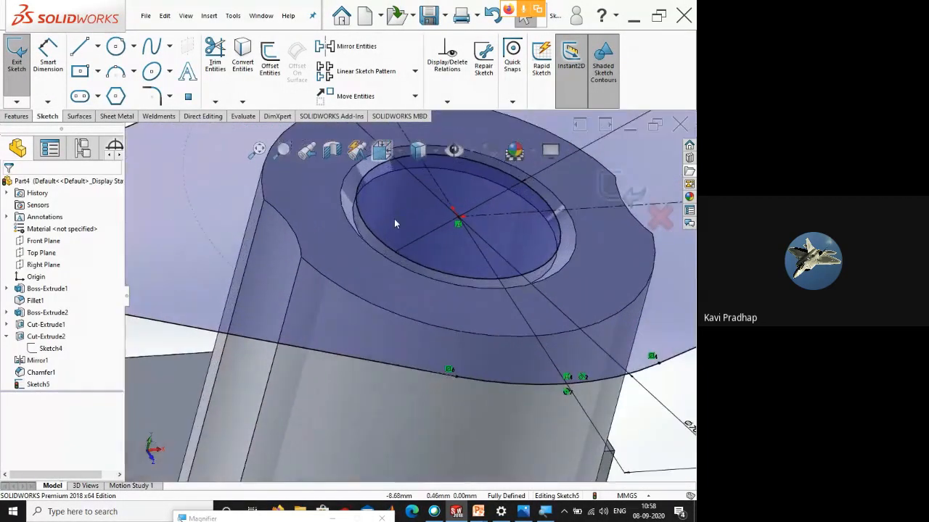
scroll(461, 222, "up", 5)
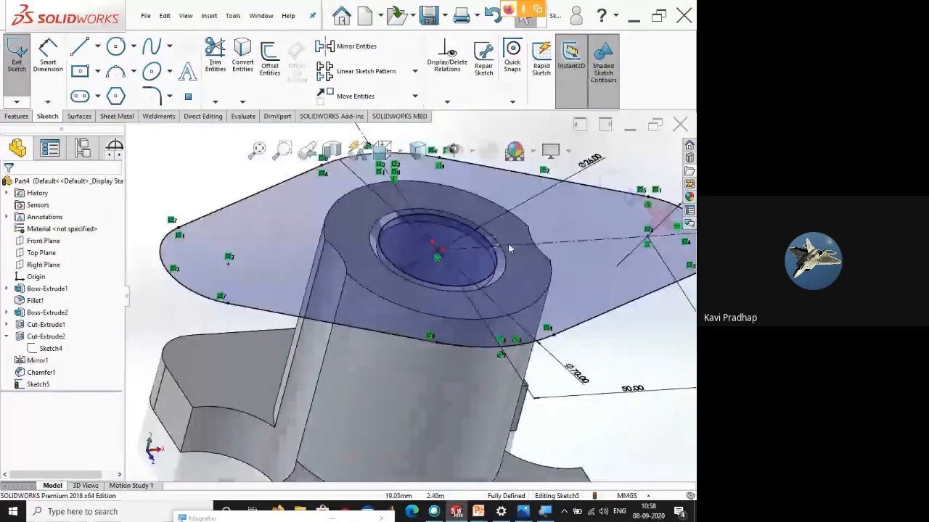
left_click(602, 176)
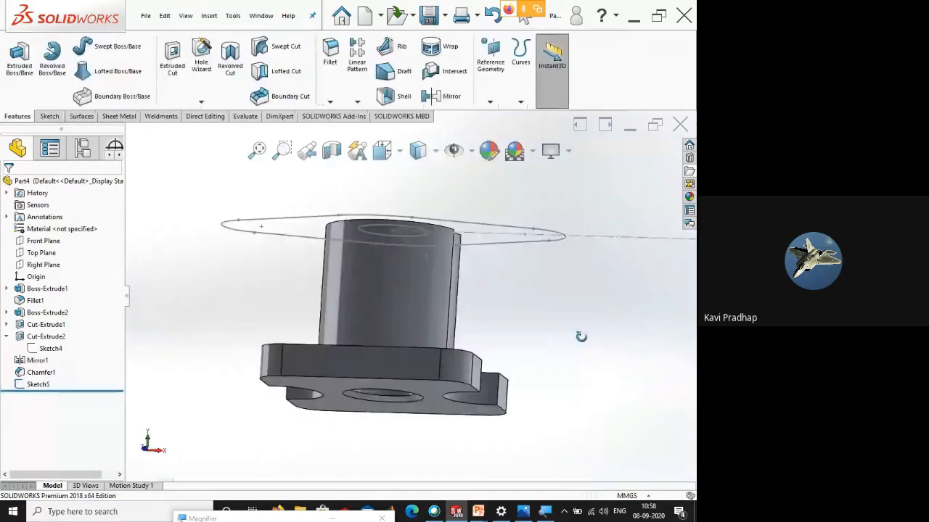
middle_click_drag(581, 337, 615, 376)
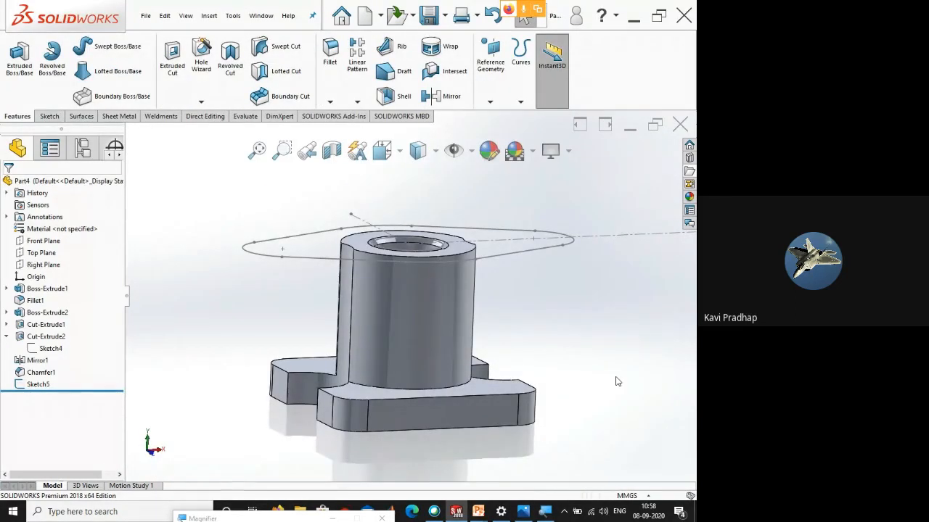
middle_click_drag(614, 358, 534, 492)
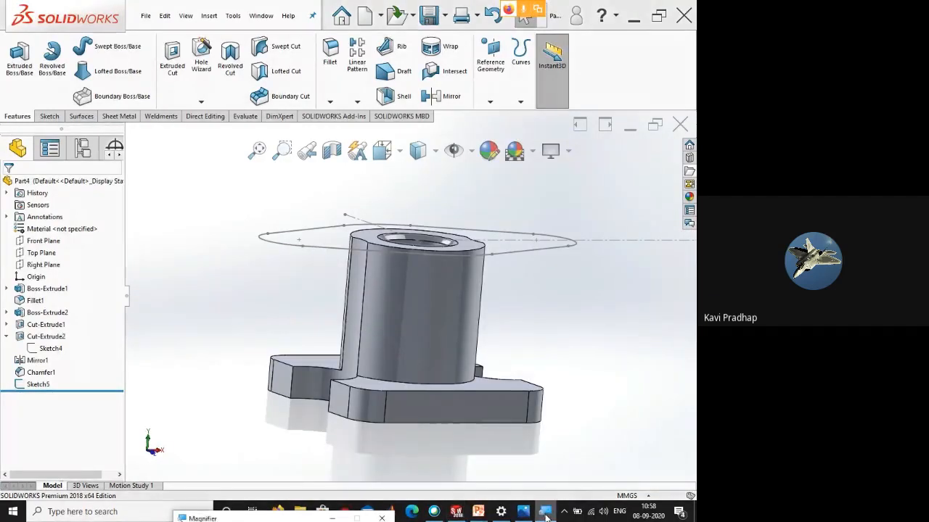
- Switch to the Model 1.jpg drawing in Photos and enlarge section A-A with the Magnifier to read the flange's thickness and height dimensions
left_click(522, 512)
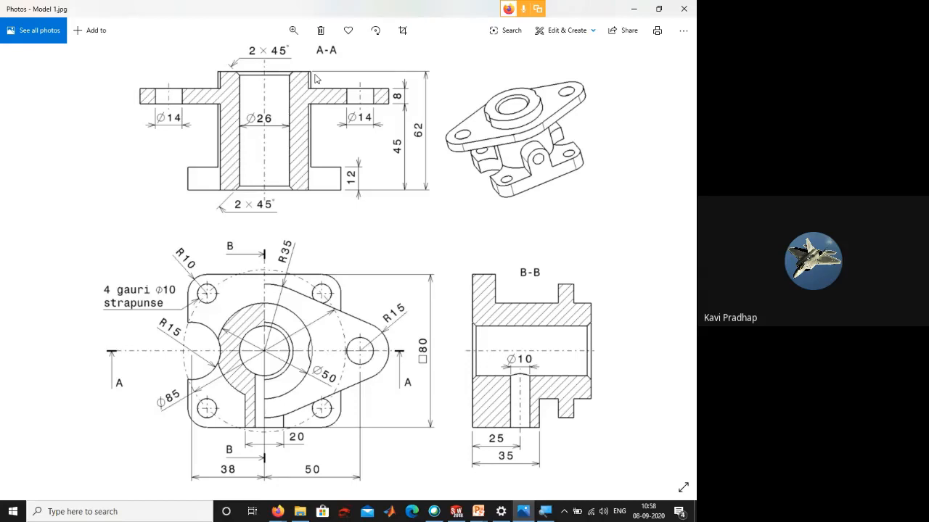
left_click(545, 511)
mouse_move(312, 518)
left_mouse_down()
mouse_move(326, 150)
mouse_move(336, 128)
left_mouse_up()
left_click(267, 151)
left_click(267, 150)
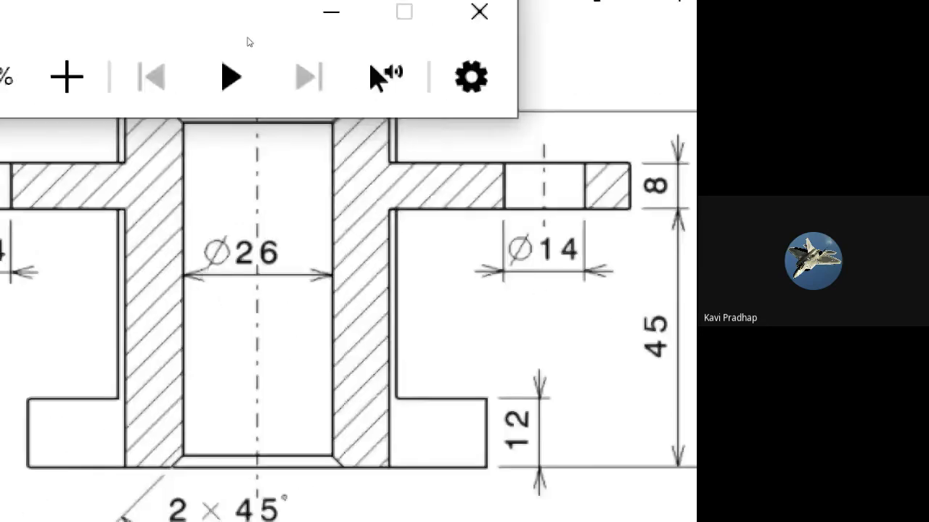
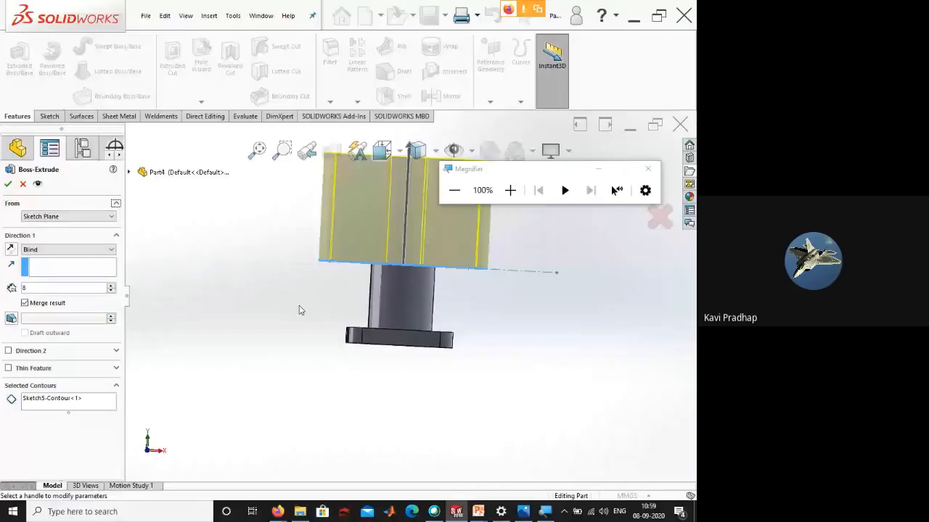
- Set the 8 mm flange extrusion to start at a 17 mm Offset from the sketch plane, using the Magnifier to enlarge its options
scroll(381, 315, "down", 3)
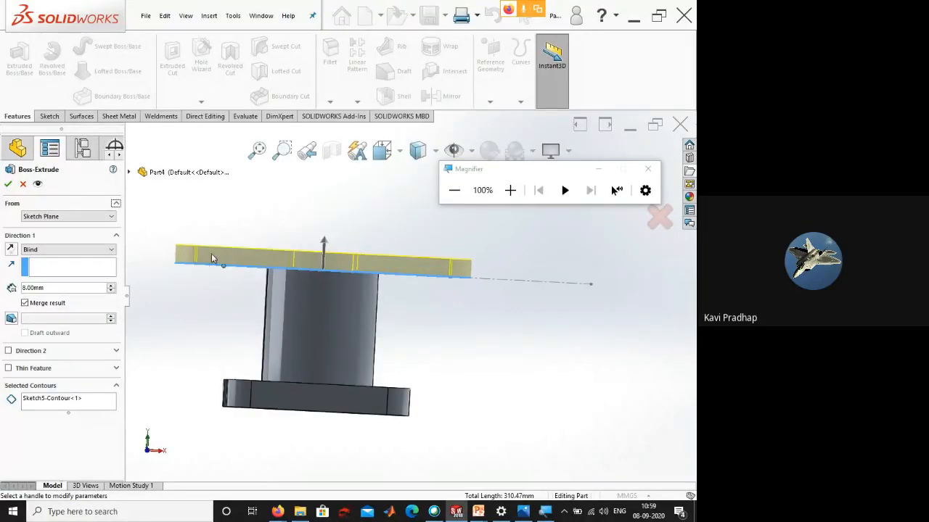
left_click(510, 191)
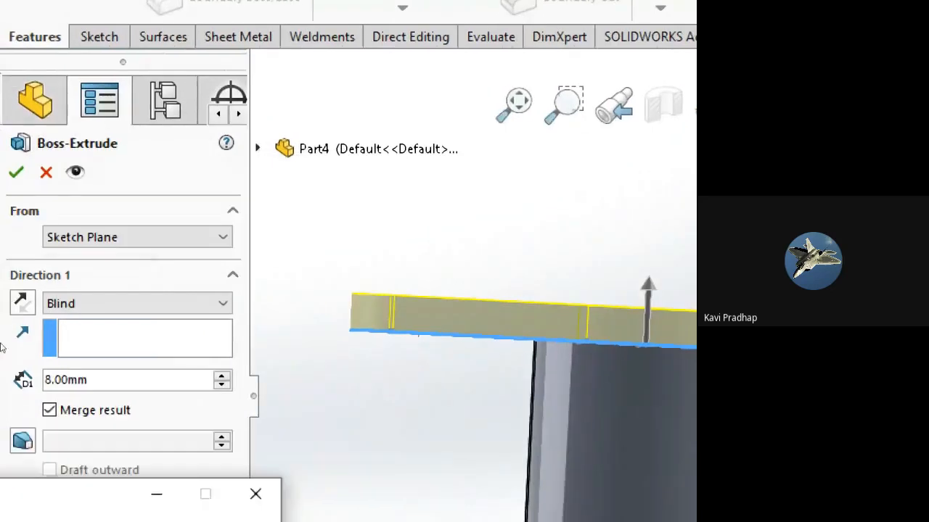
key("super+plus")
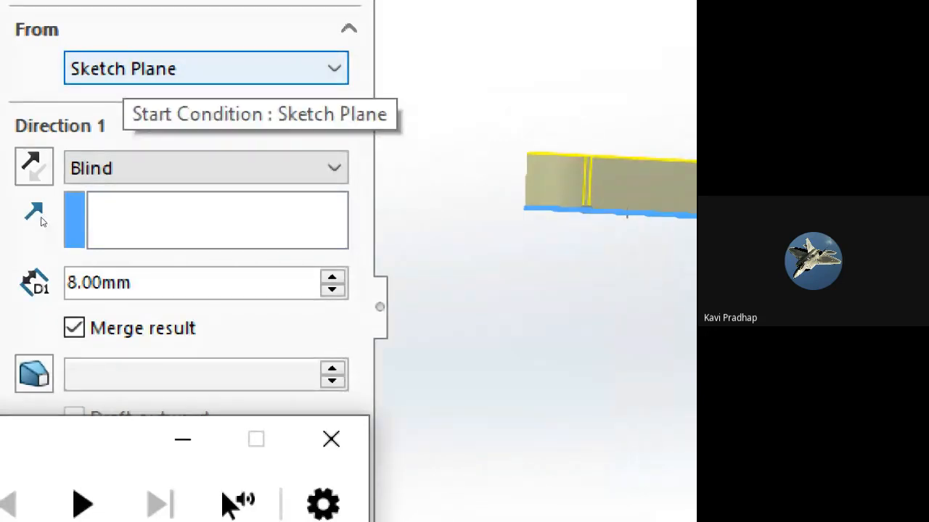
left_click(124, 70)
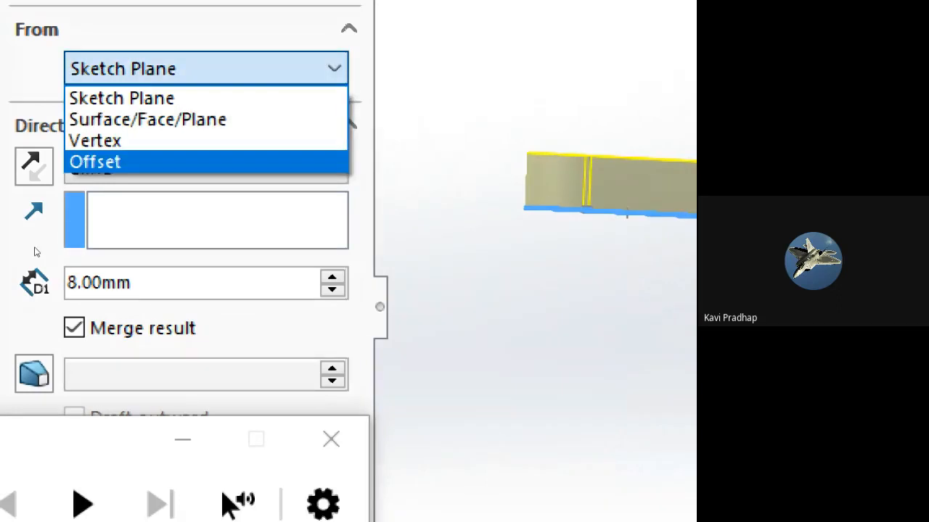
key("Return")
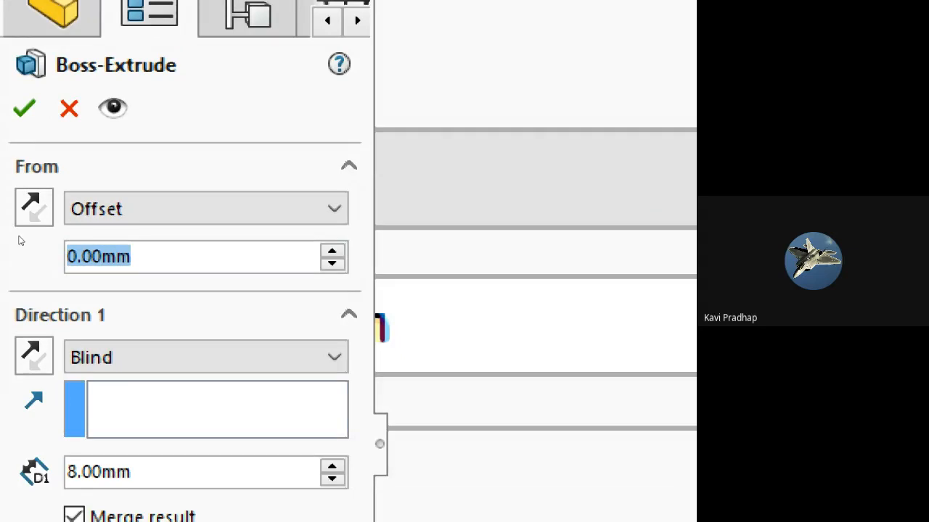
type("1")
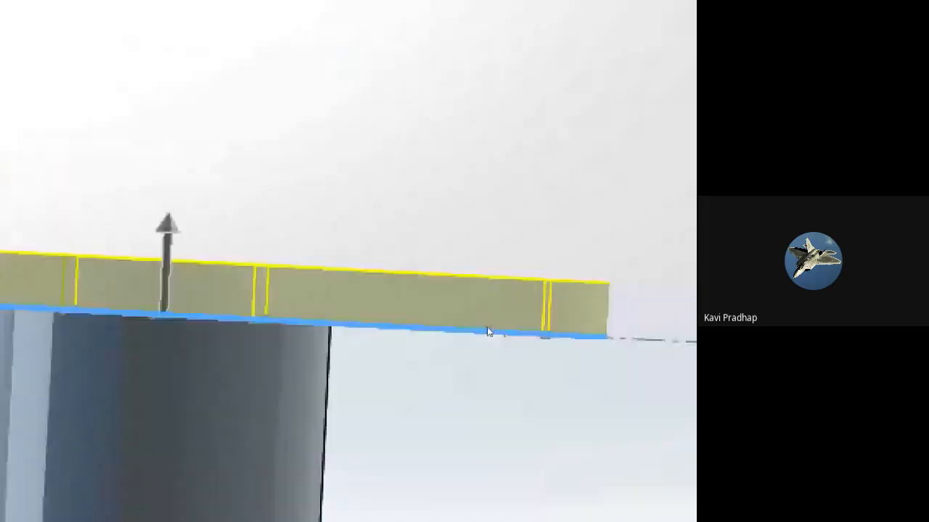
key("Return")
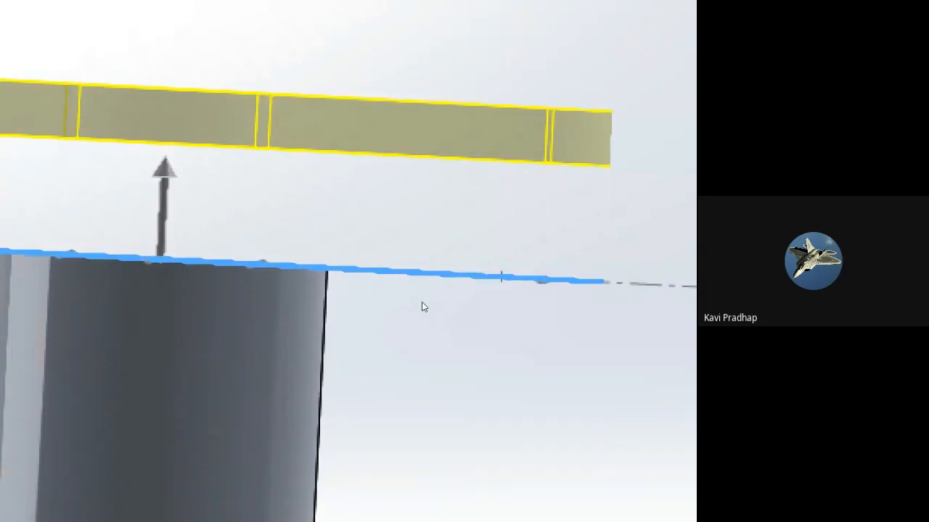
- Reverse the start offset so the flange lies below the sketch plane, and accept the extrusion
scroll(421, 306, "up", 3)
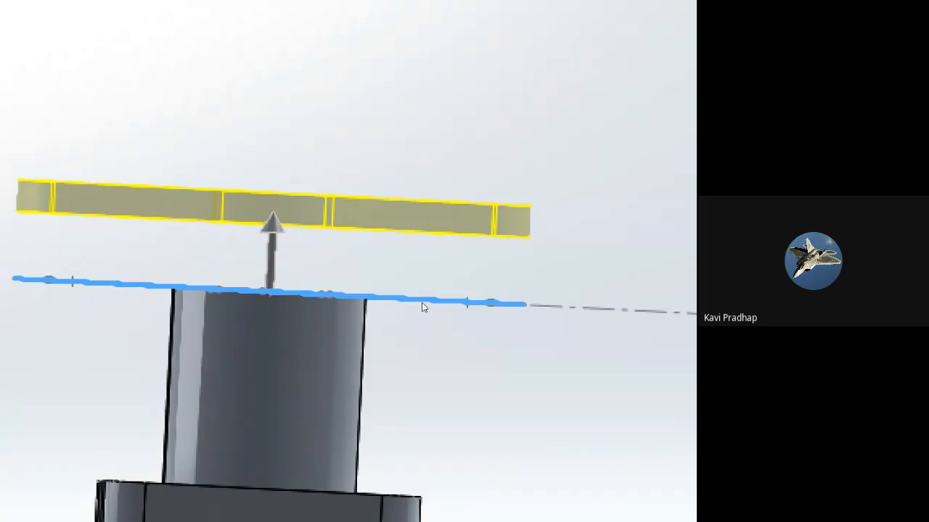
left_click_drag(358, 265, 365, 266)
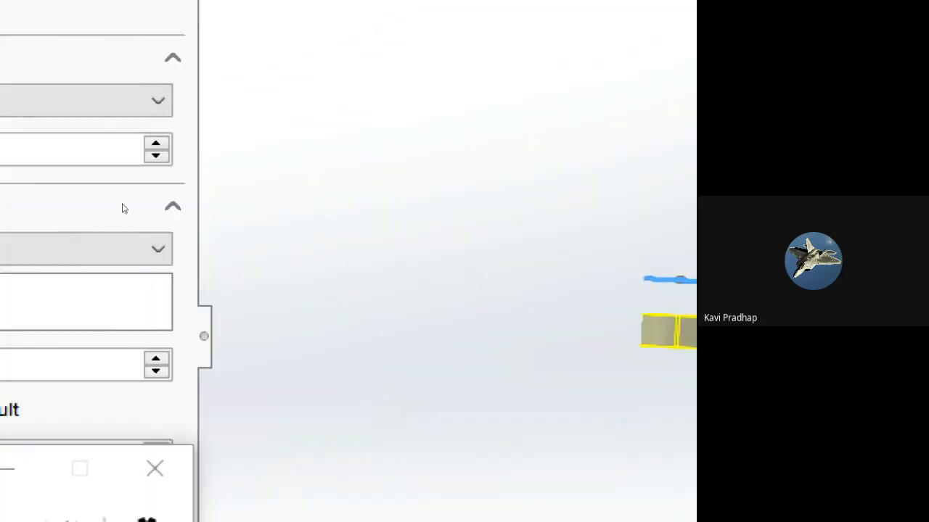
left_click(24, 24)
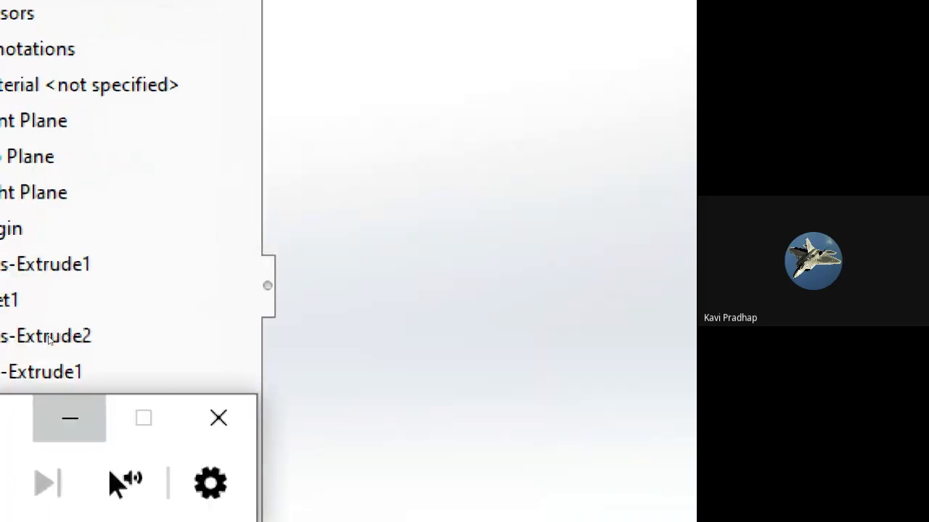
- Return the Magnifier to 100%, move its window clear of the model, and orbit to inspect the extruded flange
left_click_drag(19, 411, 496, 87)
left_click(151, 160)
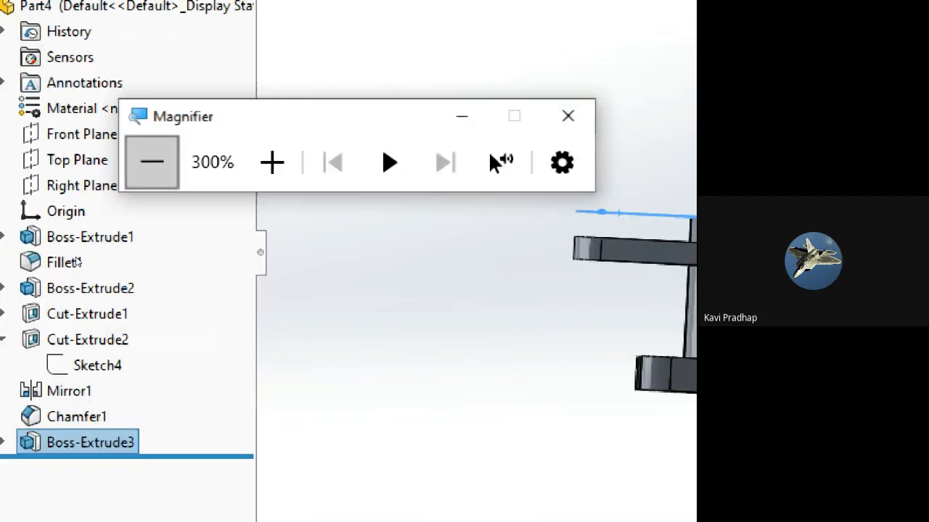
left_click(78, 261)
left_click_drag(147, 236, 142, 423)
middle_click_drag(174, 374, 236, 369)
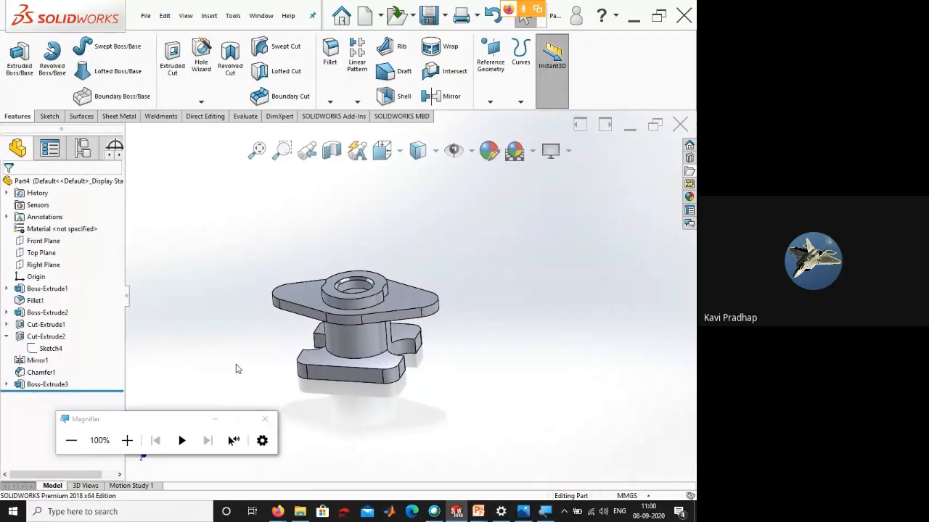
- Edit the flange extrusion to use the flange region around the bore as its selected contour, accept it, and inspect the result
left_click(47, 385)
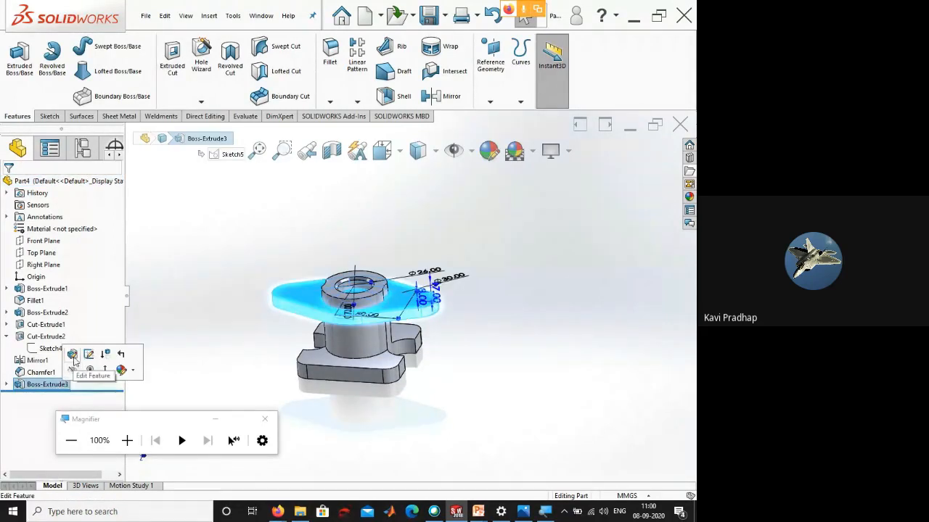
left_click(72, 355)
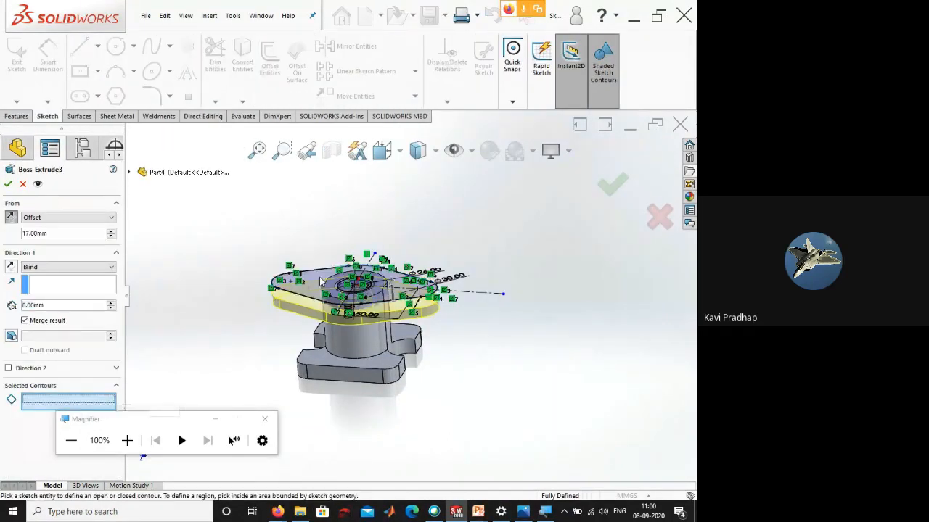
left_click(319, 292)
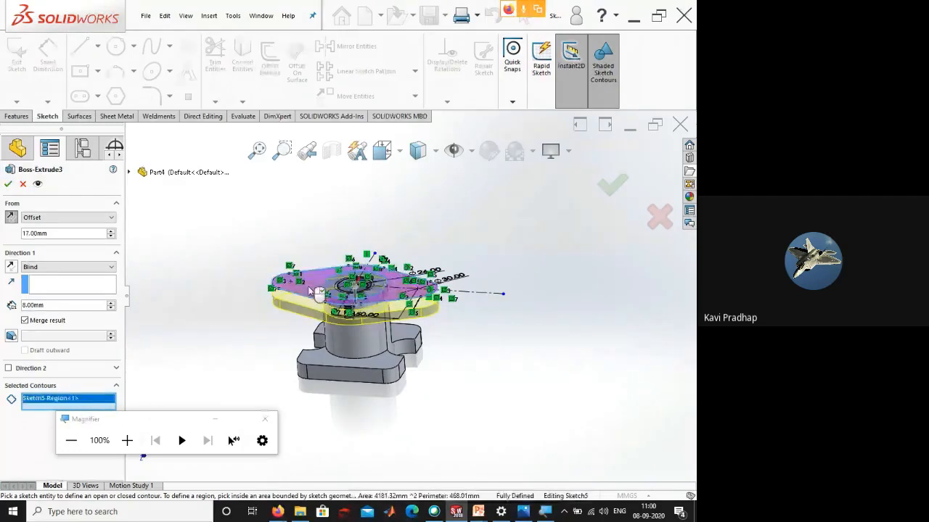
left_click(9, 184)
middle_click_drag(216, 330, 233, 439)
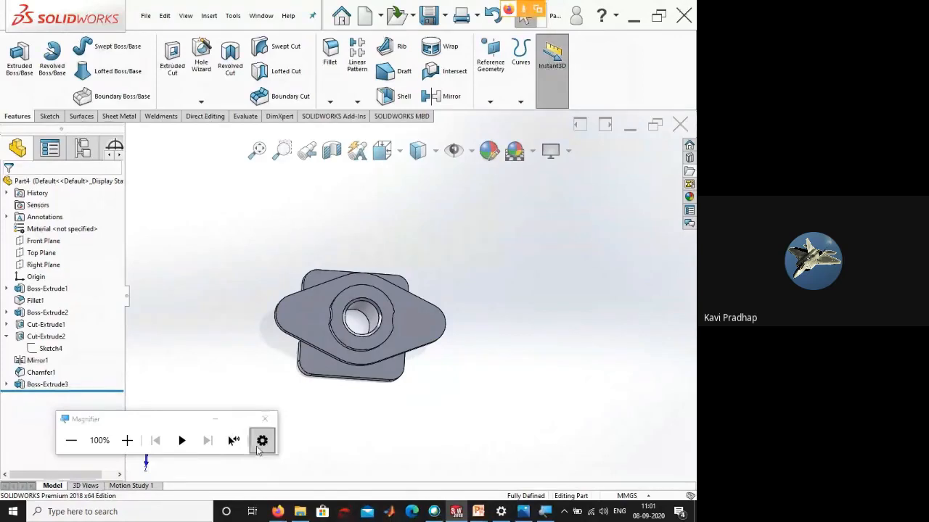
middle_click_drag(228, 314, 436, 283)
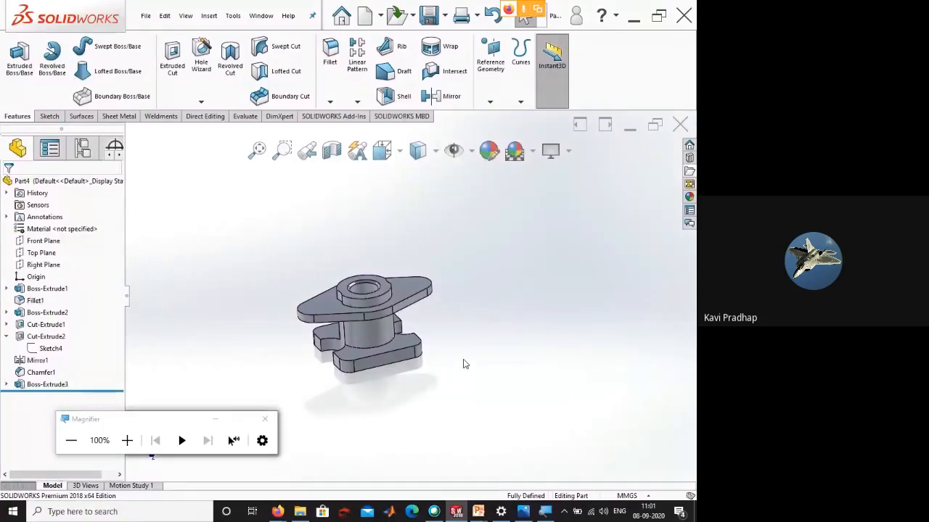
scroll(465, 366, "down", 5)
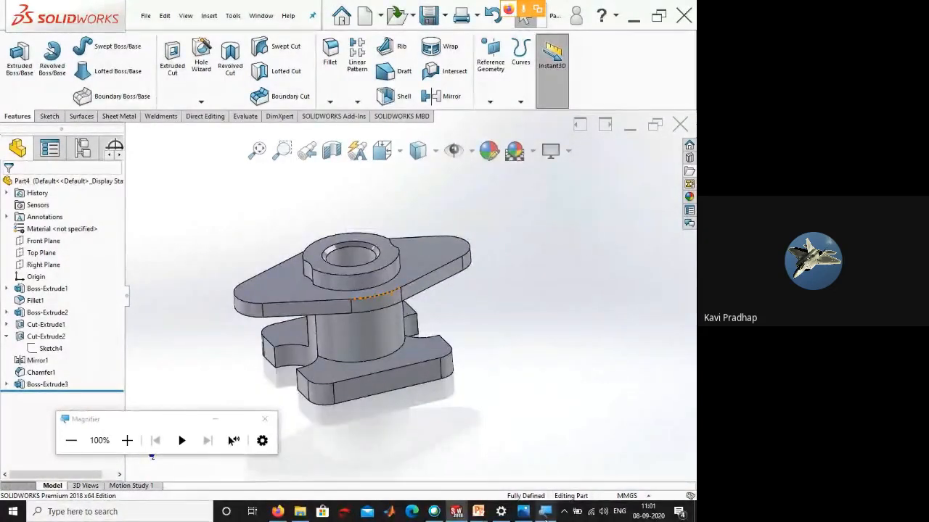
- Minimize the Magnifier and switch to the Model 1.jpg drawing in Photos to read the flange hole's position and diameter
mouse_move(545, 514)
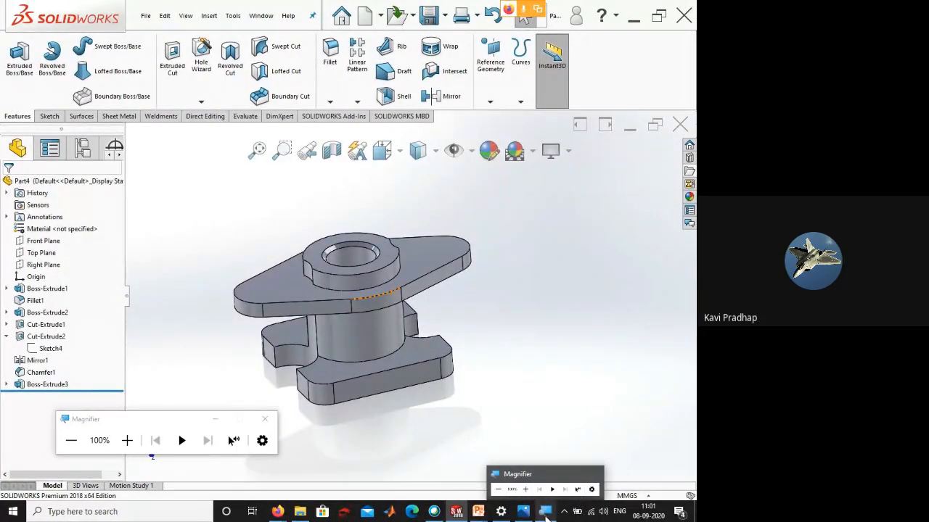
left_click(545, 513)
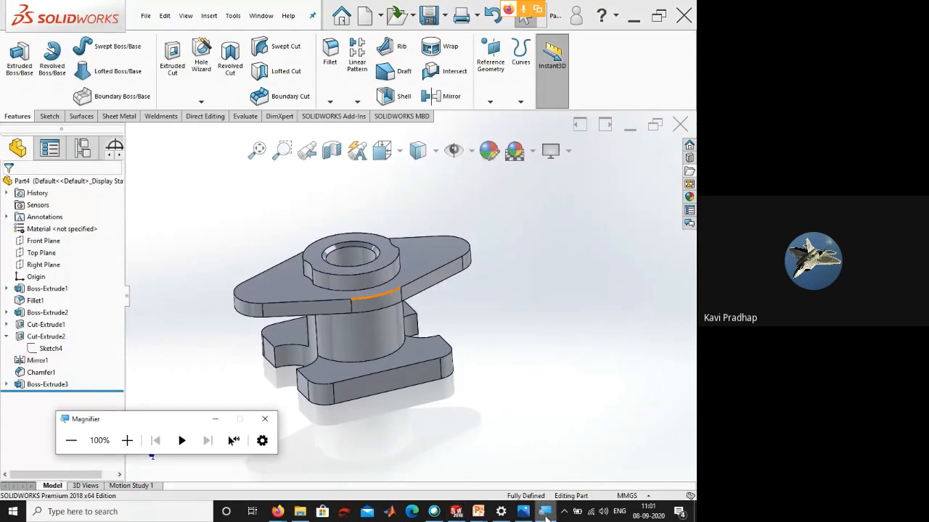
left_click(546, 517)
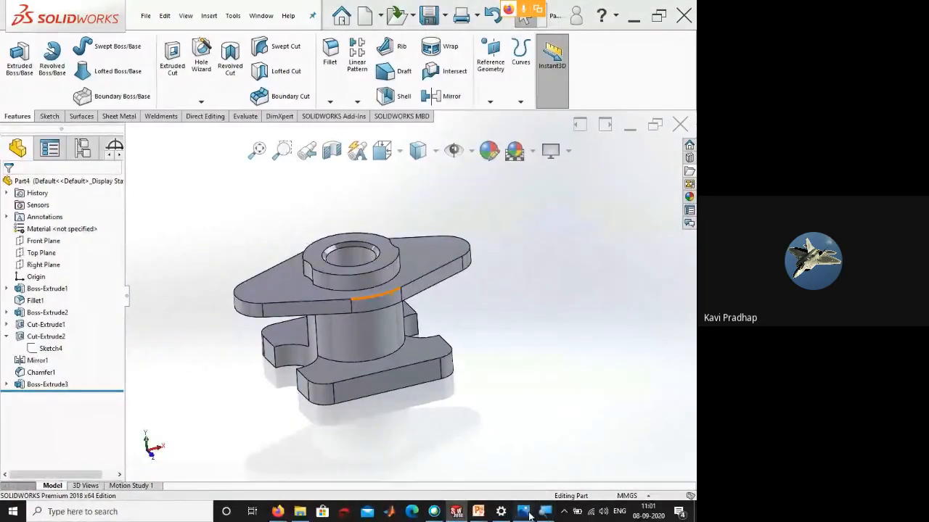
left_click(528, 515)
scroll(382, 385, "up", 1)
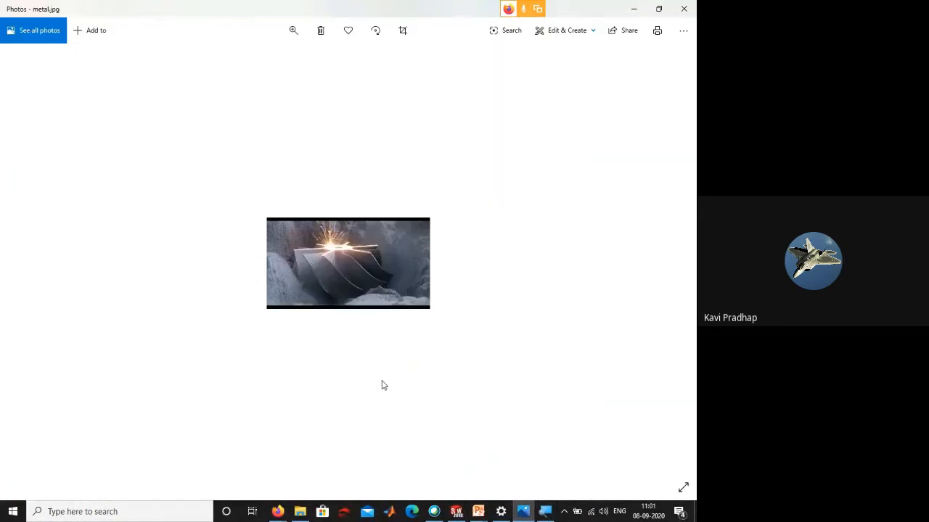
scroll(382, 386, "down", 2)
scroll(380, 383, "up", 1)
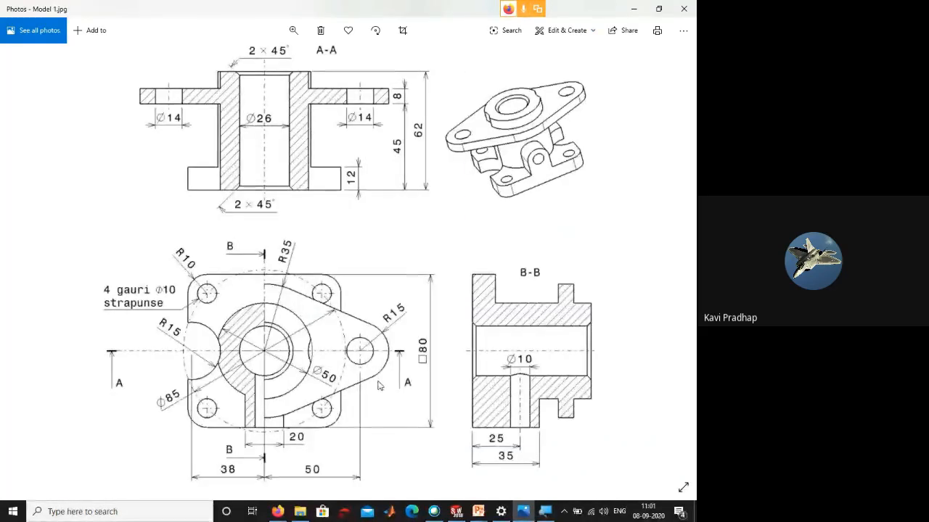
scroll(379, 385, "up", 4, "ctrl")
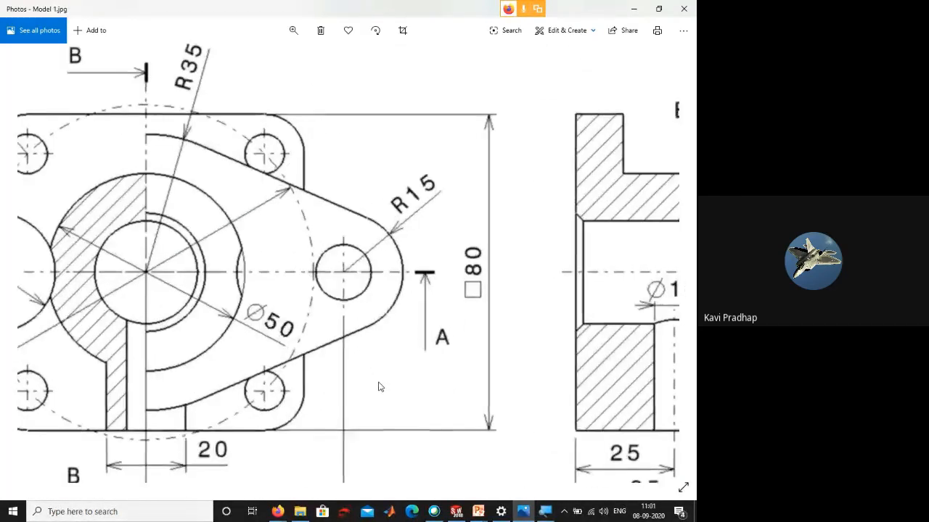
scroll(379, 382, "up", 1, "ctrl")
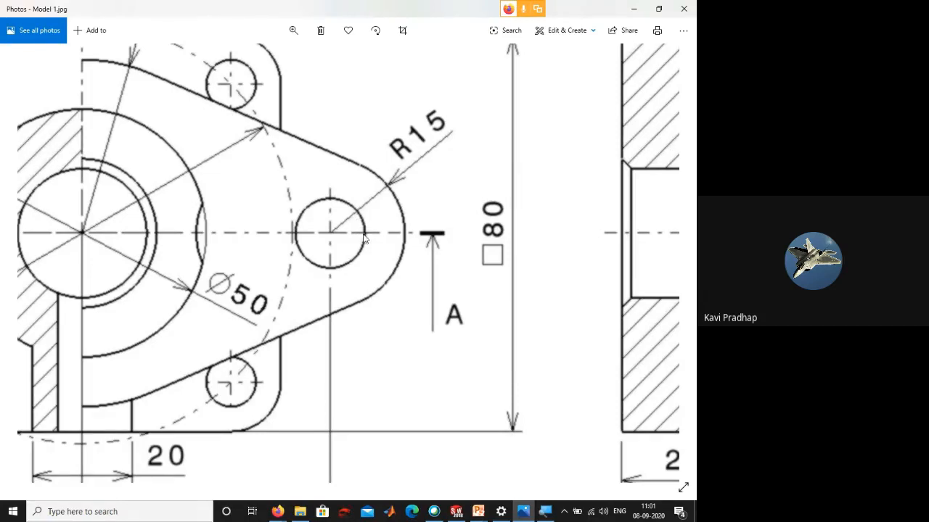
left_click_drag(354, 173, 403, 465)
left_click_drag(403, 136, 388, 455)
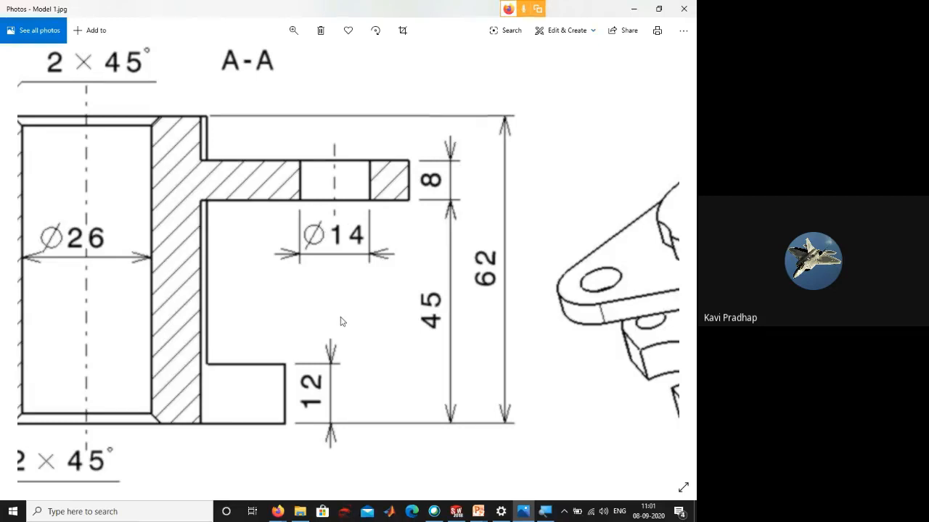
- Switch back to SOLIDWORKS and start a sketch on the flange's top face
left_click(455, 514)
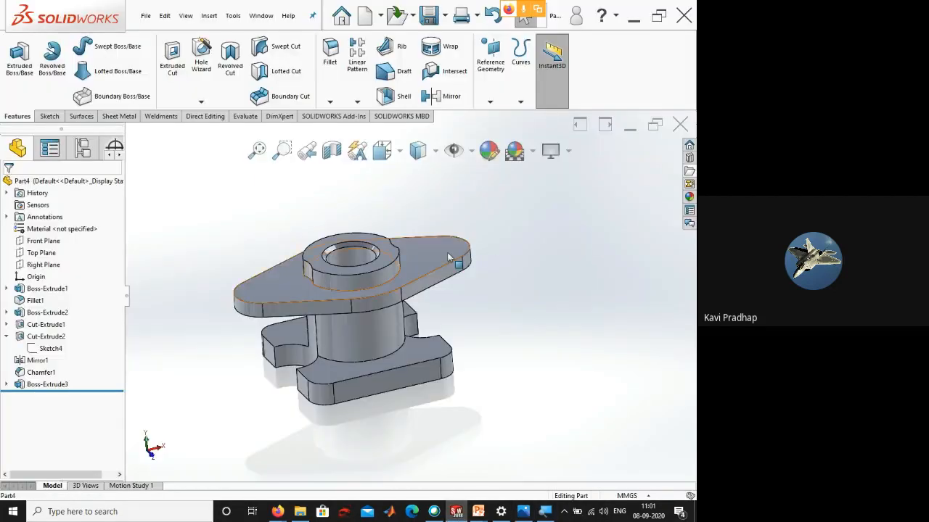
left_click(468, 243)
left_click(496, 220)
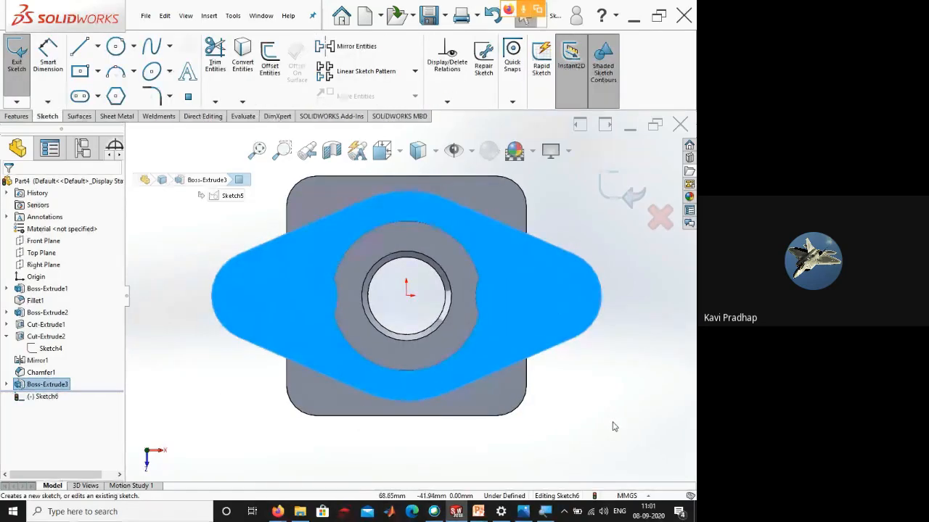
left_click(615, 426)
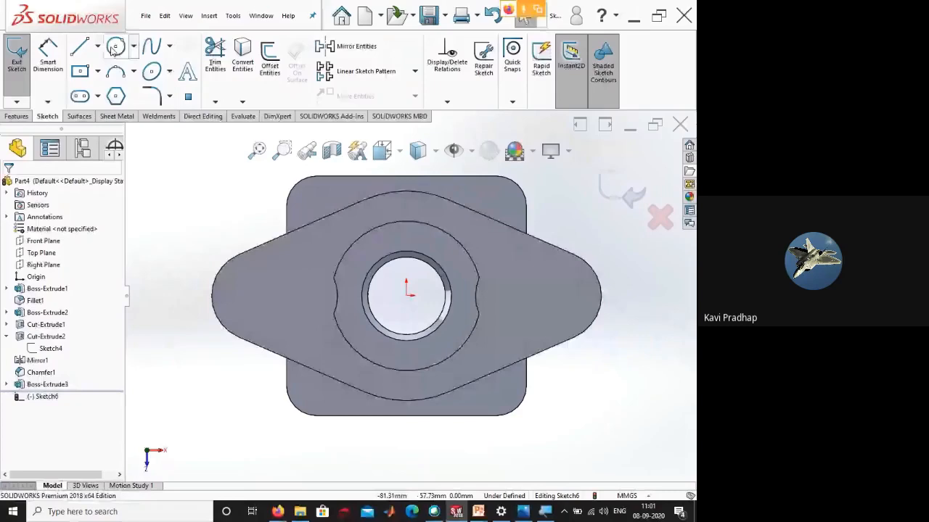
- Sketch a freehand circle centred on the right-hand side of the flange, off its horizontal axis
left_click(114, 49)
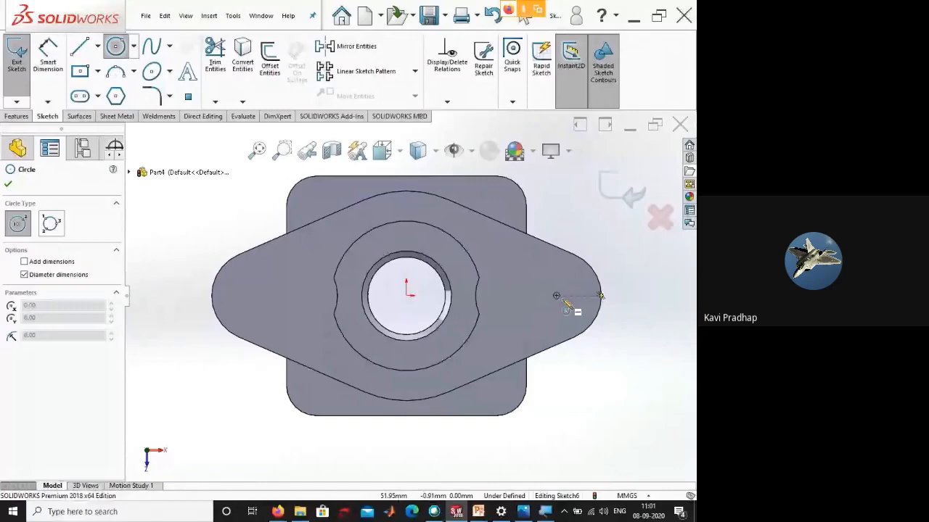
left_click(557, 295)
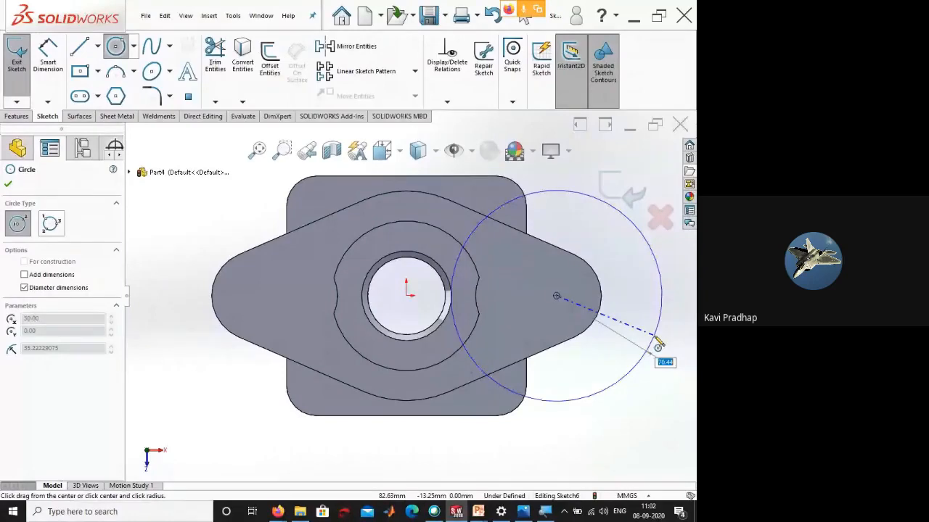
key("Escape")
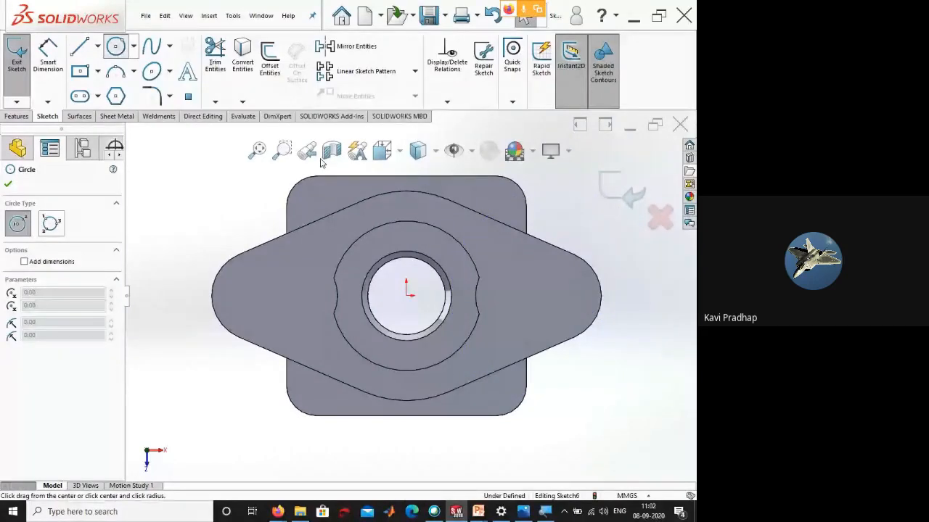
left_click(521, 272)
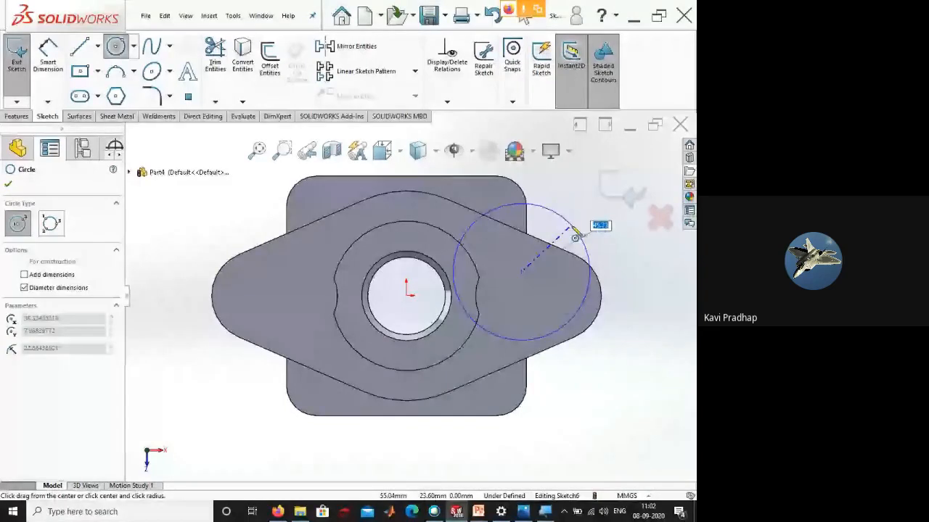
left_click(591, 351)
key("Escape")
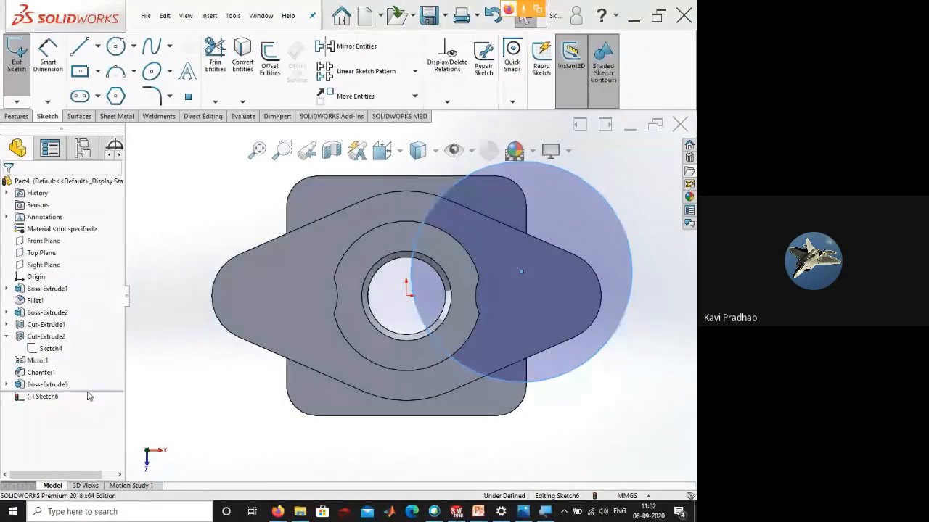
- Dimension the circle's diameter to 14 mm
right_click_drag(611, 415, 607, 294)
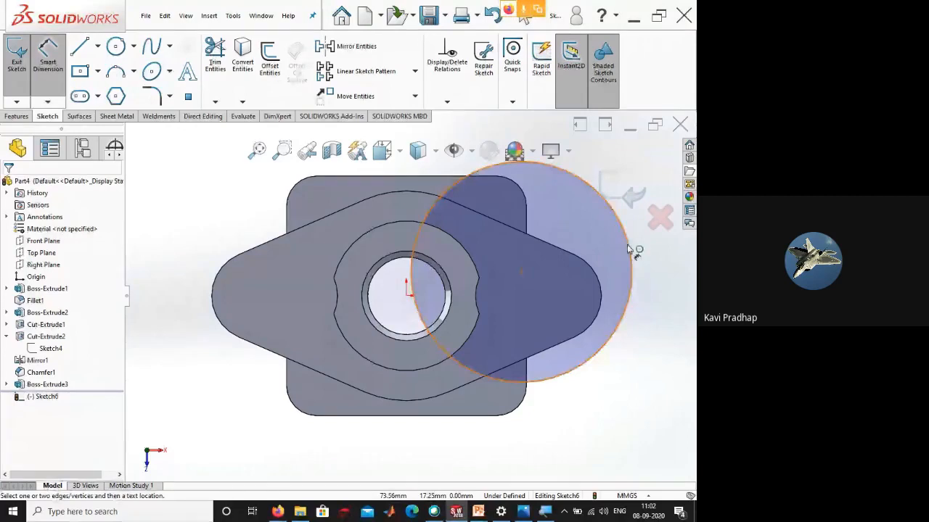
left_click(628, 249)
left_click(540, 448)
type("14")
key("Return")
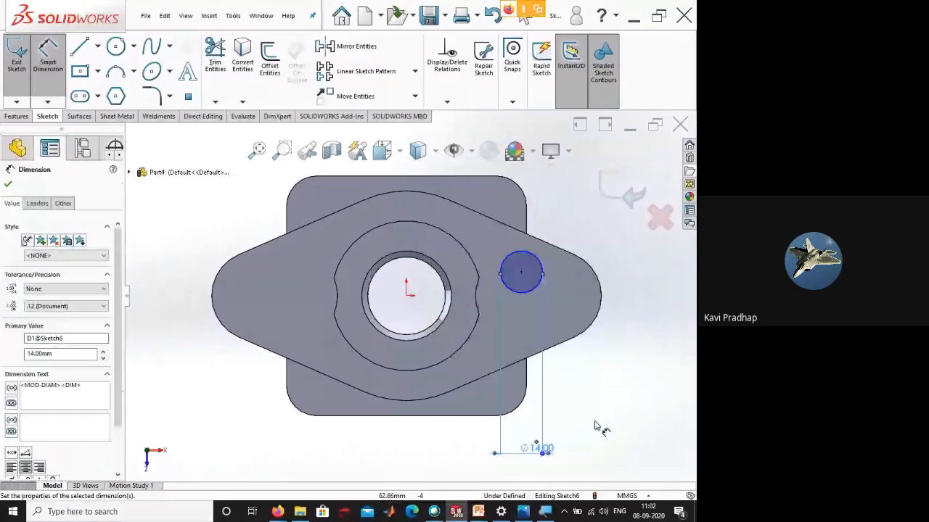
key("Escape")
- Make the 14 mm circle concentric with the flange's right end arc, and return the Magnifier to 100%
left_click(539, 296)
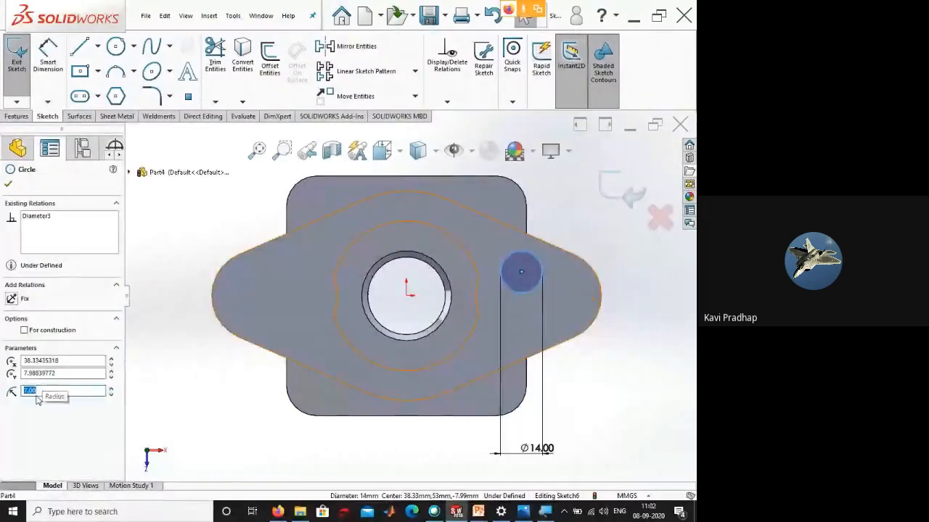
double_click(40, 391)
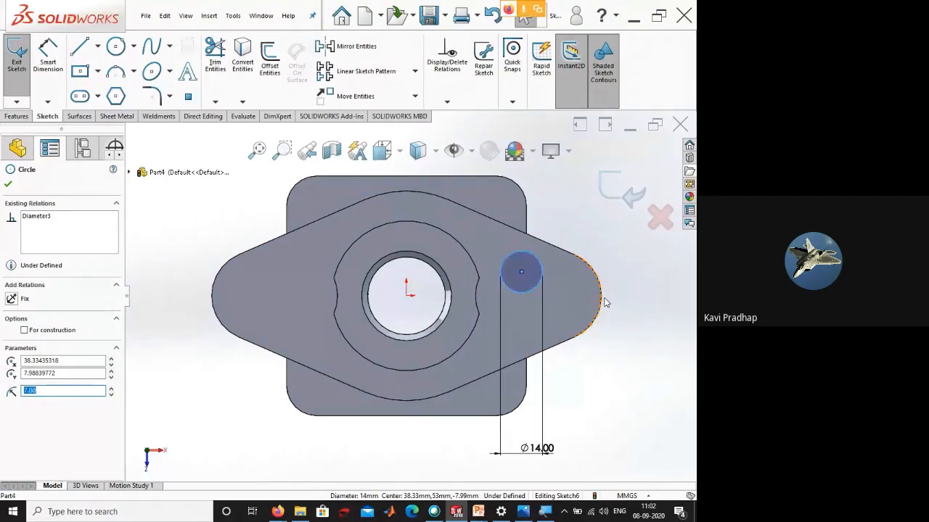
key("Escape")
left_click(602, 299, "ctrl")
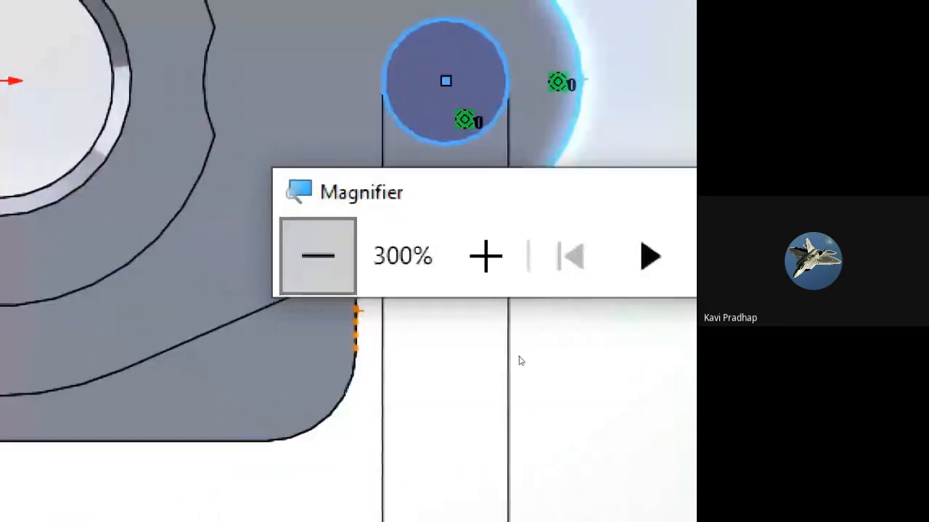
left_click(318, 256)
left_click(318, 256)
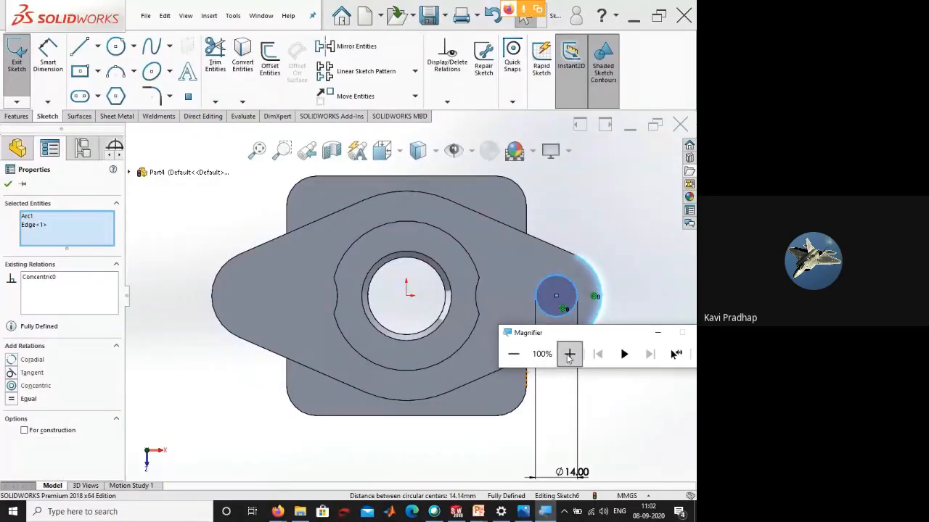
left_click(8, 185)
middle_click_drag(257, 349, 255, 279)
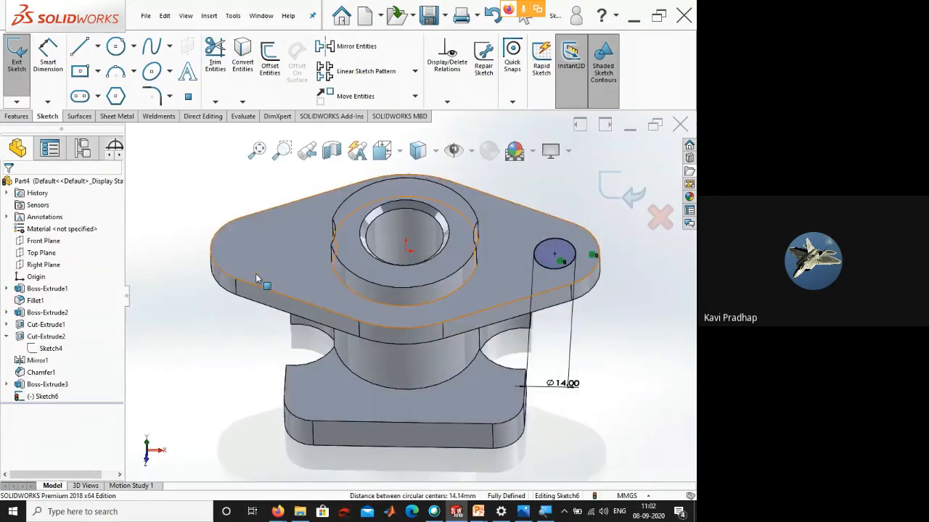
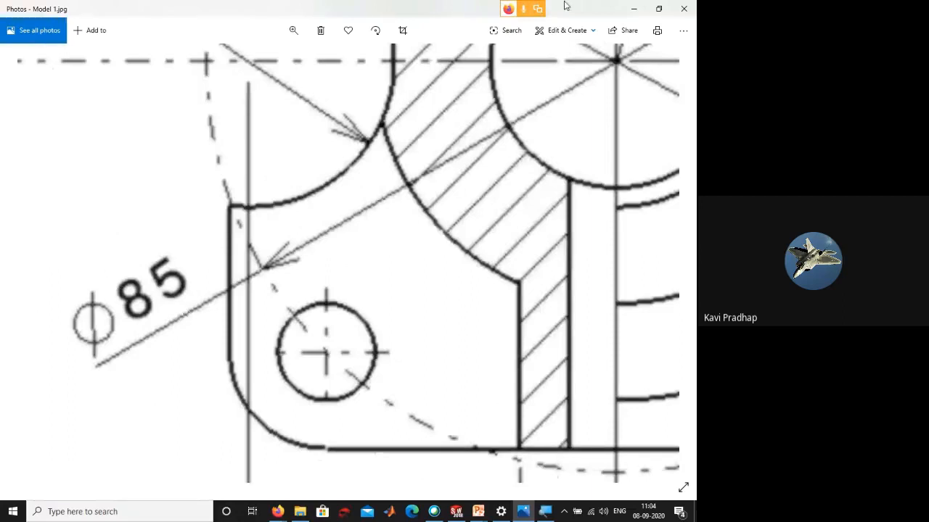
- Minimize the drawing to return to SOLIDWORKS and sketch an 85 mm diameter circle centred on the origin
left_click(633, 13)
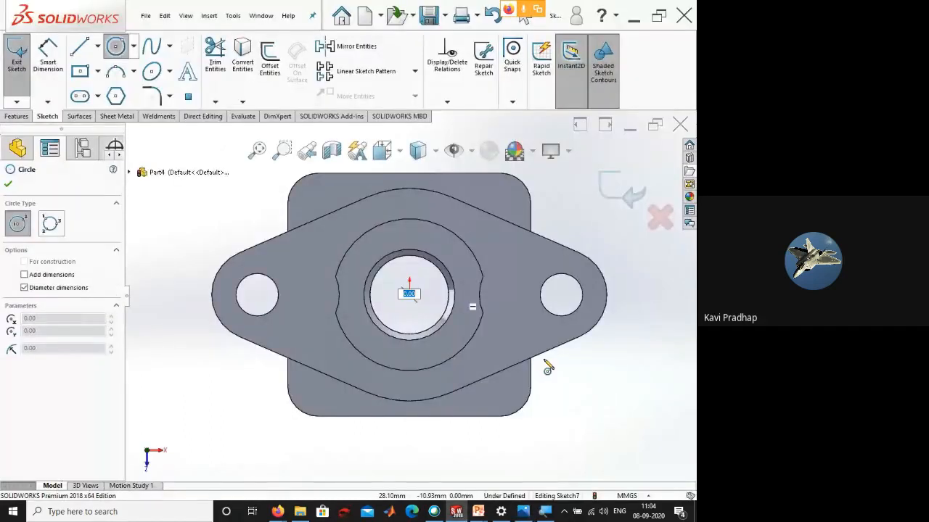
left_click(412, 294)
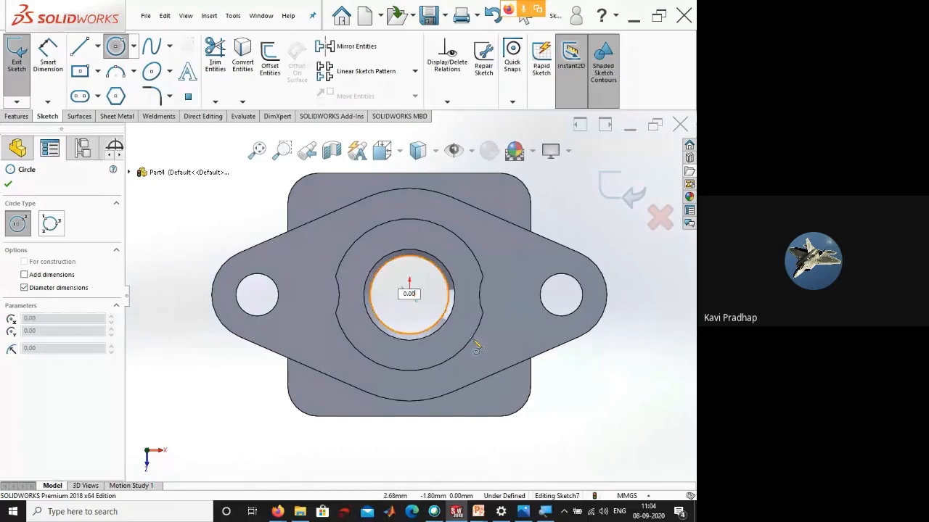
left_click(516, 367)
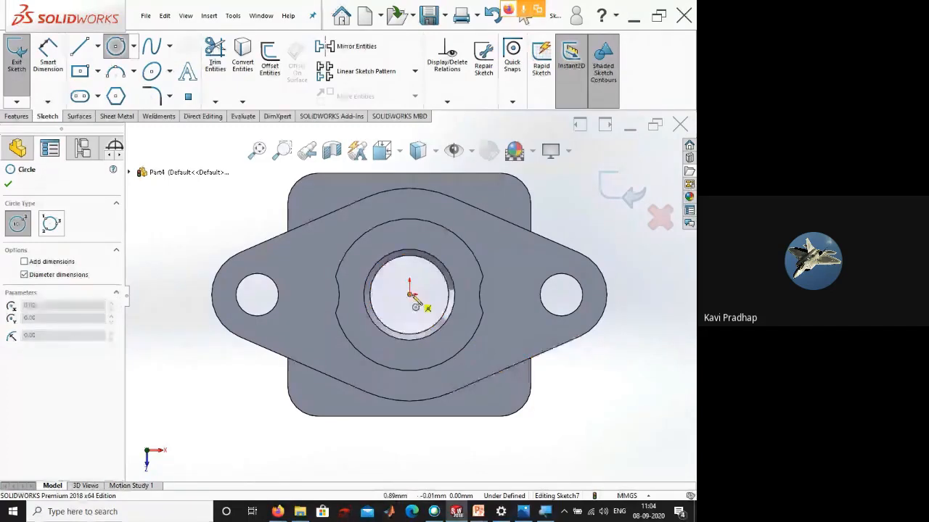
left_click(409, 295)
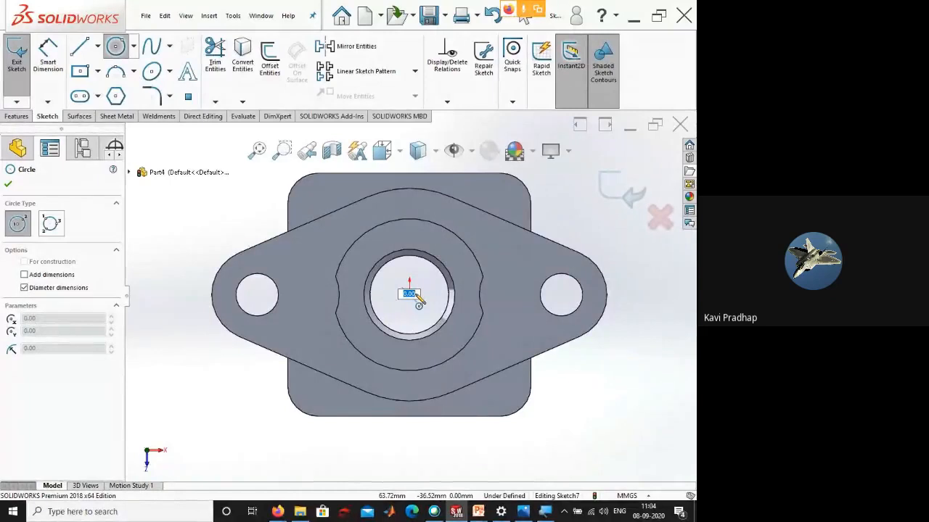
type("85")
key("Return")
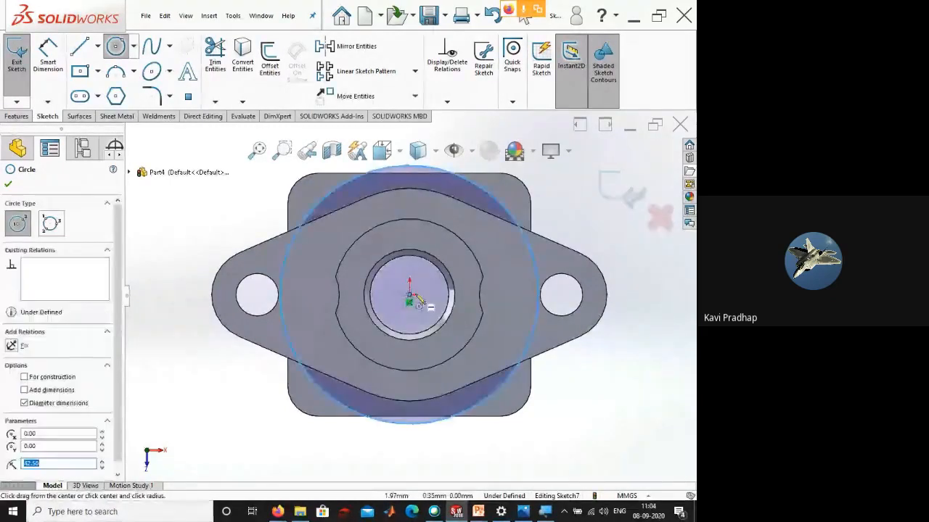
- Dimension the sketched circle centred on the origin to 85 mm diameter
key("Escape")
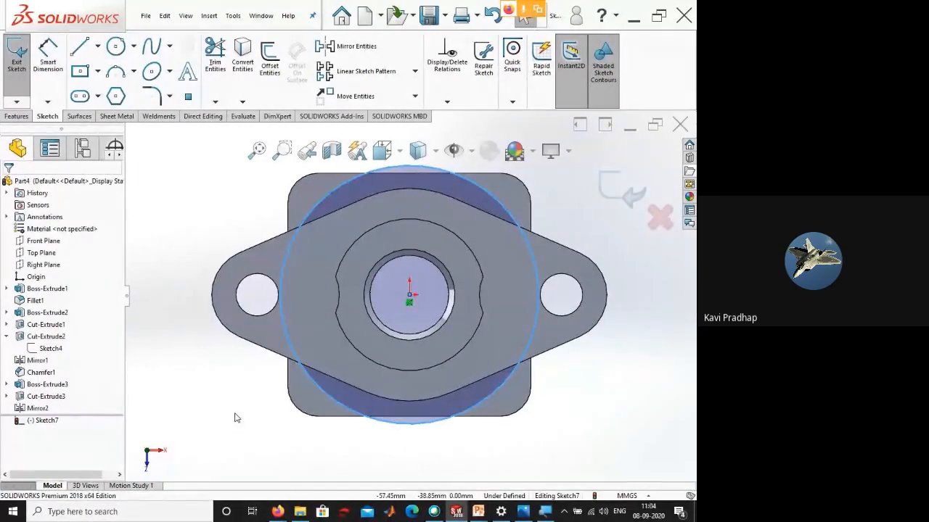
right_click_drag(234, 414, 243, 235)
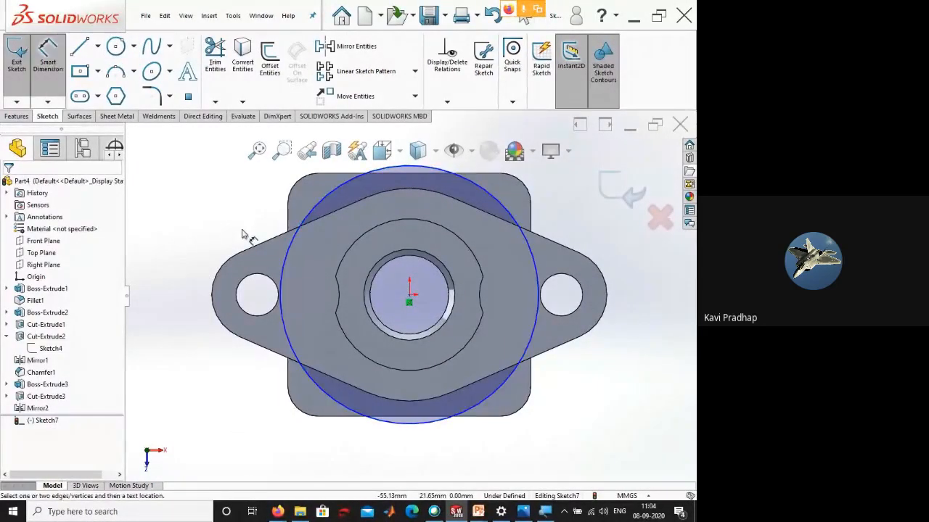
left_click(509, 216)
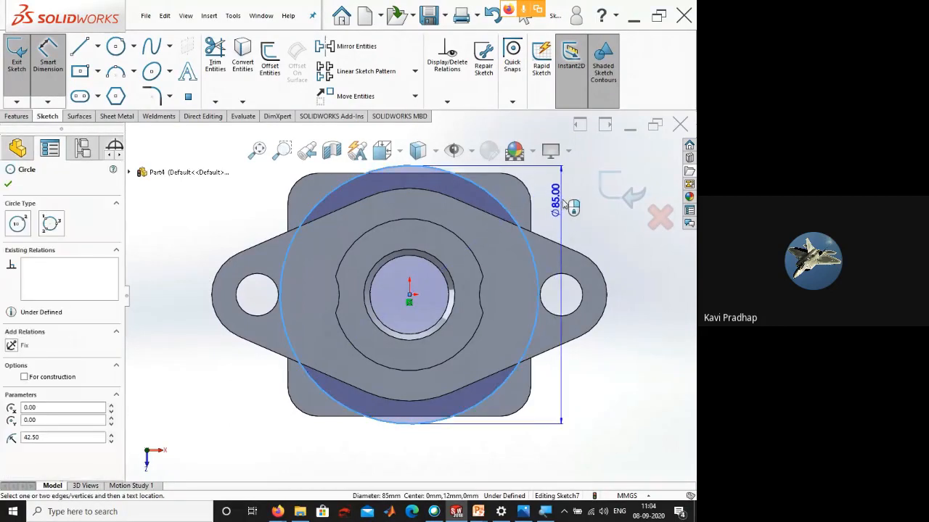
left_click(556, 188)
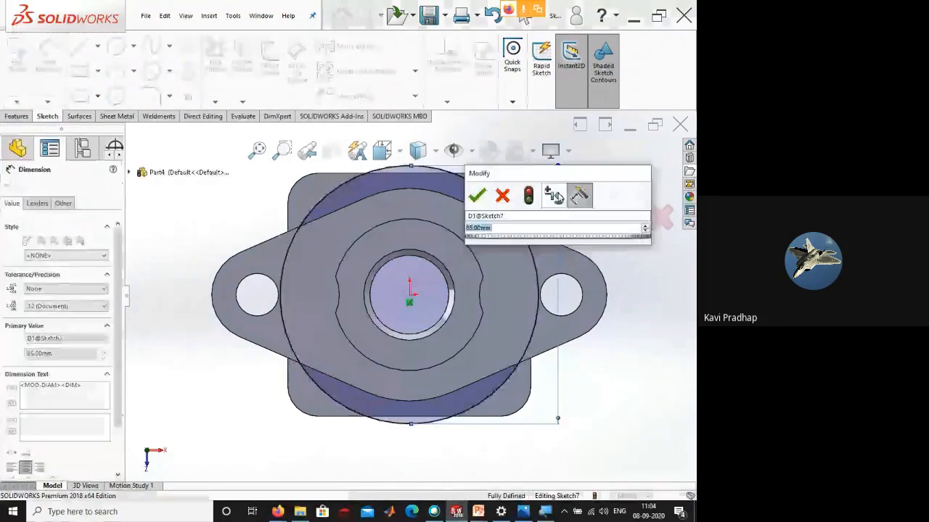
left_click(476, 192)
left_click(622, 367)
key("Escape")
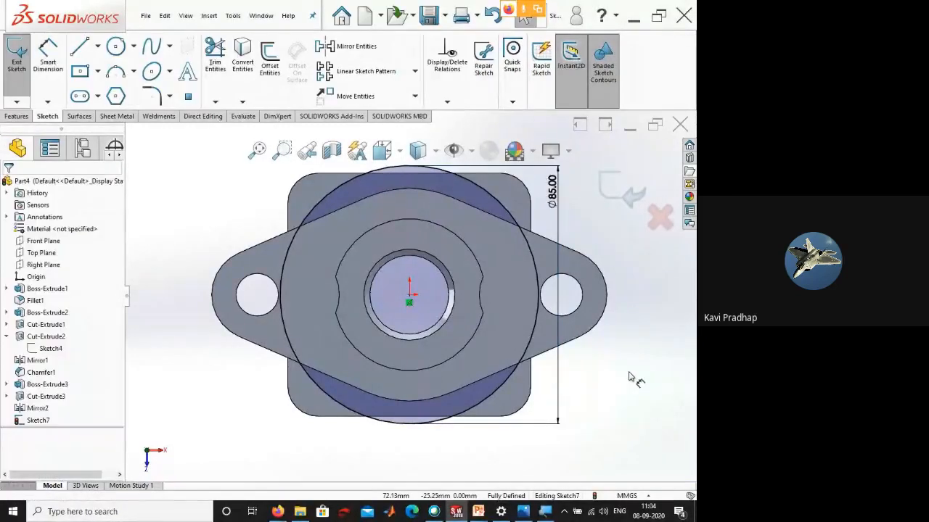
left_click(98, 48)
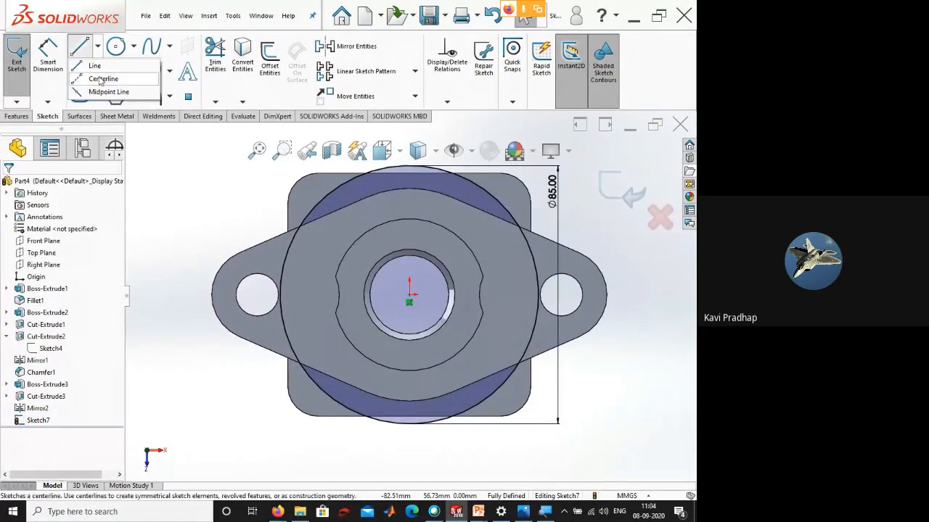
left_click(99, 78)
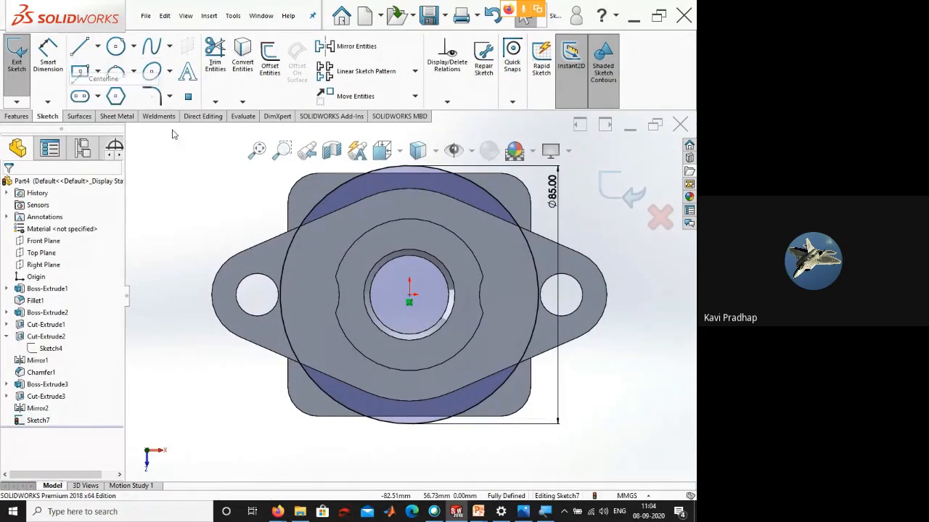
left_click(409, 297)
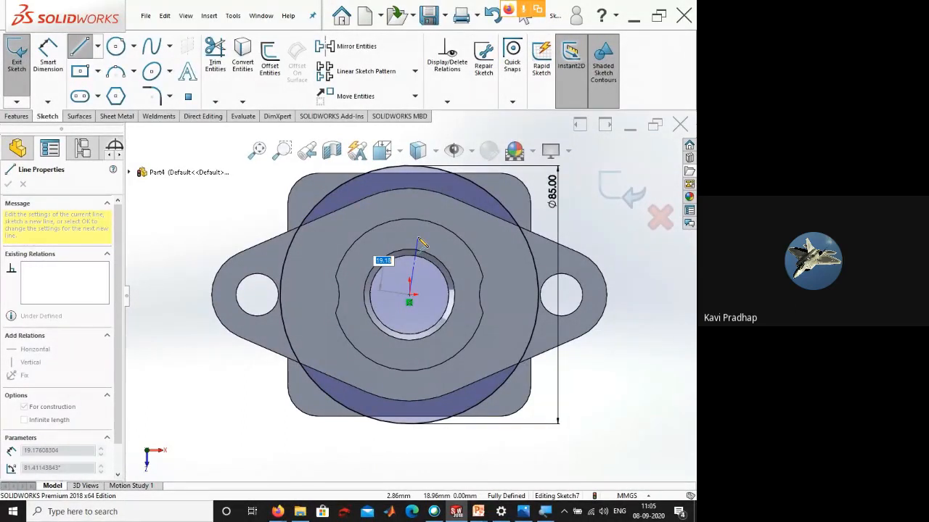
left_click(418, 240)
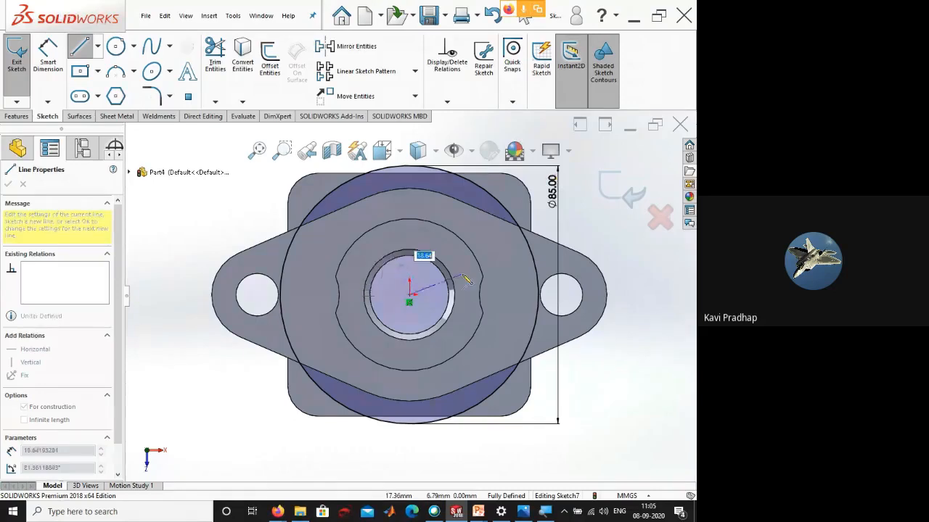
key("Escape")
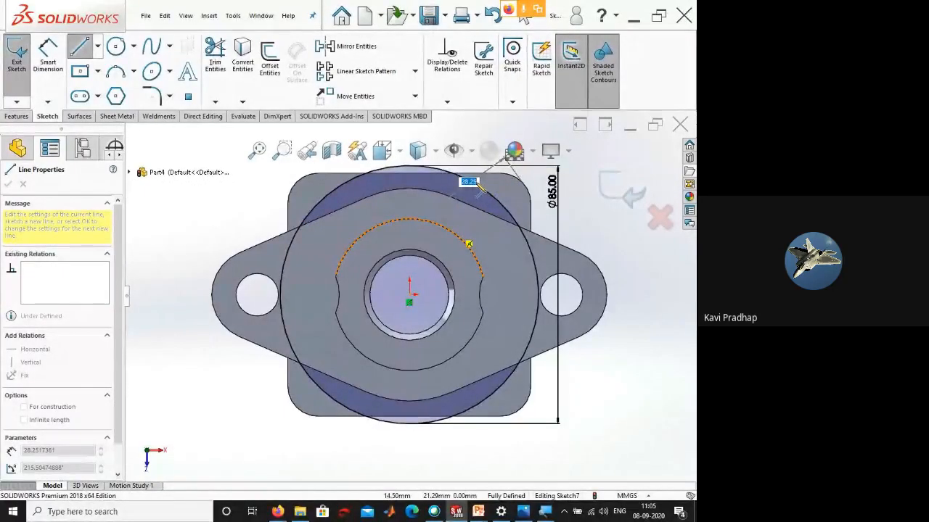
key("Escape")
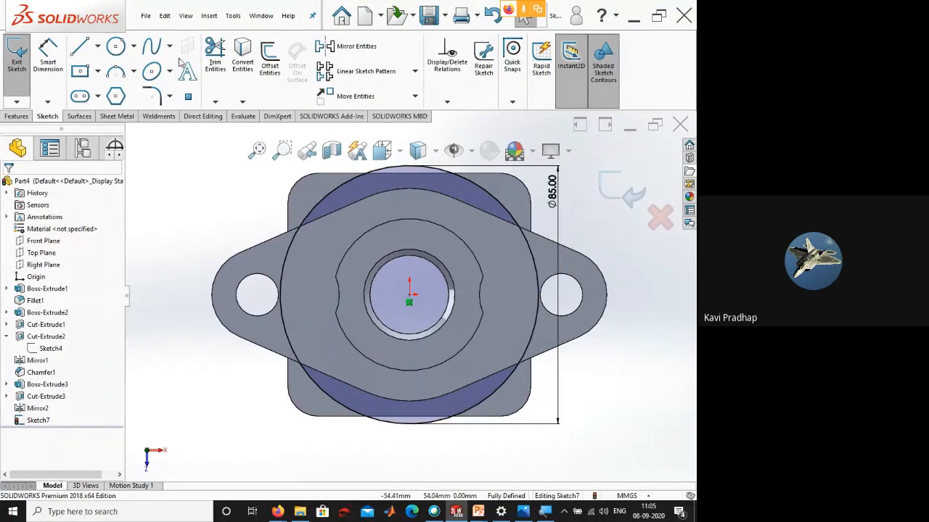
- Sketch a 45° diagonal line from the origin to the midpoint of the base's upper-right rounded corner
left_click(88, 52)
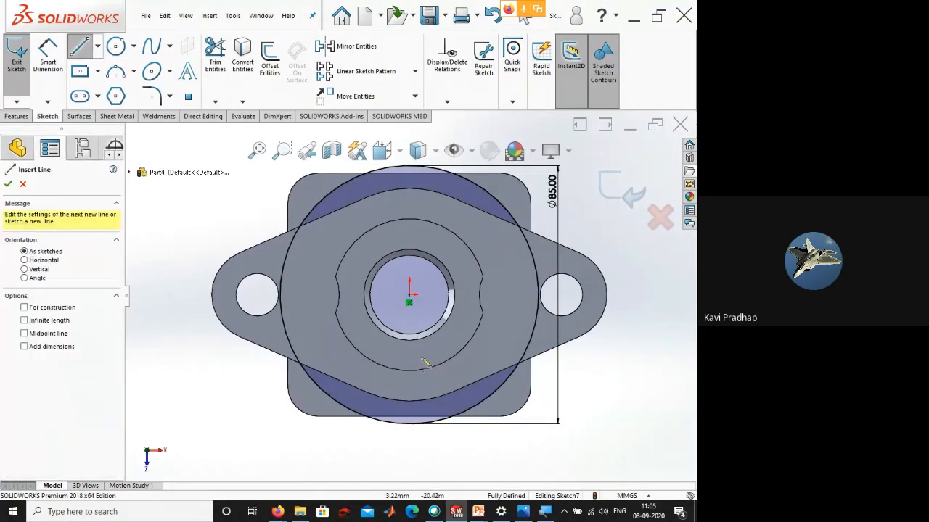
left_click(410, 303)
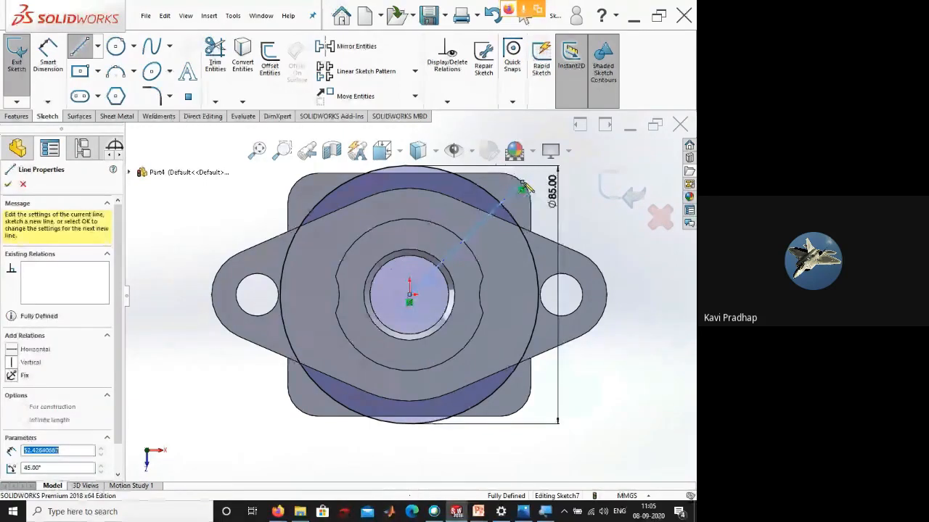
left_click(522, 188)
key("Escape")
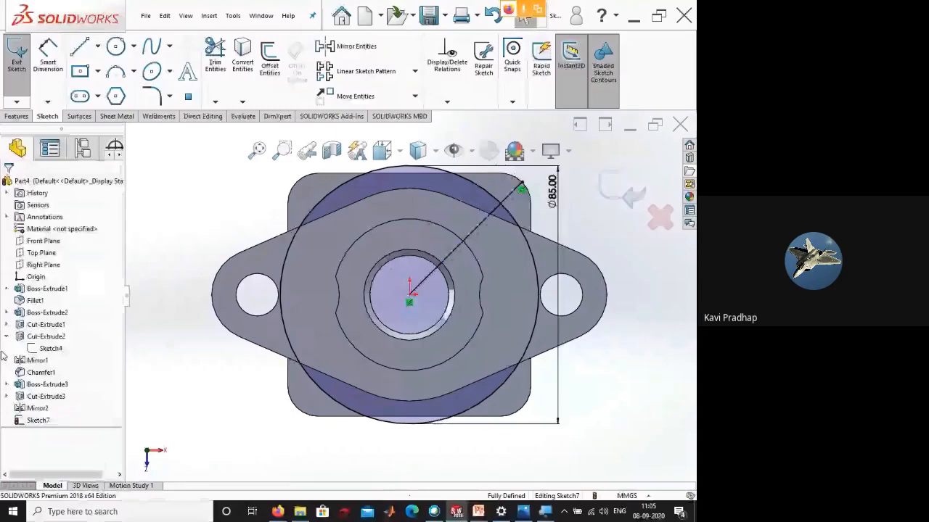
- Sketch a circle centred where the diagonal line crosses the 85 mm circle, and dimension its diameter to 10 mm
left_click(116, 47)
left_click(501, 203)
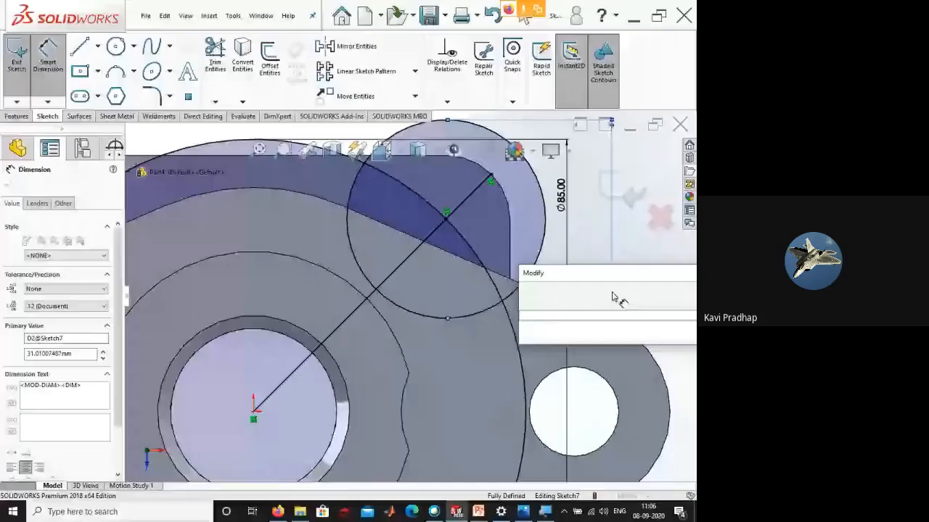
key("Return")
key("Escape")
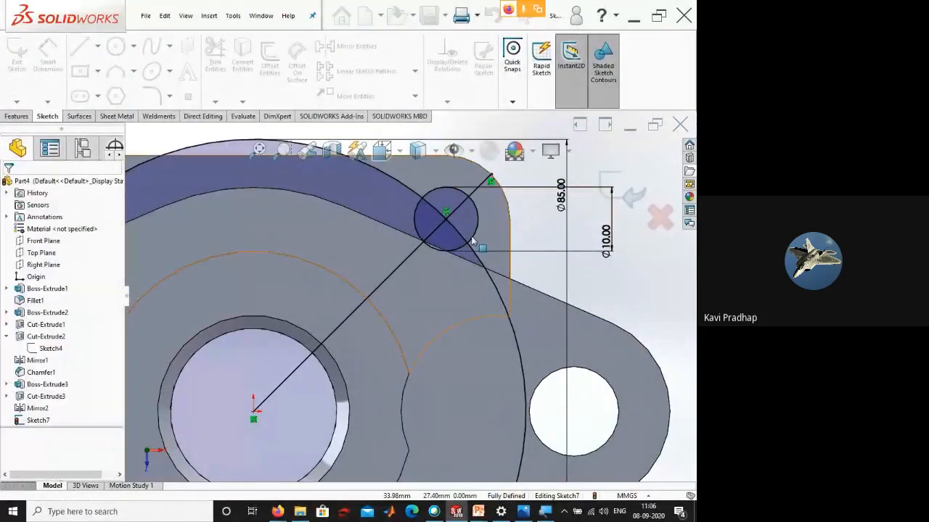
- Convert the diagonal line through the 10 mm circle to construction geometry
left_click(416, 254)
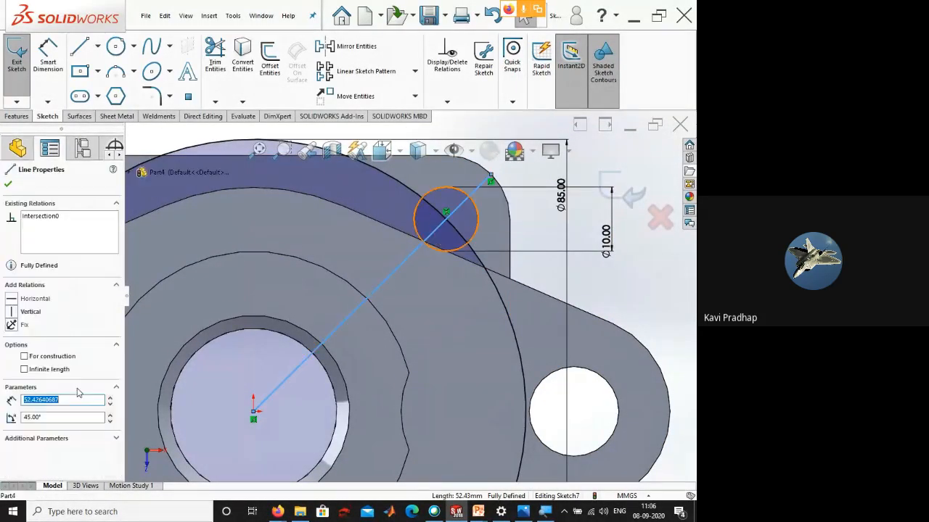
left_click(26, 356)
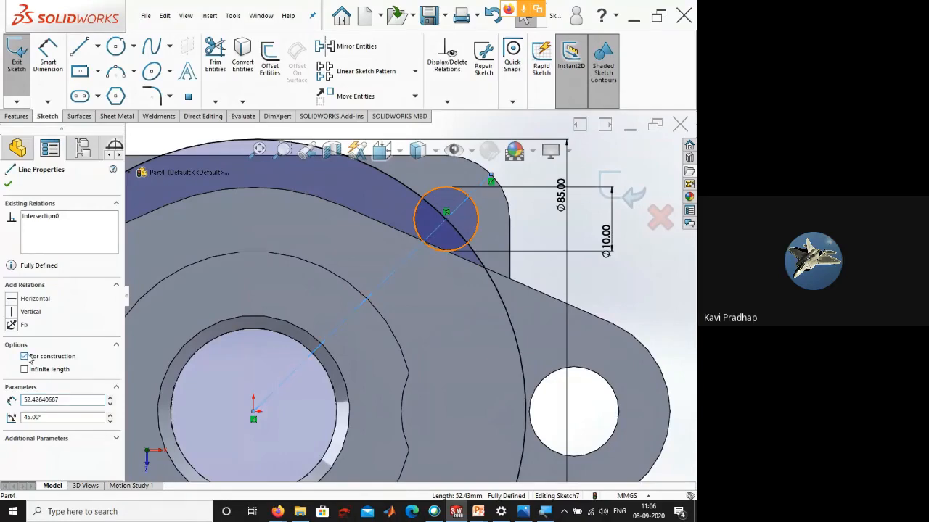
left_click(614, 283)
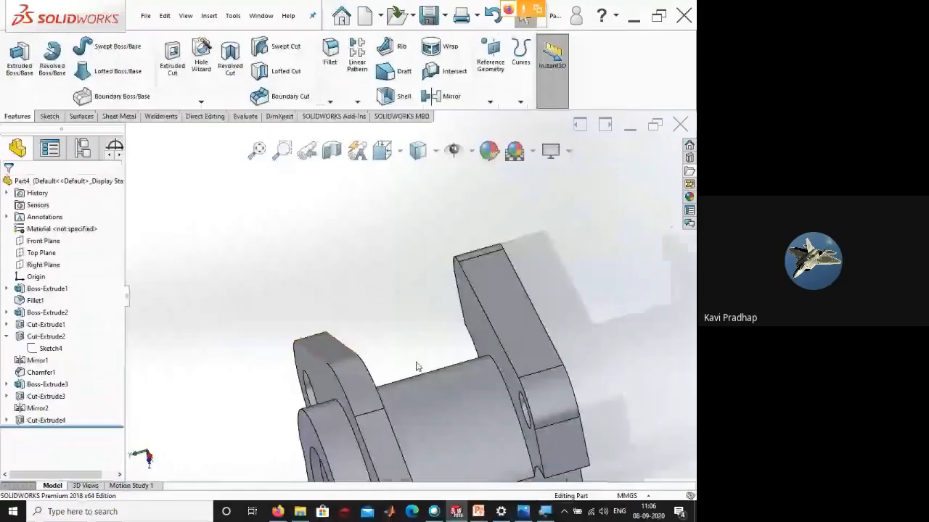
- Start a circular pattern and select the 10 mm hole in the base corner as the feature to repeat
middle_click_drag(418, 368, 495, 207)
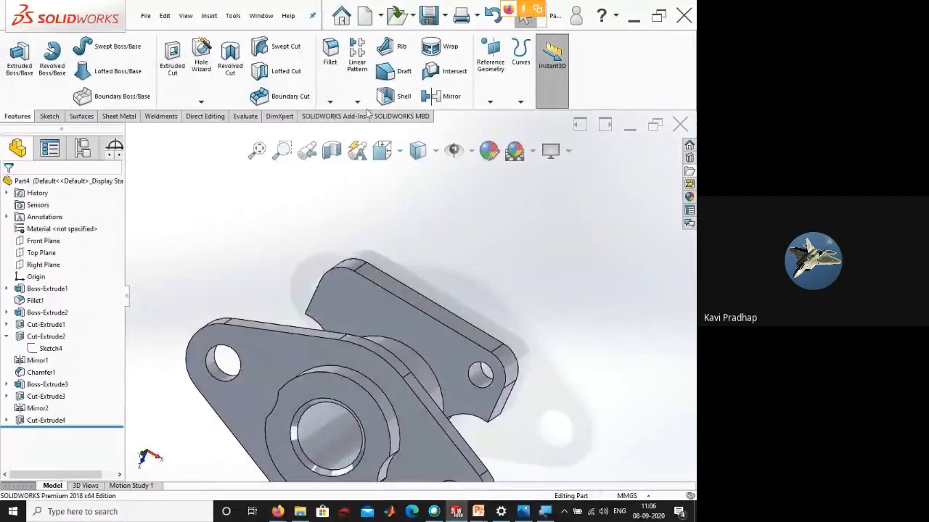
scroll(586, 428, "up", 3)
middle_click_drag(587, 427, 622, 365)
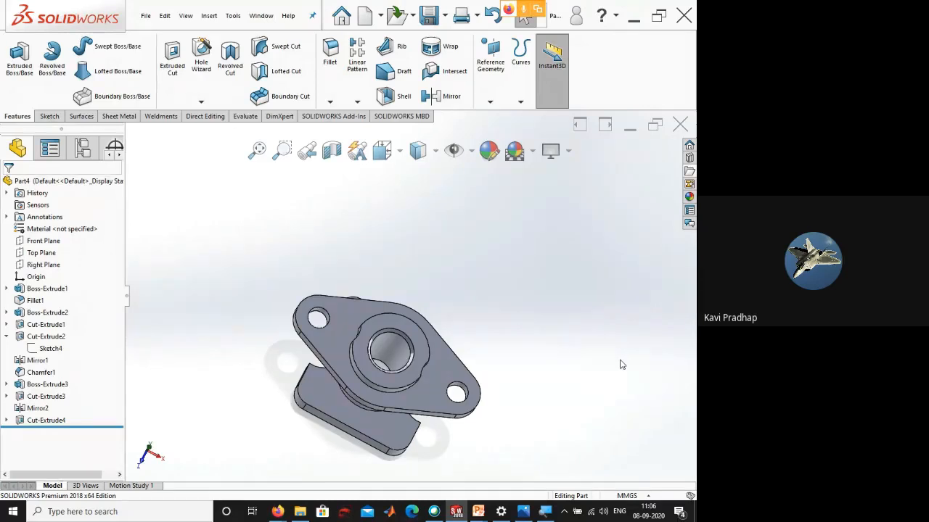
left_click(357, 102)
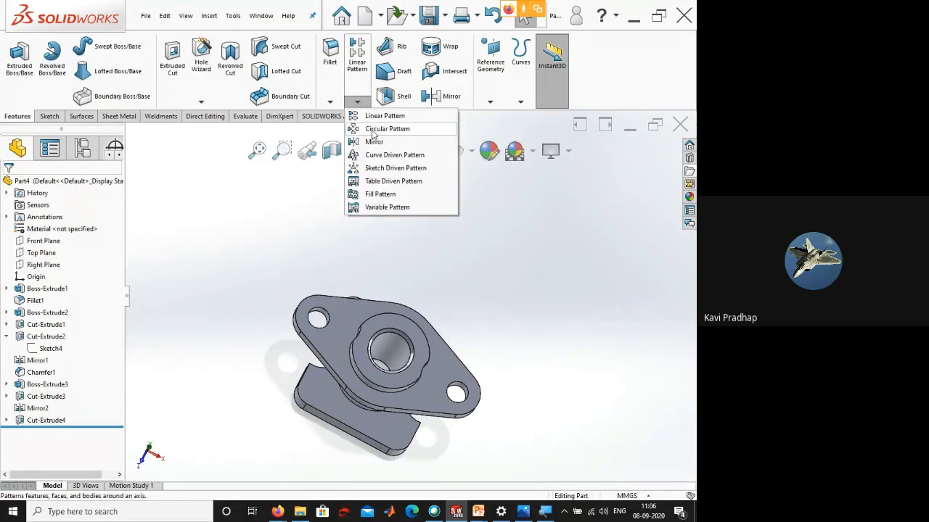
left_click(384, 129)
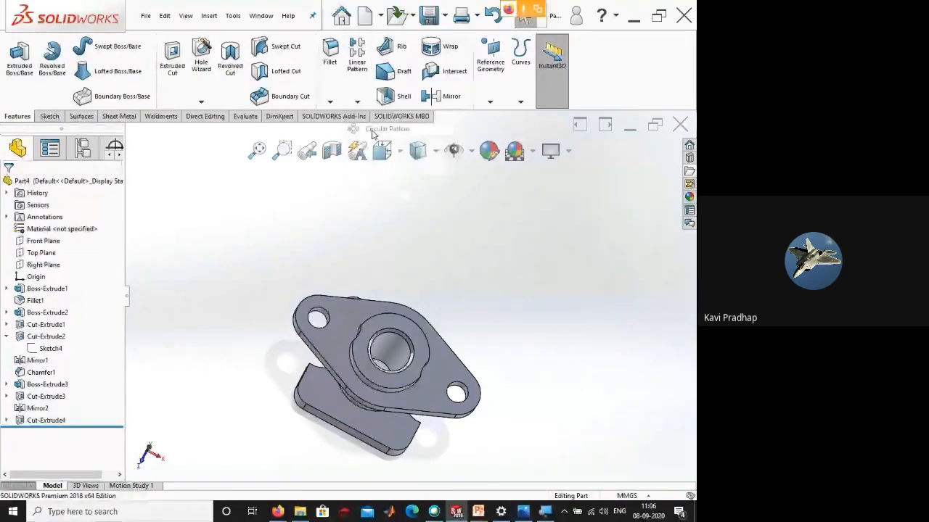
scroll(446, 389, "down", 5)
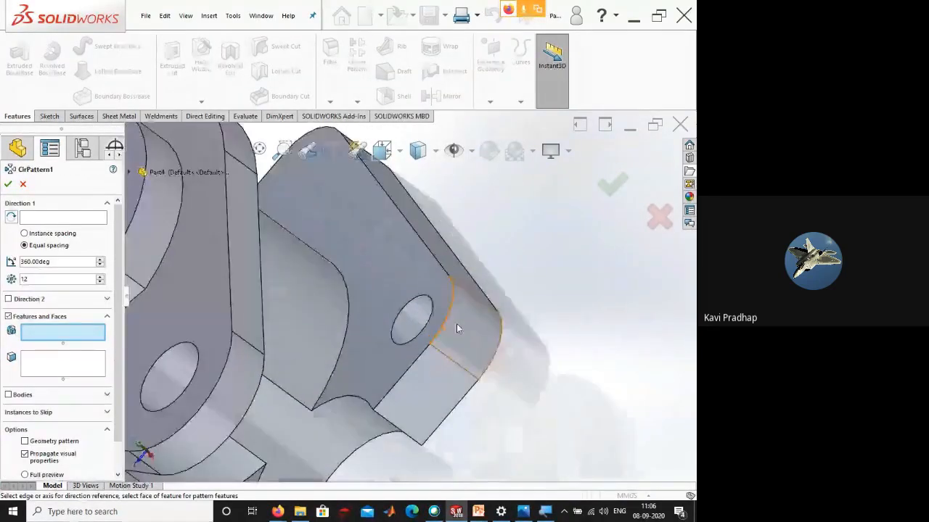
left_click(416, 321)
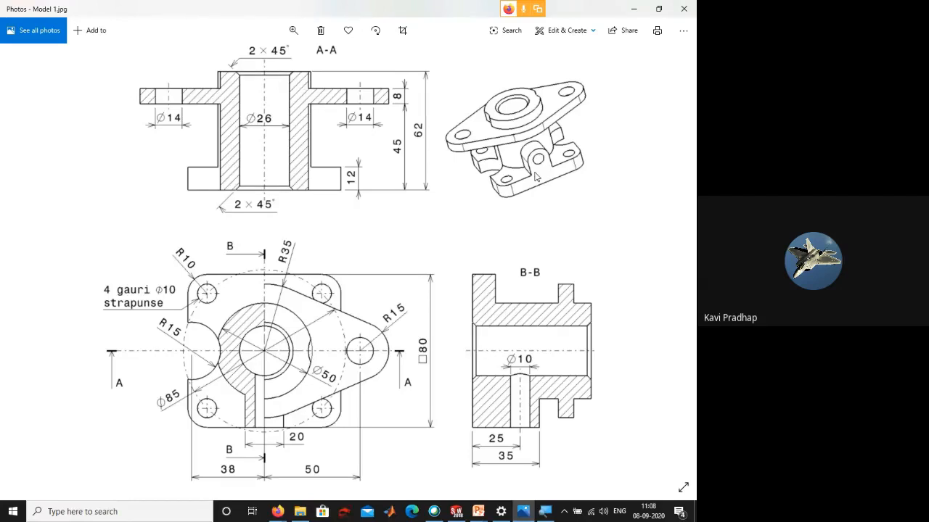
- Minimize the drawing to return to SOLIDWORKS and start a sketch on the flat side face of the base
left_click(639, 14)
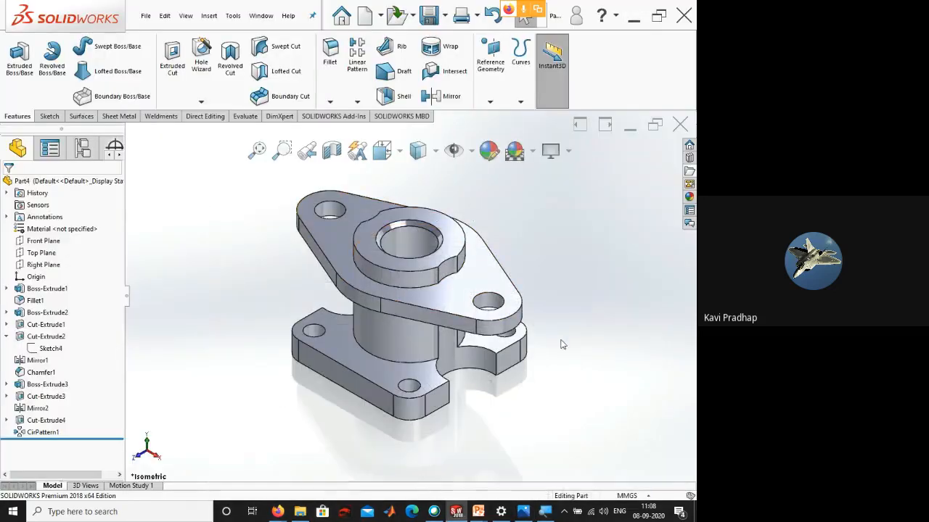
middle_click_drag(563, 358, 464, 347)
left_click(462, 350)
left_click(507, 322)
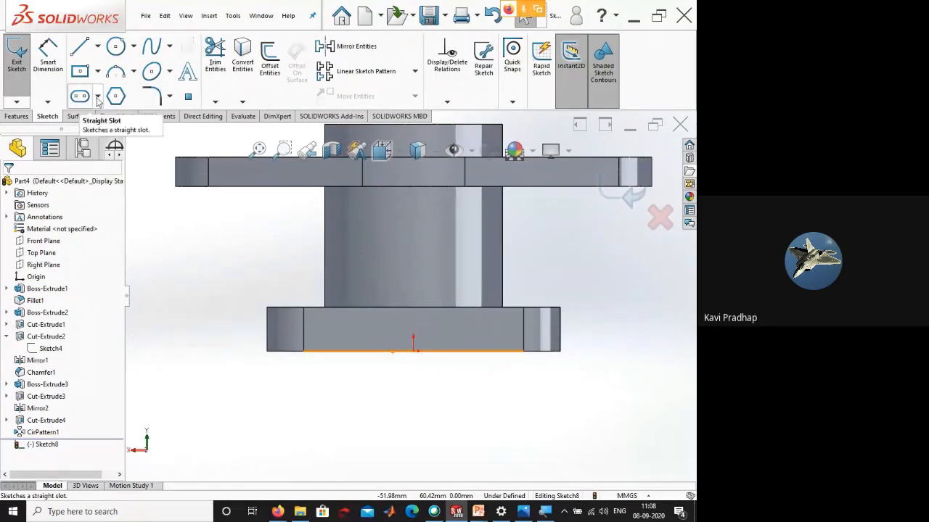
- Sketch a slightly tilted centerline about 32 mm long from the origin up the cylinder, with a second segment about 27 mm long back down
left_click(97, 46)
left_click(100, 80)
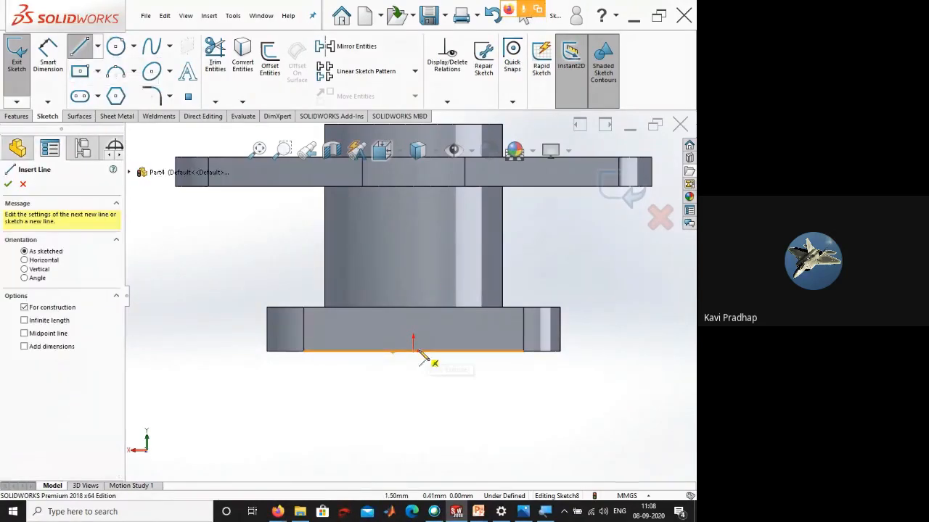
left_click(413, 351)
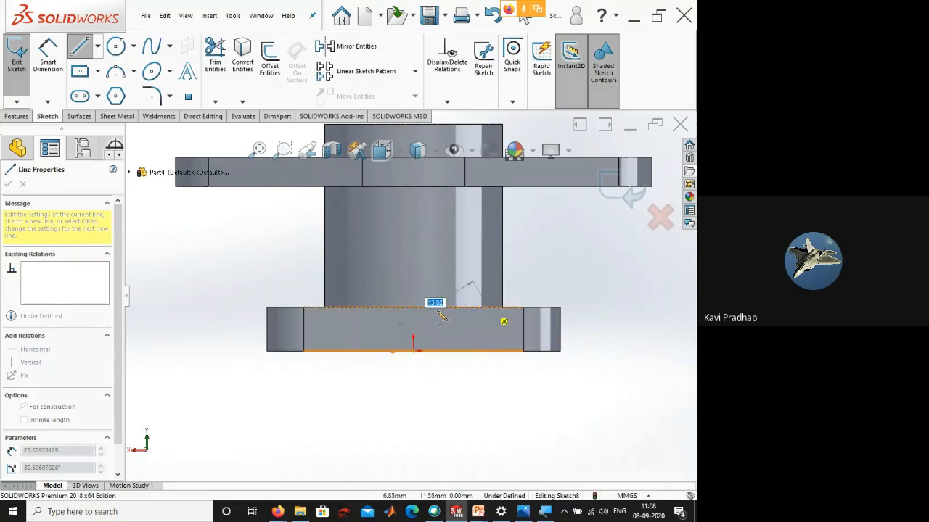
left_click(435, 235)
left_click(423, 334)
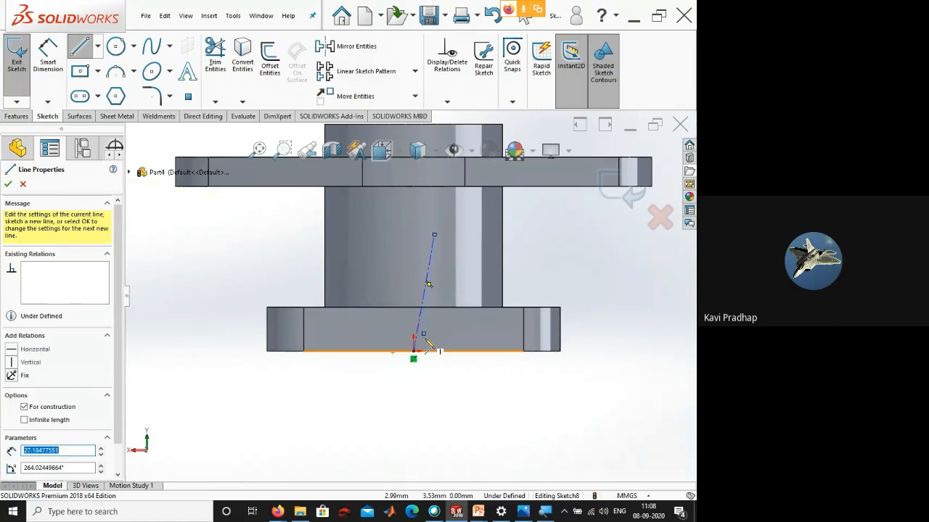
key("Escape")
key("Escape")
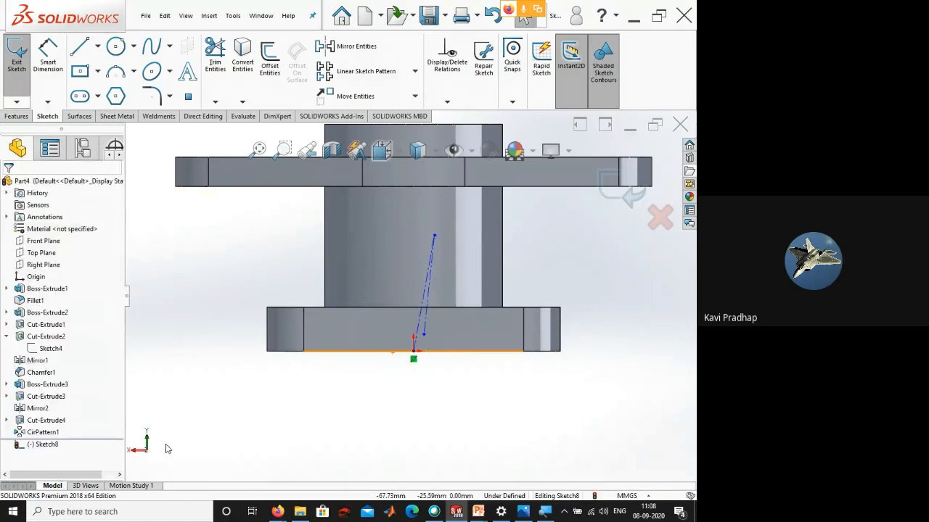
- Delete the second centerline segment and make the remaining centerline from the origin vertical
left_click(429, 313)
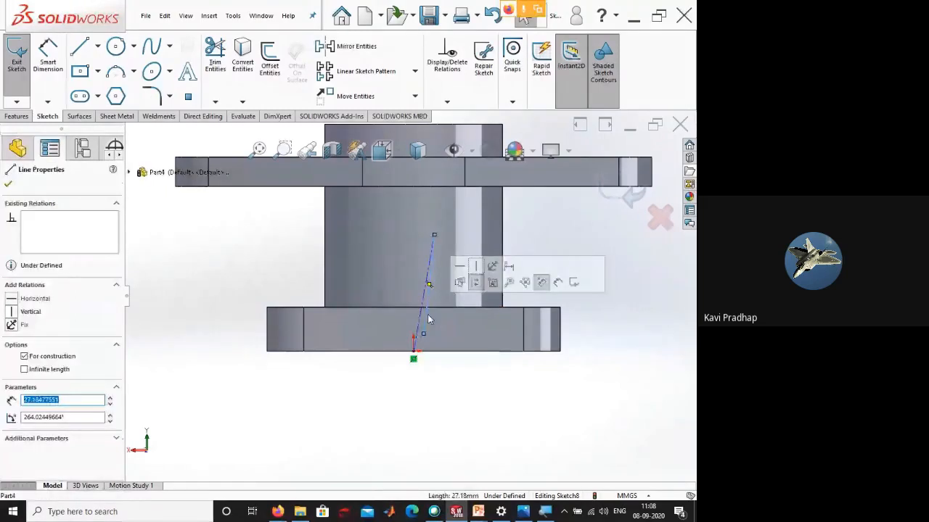
key("Escape")
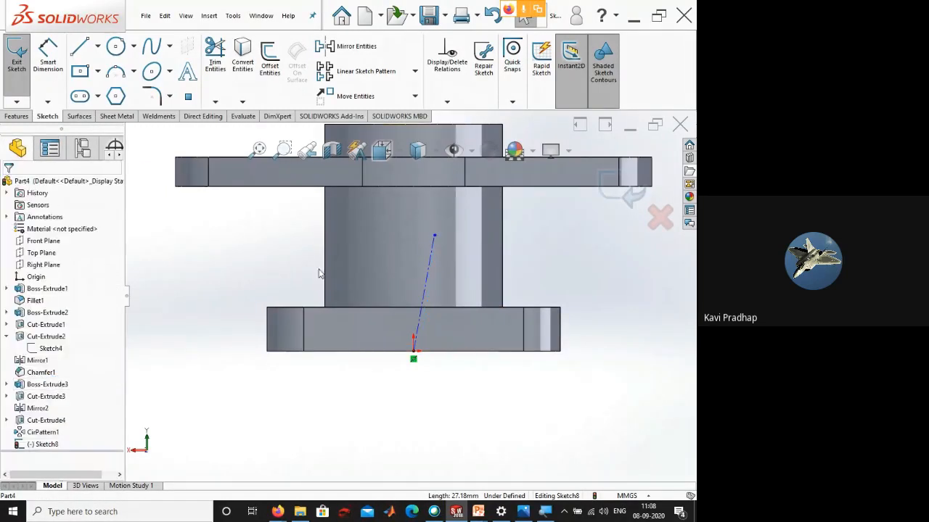
left_click(426, 268)
left_click(475, 232)
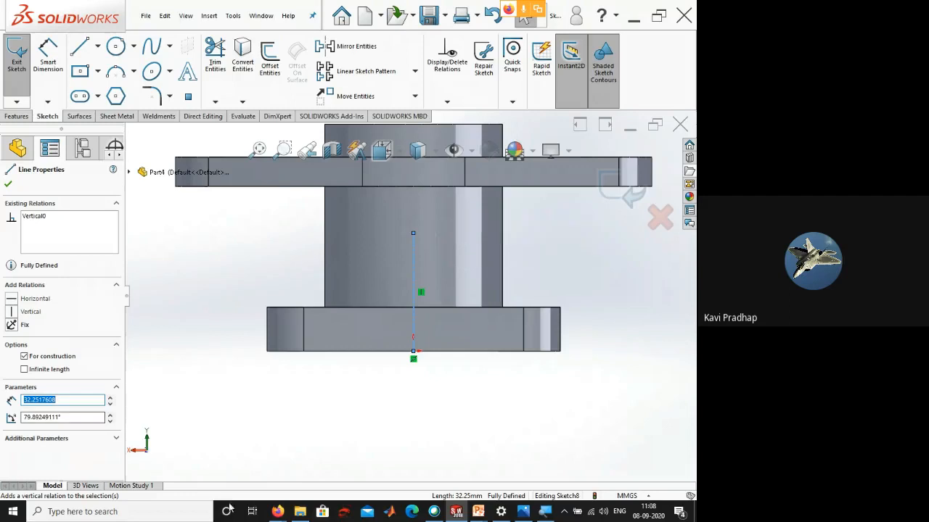
key("Escape")
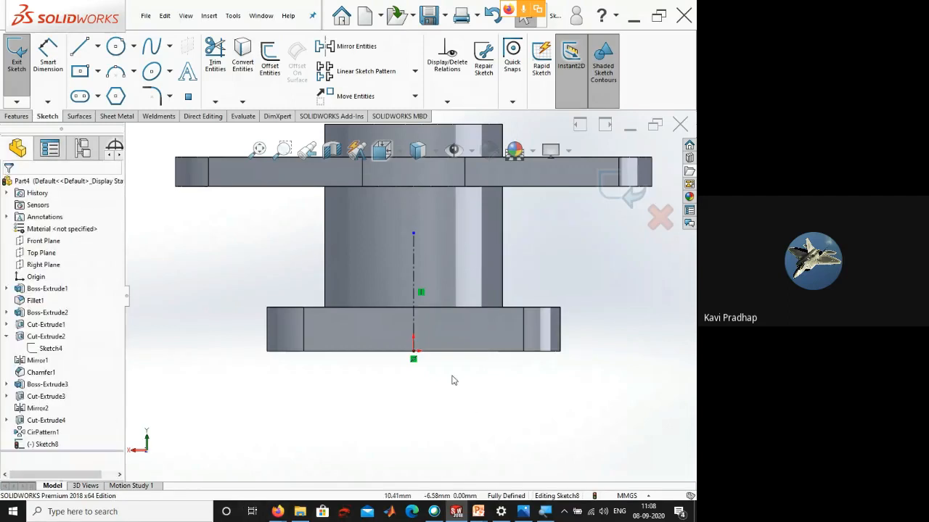
- Sketch a vertical line about 21.5 mm long up from the base's lower edge beside the centerline, and mirror it about the centerline
left_click(116, 46)
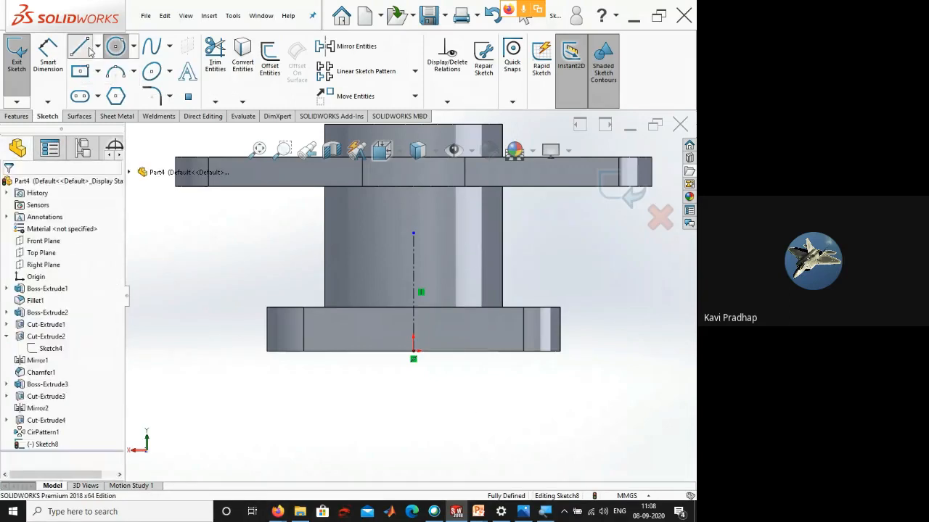
left_click(87, 49)
left_click_drag(434, 358, 436, 272)
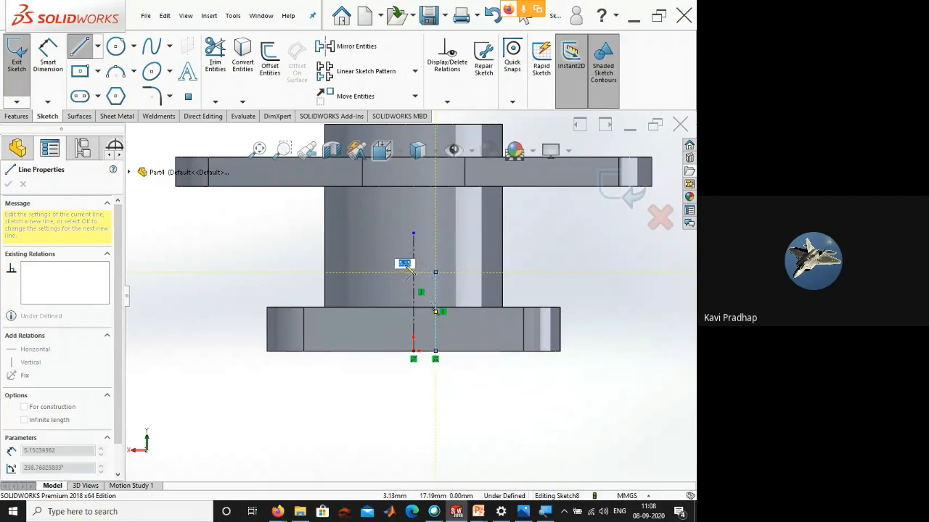
key("Escape")
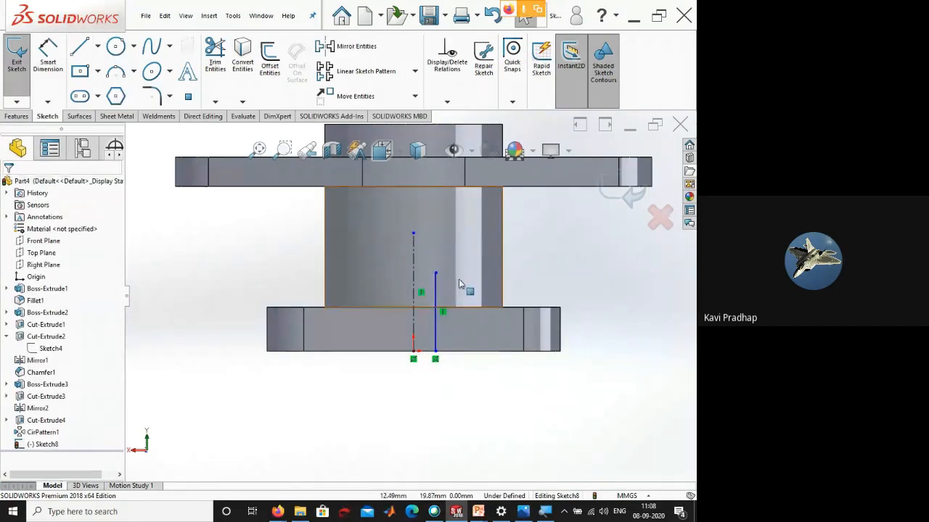
left_click_drag(550, 265, 364, 269)
left_click(348, 48)
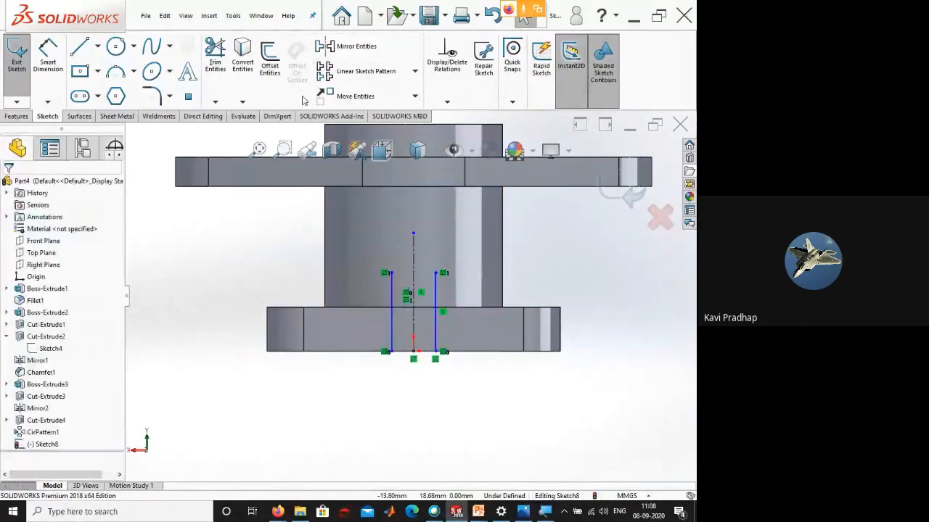
- Draw a circle of about 31 mm radius centered on the centerline, level with the upper ends of the two vertical lines
left_click(115, 47)
left_click(413, 273)
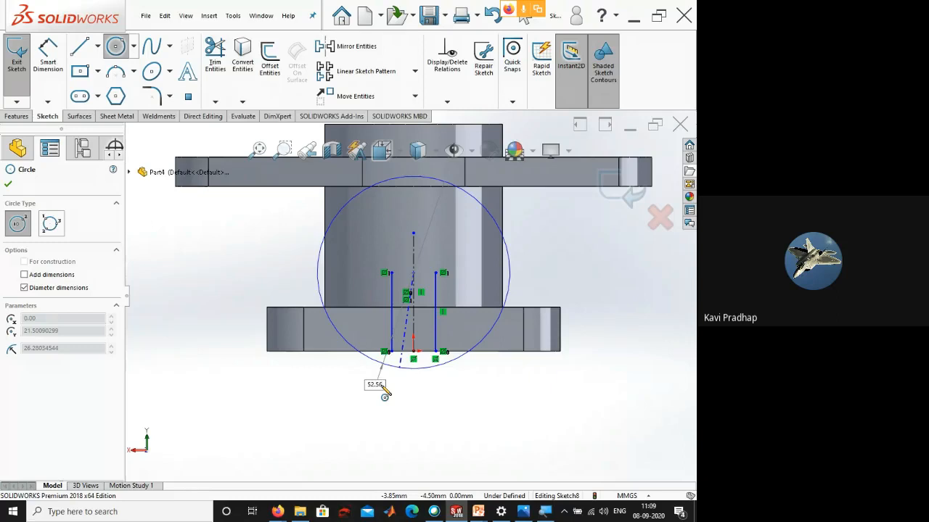
left_click(405, 396)
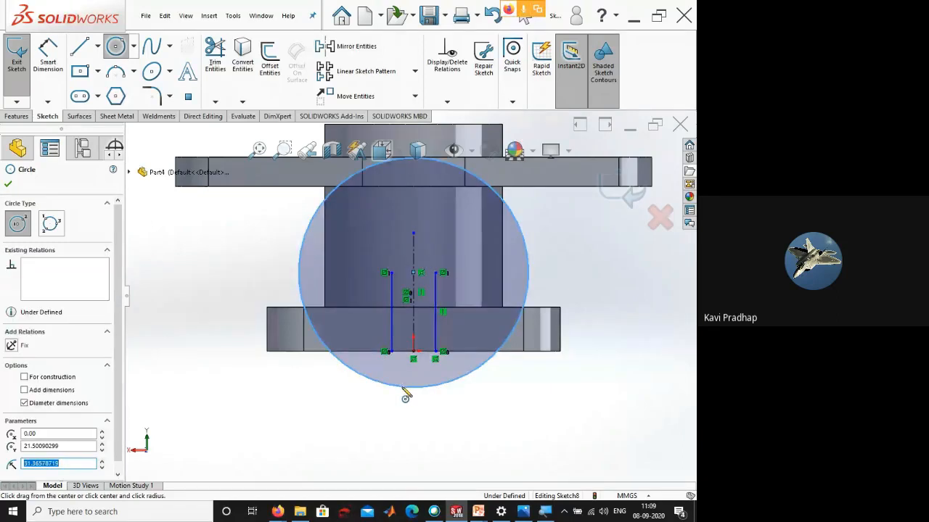
key("Escape")
- Add a tangent relation between the circle and one of the mirrored vertical lines
scroll(430, 276, "down", 3)
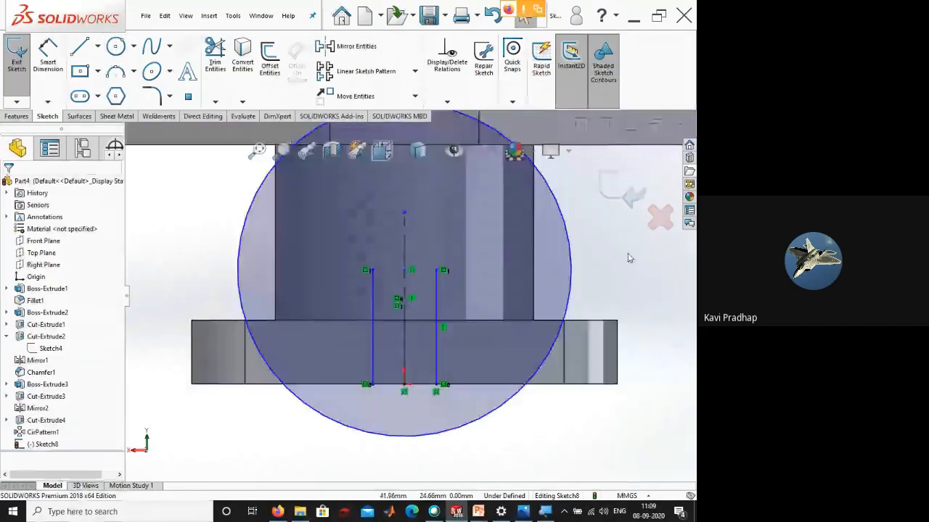
left_click(475, 262)
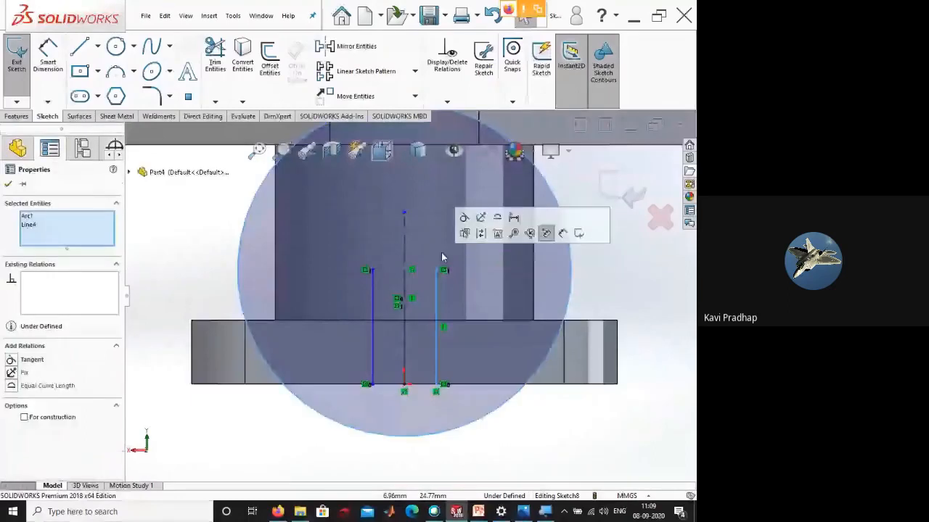
left_click(546, 233)
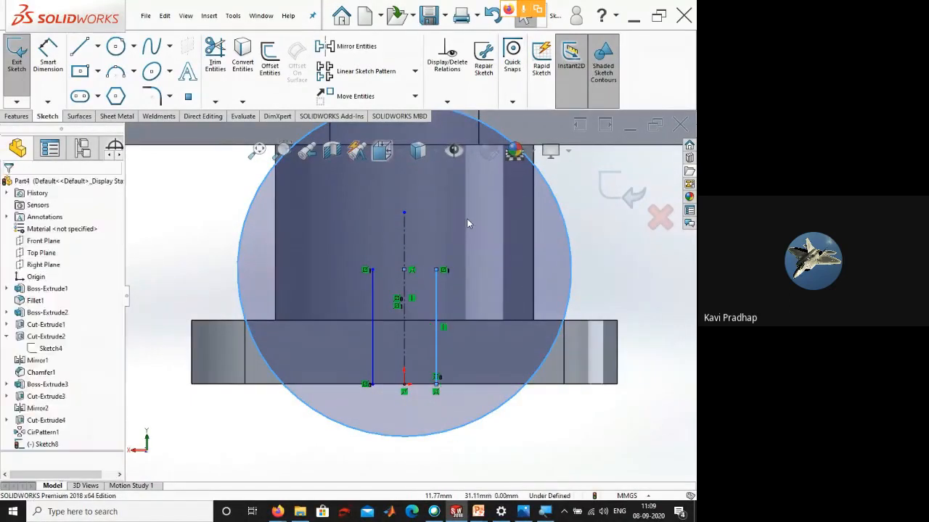
left_click(467, 220)
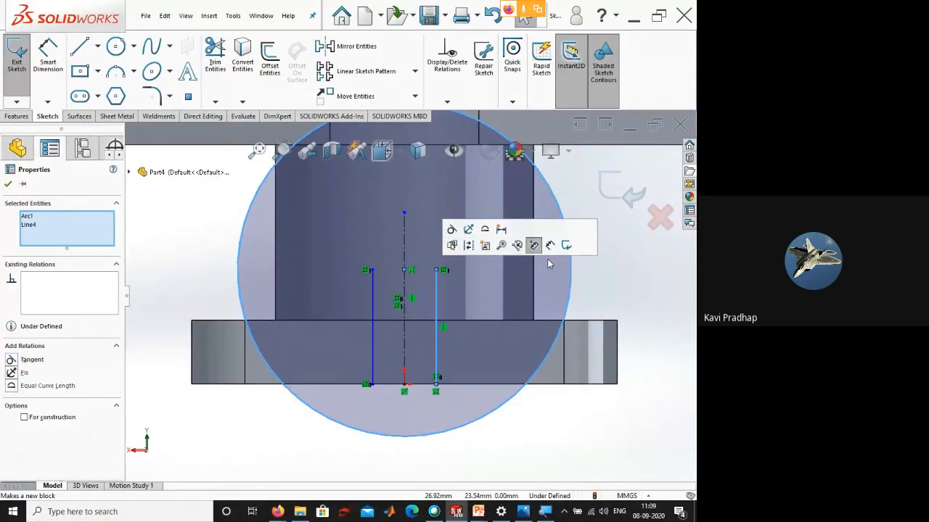
left_click(465, 233)
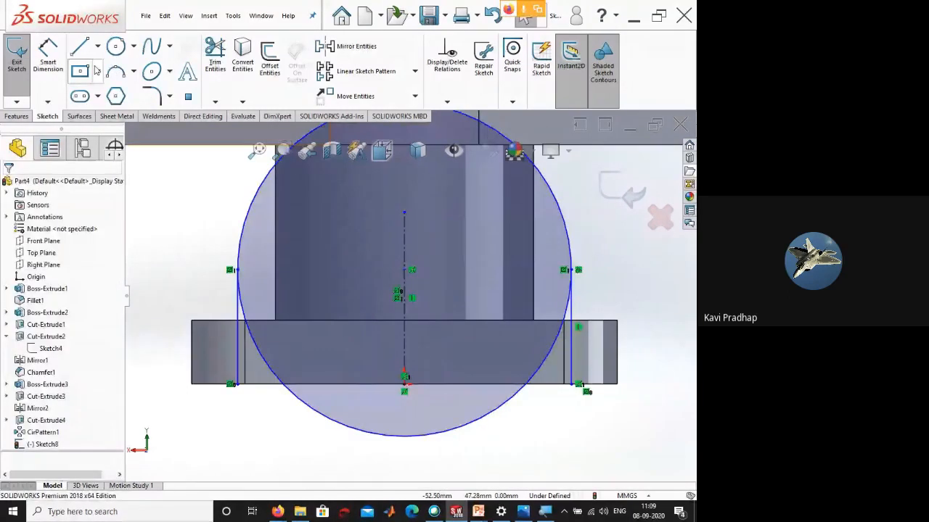
- Draw a horizontal line about 63 mm long joining the lower ends of the two vertical lines to close the profile
left_click(80, 46)
left_click(230, 384)
left_click(578, 383)
right_click(417, 419)
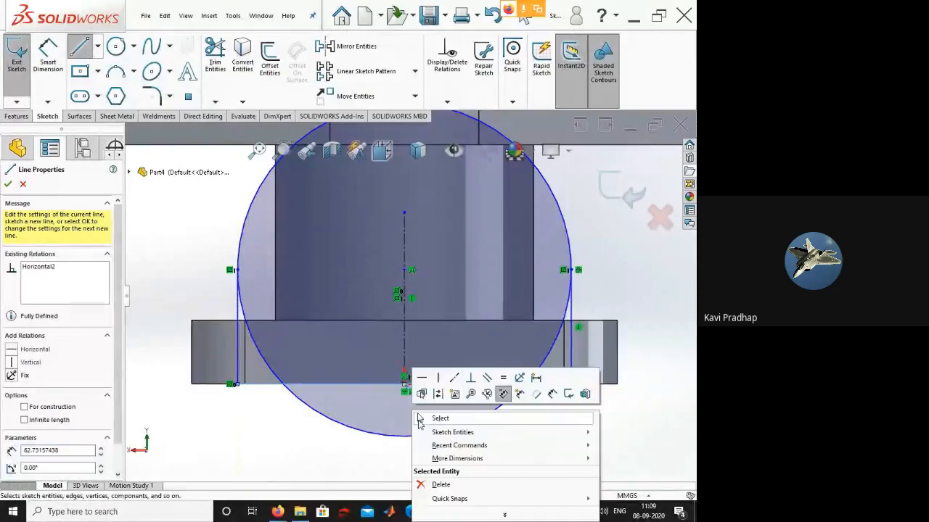
key("Escape")
key("Escape")
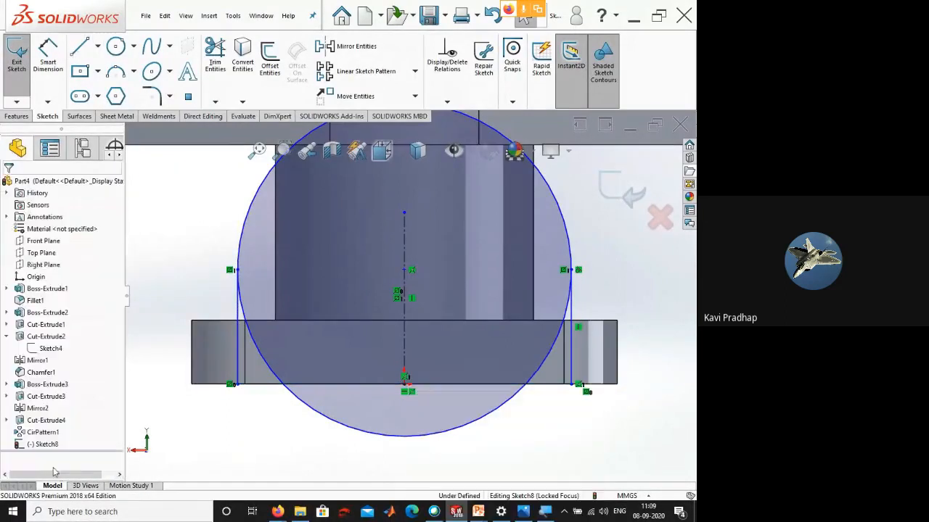
- Trim away the lower portion of the circle so only the arc above the two vertical lines is left
left_click(212, 62)
mouse_move(404, 443)
left_mouse_down()
mouse_move(353, 394)
mouse_move(267, 371)
left_mouse_up()
left_click(267, 371)
left_click(548, 356)
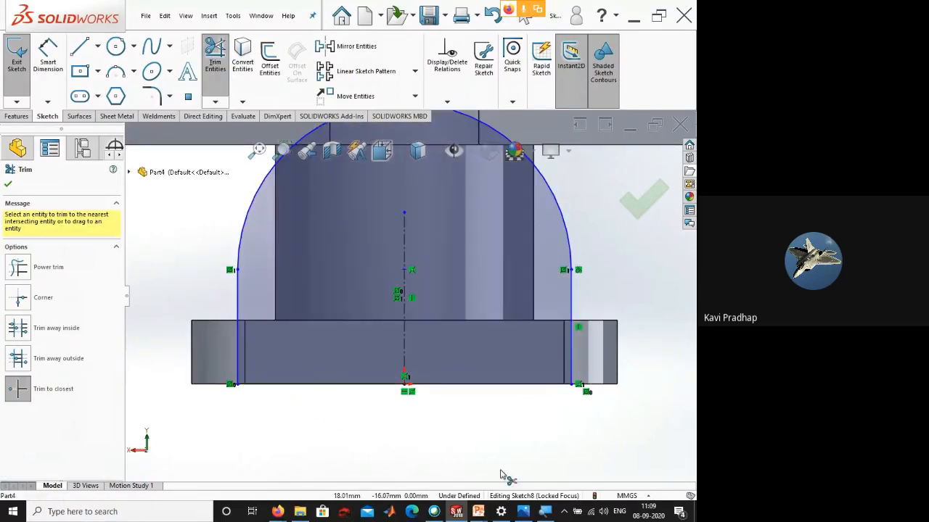
- Check the boss sizes in the Model 1.jpg drawing and dimension the profile with a 10 mm arc radius and 35 mm overall height
left_click(546, 512)
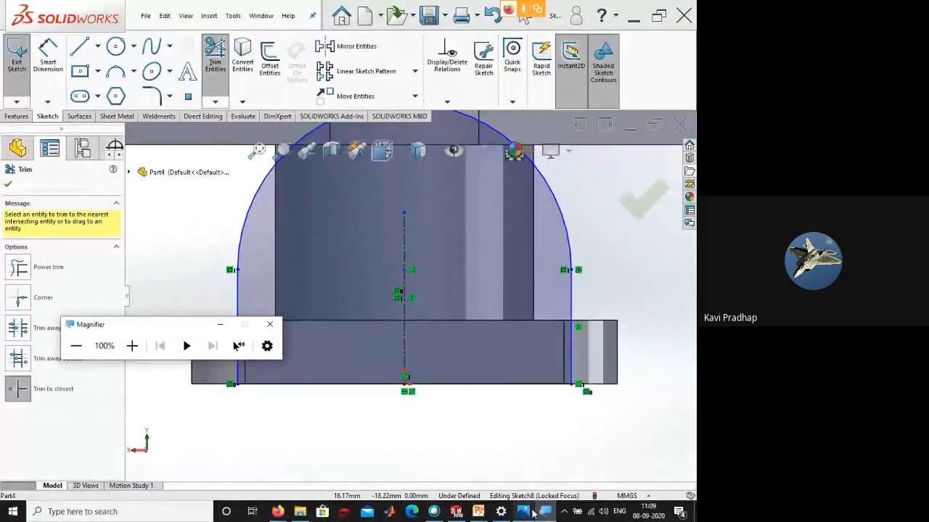
left_click(546, 512)
left_click(523, 512)
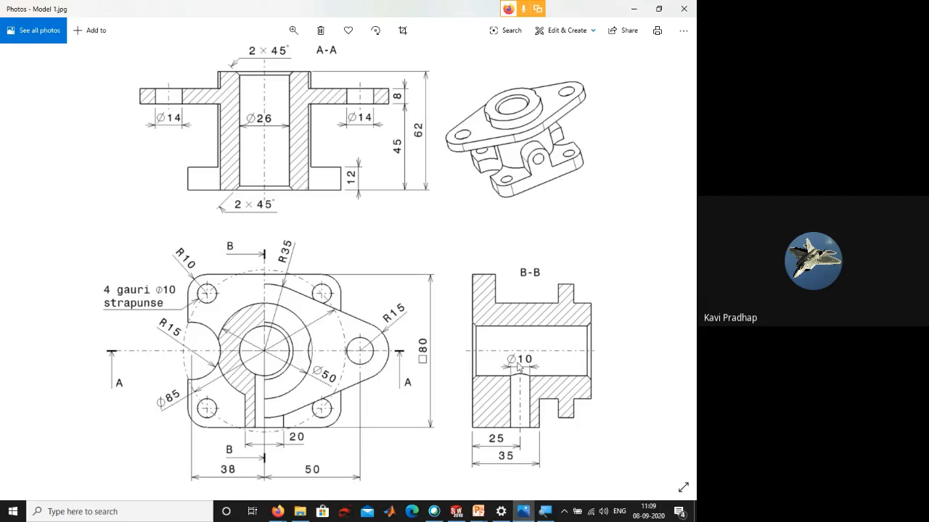
left_click(630, 12)
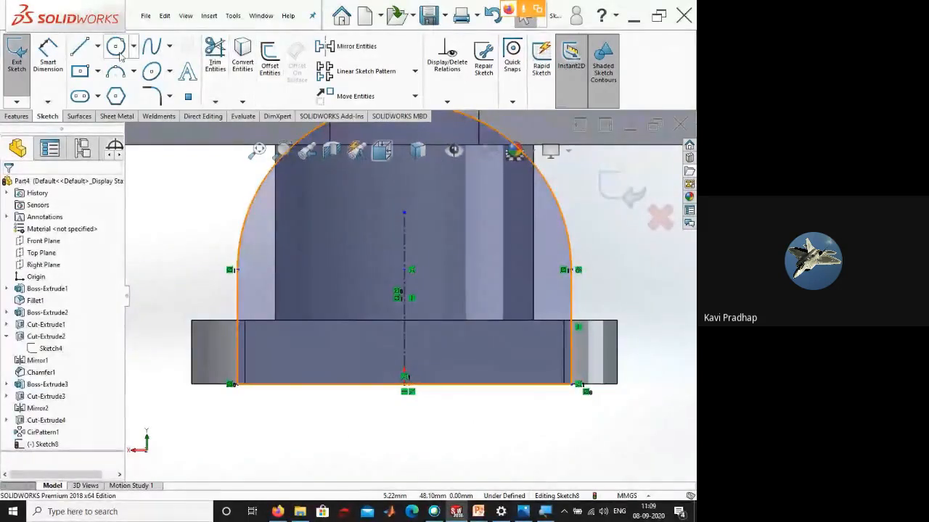
left_click(47, 54)
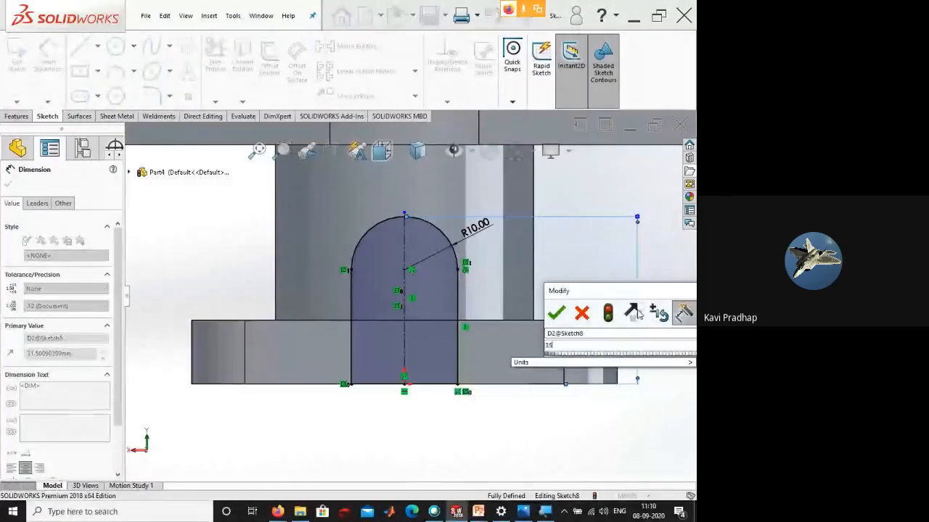
key("Return")
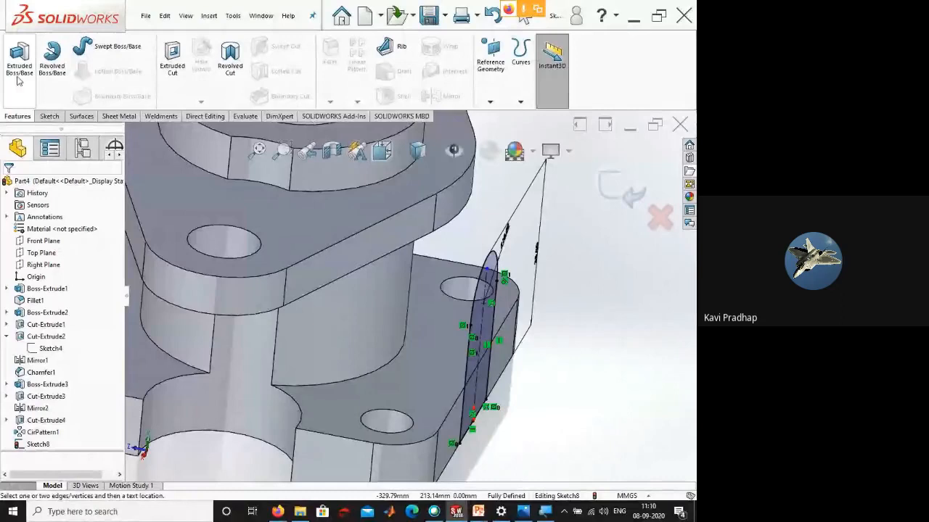
- Extrude the arched profile as a boss in the reversed direction toward the cylinder, with the end condition Up To Next
left_click(17, 73)
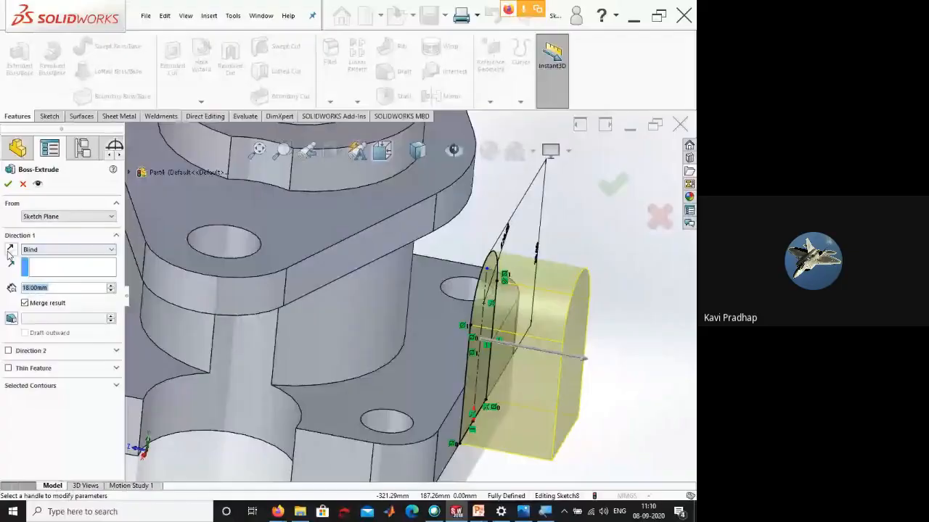
left_click(10, 251)
left_click(69, 250)
left_click(51, 274)
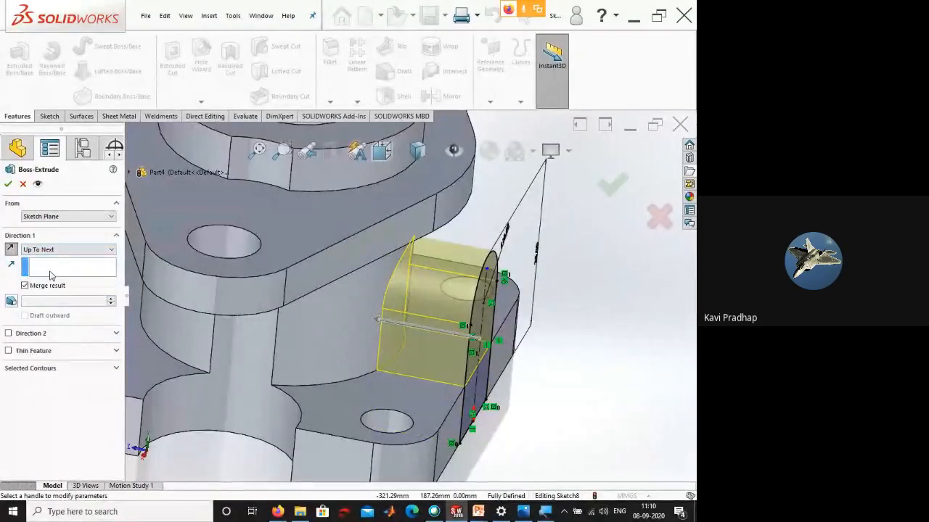
left_click(8, 184)
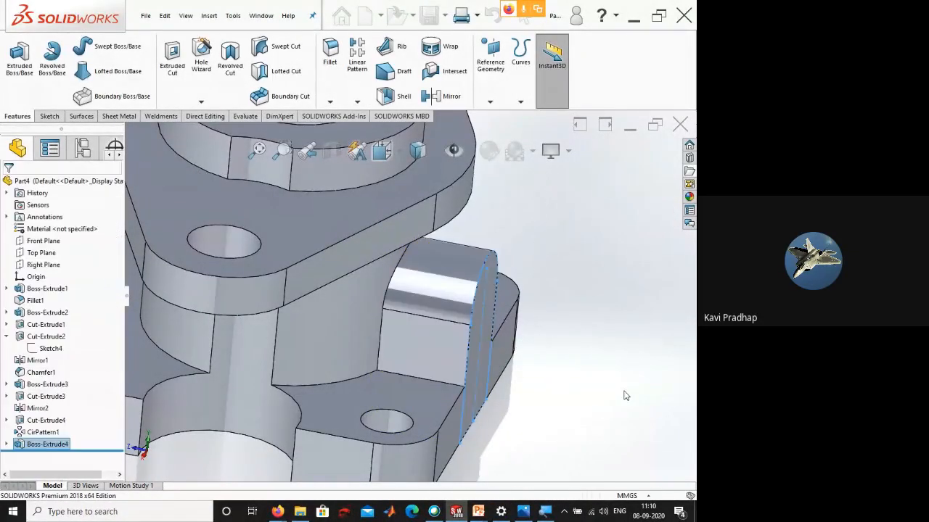
left_click(625, 395)
- Sketch a 10 mm diameter circle concentric with the rounded top on the side boss's face and cut it with Up To Next
scroll(626, 396, "up", 4)
middle_click_drag(613, 395, 559, 387)
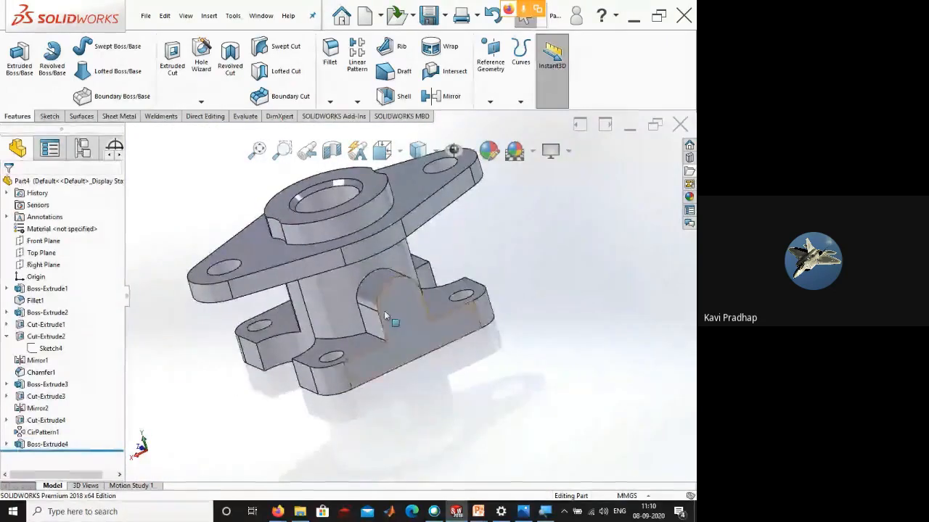
left_click(384, 314)
left_click(439, 279)
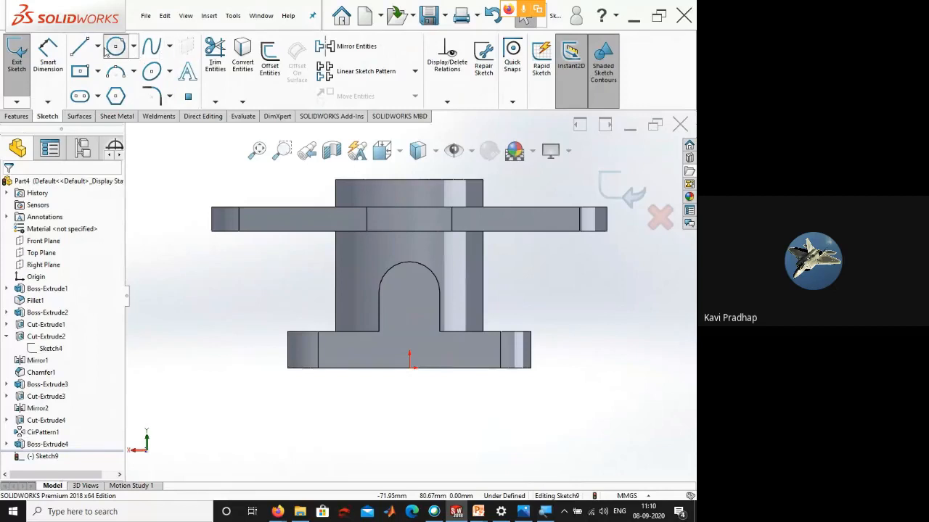
left_click(112, 47)
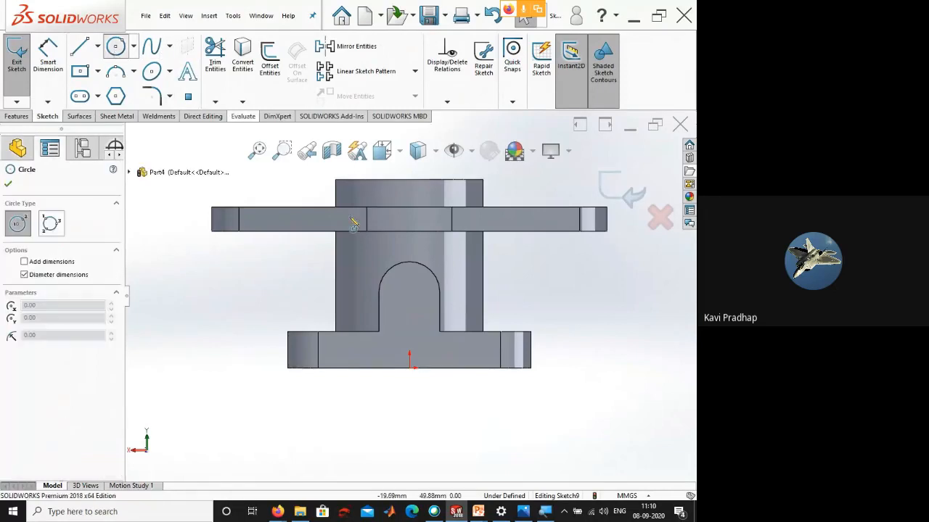
left_click(409, 293)
left_click(428, 292)
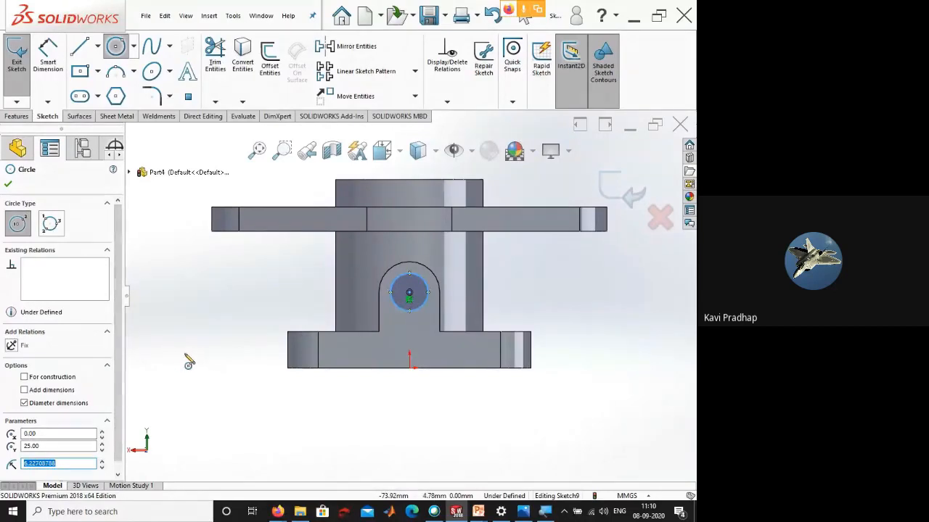
key("Escape")
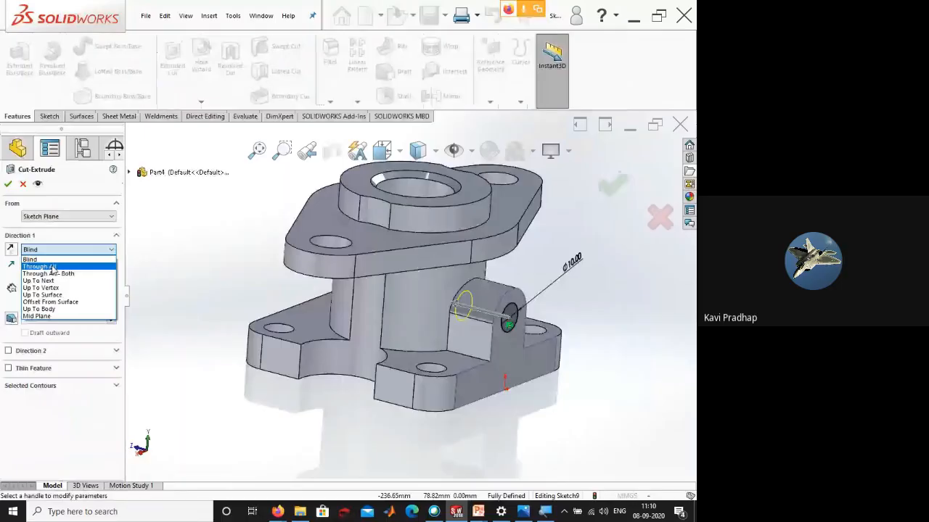
left_click(45, 280)
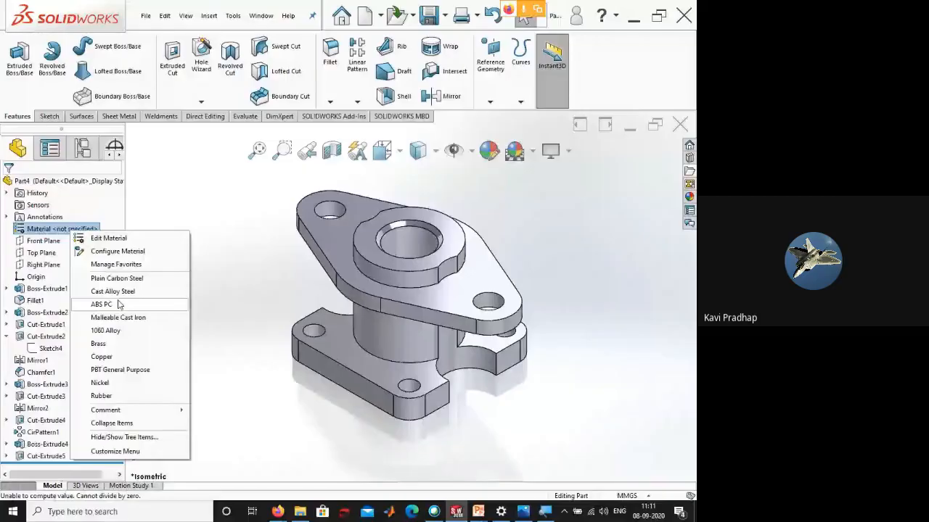
- Assign Plain Carbon Steel as the part's material
left_click(127, 279)
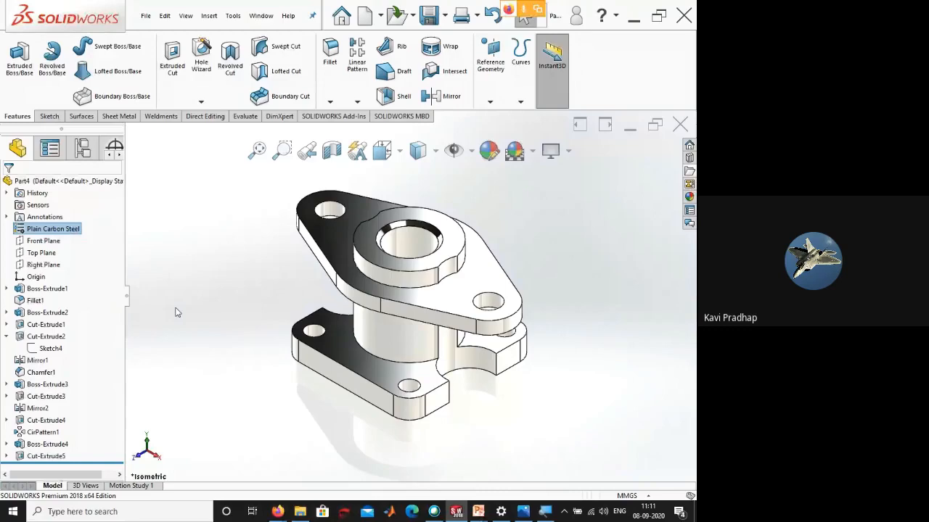
left_click(176, 312)
- Magnify the feature tree to examine the assigned material and its material options, and restore the magnification to 100%
left_click(544, 513)
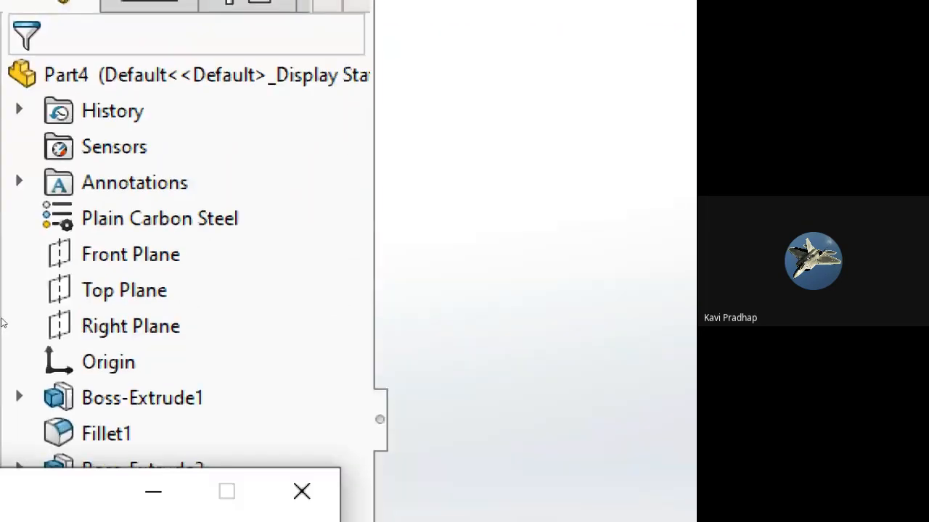
right_click(61, 225)
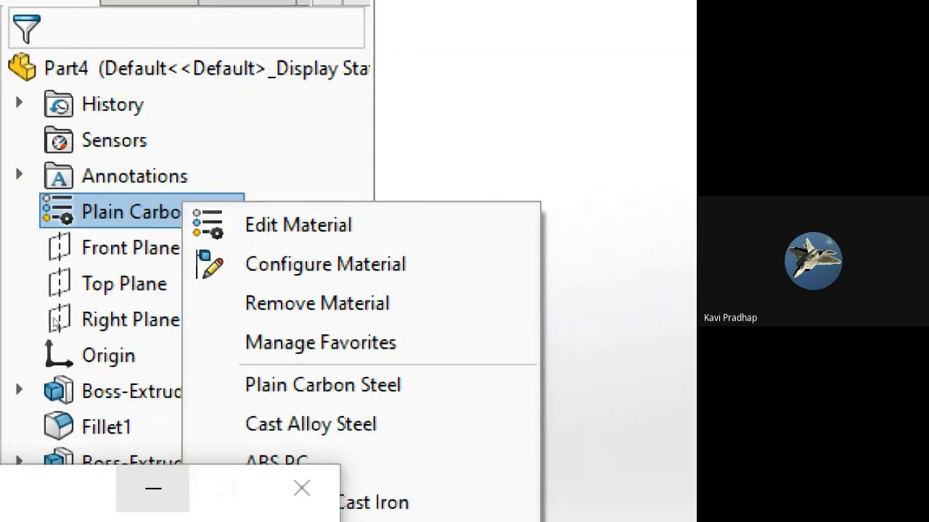
left_click(22, 325)
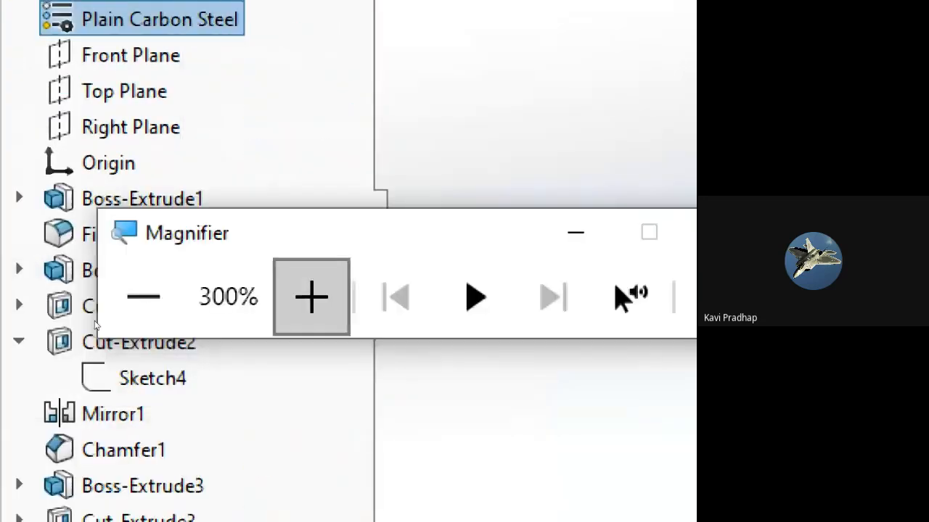
left_click(143, 297)
double_click(121, 297)
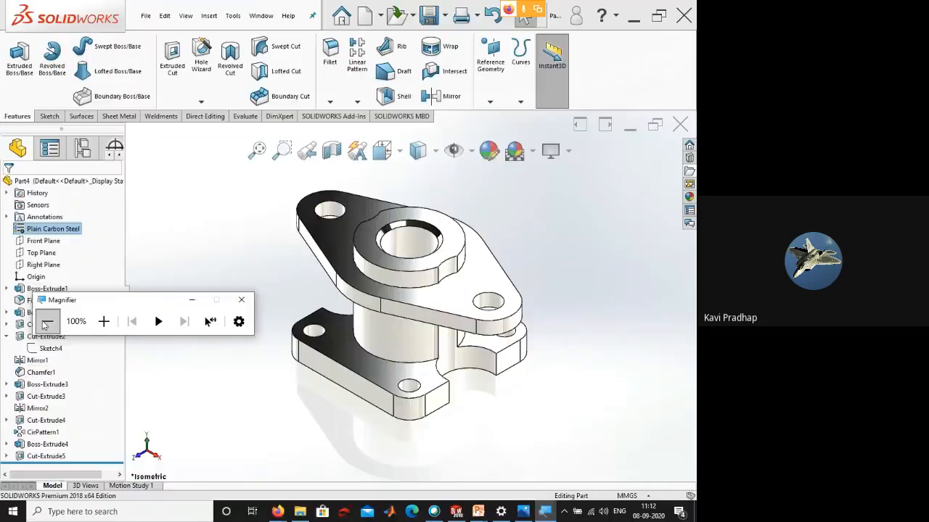
- Calculate the part's mass properties, magnify the results to 300% to read density, mass and volume, and close the report and Magnifier
left_click(243, 118)
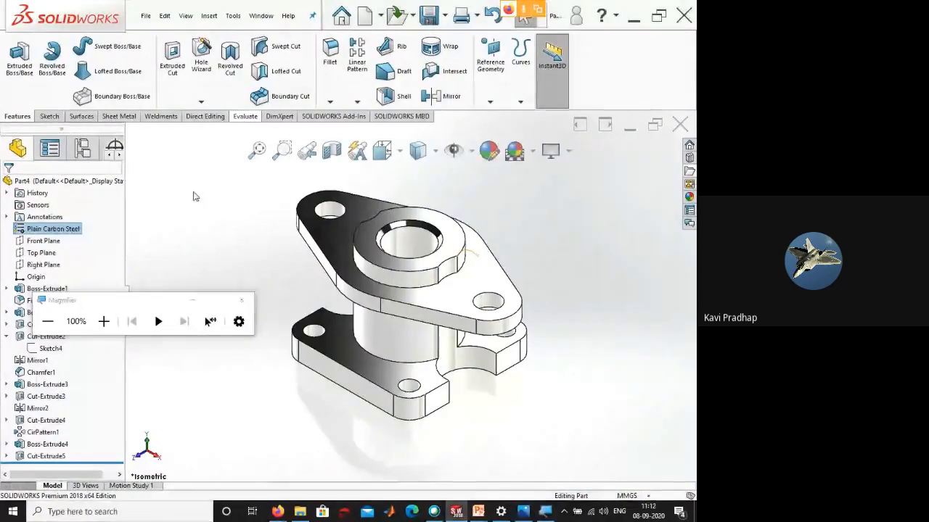
left_click_drag(149, 300, 172, 313)
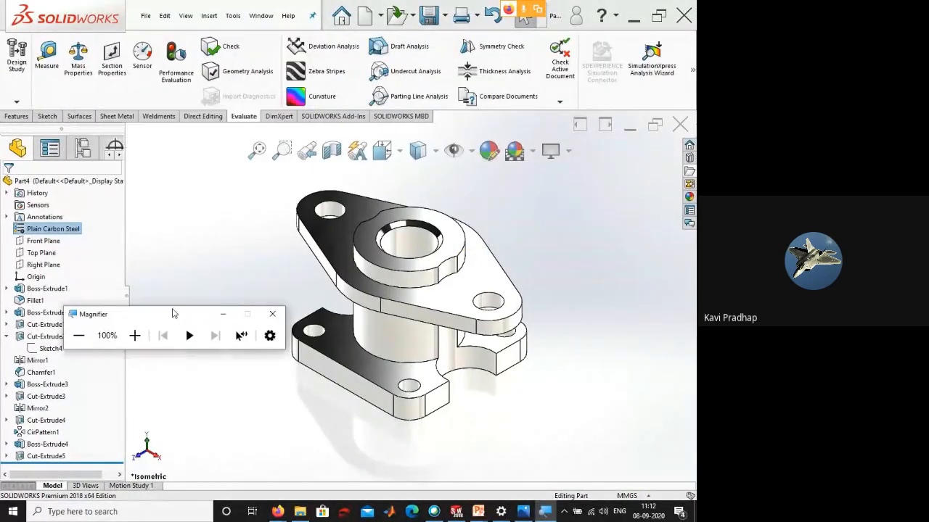
left_click(88, 92)
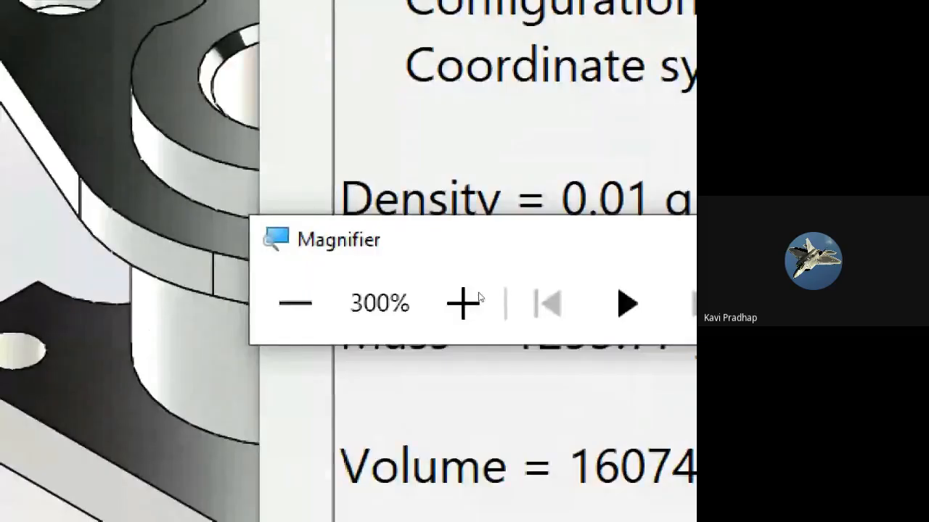
left_click_drag(479, 297, 626, 373)
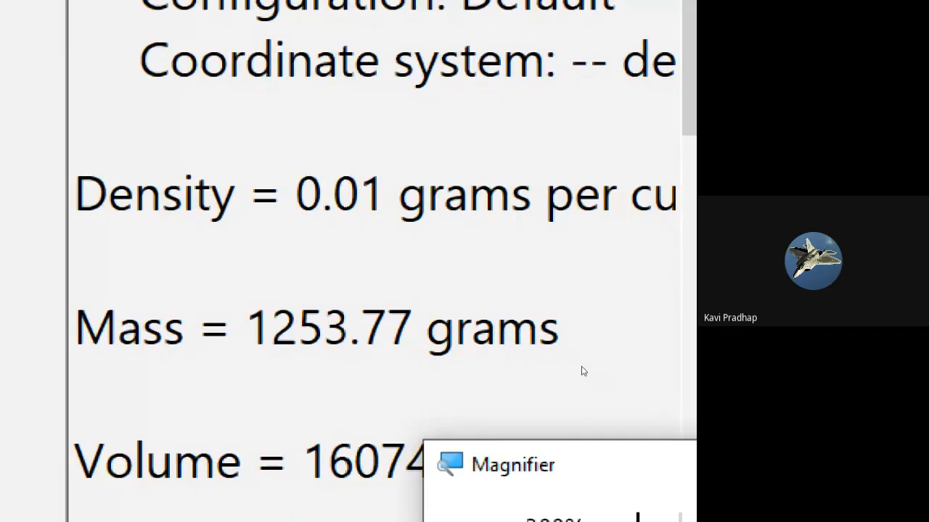
left_click_drag(584, 371, 437, 213)
left_click(410, 239)
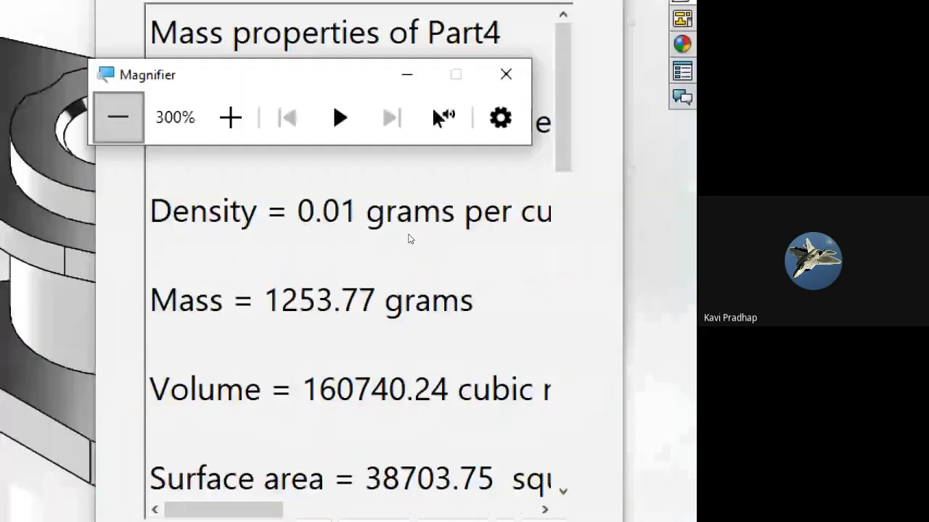
left_click(409, 239)
left_click(410, 238)
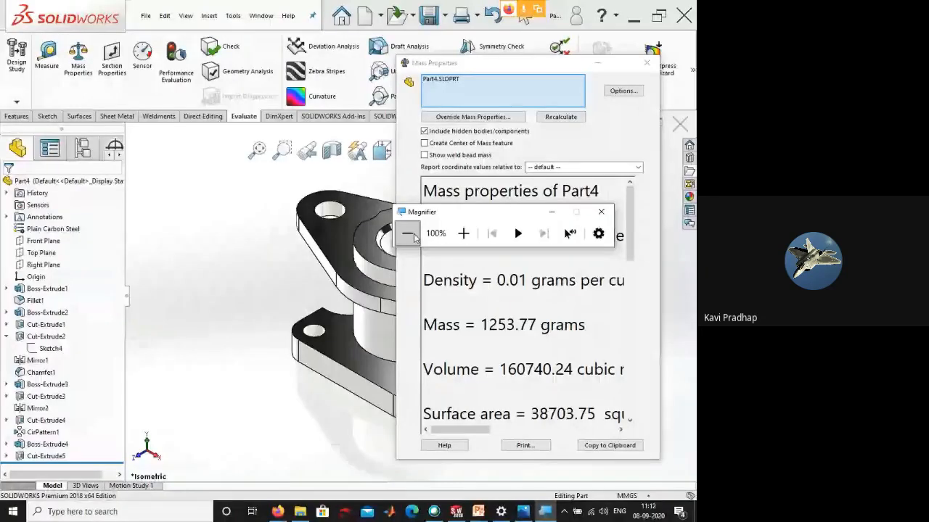
left_click(51, 230)
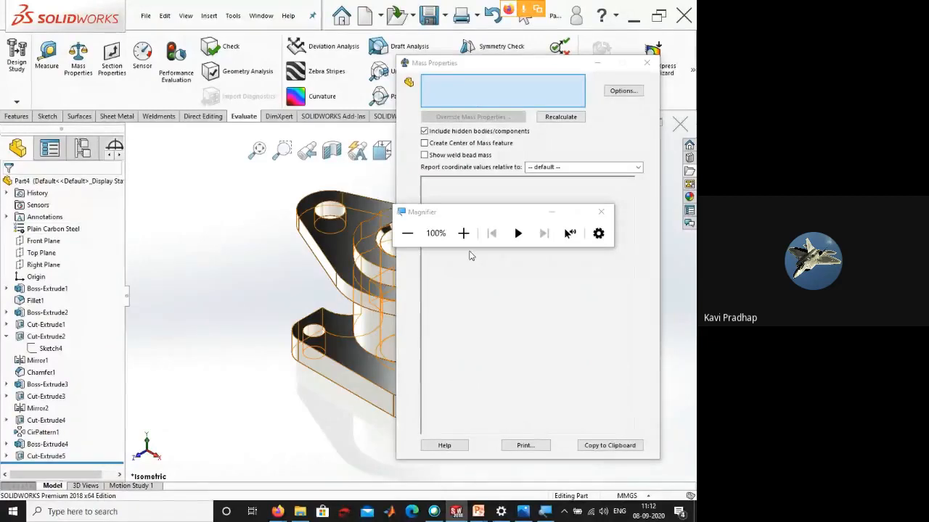
left_click(601, 212)
left_click(646, 63)
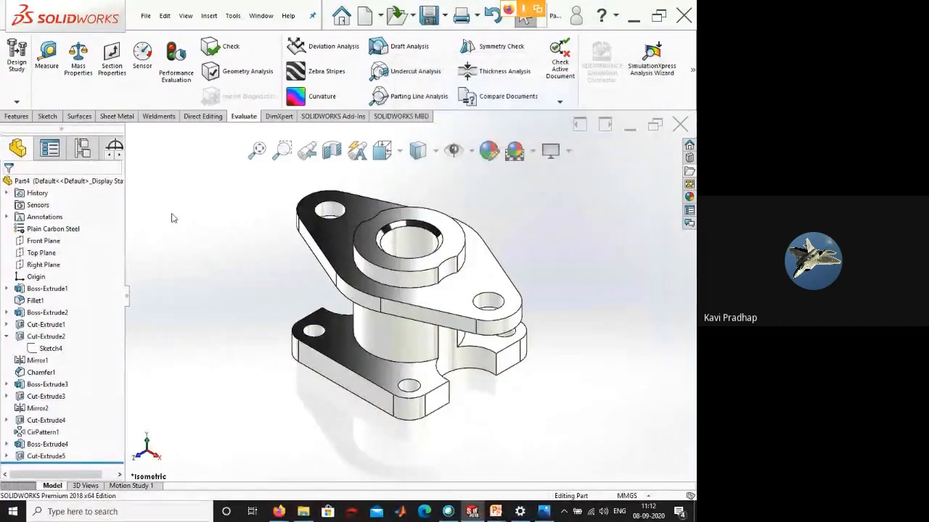
- Change the part's material to ABS PC and inspect its appearance on the model
right_click(68, 234)
right_click(66, 231)
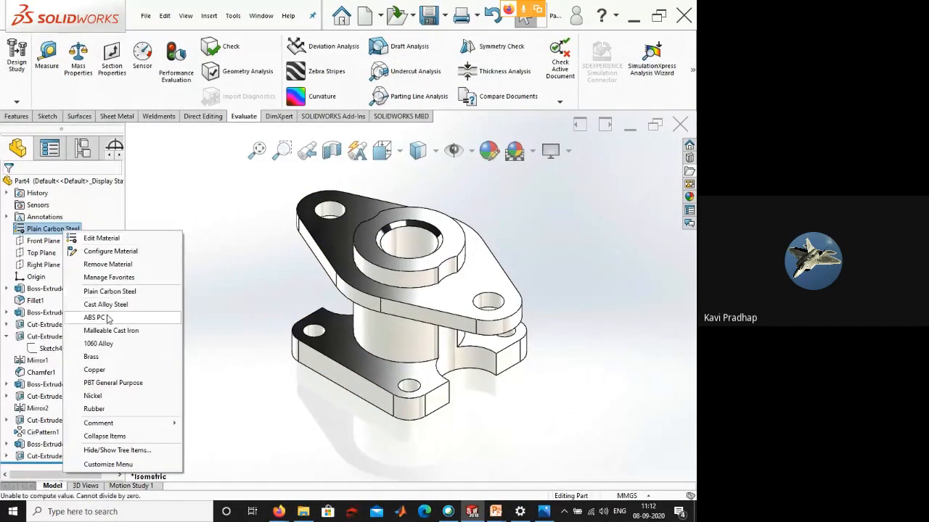
left_click(93, 317)
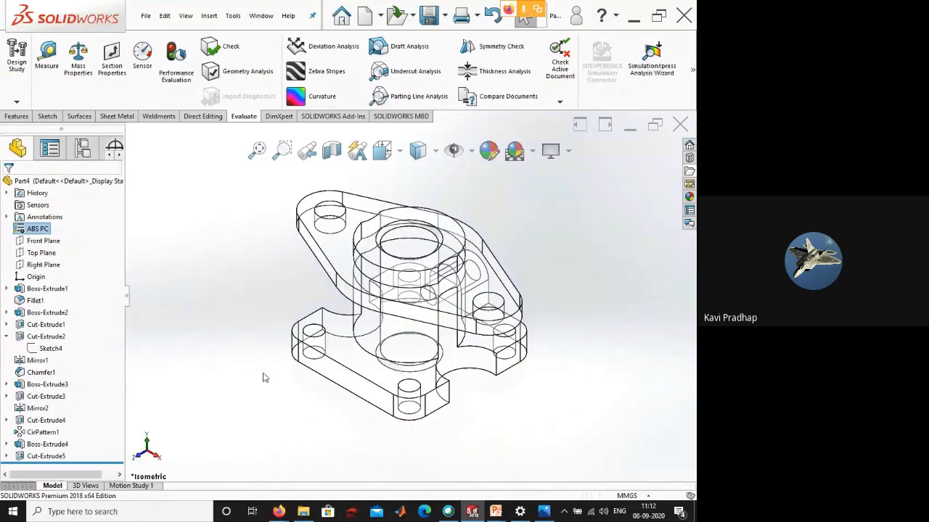
middle_click_drag(265, 377, 109, 276)
- Replace the part's material with Copper and inspect the model from the side boss side
right_click(38, 230)
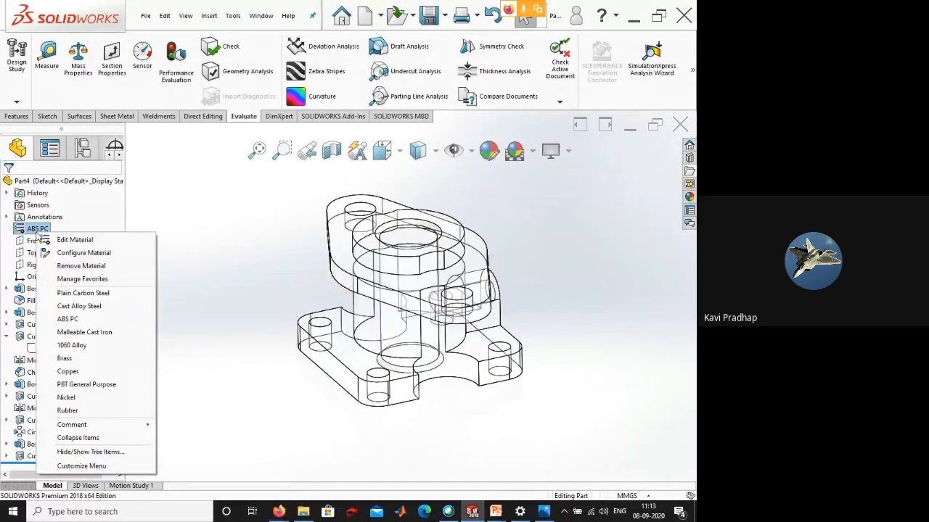
left_click(78, 374)
mouse_move(286, 383)
middle_mouse_down()
mouse_move(244, 408)
mouse_move(254, 411)
mouse_move(249, 388)
mouse_move(238, 393)
middle_mouse_up()
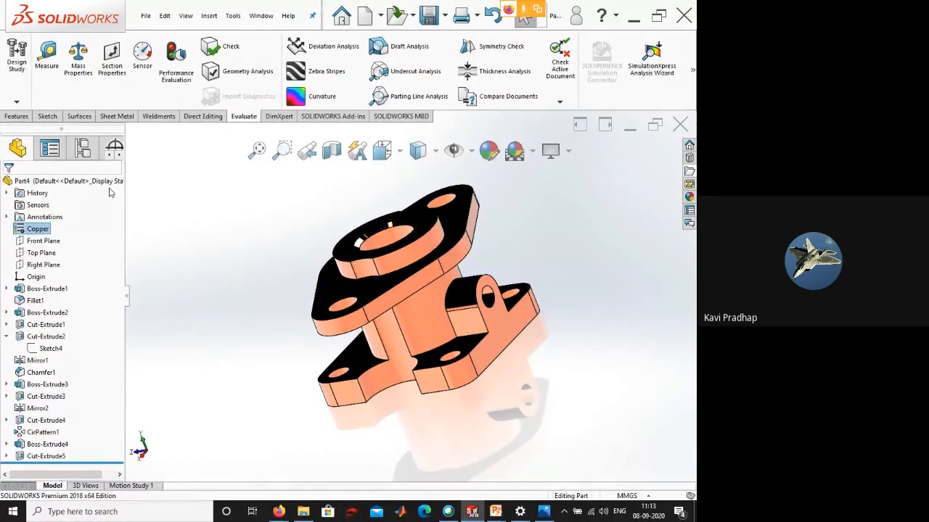
- Apply Gray Cast Iron from the Iron category of the SOLIDWORKS Materials library to the part
right_click(38, 231)
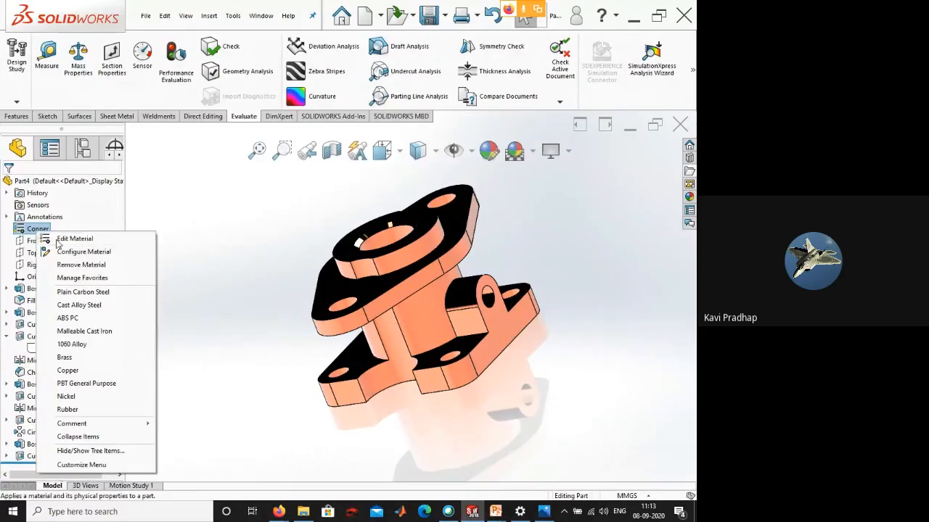
left_click(57, 240)
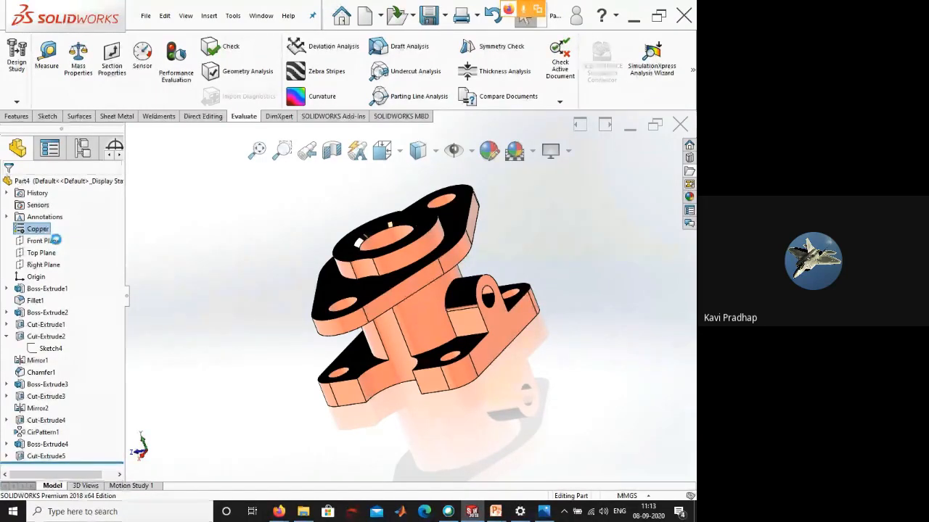
left_click(158, 161)
left_click(157, 148)
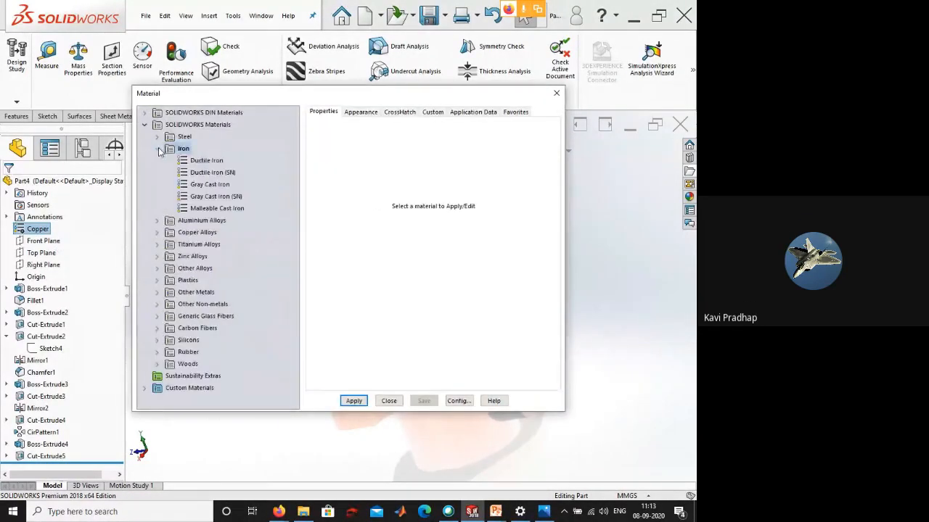
left_click(210, 184)
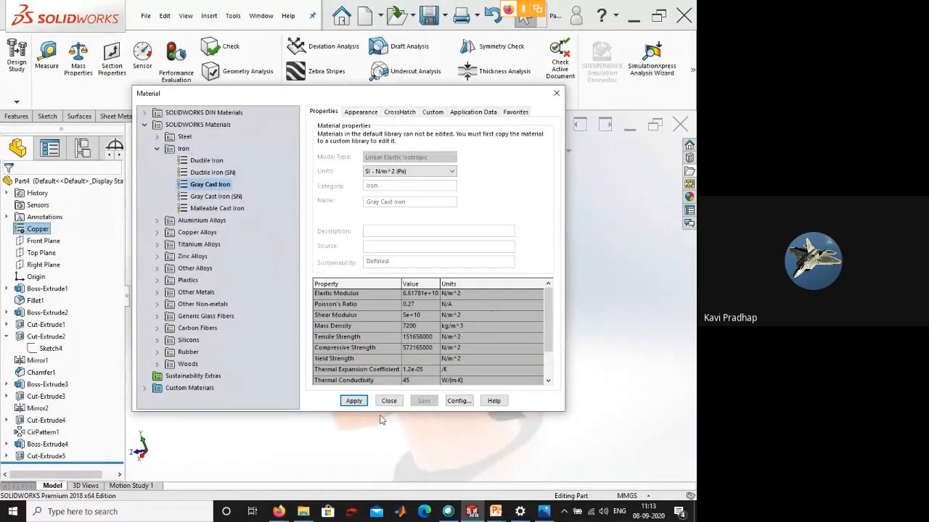
left_click(353, 401)
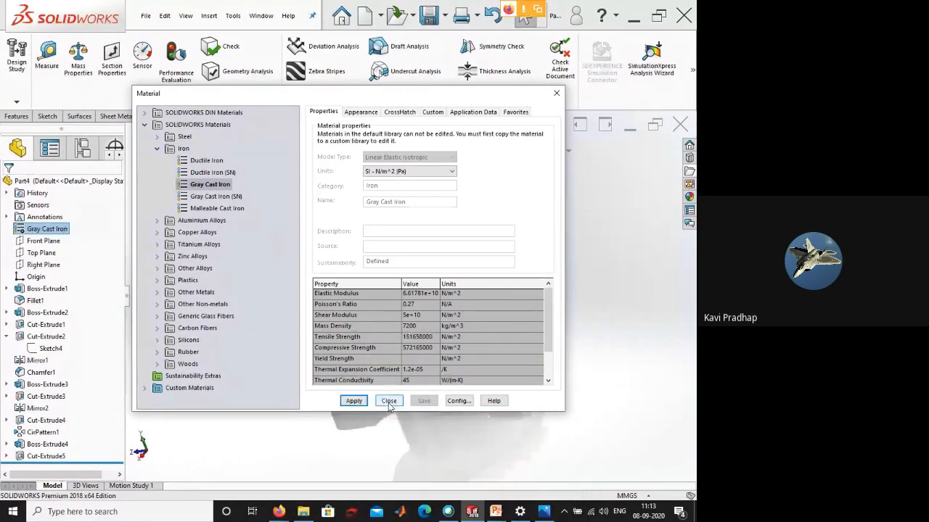
left_click(389, 401)
- Examine the cast iron surface texture up close on the base flange and the adjoining side boss faces
scroll(448, 310, "down", 10)
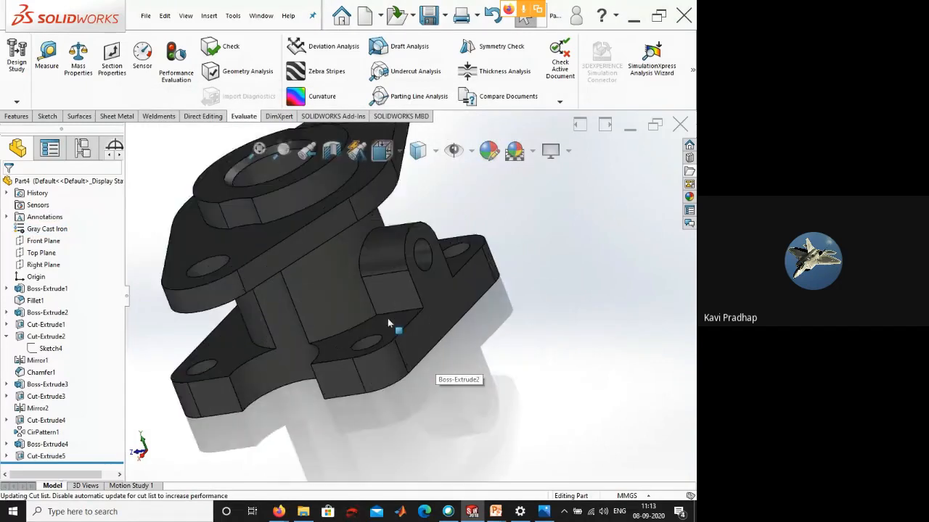
scroll(376, 326, "down", 6)
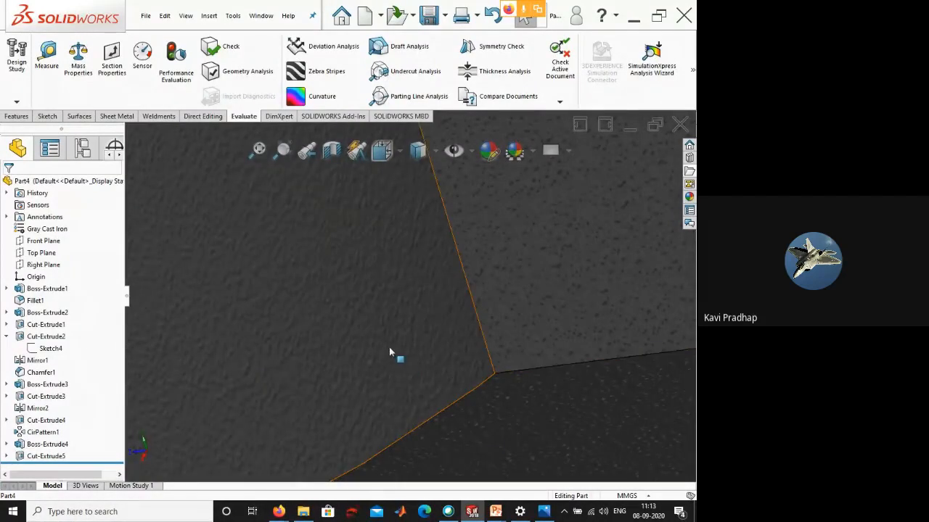
middle_click_drag(389, 347, 414, 353)
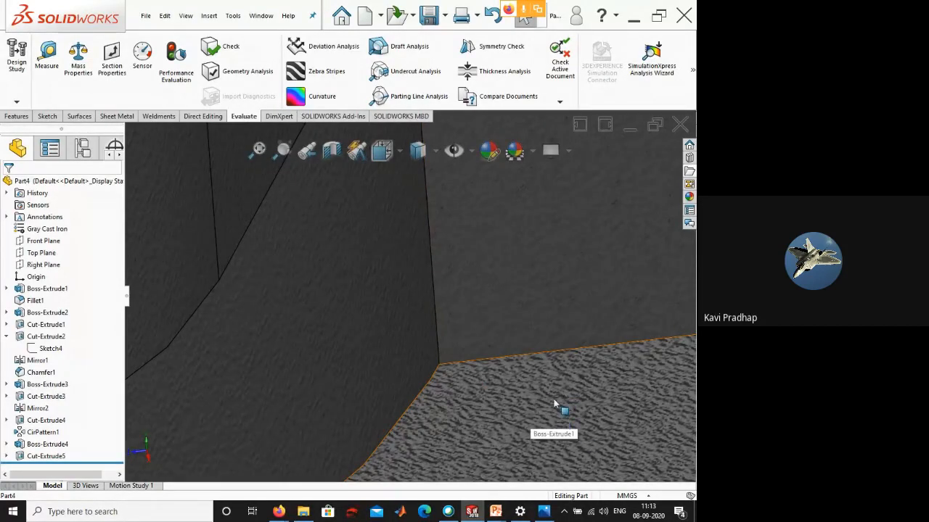
middle_click_drag(554, 399, 477, 262)
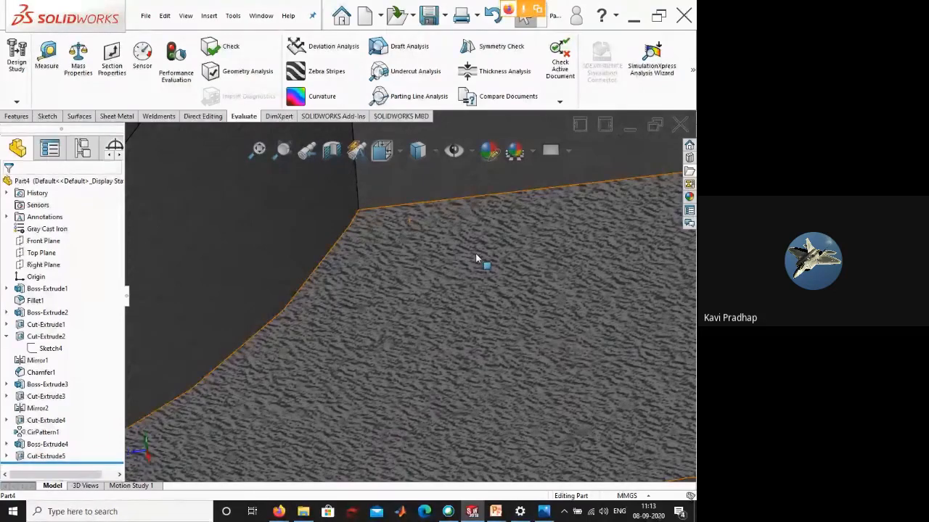
scroll(410, 348, "up", 5)
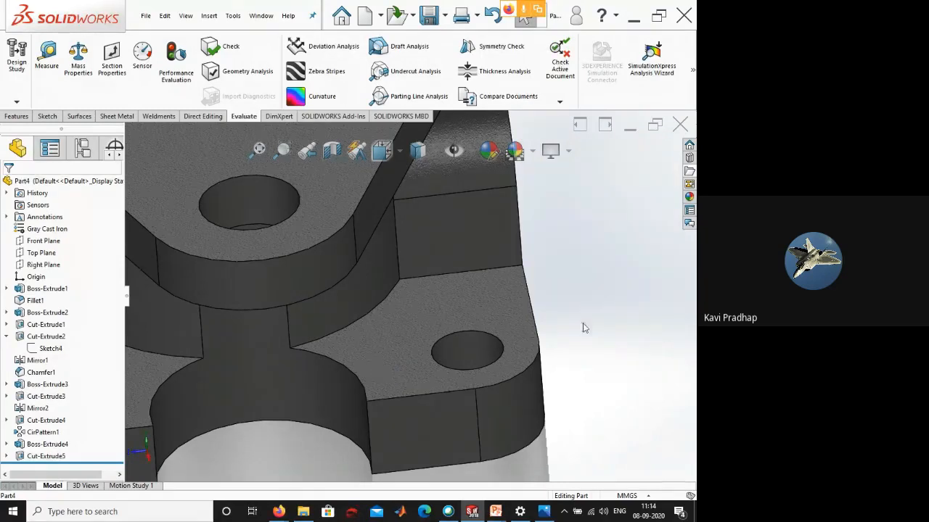
key("f")
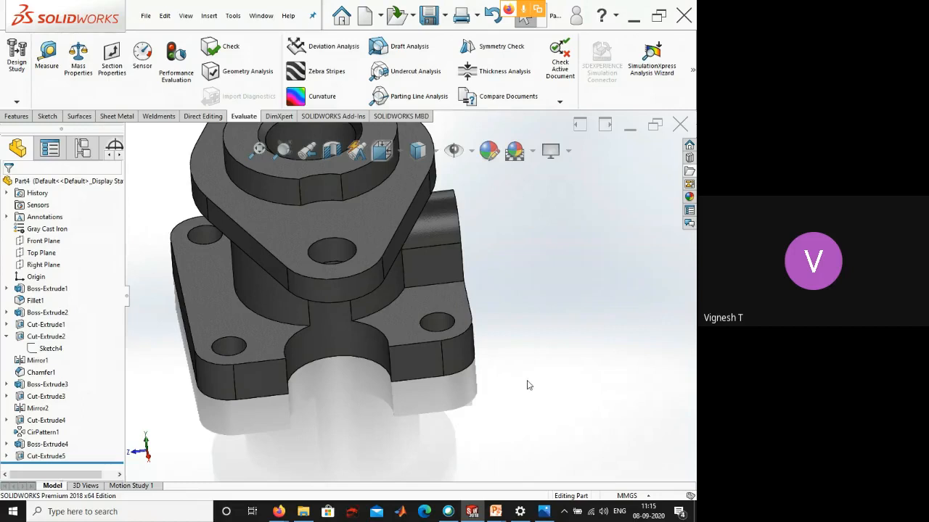
- Switch to the Google Meet call, mute the microphone and show the meeting chat
left_click(523, 11)
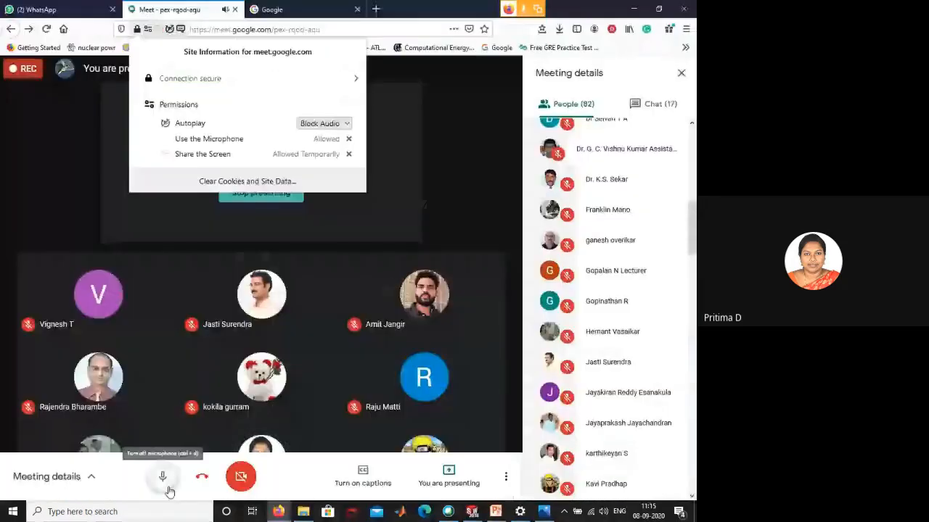
left_click(164, 476)
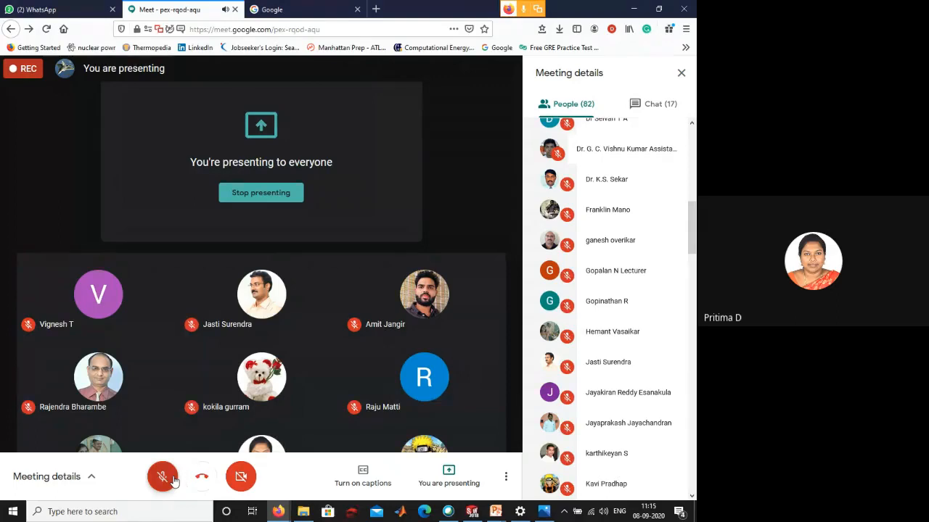
left_click(666, 103)
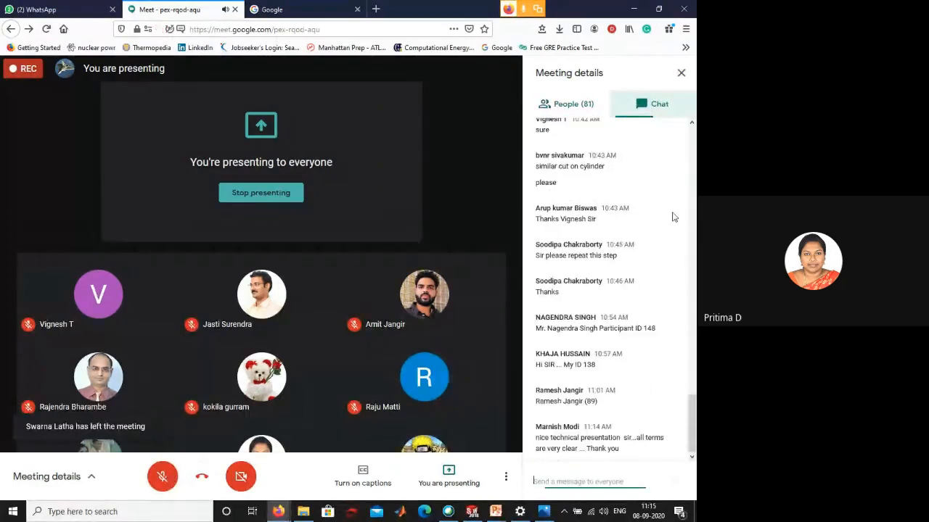